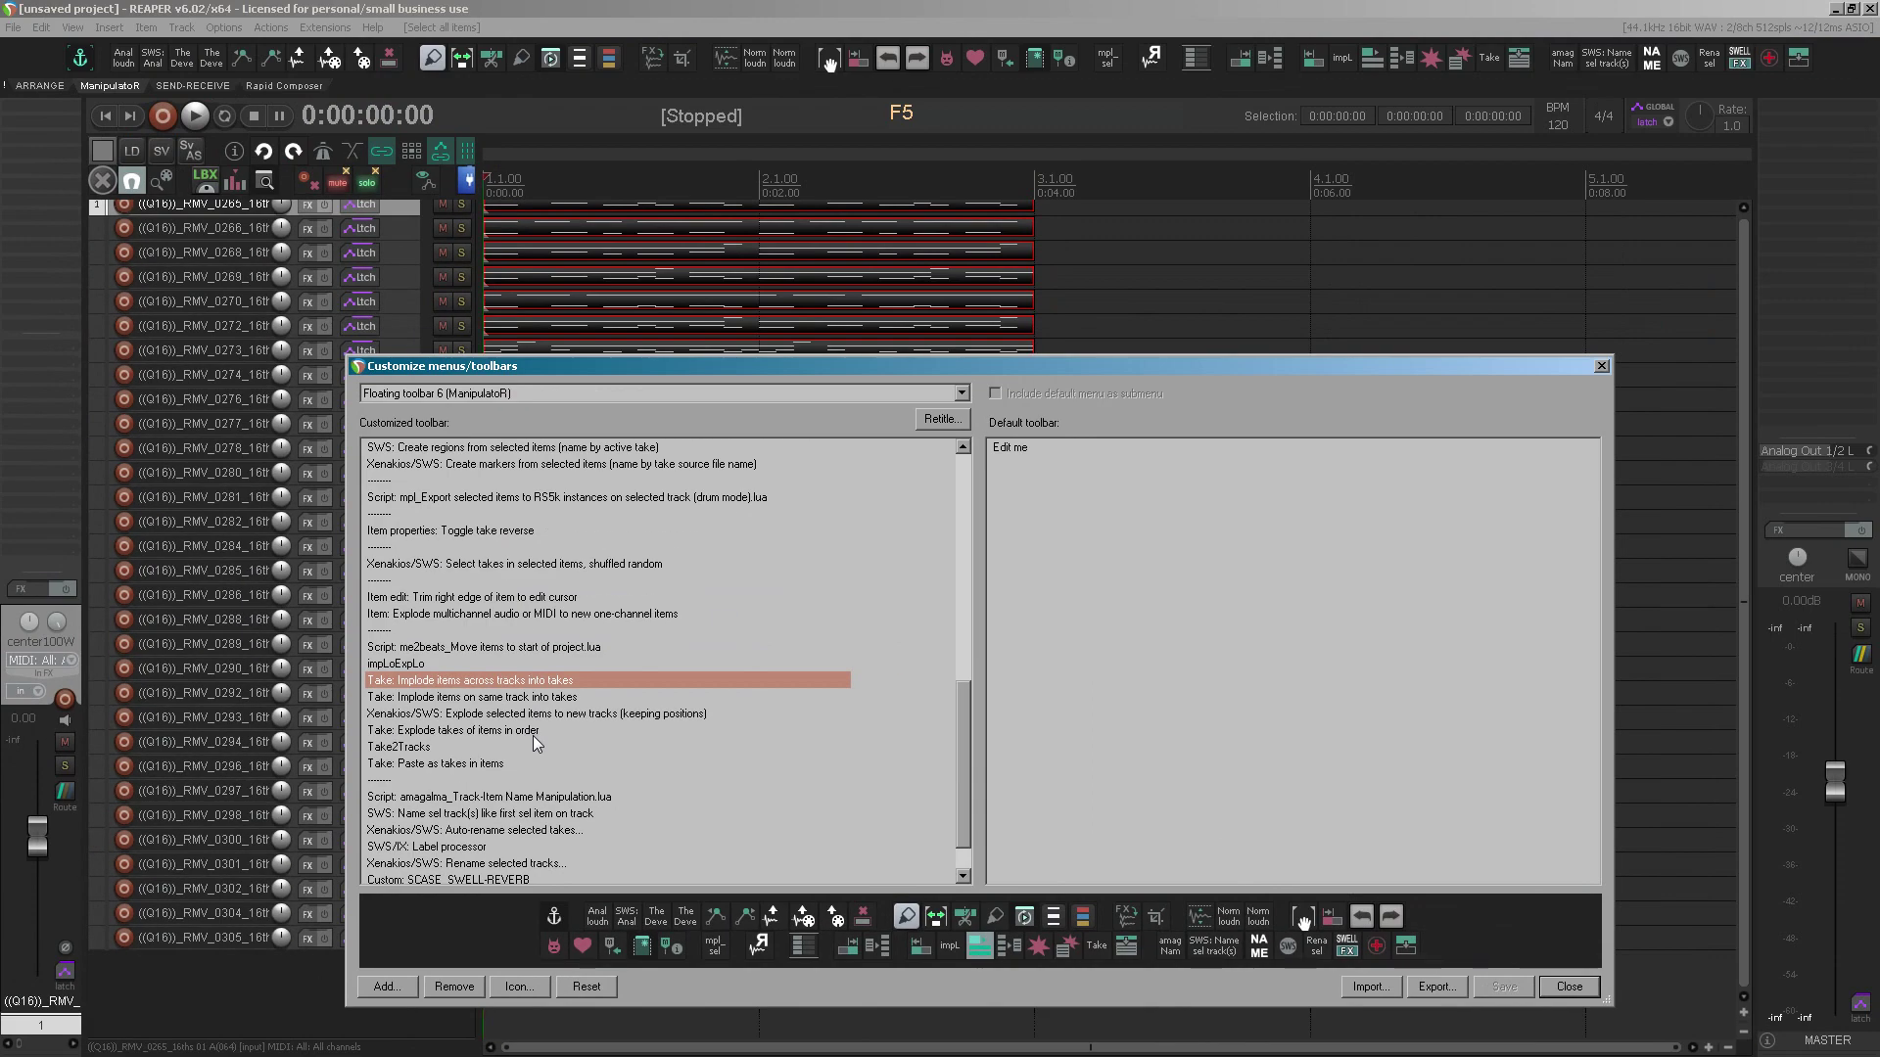
- Inspect the ManipulatoR toolbar's Loop item source action, then close the customization window
click(1024, 918)
drag(964, 708, 958, 540)
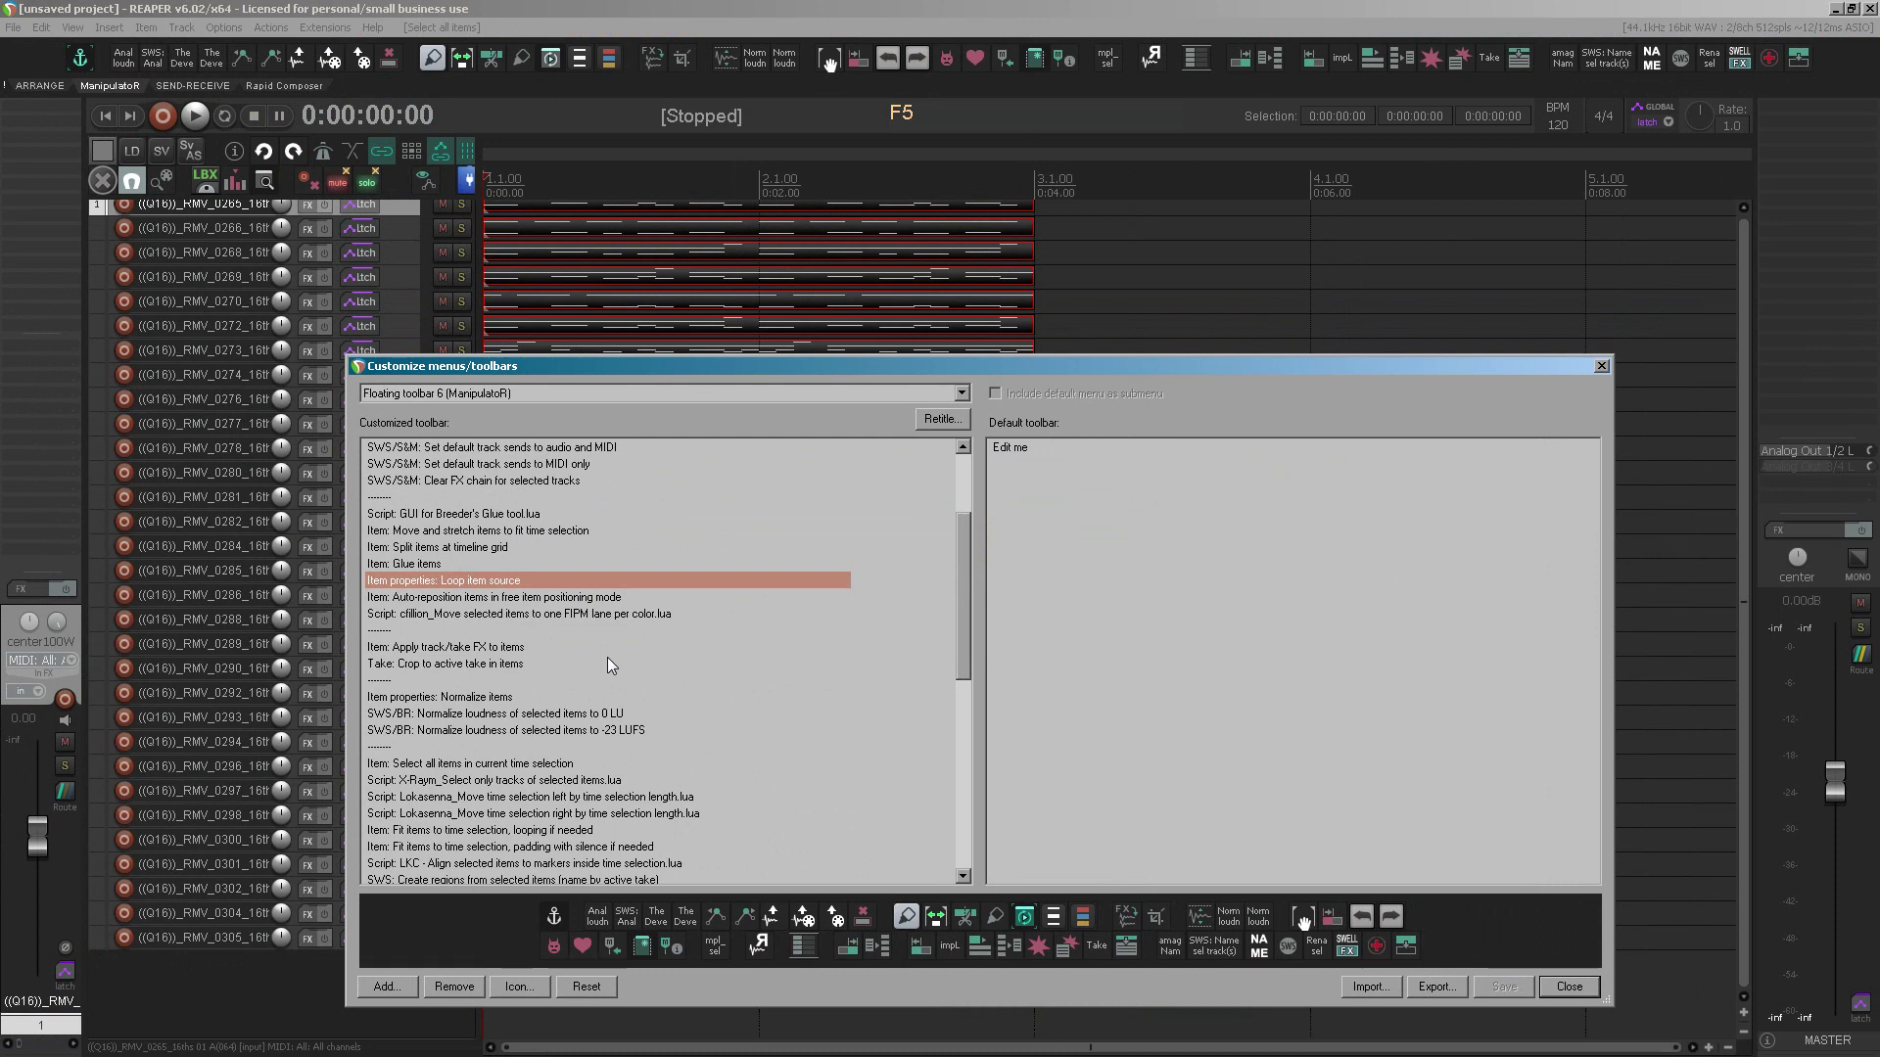
click(1600, 369)
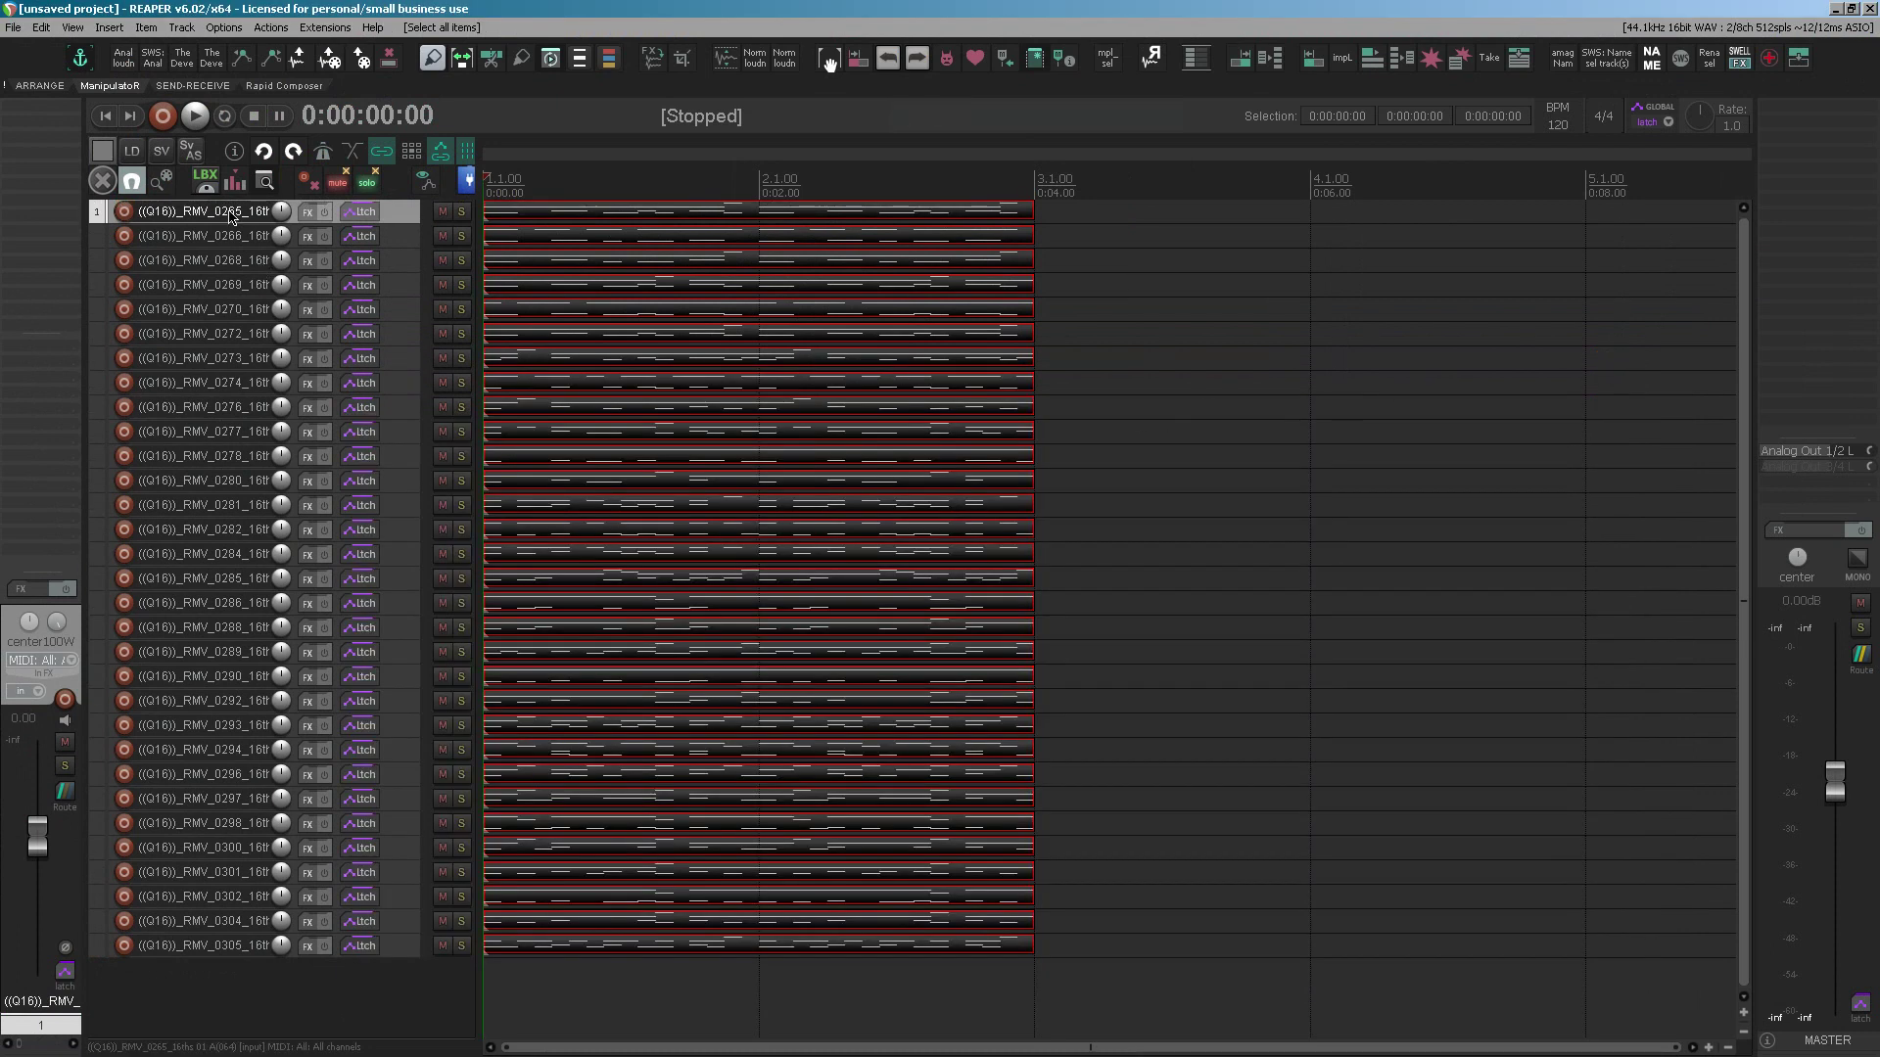
- Implode all the MIDI drum items into 31 takes of one item on track 1
click(1206, 440)
key(ctrl+a)
click(1371, 59)
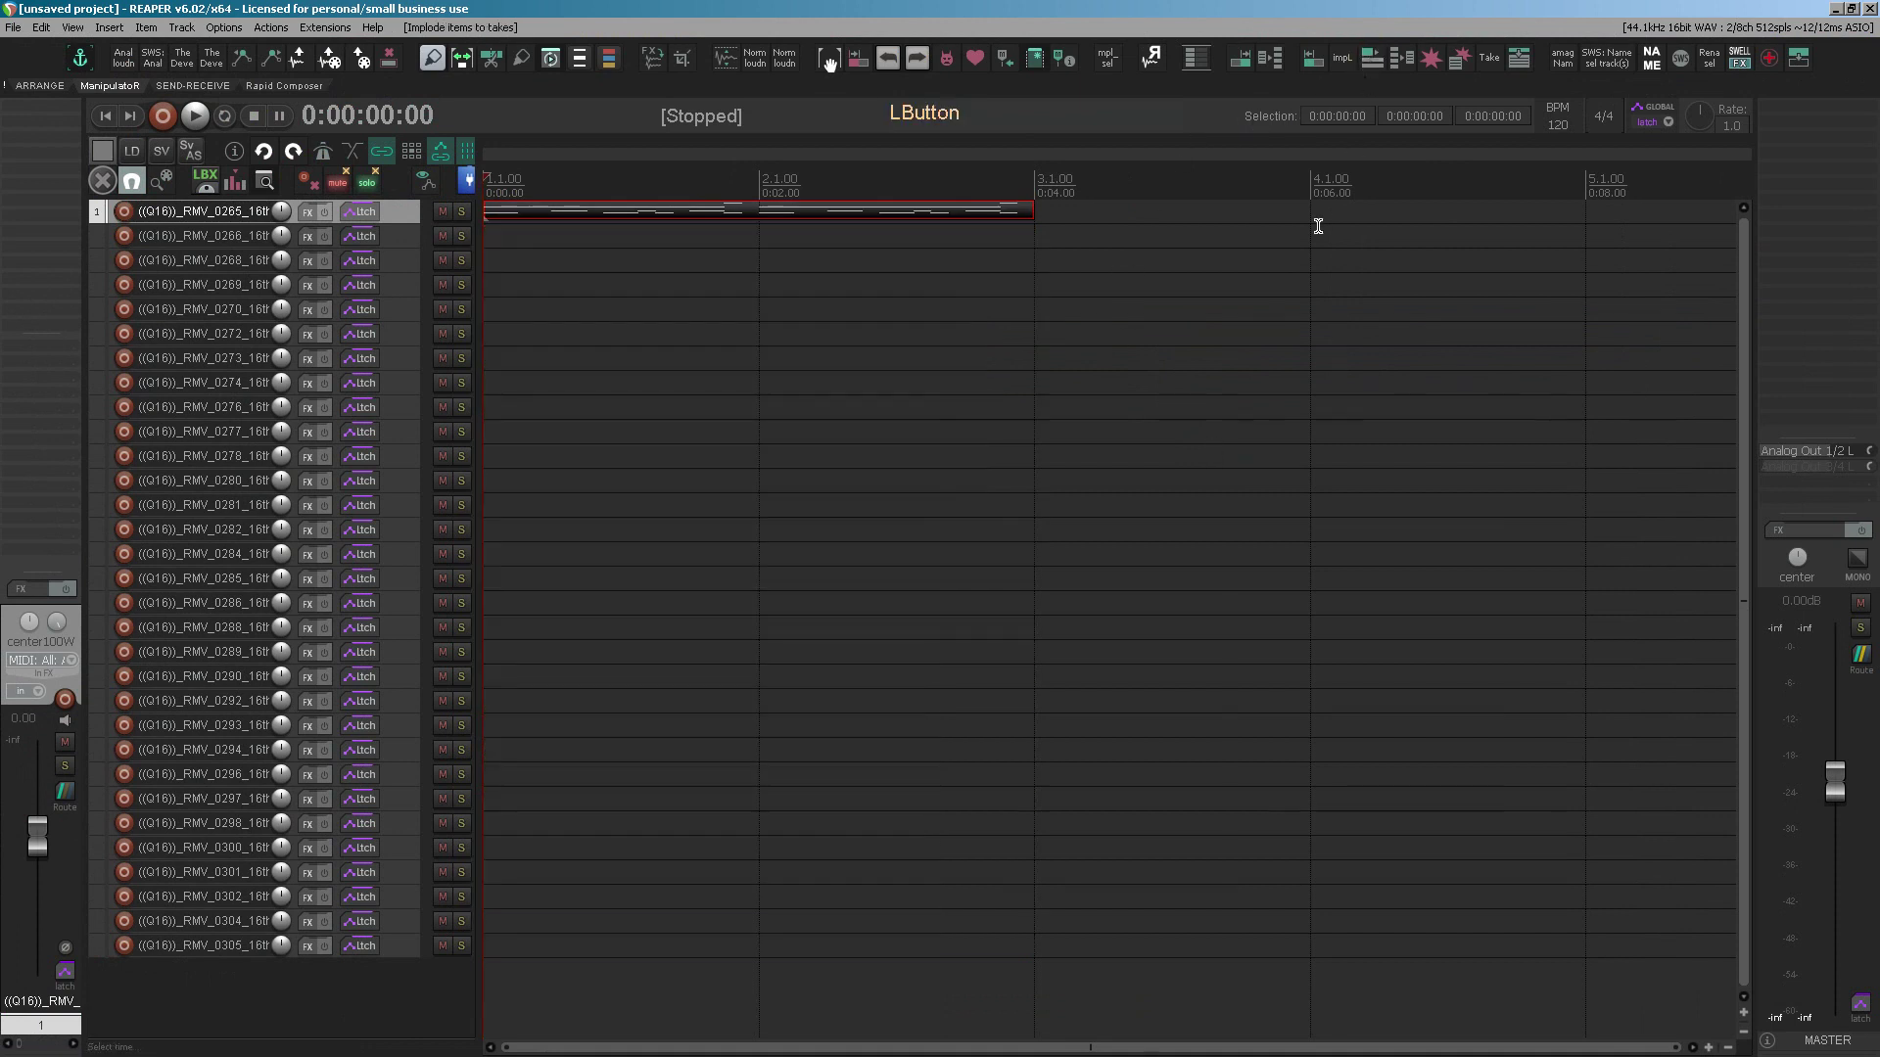
- Delete every track except track 1, enlarge it to show notes, and show the ARRANGE actions
key(ctrl+a)
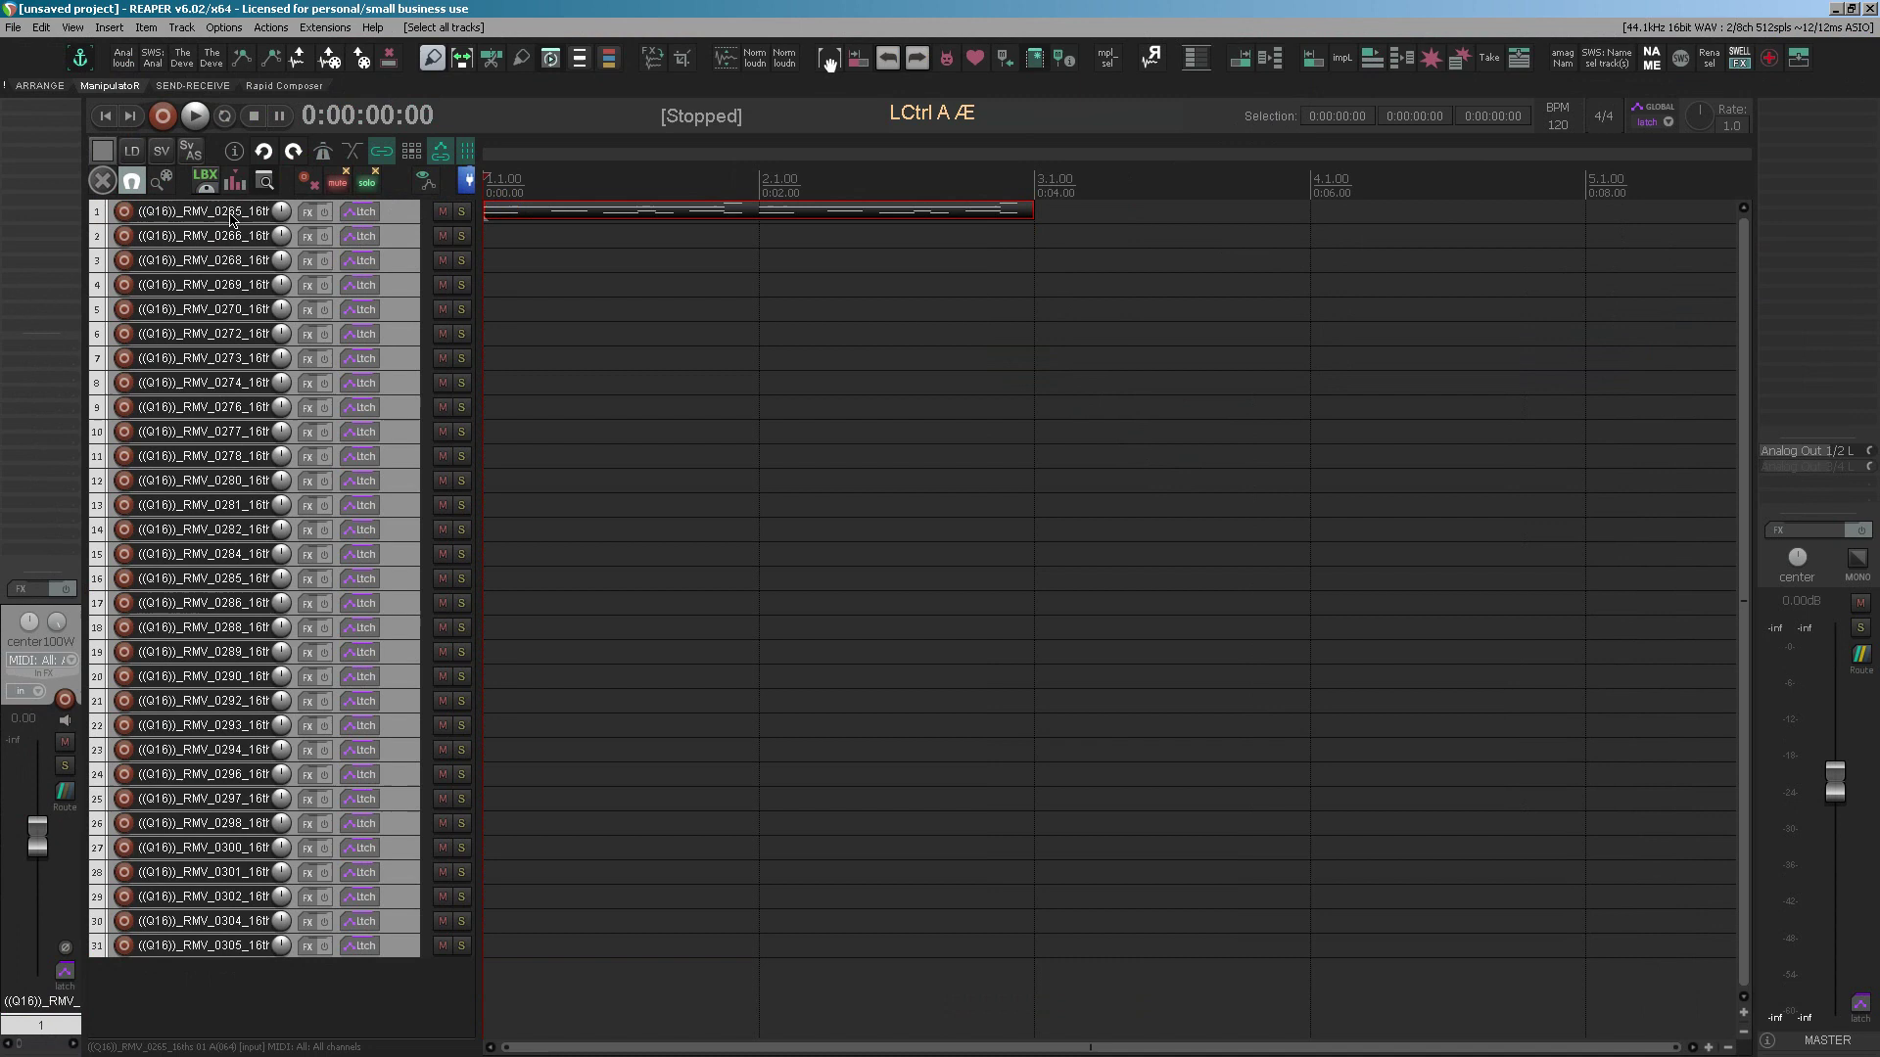
ctrl+click(235, 215)
key(Delete)
drag(387, 225, 370, 519)
key(F5)
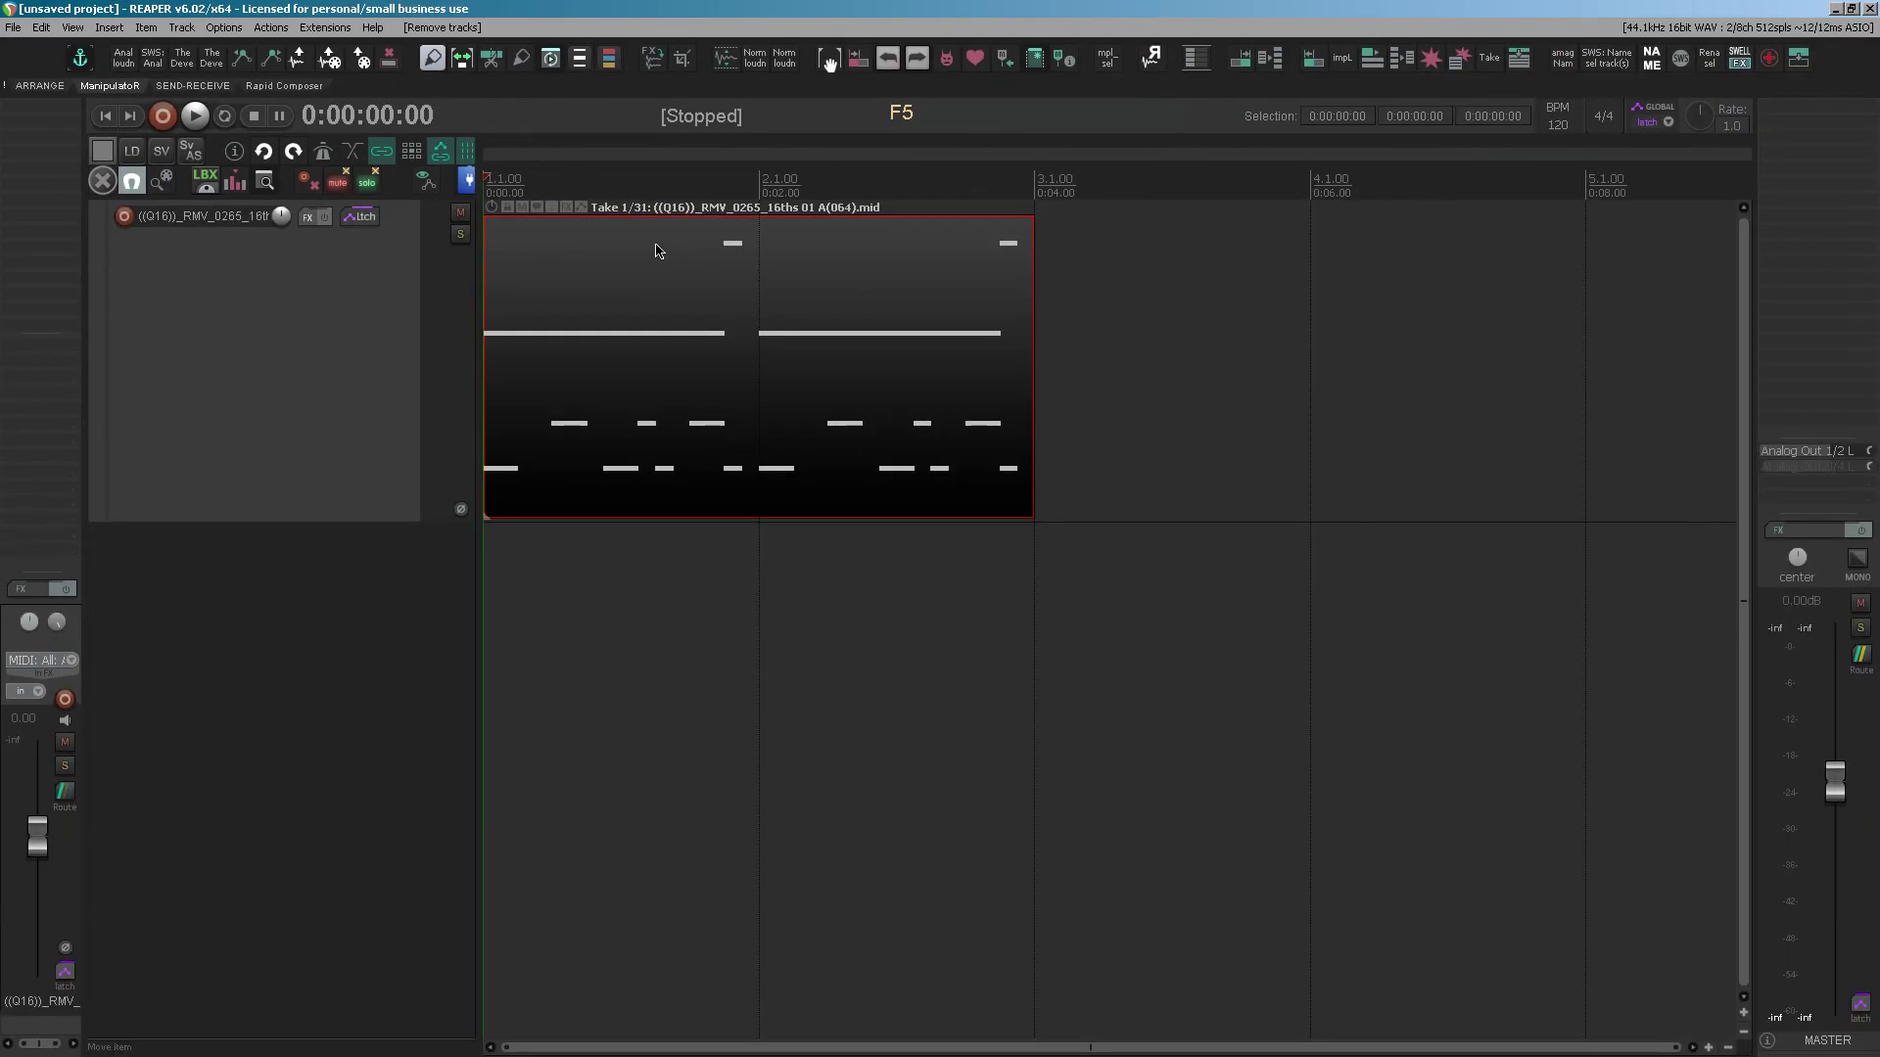
click(323, 314)
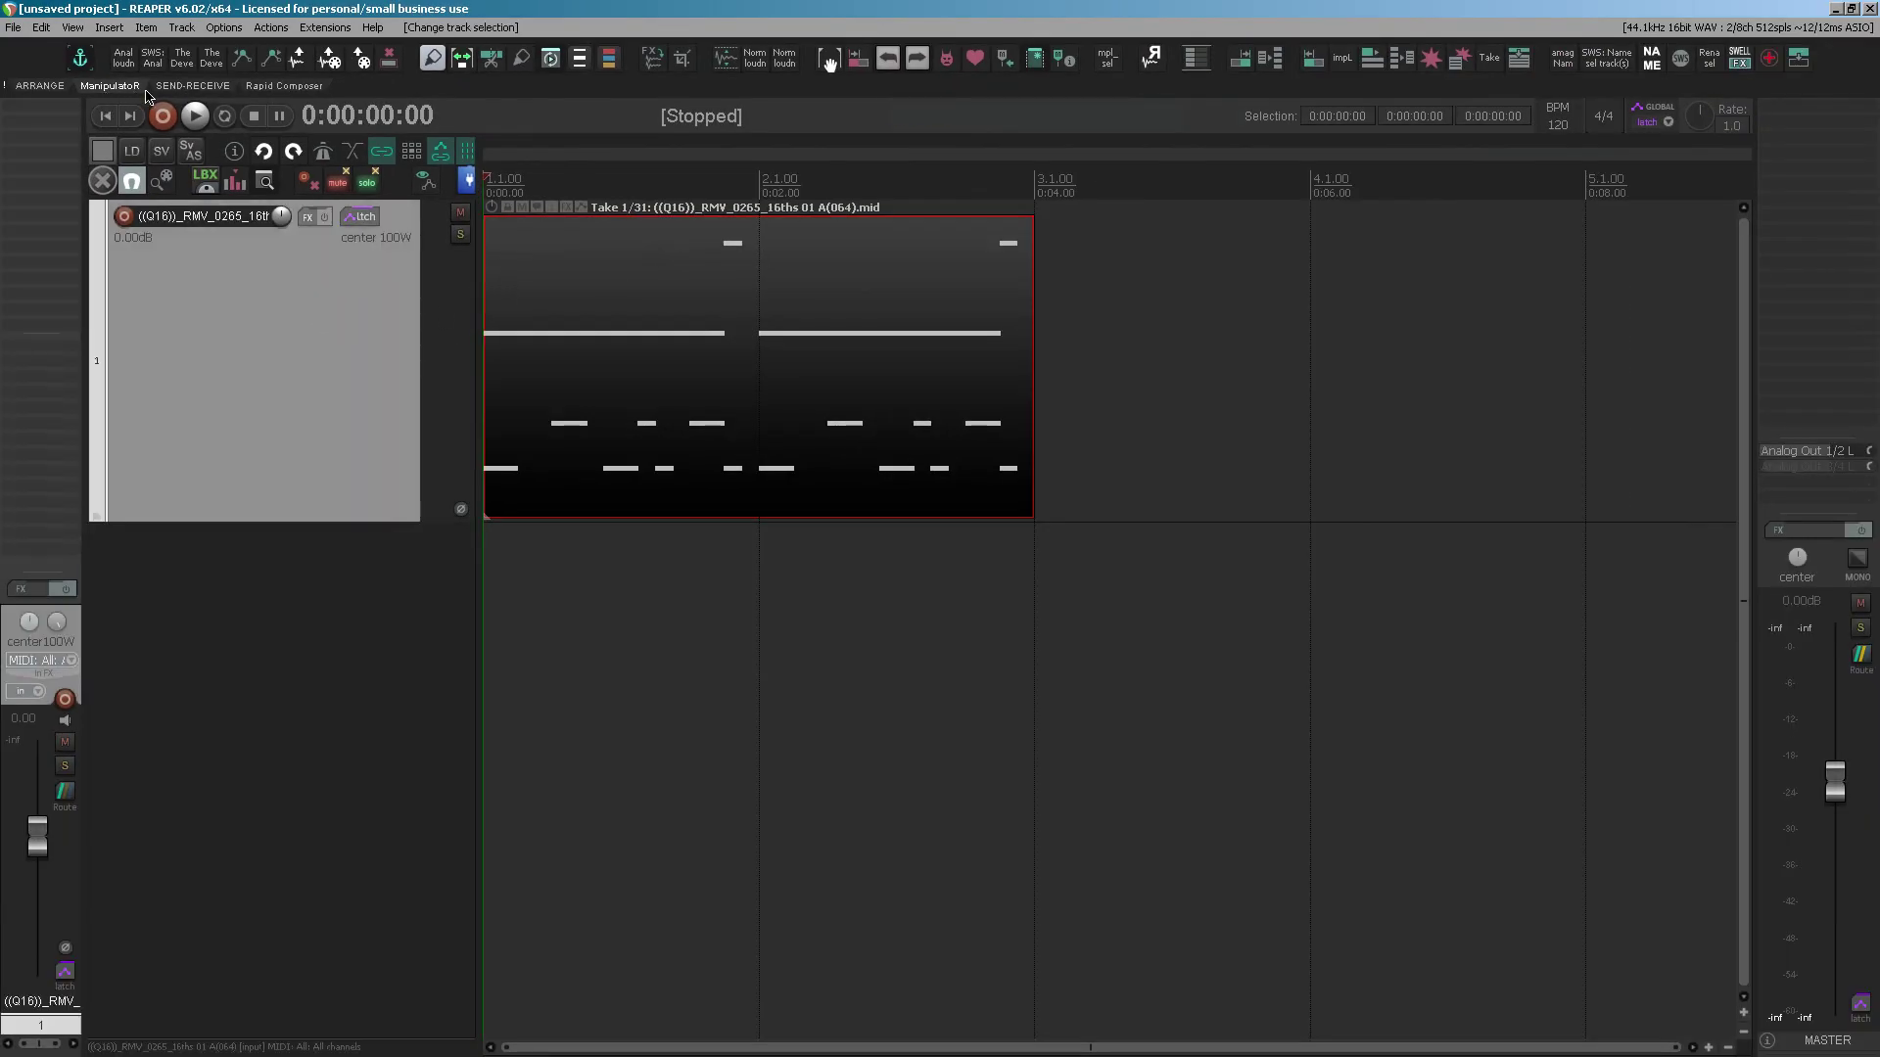
click(40, 86)
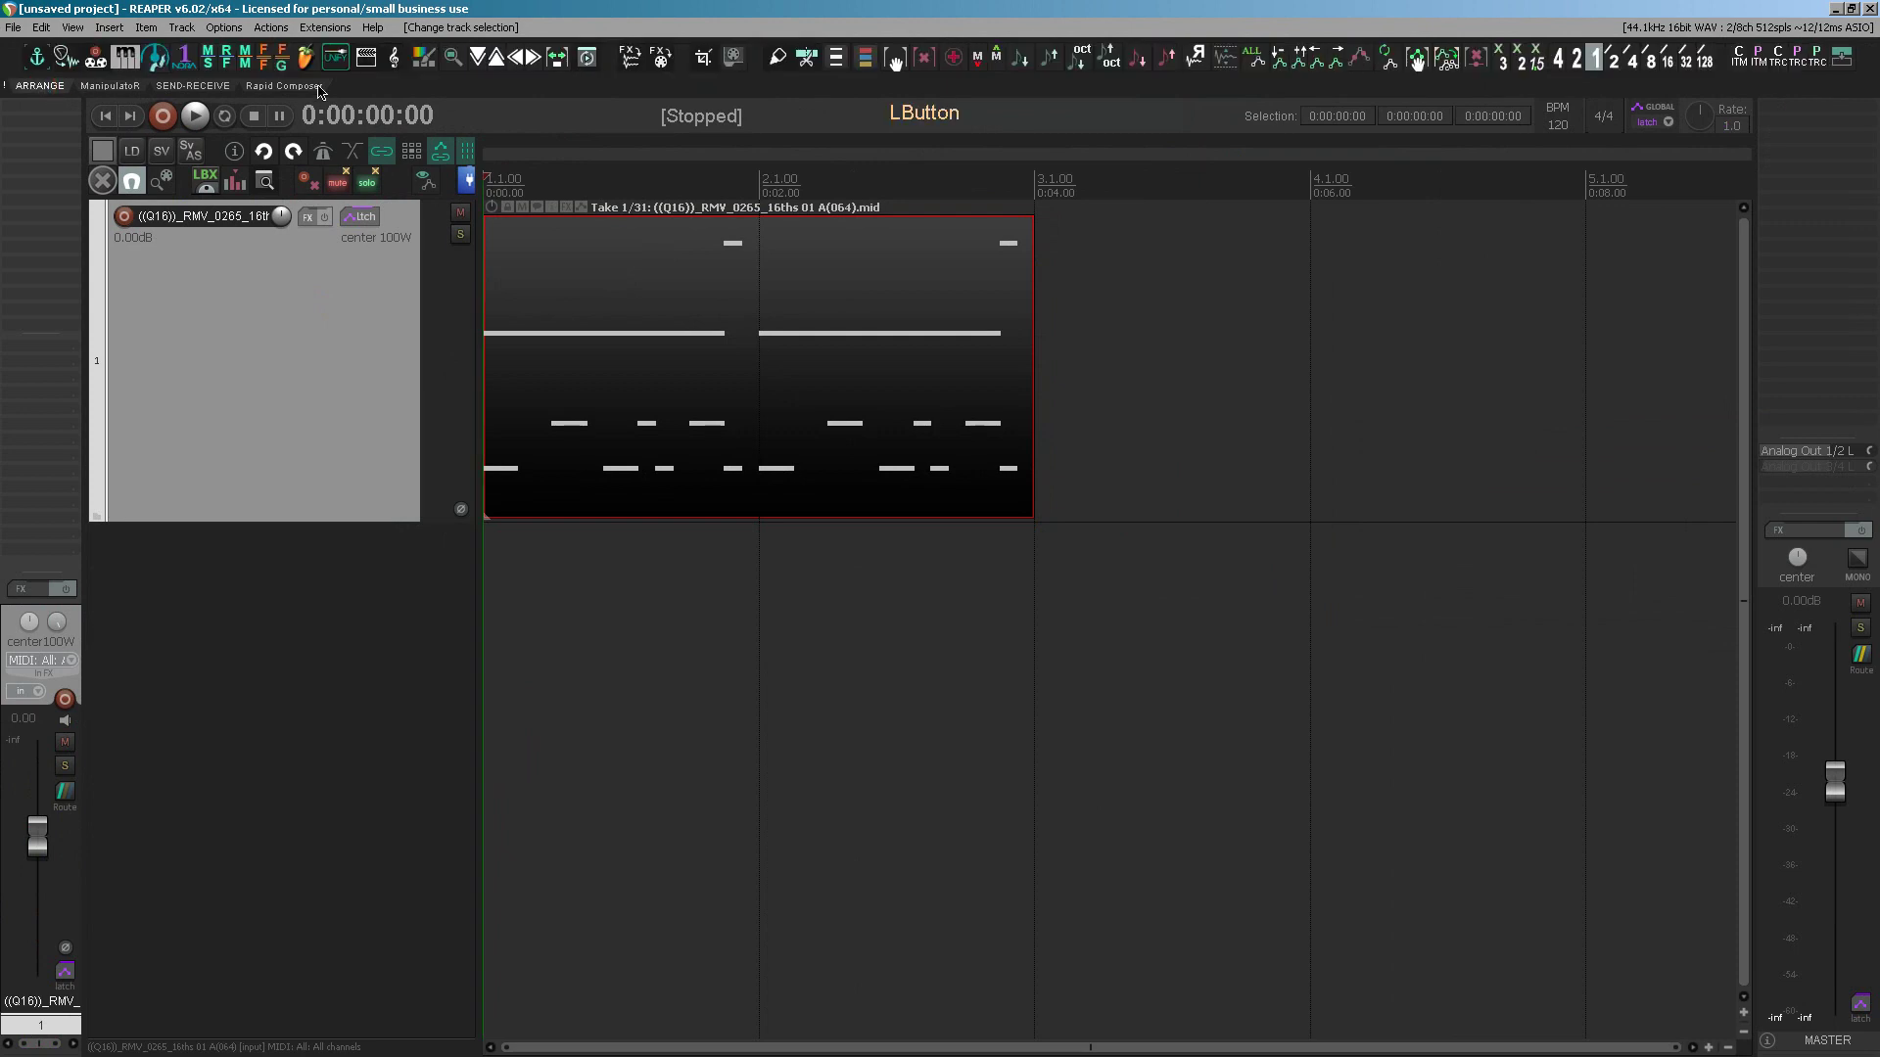
- Check the ARRANGE toolbar's Switch items to next and previous take actions in Customize toolbar
right_click(753, 62)
click(790, 129)
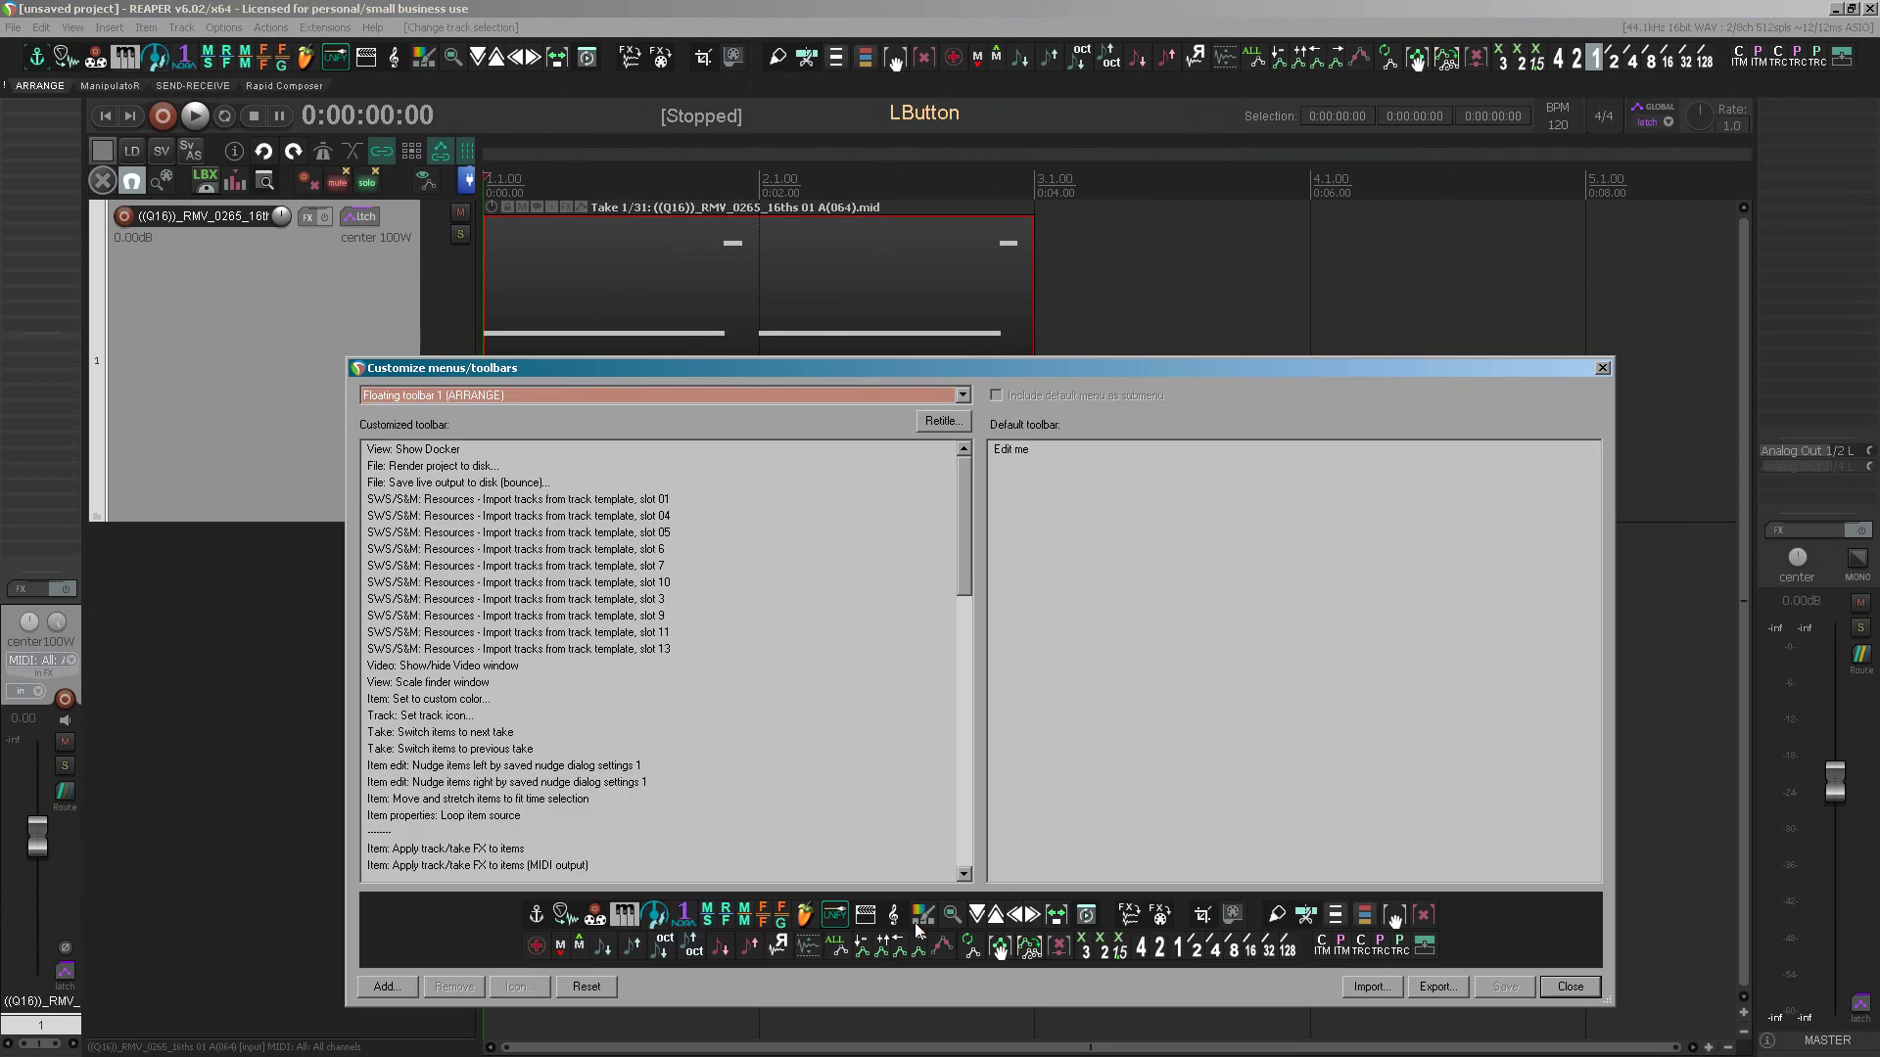
click(978, 916)
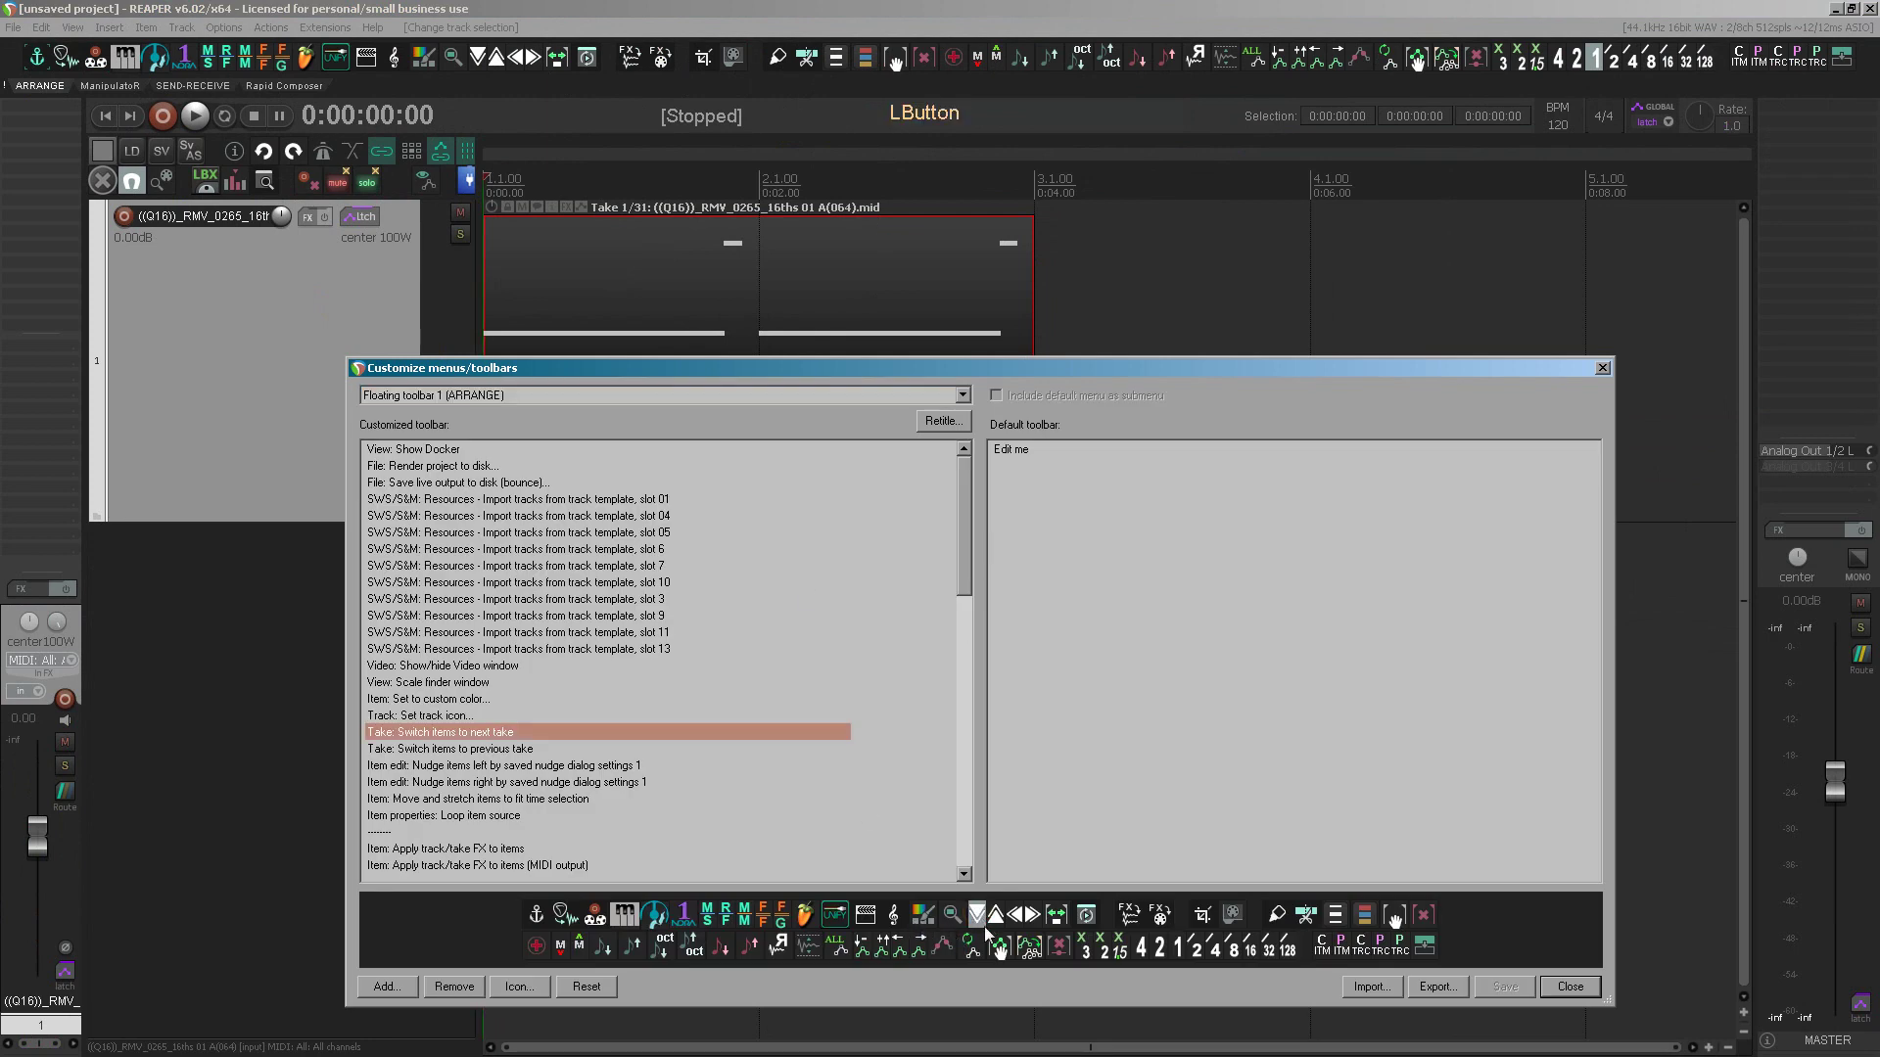
click(989, 923)
click(978, 918)
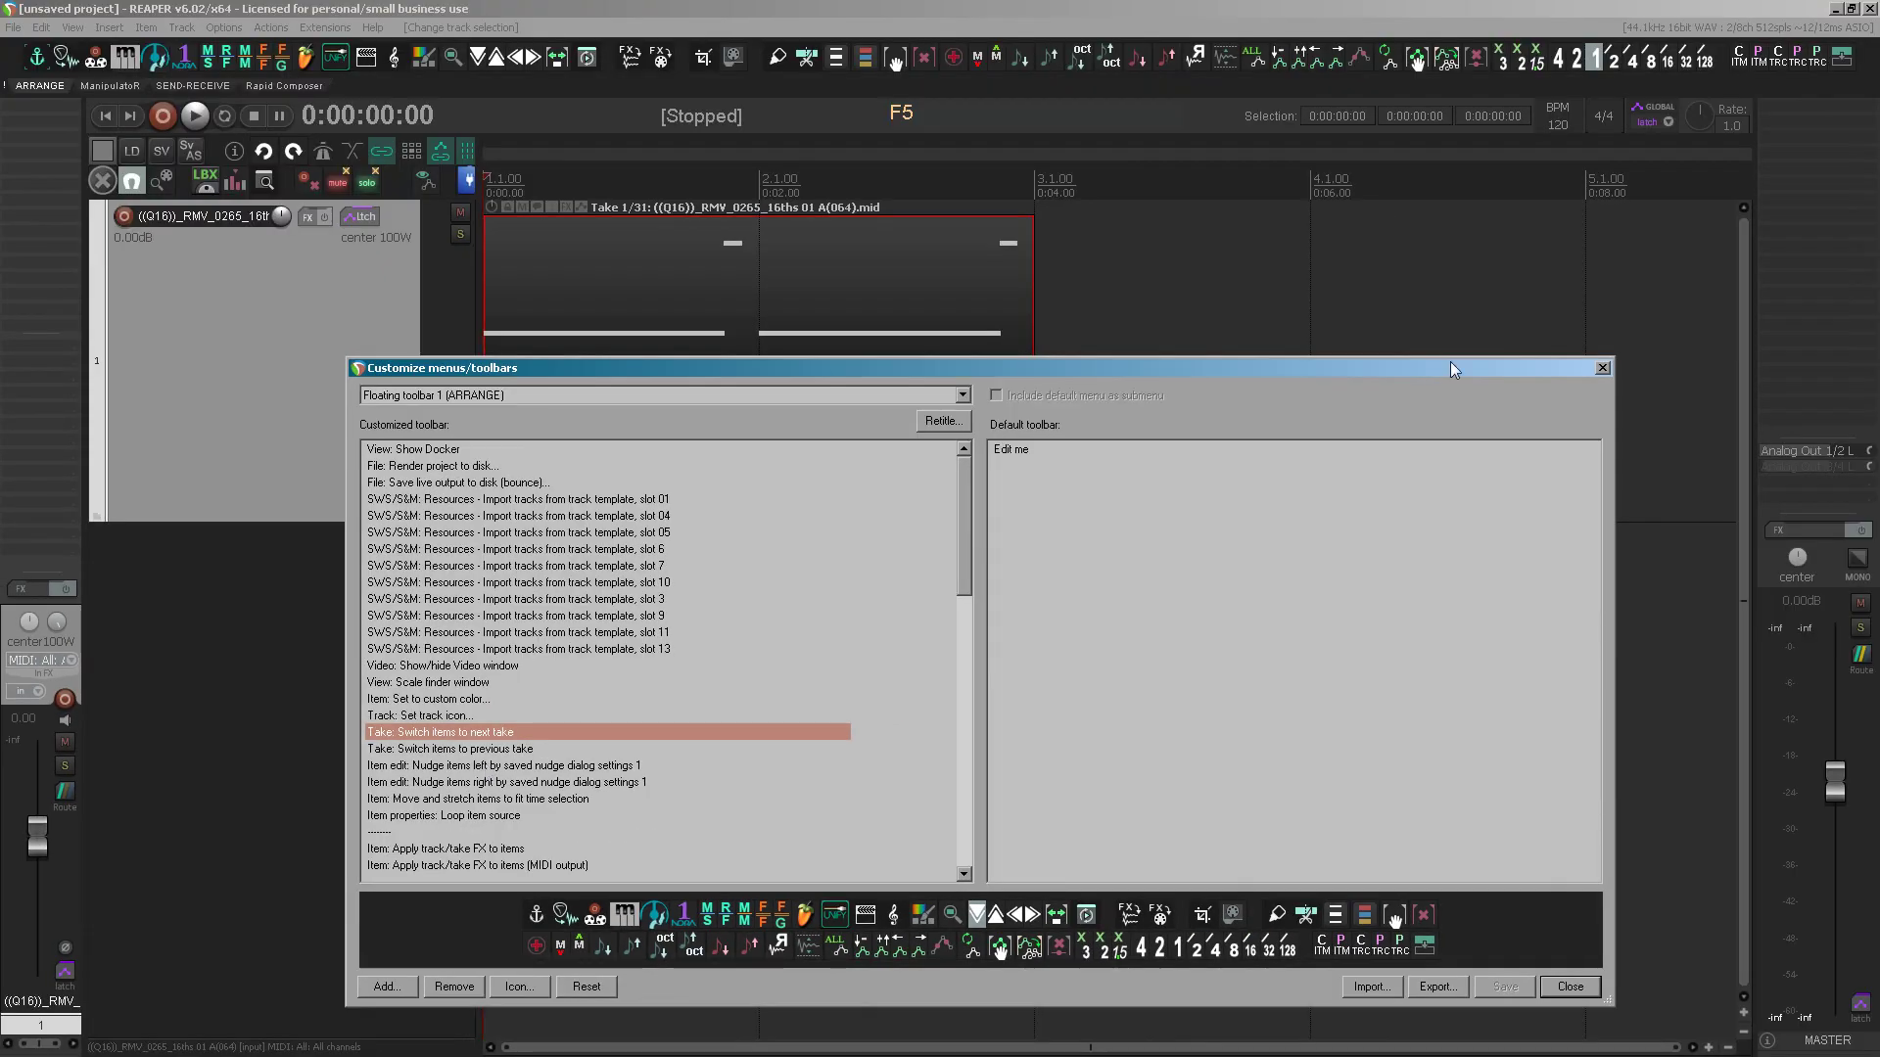
click(1601, 367)
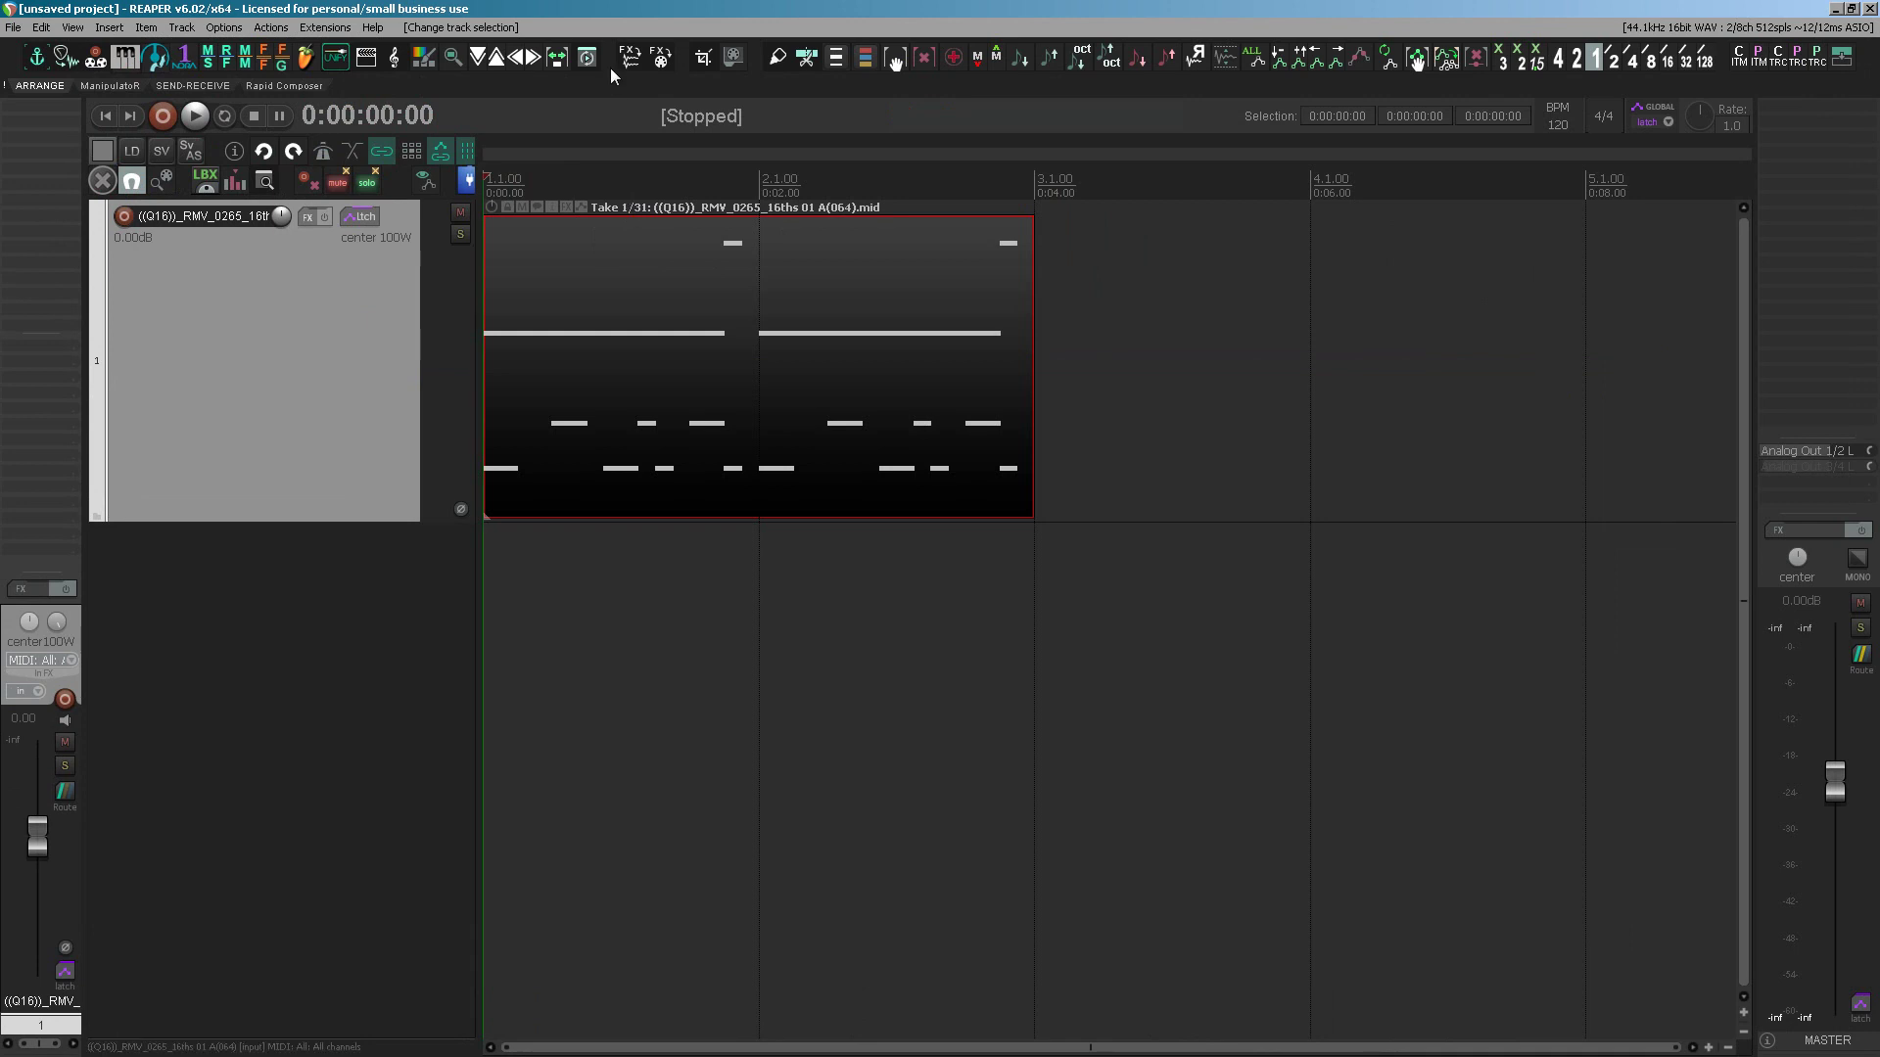
- Step the drum item forward through several takes, then back to Take 1/31
click(480, 59)
click(478, 60)
click(479, 60)
click(479, 60)
click(479, 60)
click(478, 60)
click(479, 60)
click(479, 60)
click(479, 60)
click(477, 59)
click(478, 59)
click(500, 59)
click(500, 58)
click(499, 58)
click(500, 59)
click(500, 58)
click(500, 60)
click(500, 59)
click(500, 60)
click(500, 60)
click(500, 60)
click(500, 60)
click(501, 60)
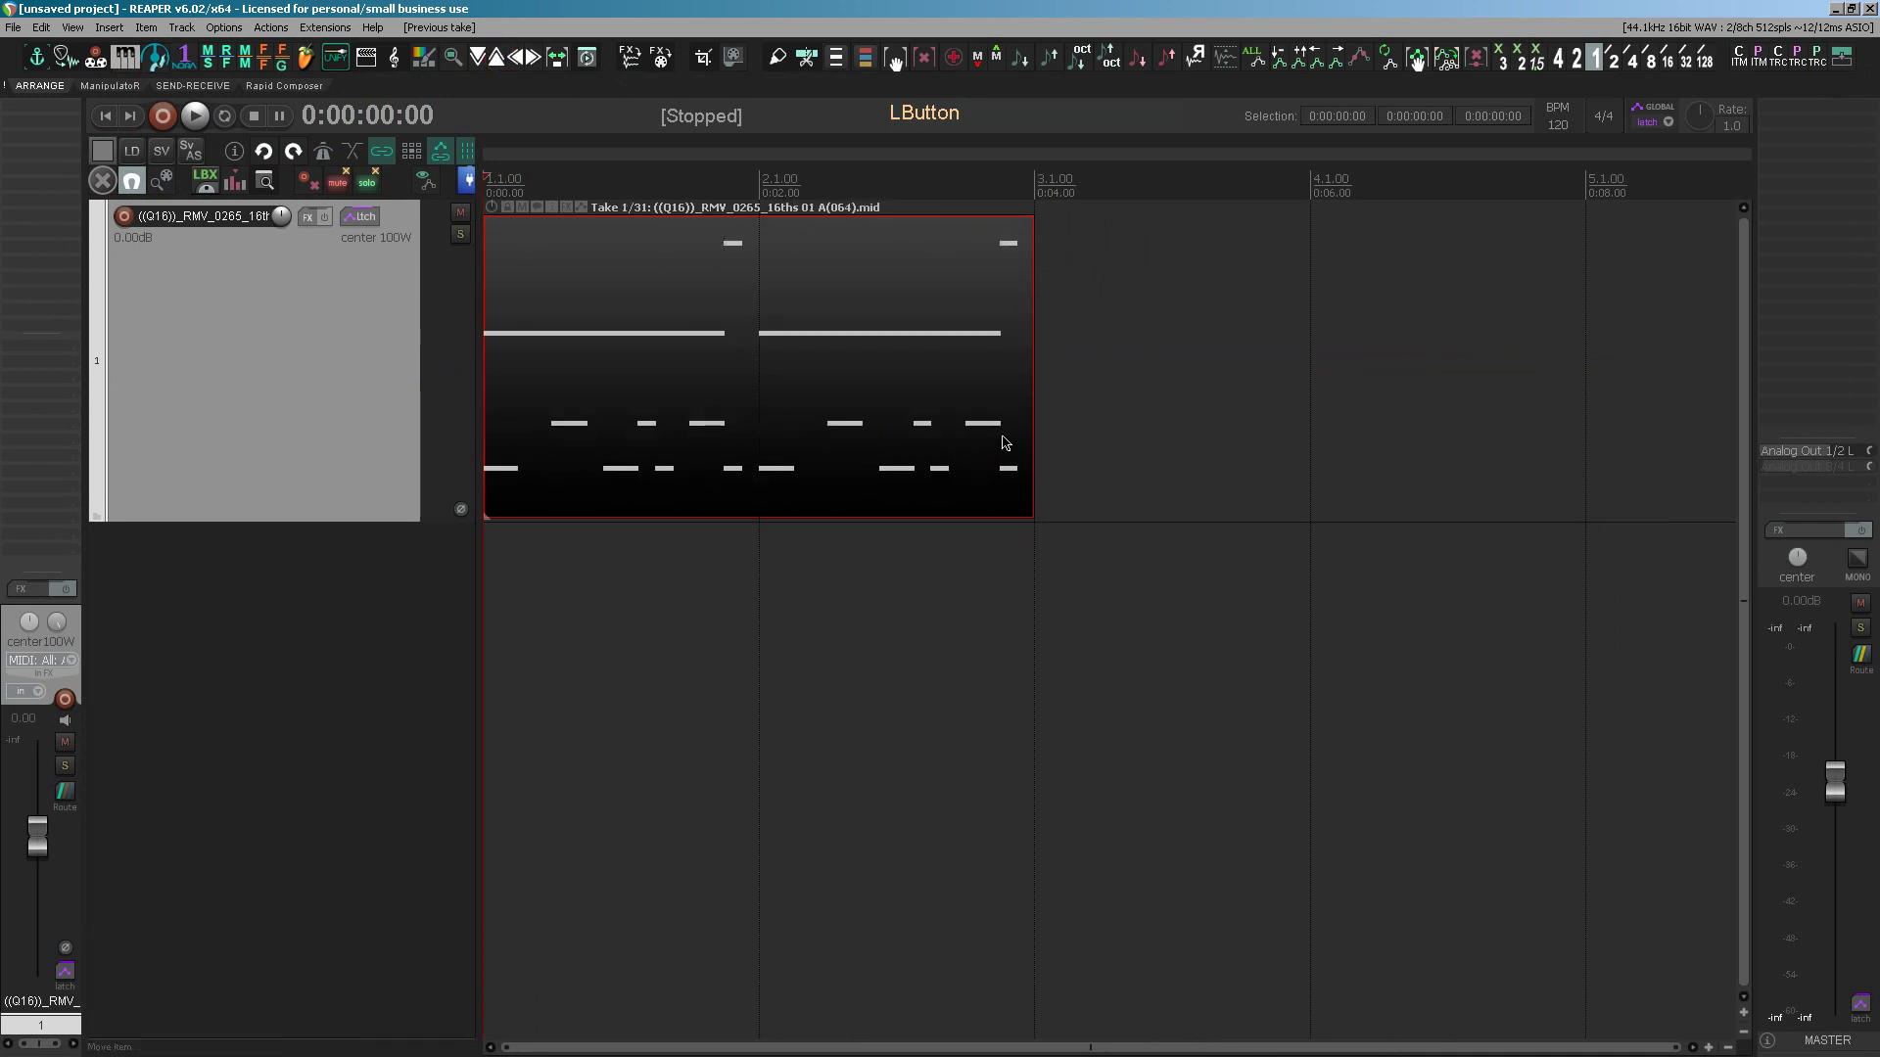
- Zoom out and return to the ManipulatoR actions, keeping the item two bars long
scroll(793, 370, down, 1)
scroll(750, 405, down, 1)
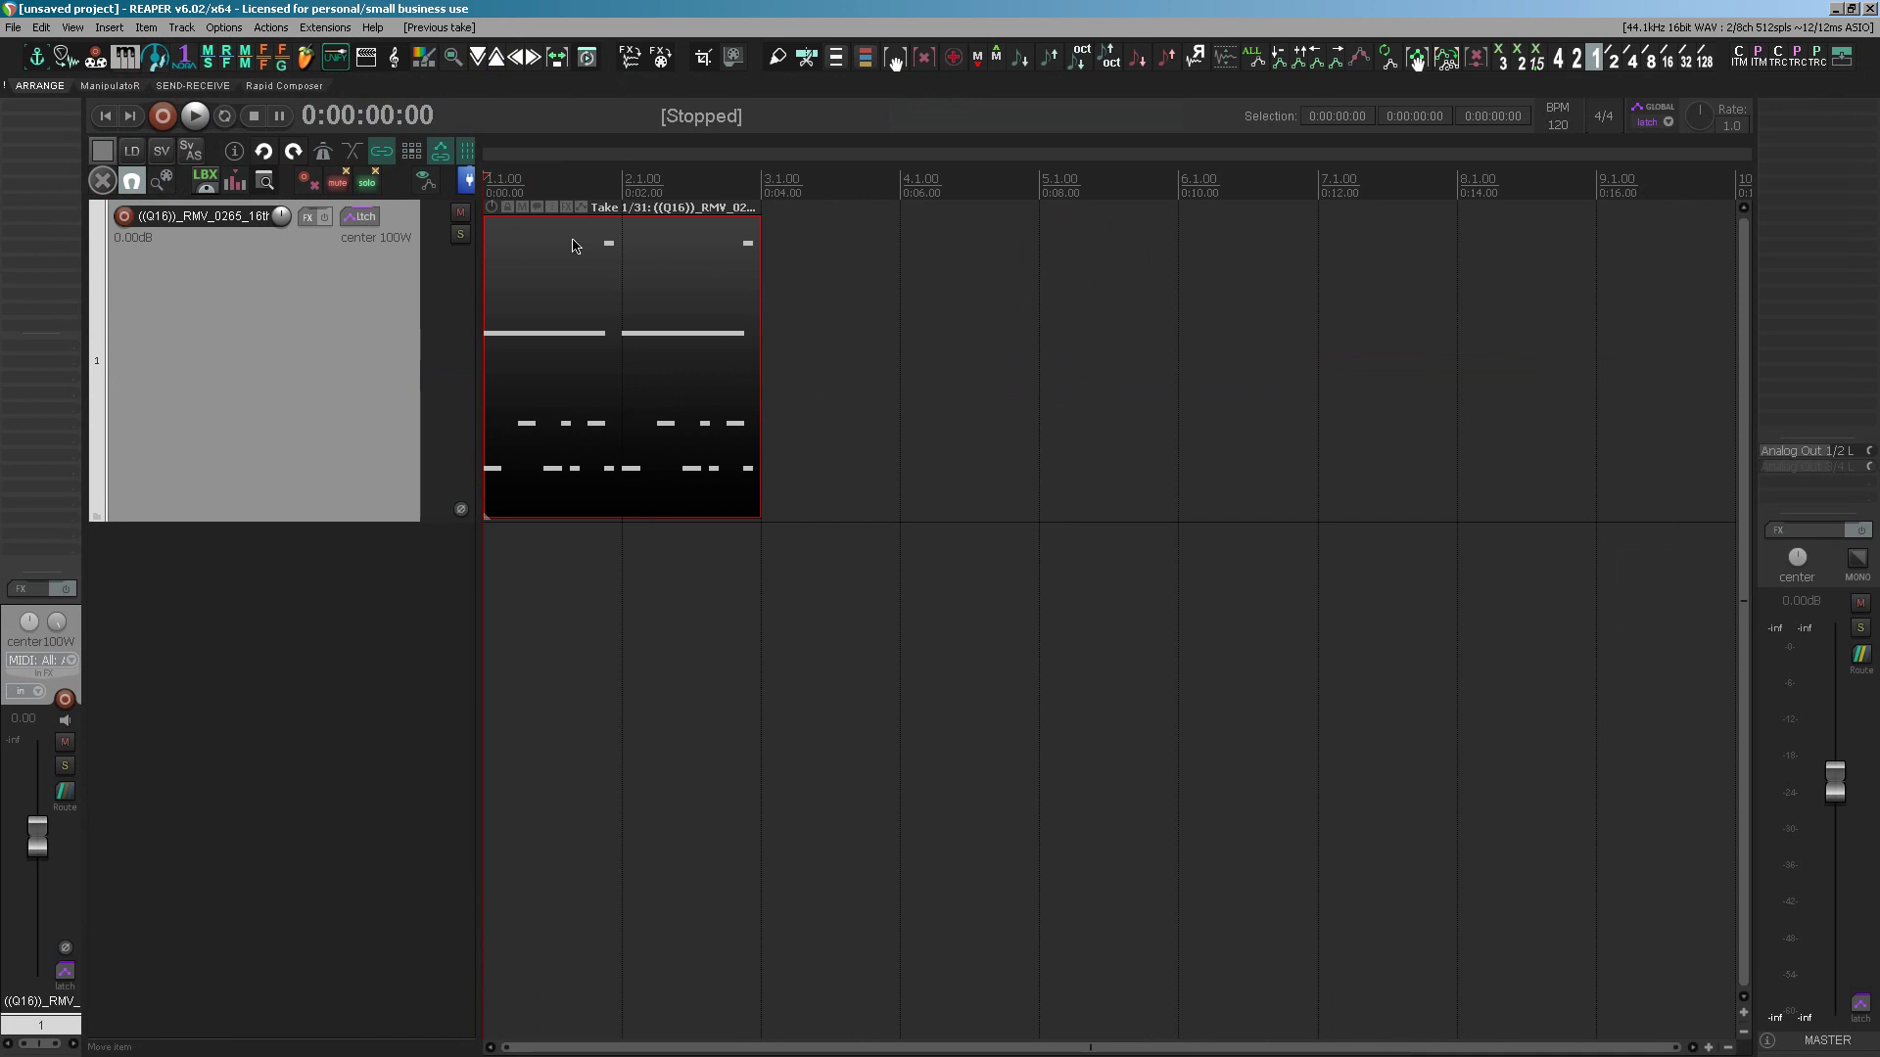
click(109, 85)
drag(759, 334, 784, 252)
right_click(755, 343)
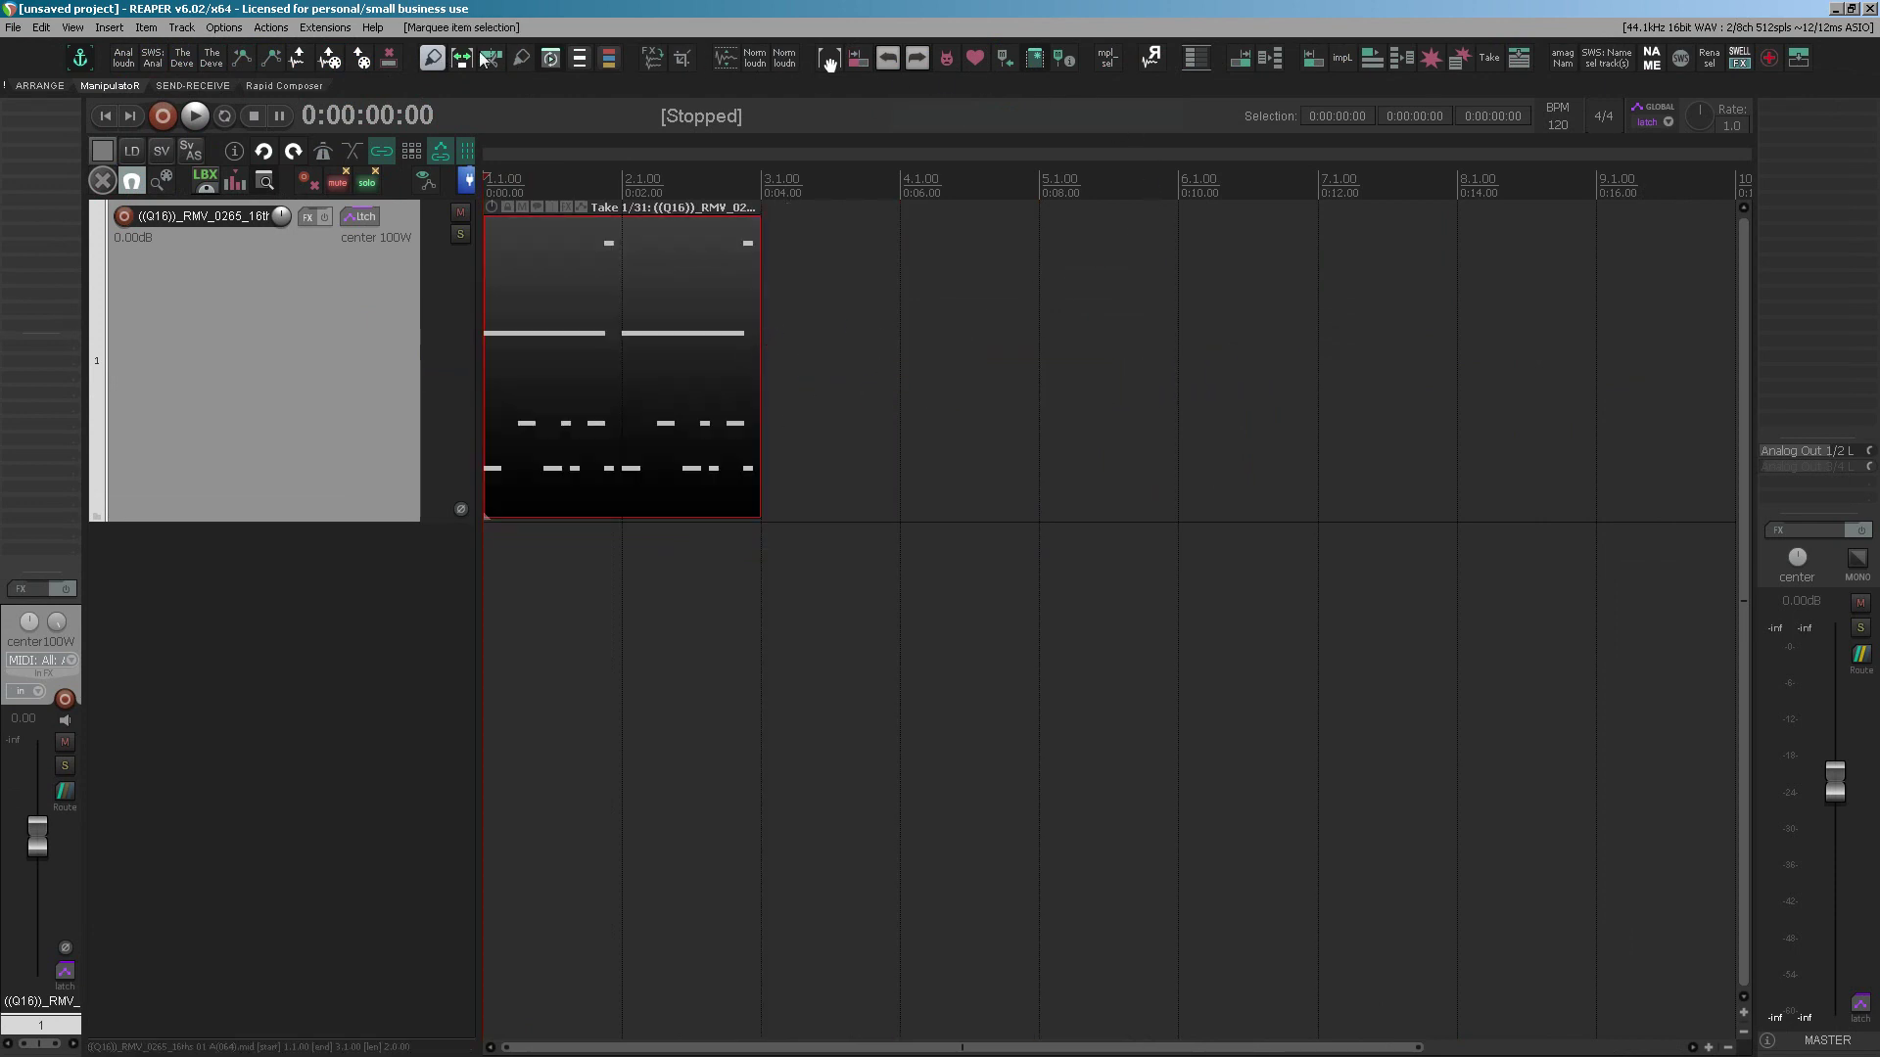
- Loop the drum item's source and stretch it through bars 8 and 13 to bar 17
click(547, 59)
drag(754, 307, 1453, 361)
scroll(741, 419, down, 2)
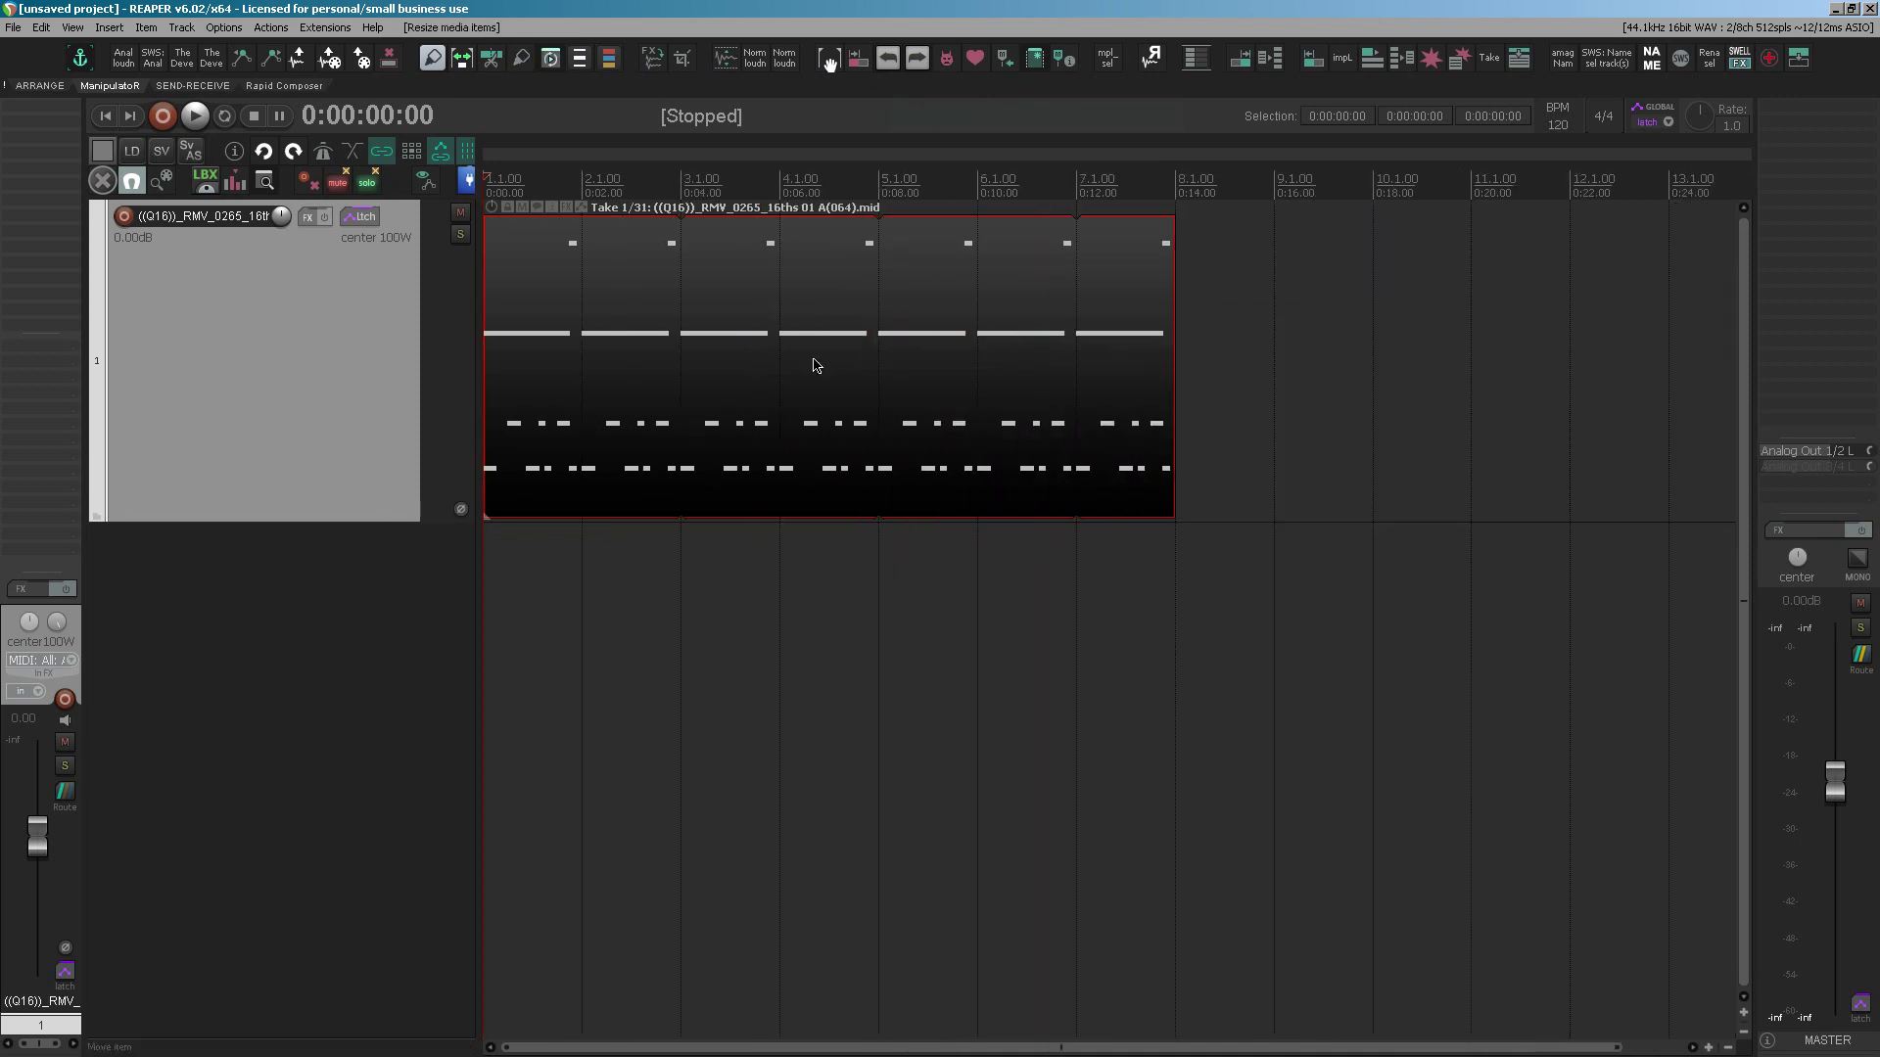
right_click(787, 561)
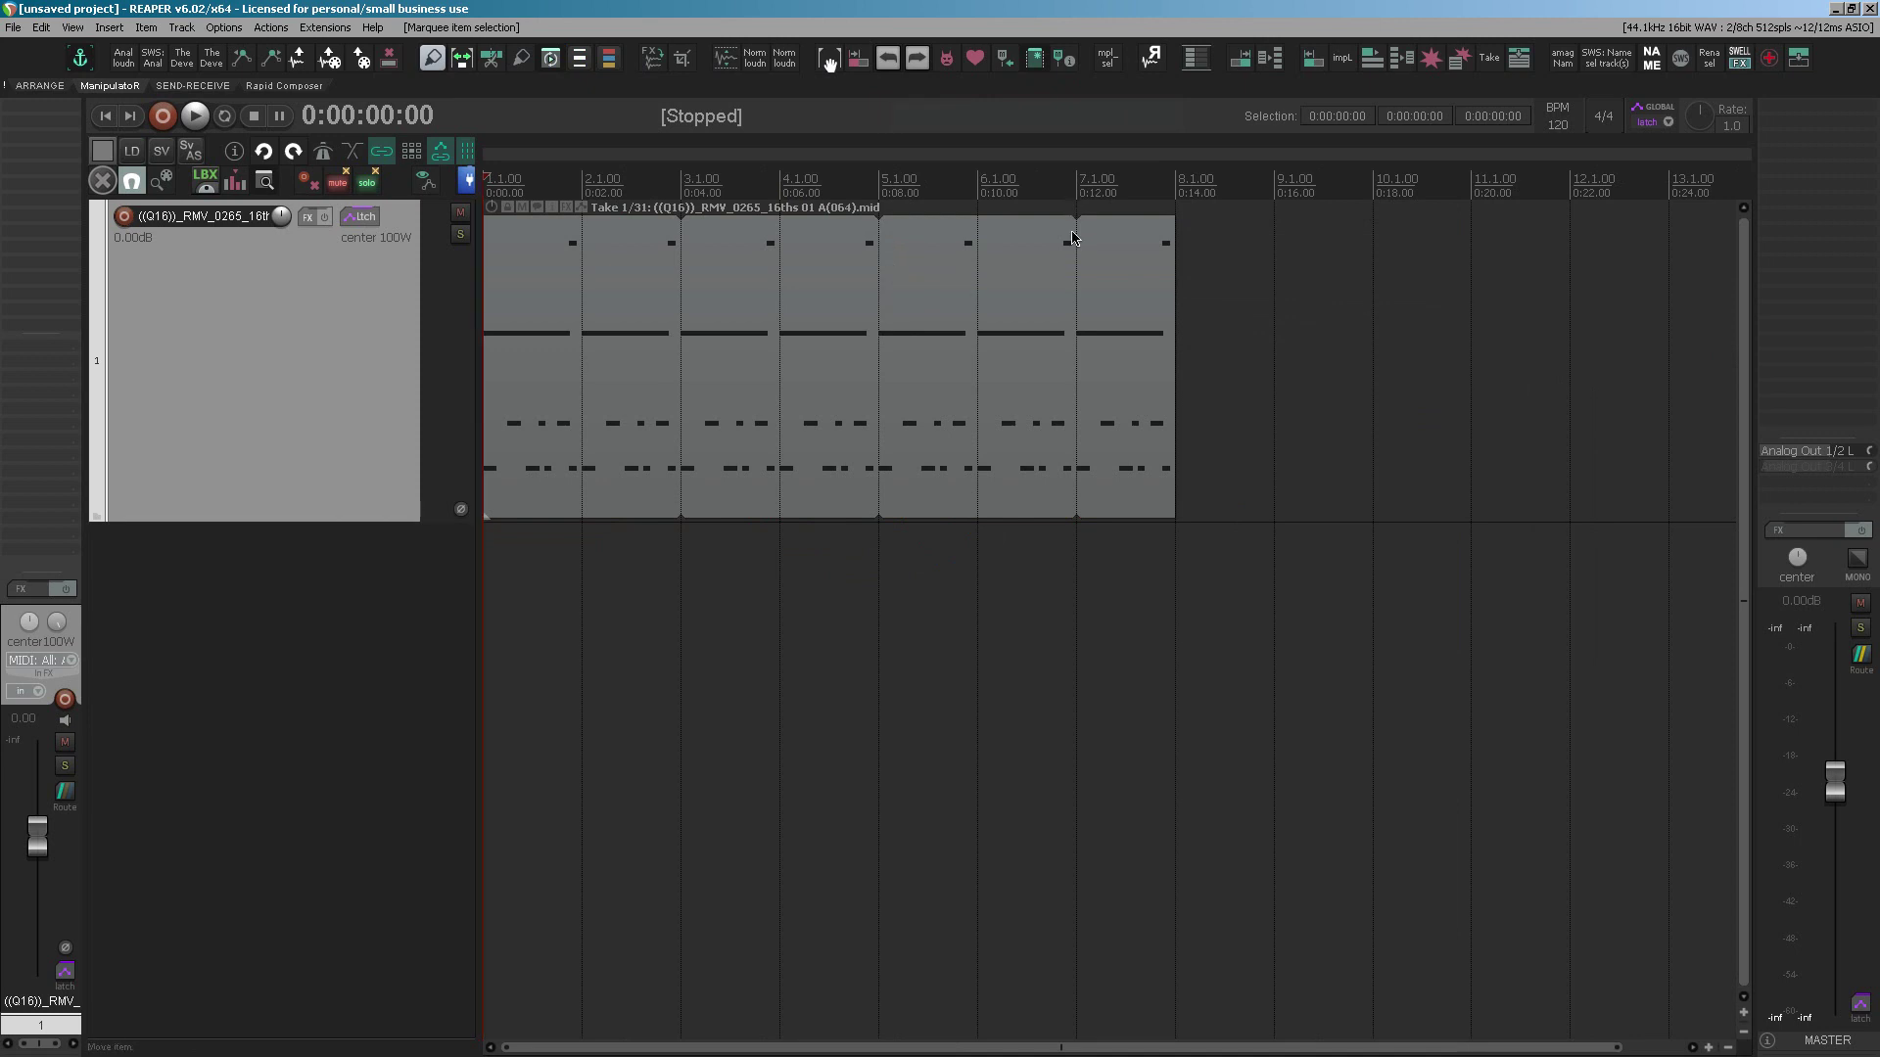
drag(1168, 321, 1669, 363)
scroll(979, 382, down, 2)
drag(908, 343, 1041, 352)
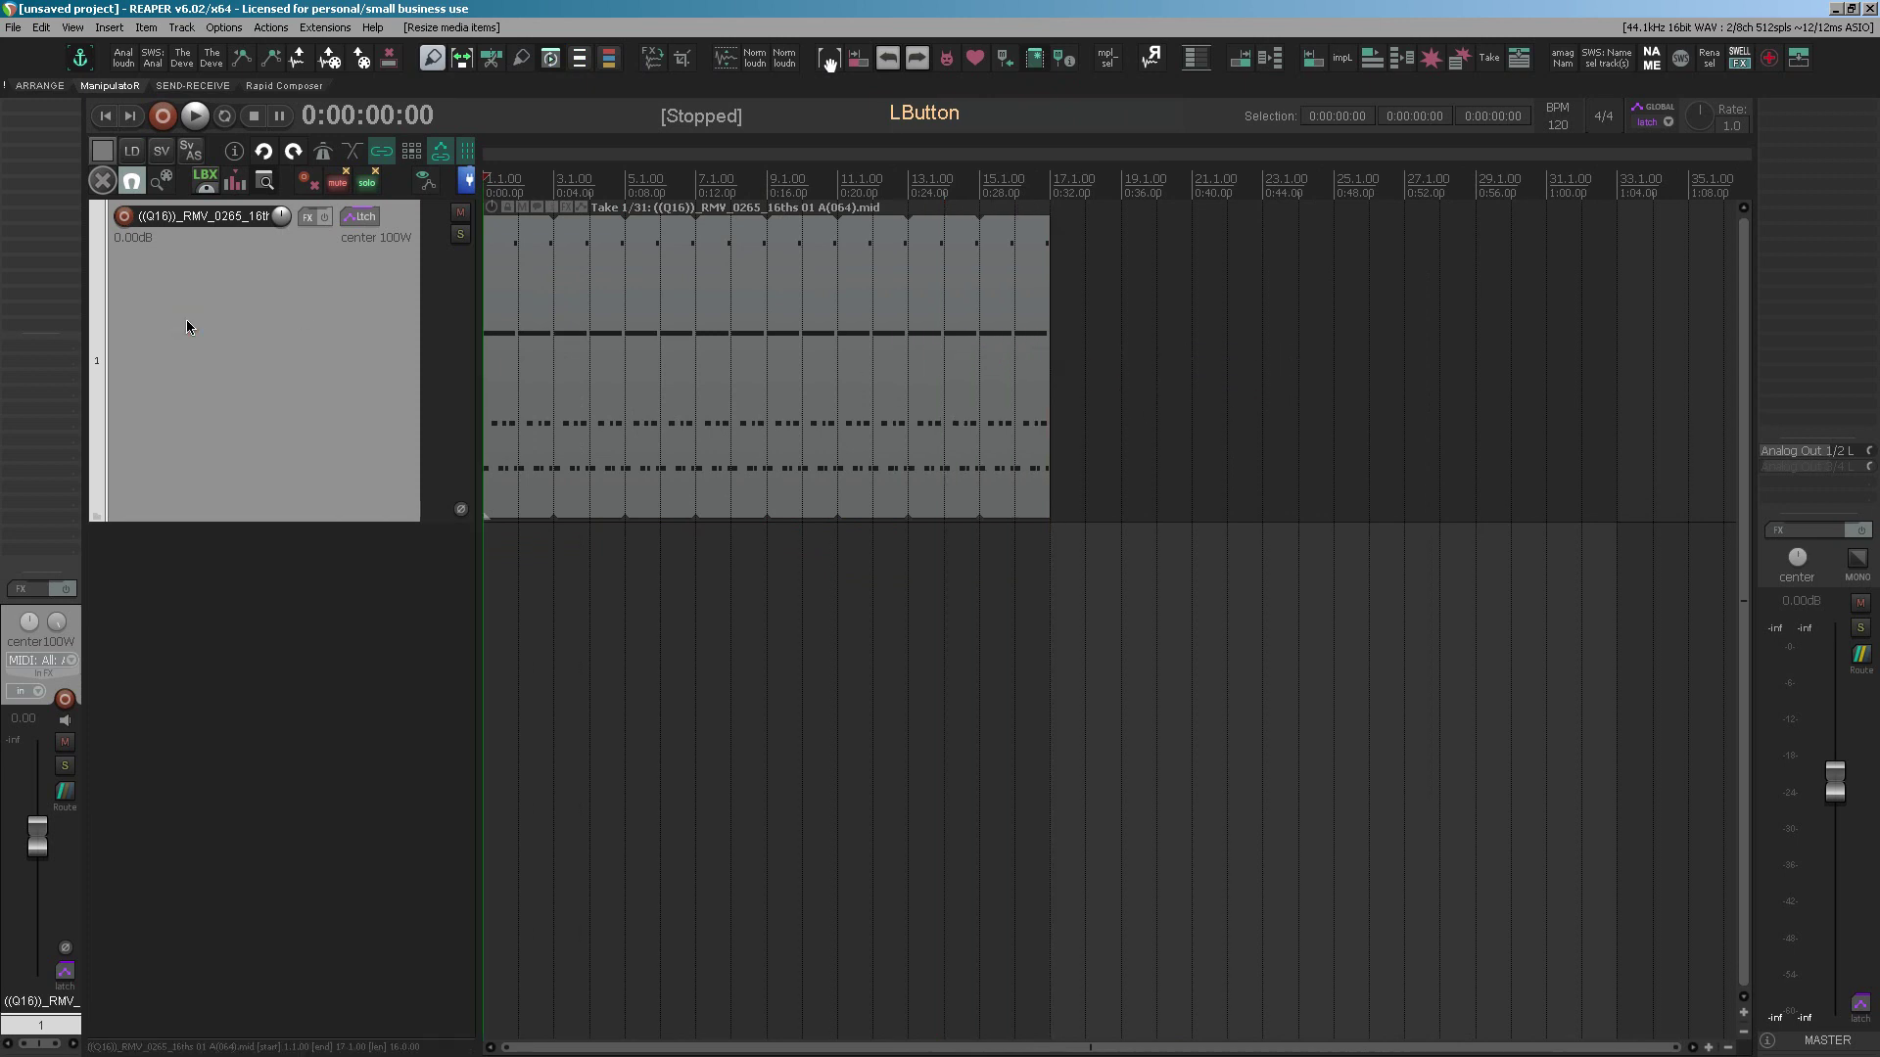
drag(270, 521, 281, 367)
- Insert the SSD5 Steven Slate rock kit track from the Orch_Drums-KITS templates
right_click(381, 439)
mouse_move(633, 494)
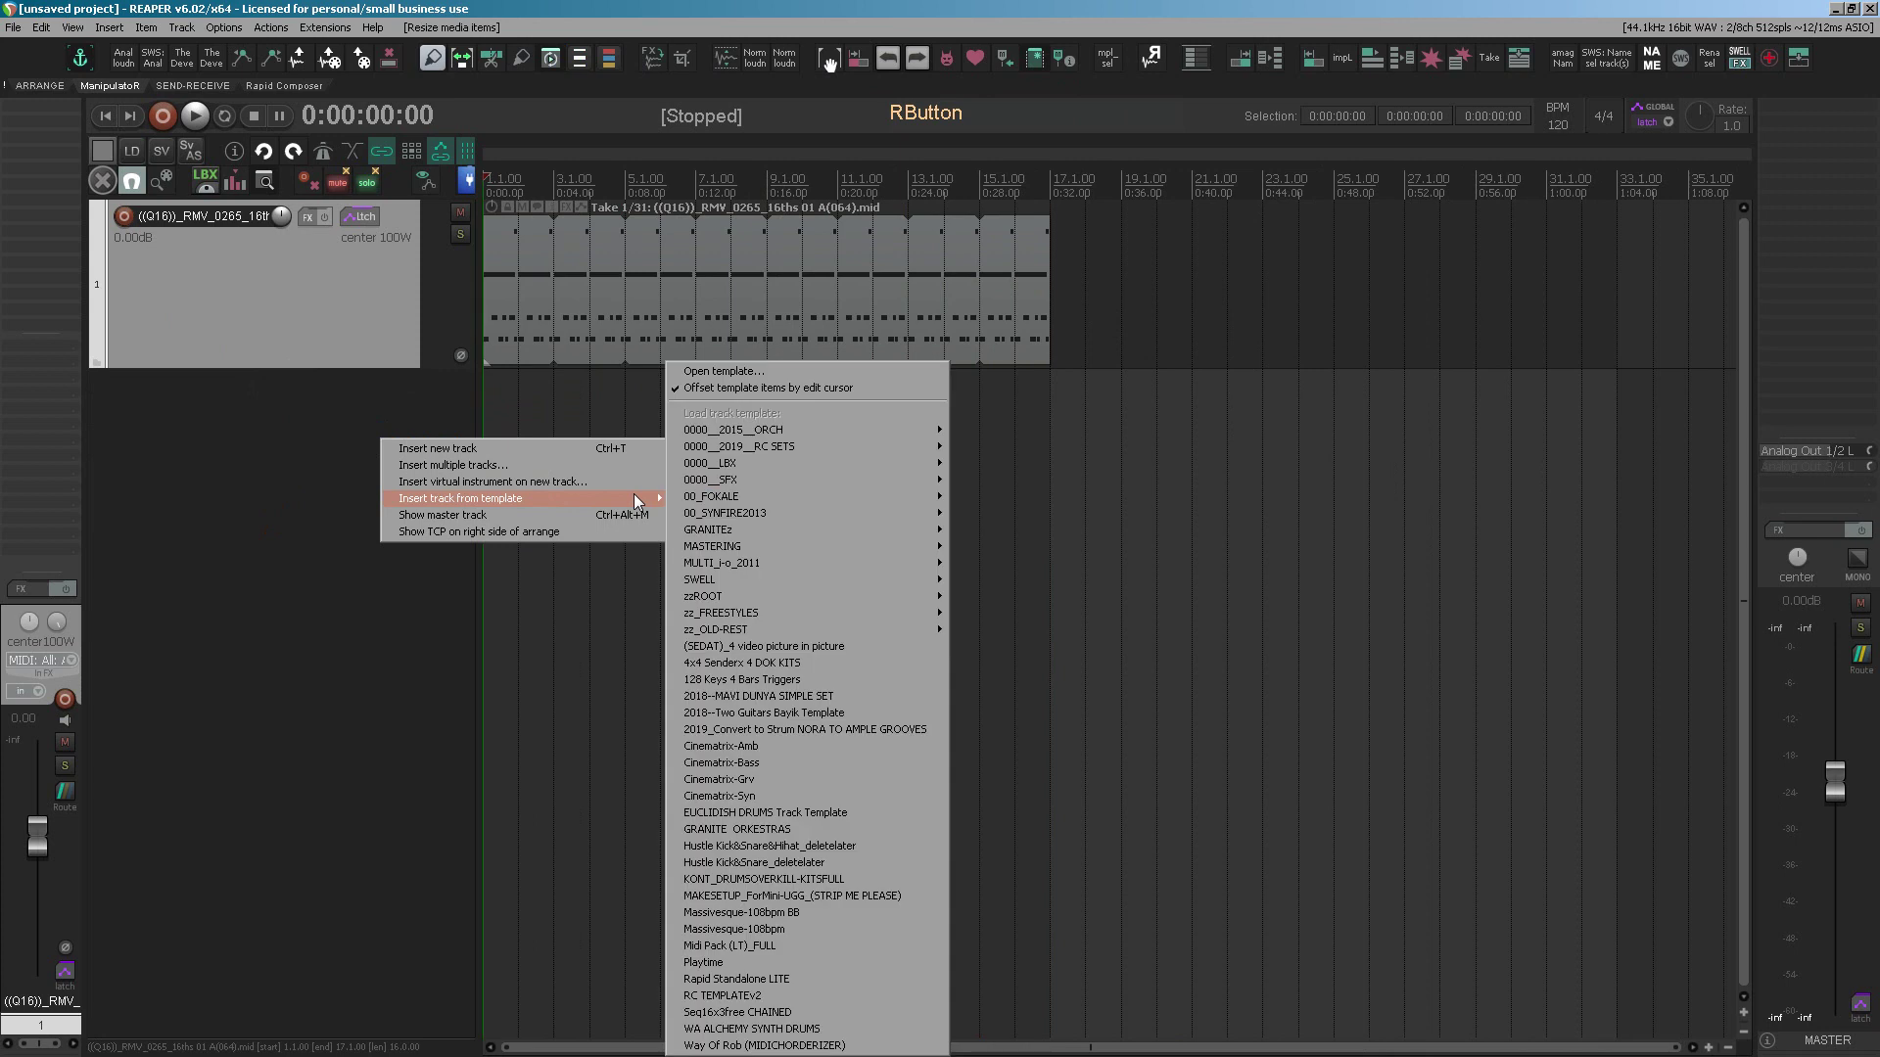
mouse_move(930, 427)
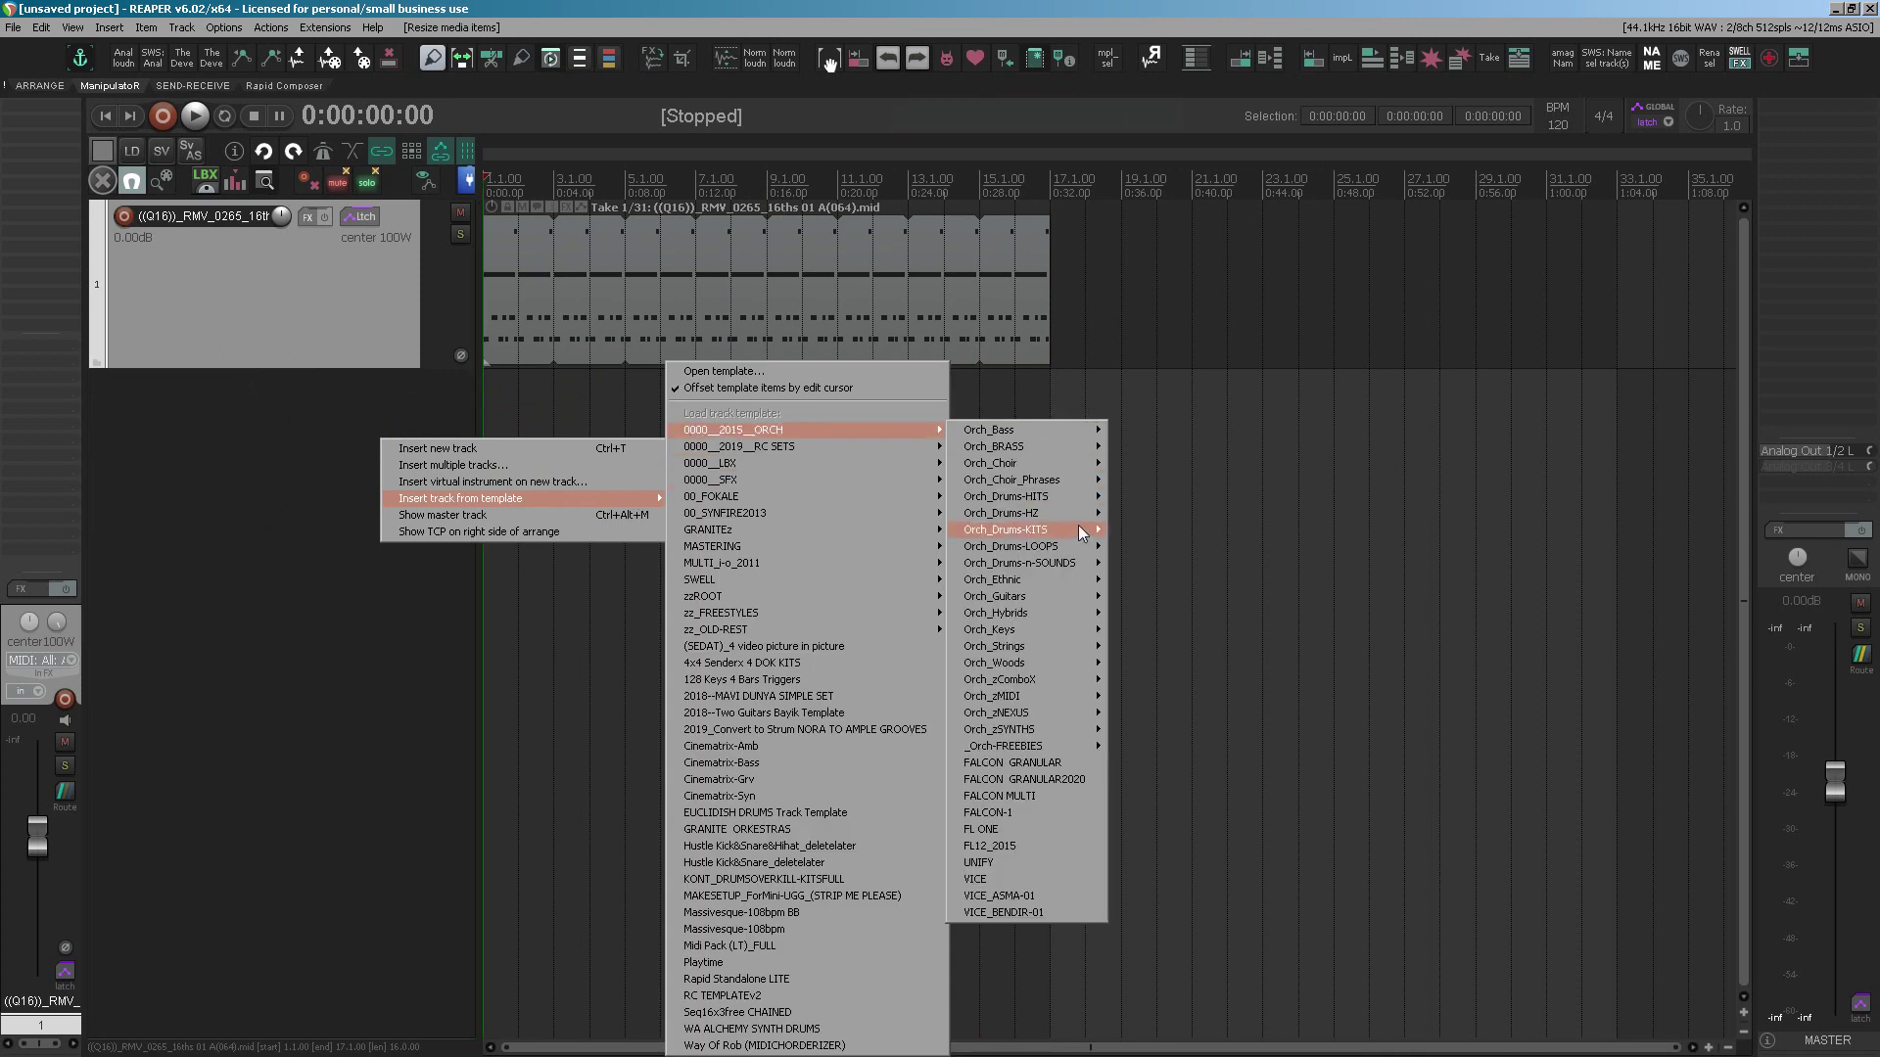
mouse_move(1078, 527)
click(1295, 878)
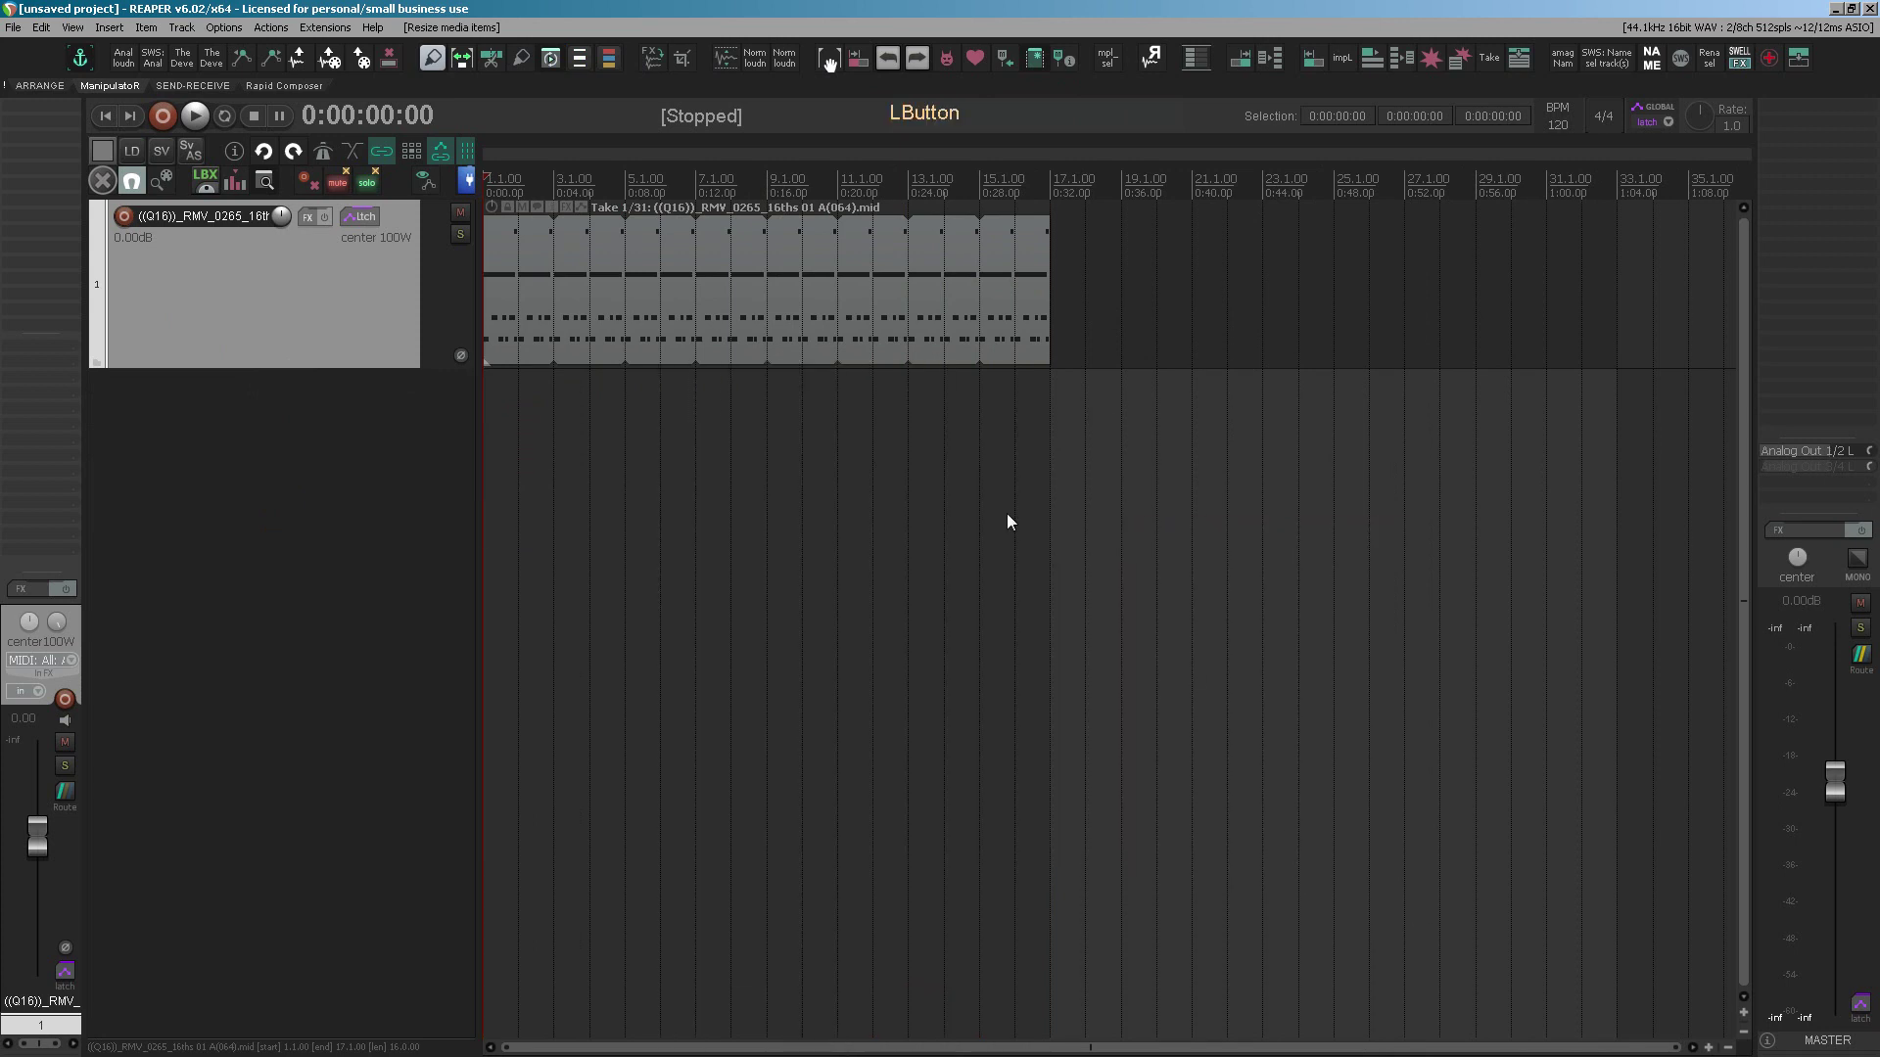
- Move the SSD5 track above the MIDI track as its folder and slightly enlarge LBX Stripper
drag(357, 383, 415, 233)
click(319, 474)
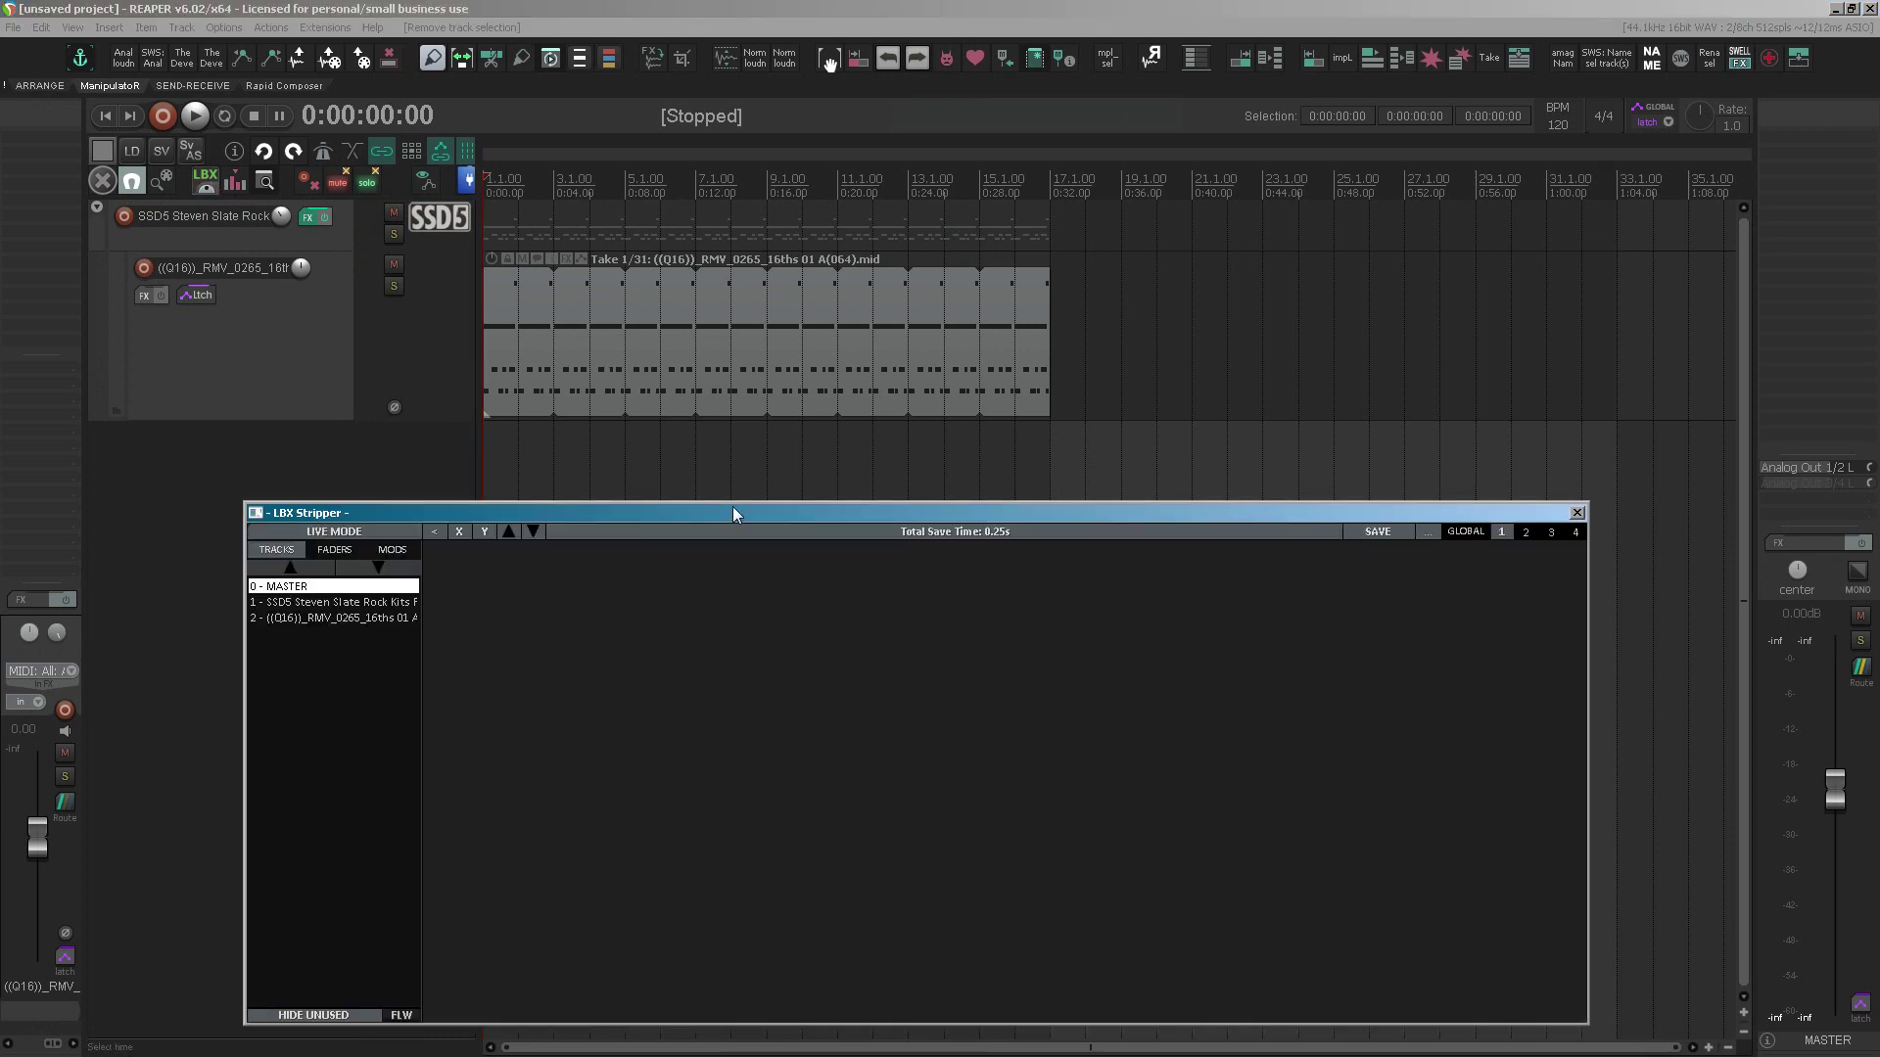
drag(710, 503, 709, 496)
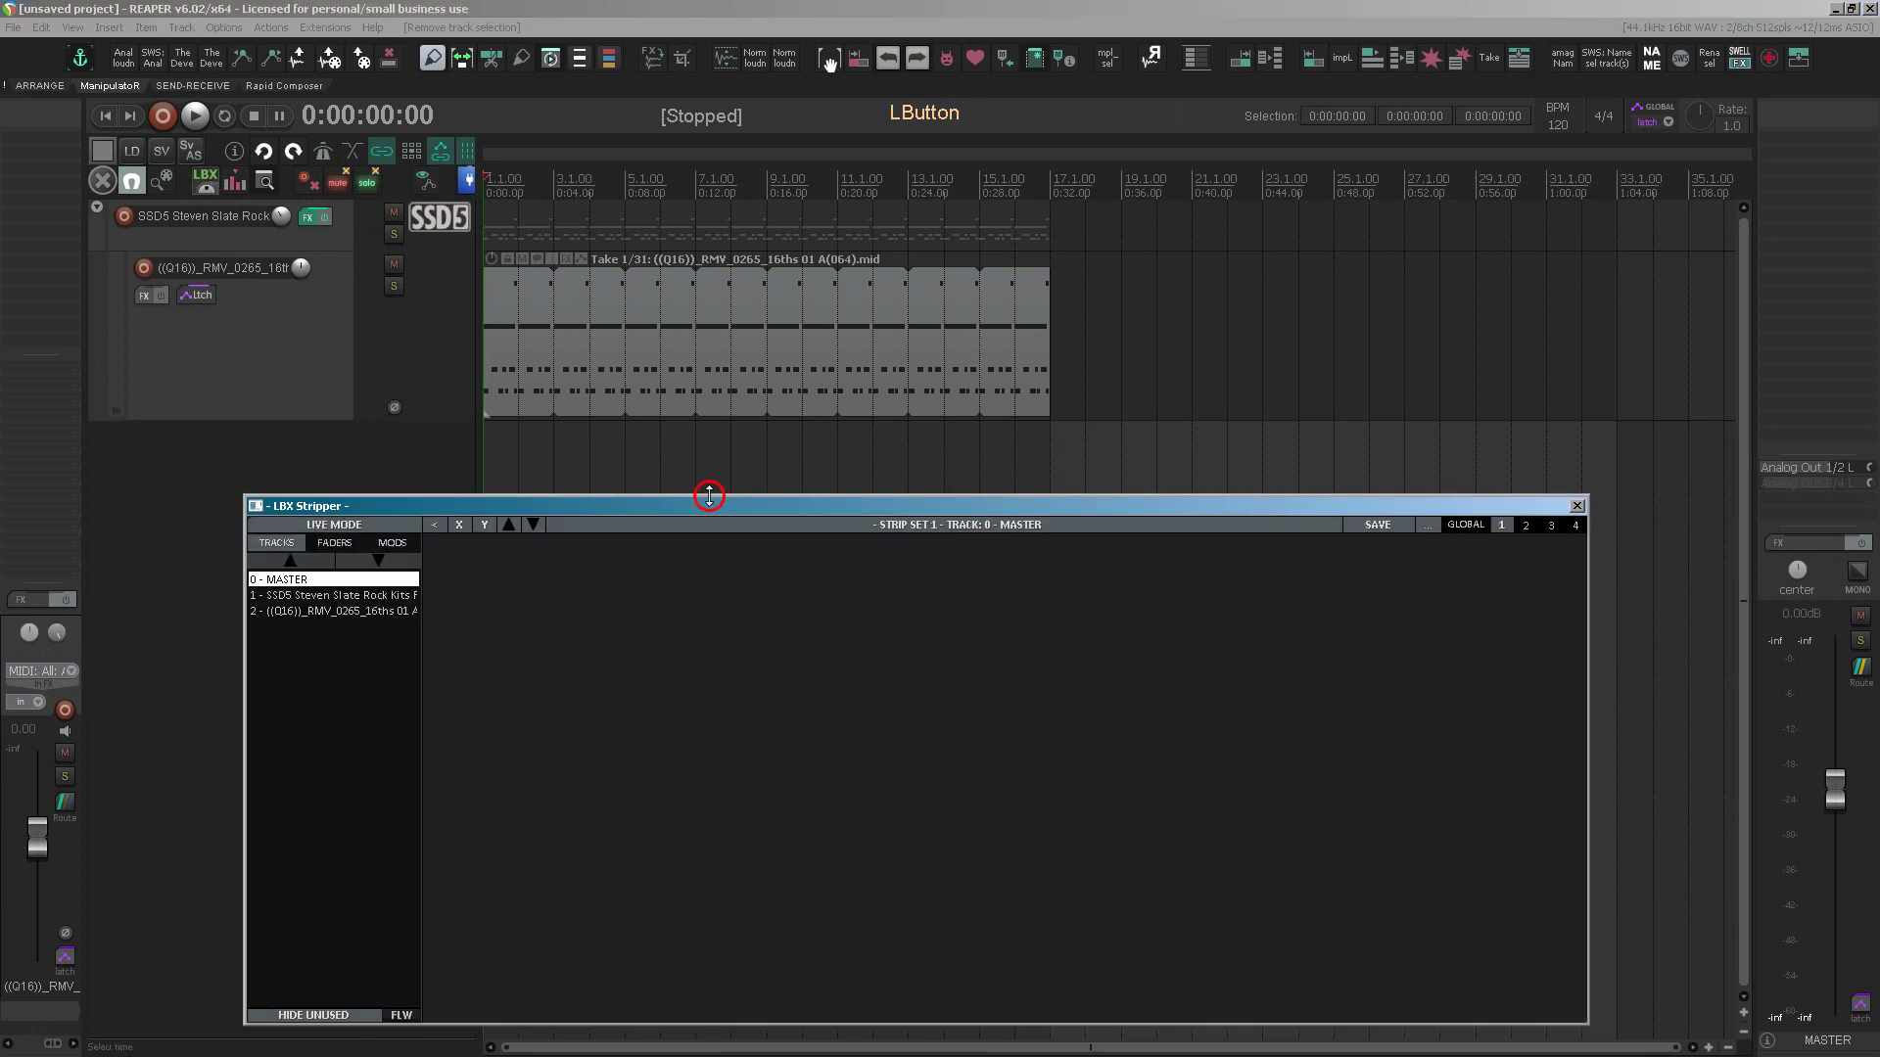
- In edit mode, place a Take Switcher control on the drum MIDI track's strip
click(303, 610)
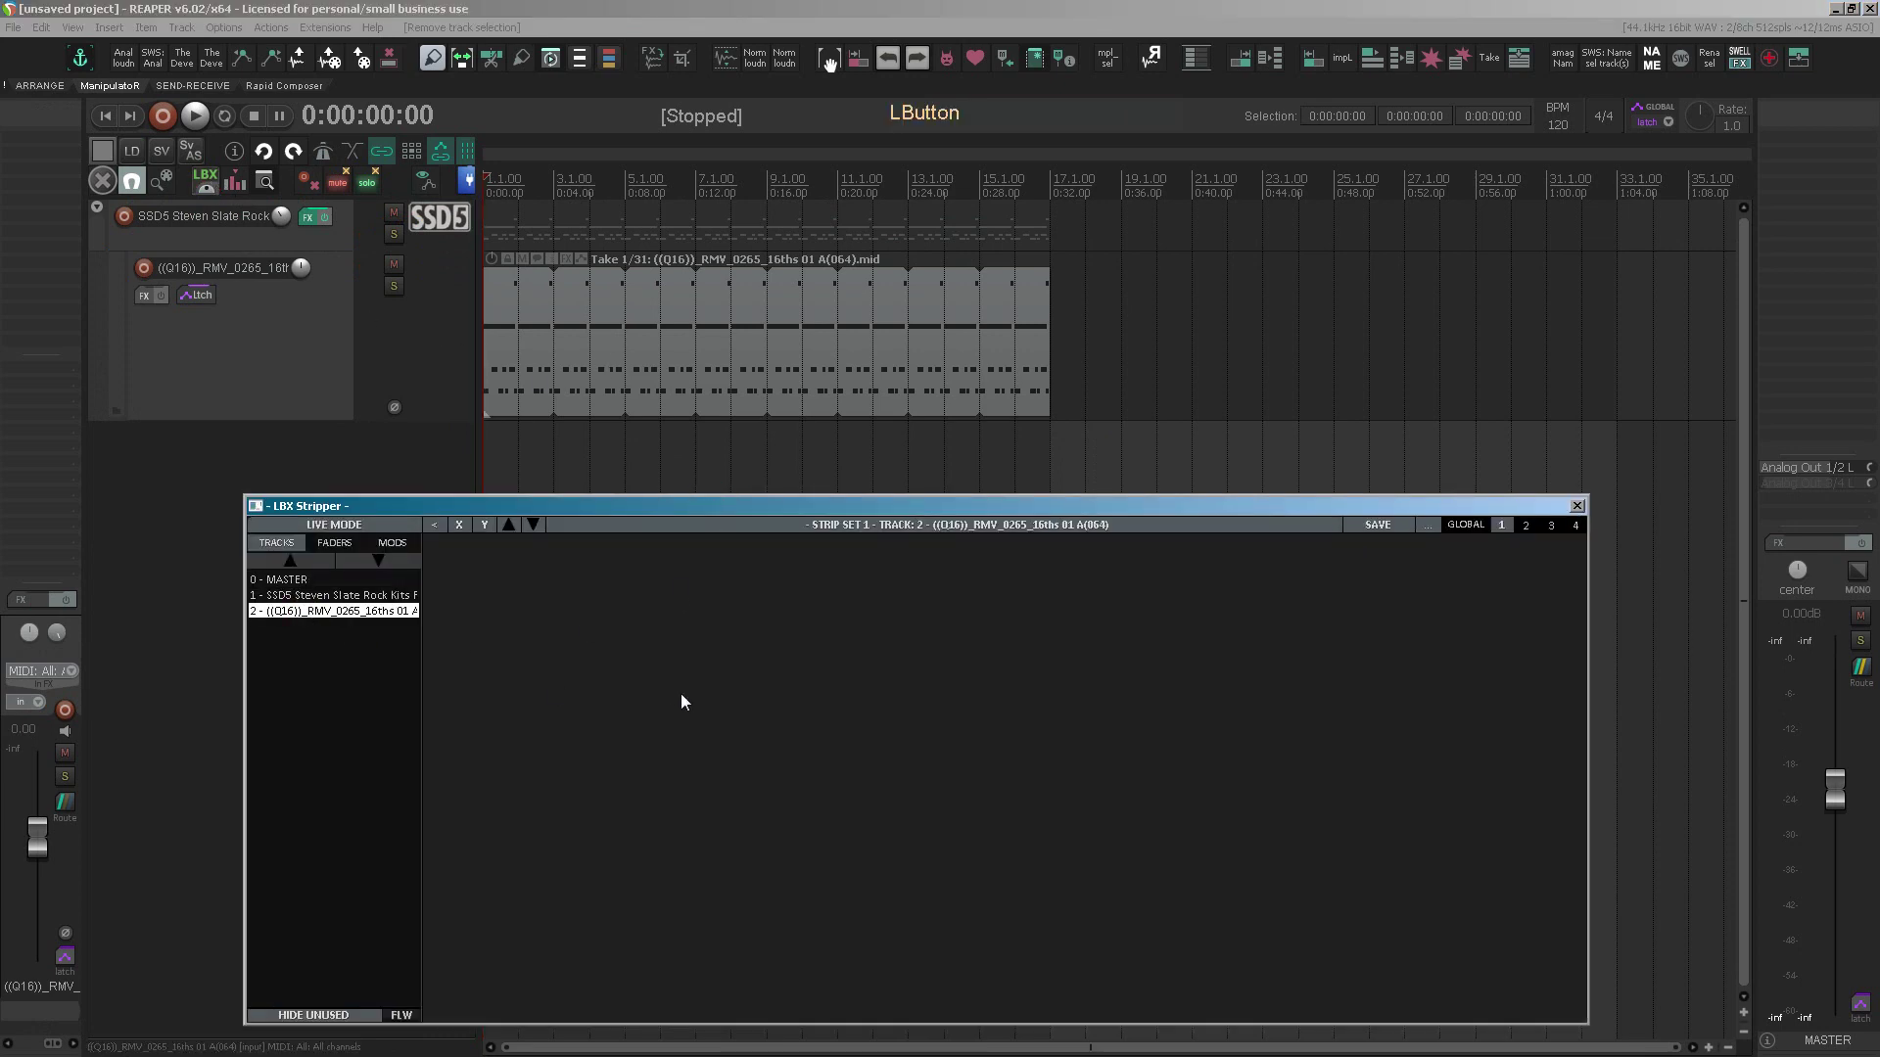
click(326, 526)
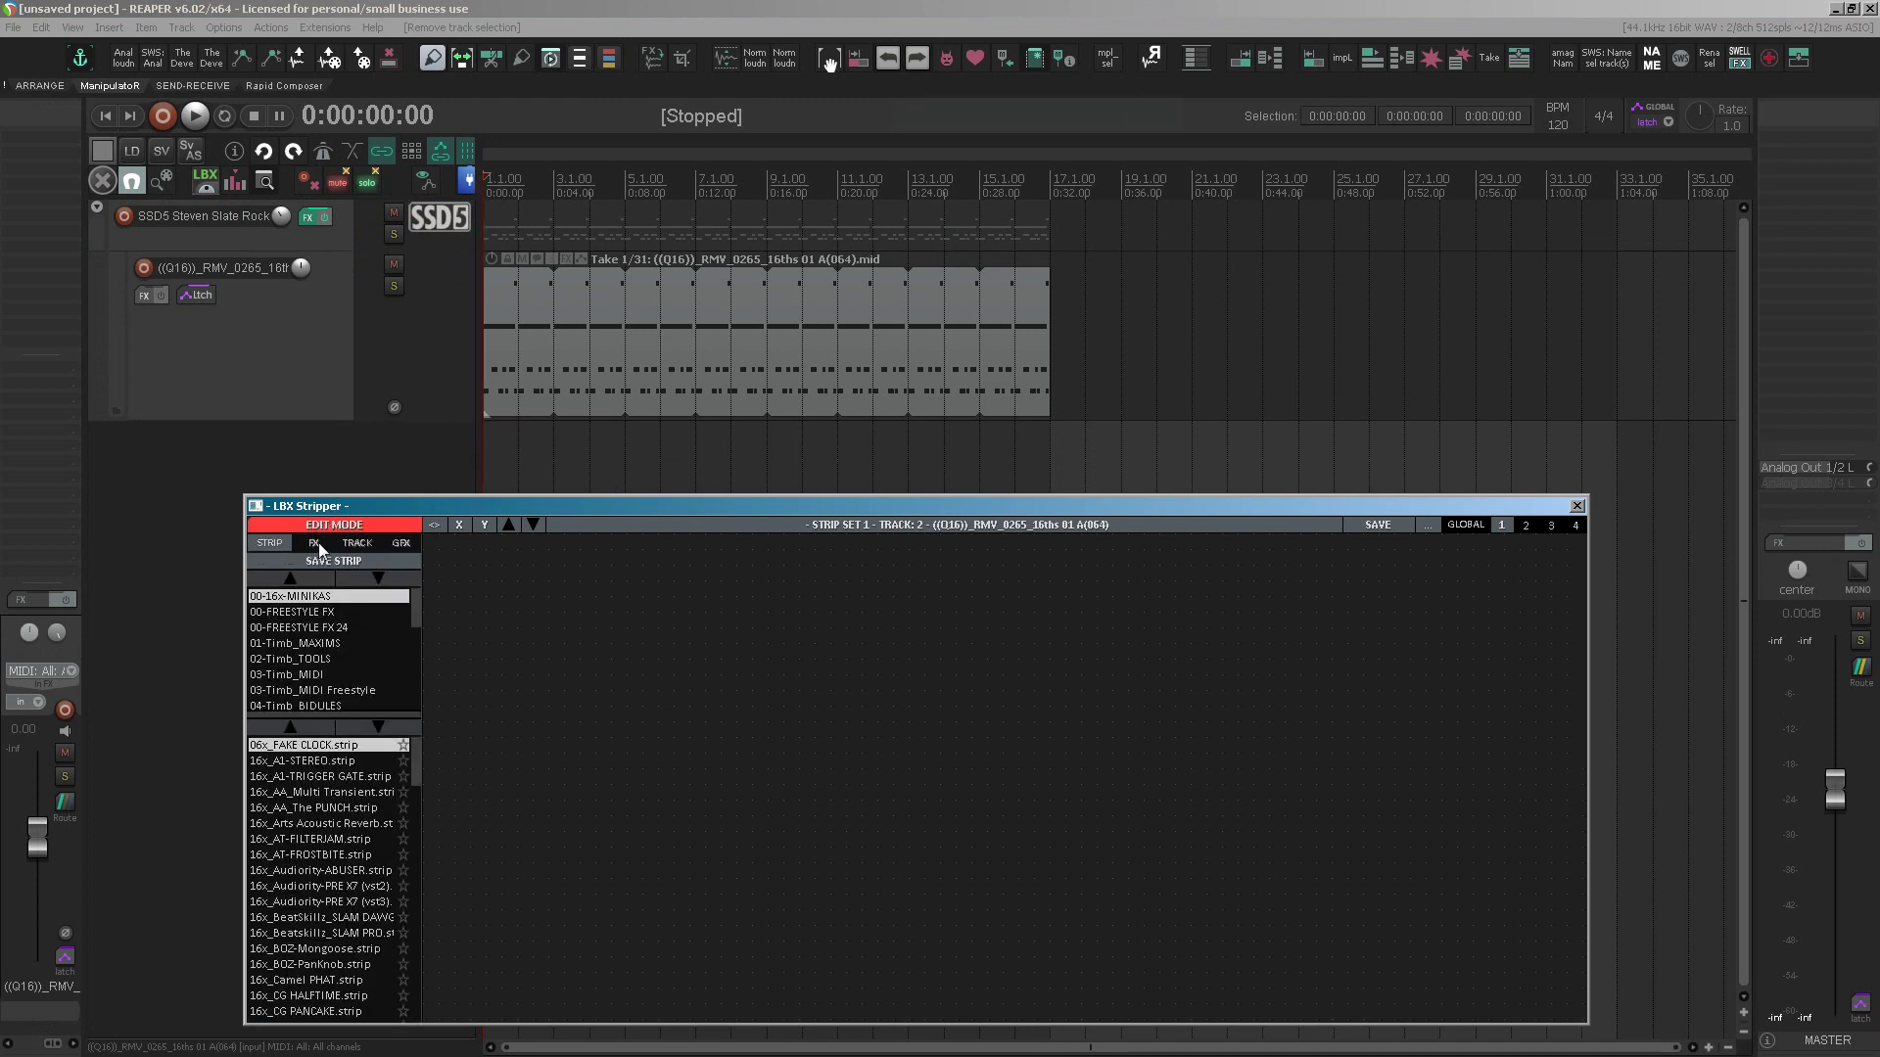
click(354, 543)
click(274, 542)
click(355, 543)
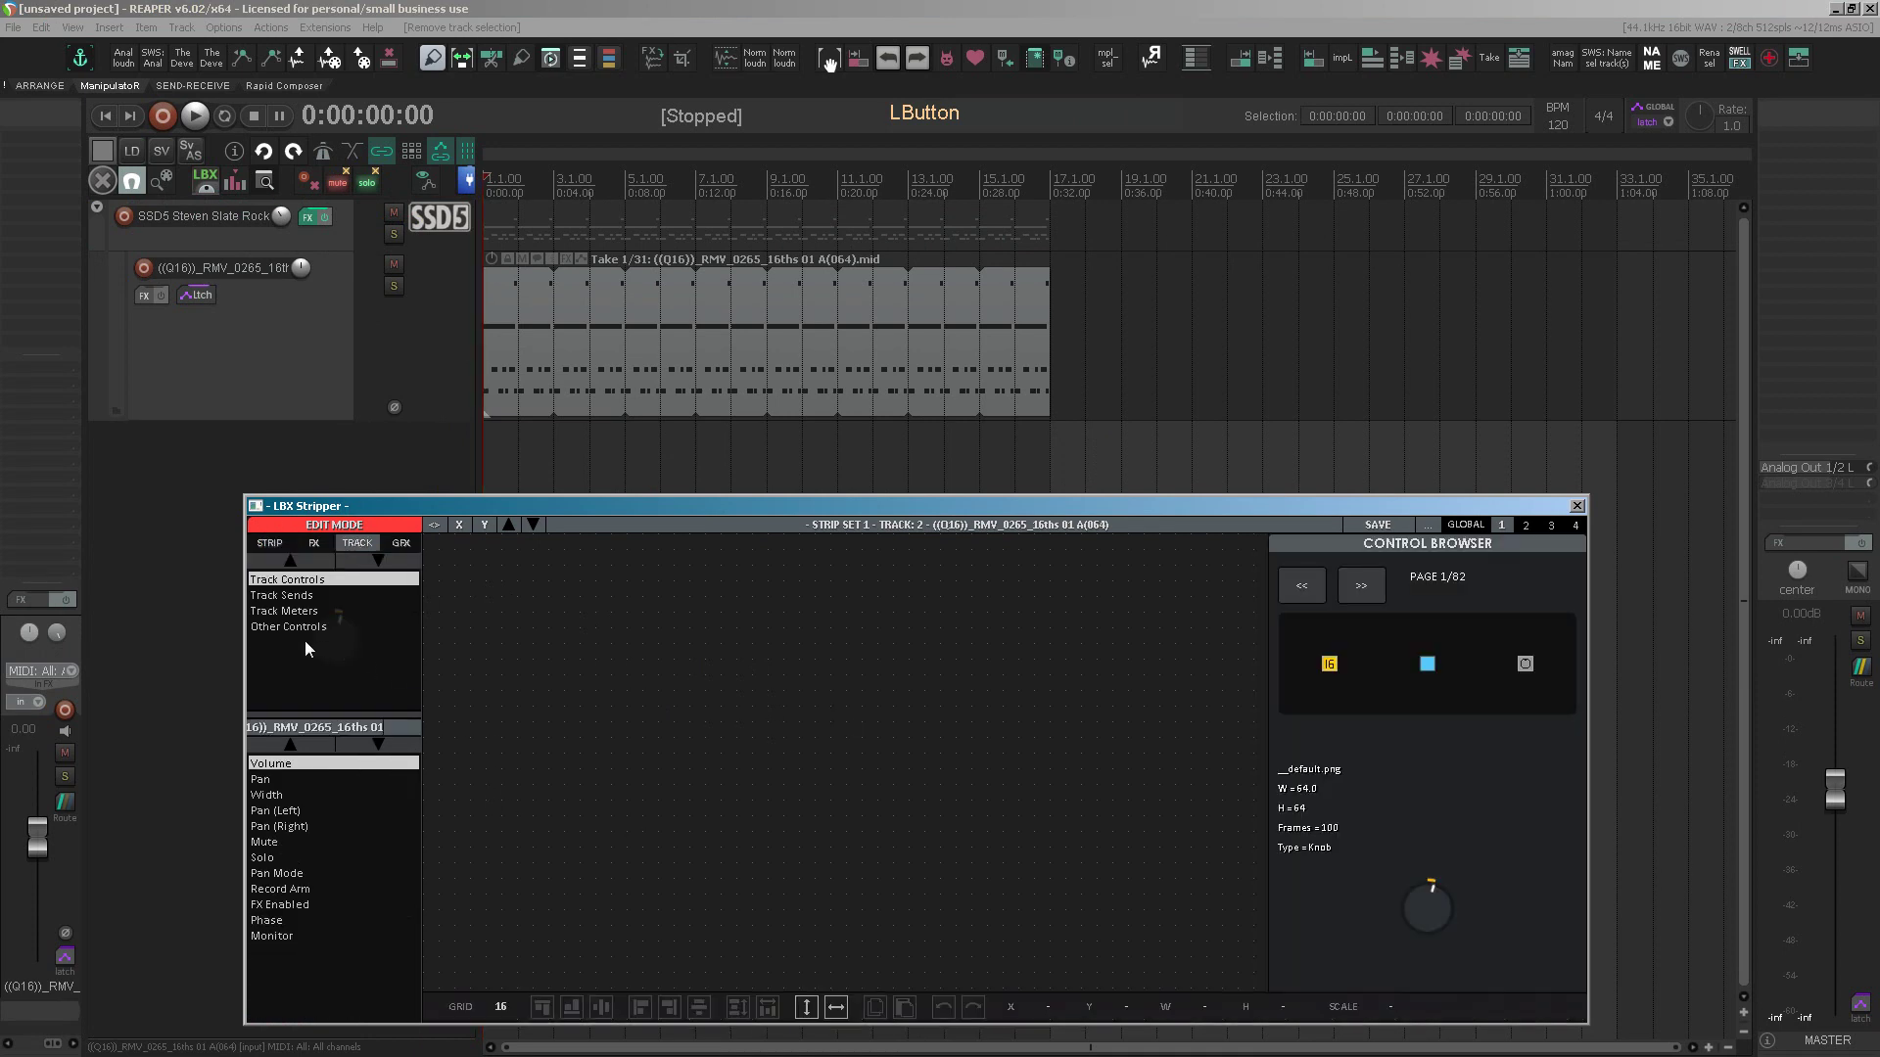
click(279, 627)
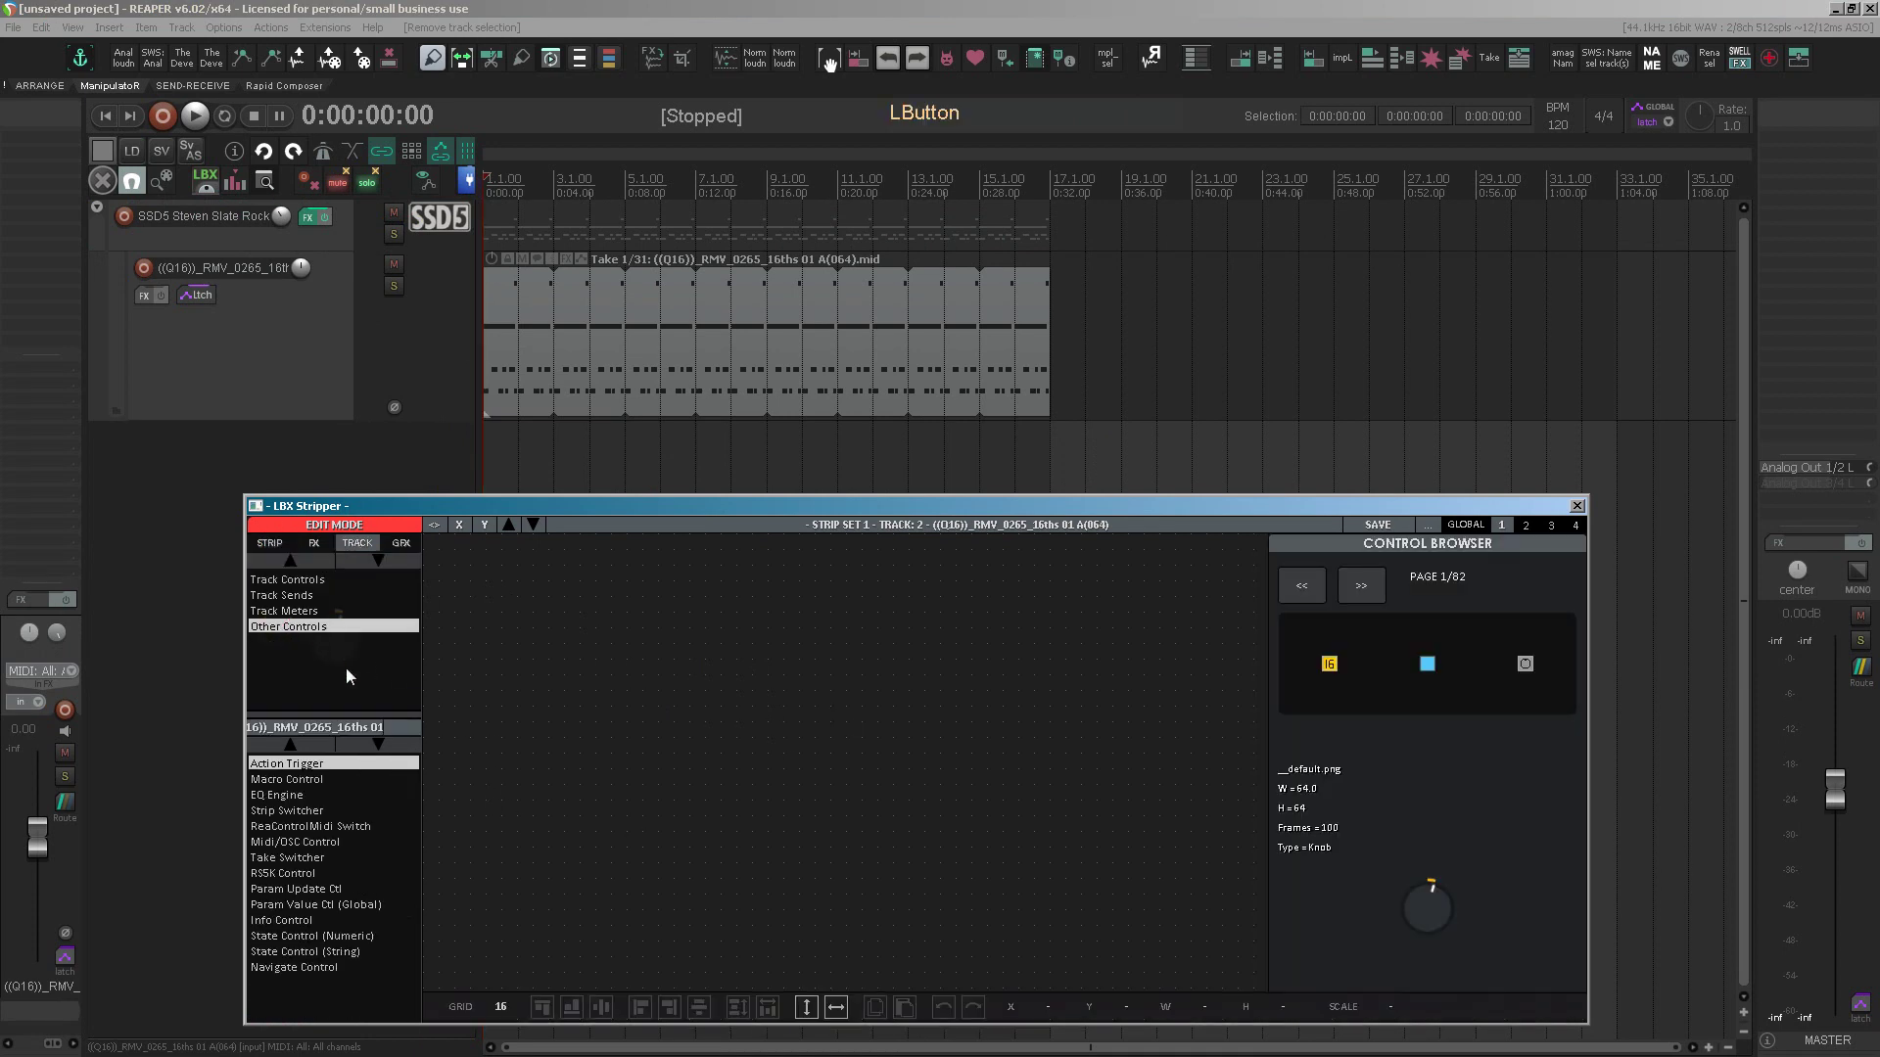
mouse_move(330, 904)
drag(302, 860, 571, 754)
click(576, 763)
- Give the take selector the Timb_UpDownArw image, nudge its label offset, and return to live mode
drag(800, 497, 788, 257)
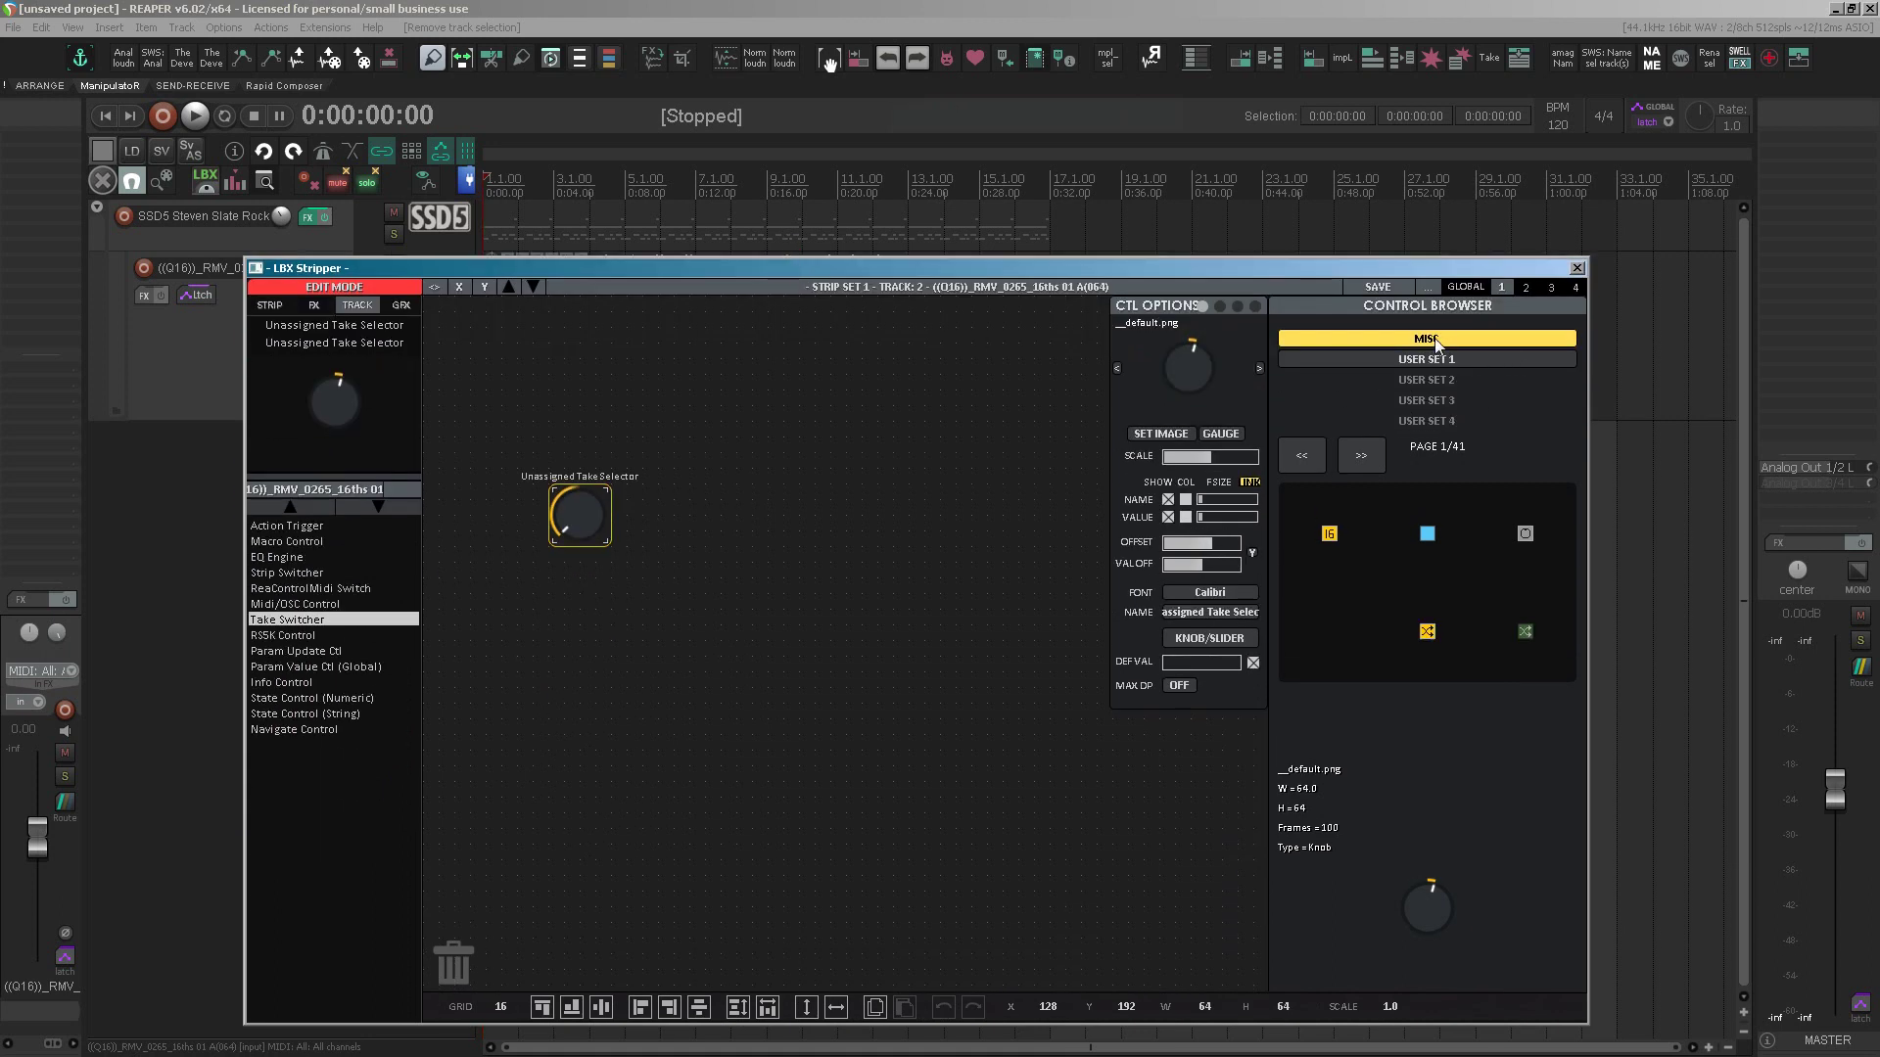
scroll(1386, 585, down, 12)
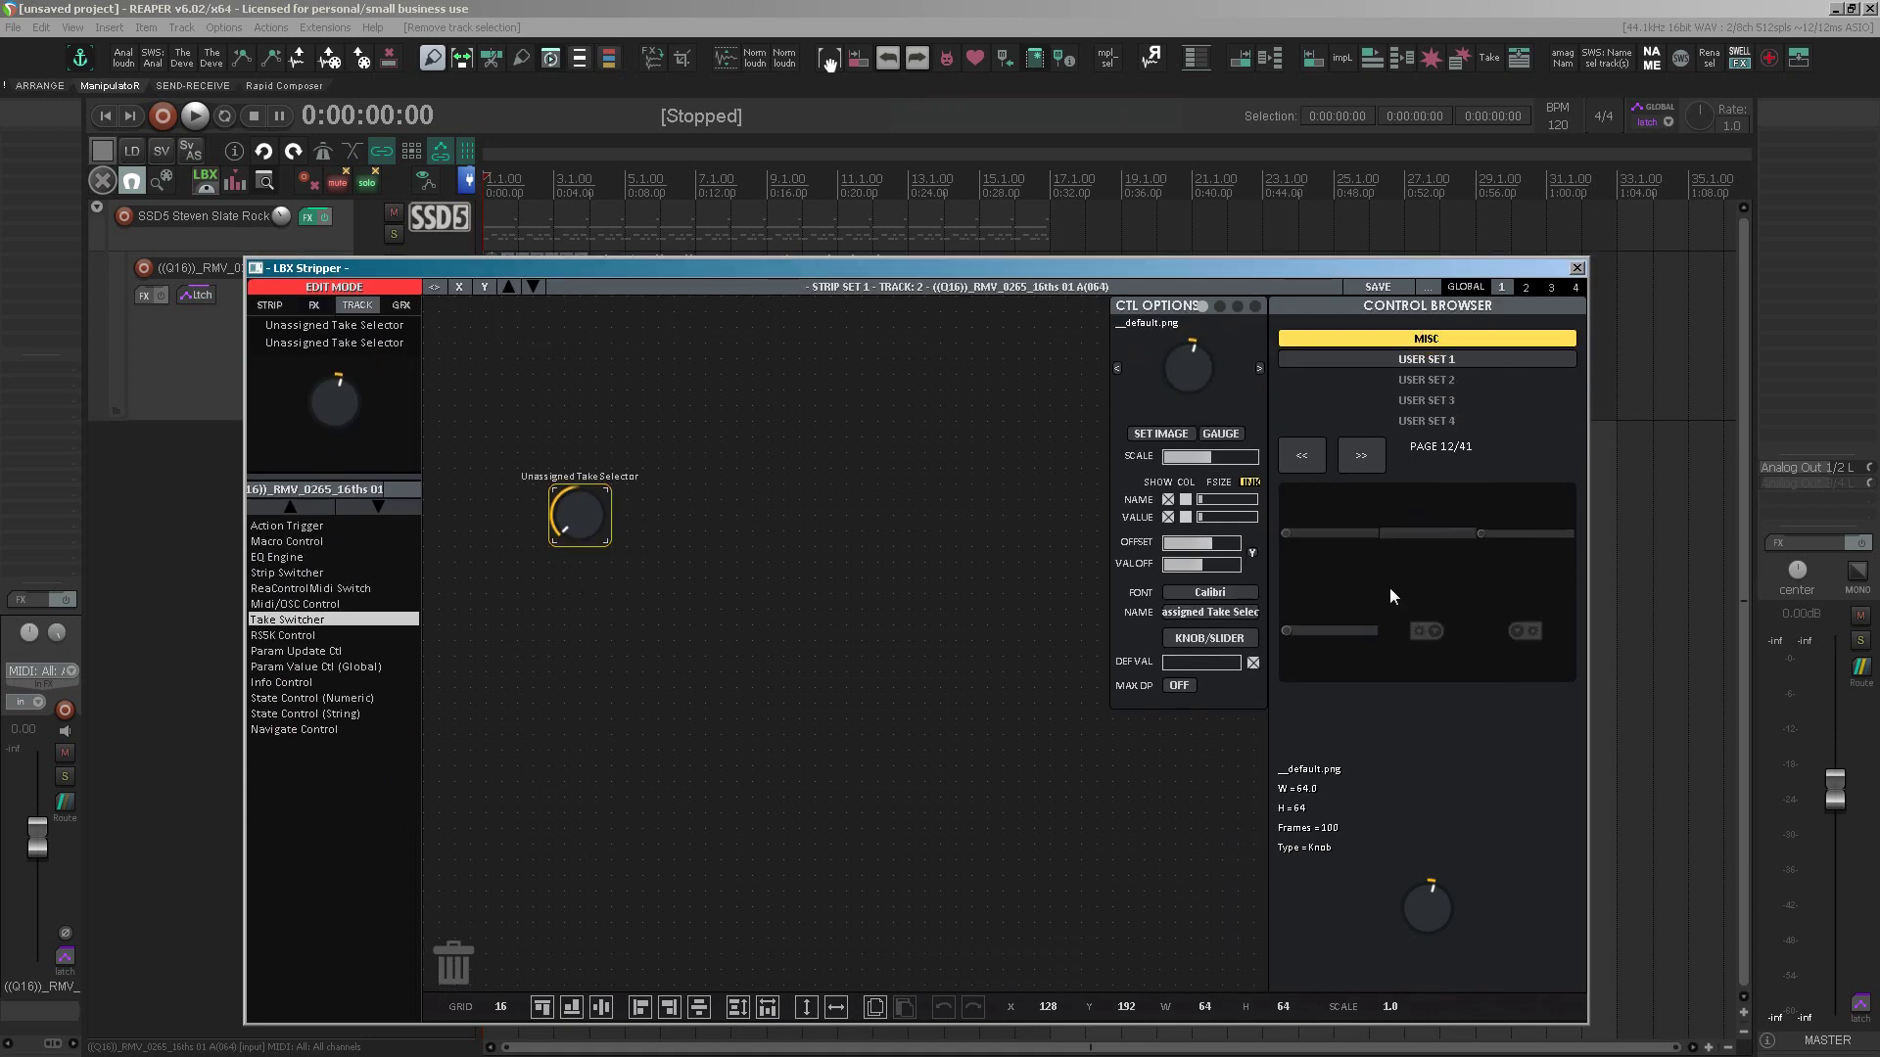
scroll(1390, 587, down, 10)
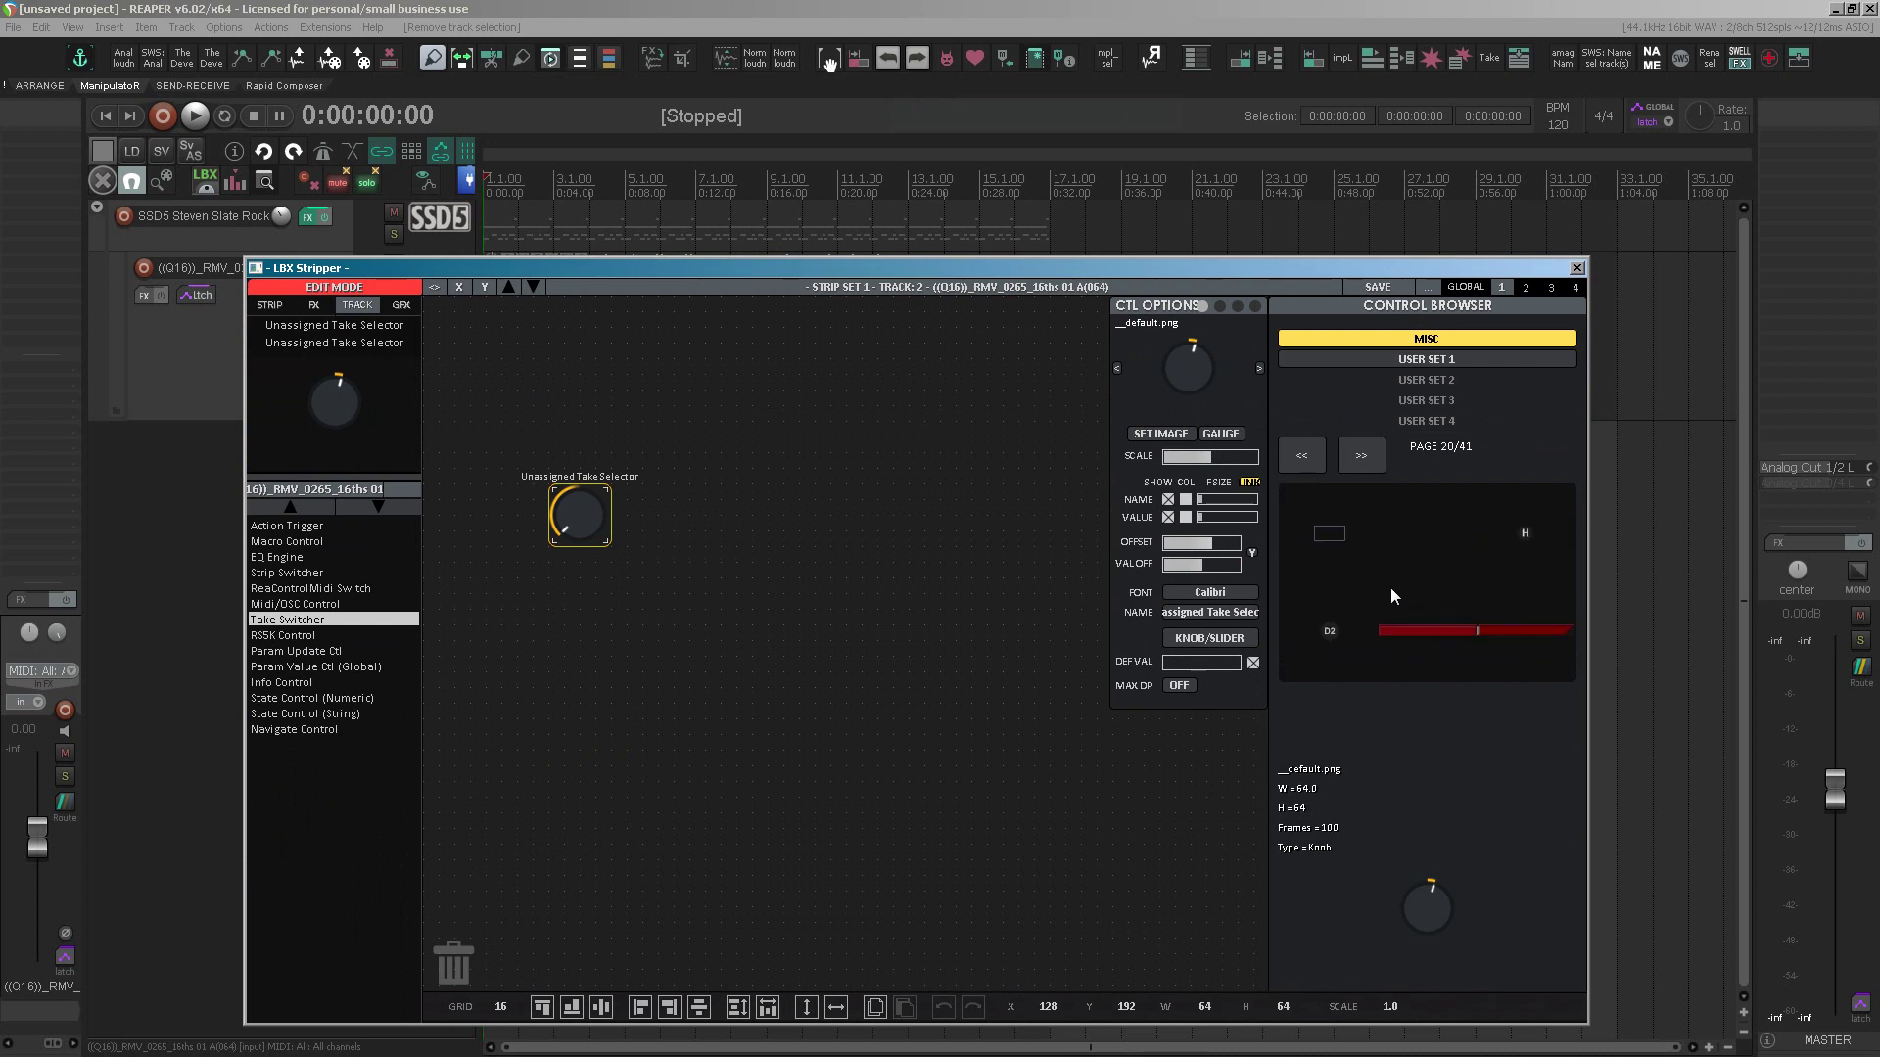
scroll(1391, 588, down, 3)
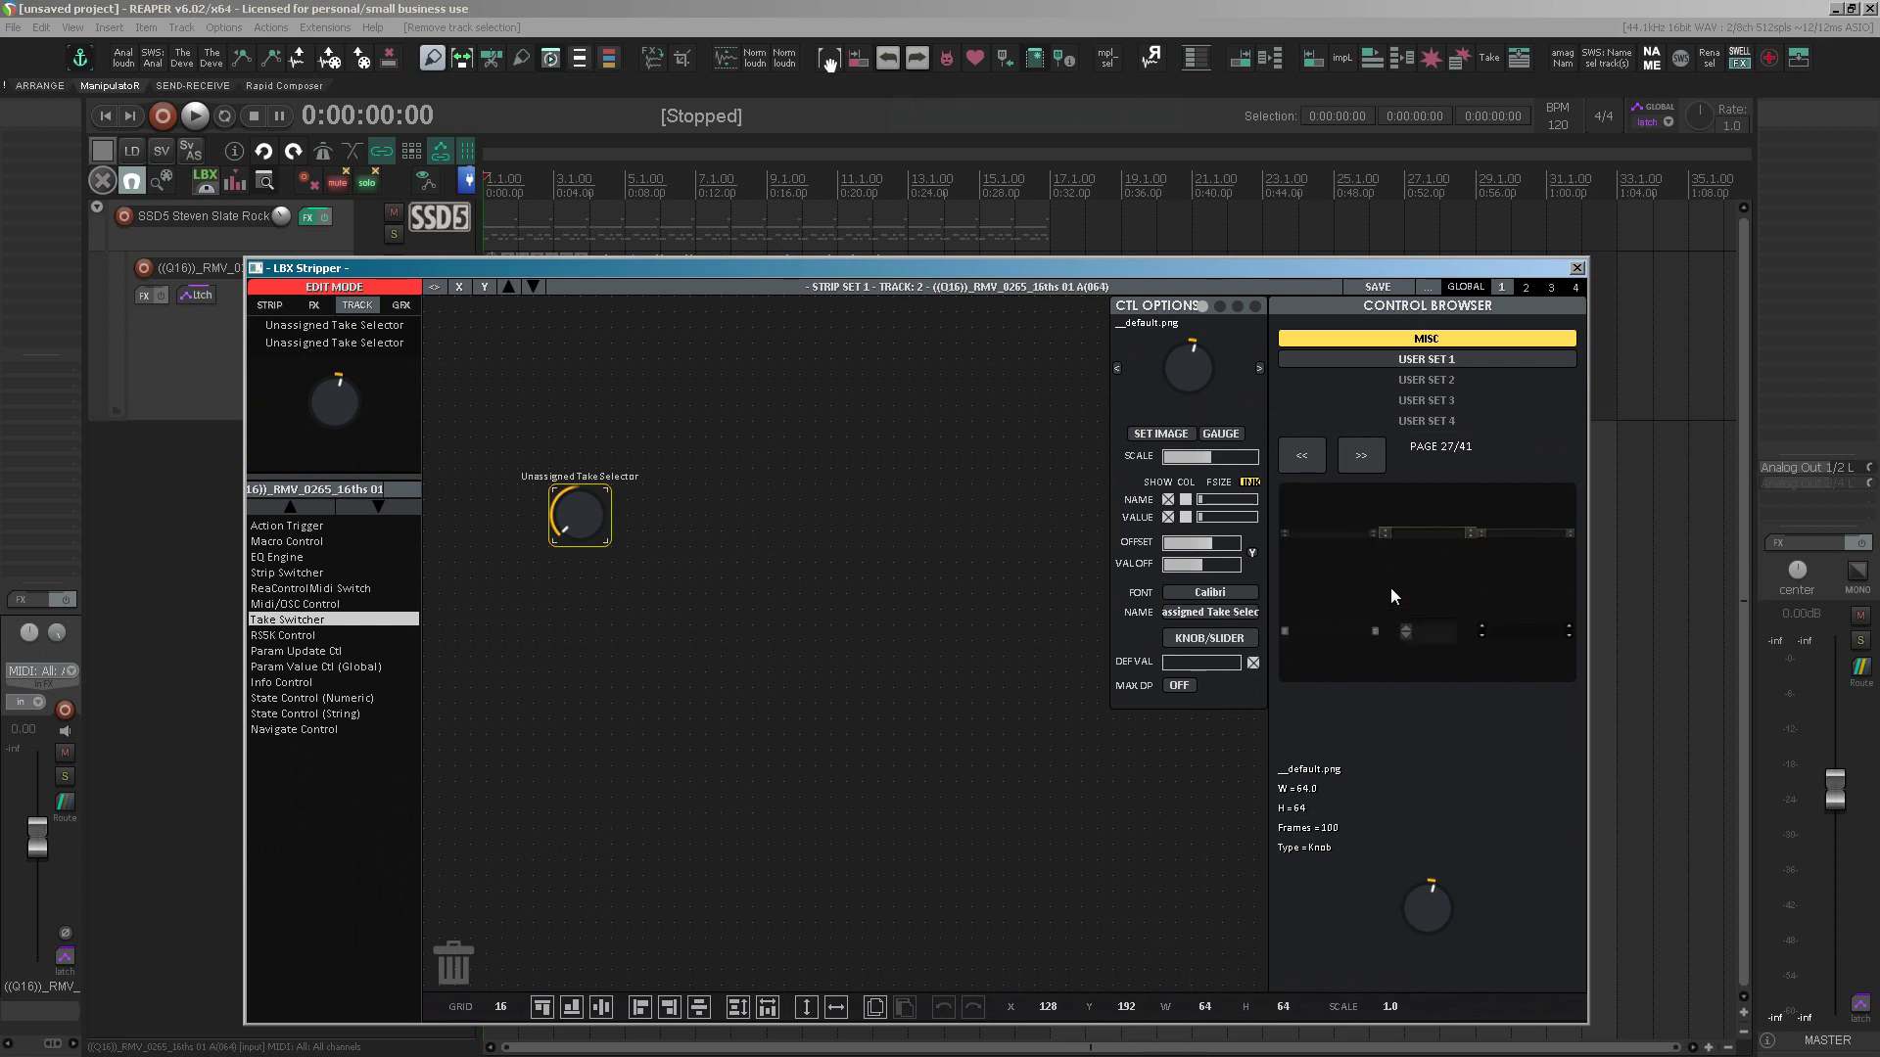
scroll(1390, 588, down, 1)
click(1349, 543)
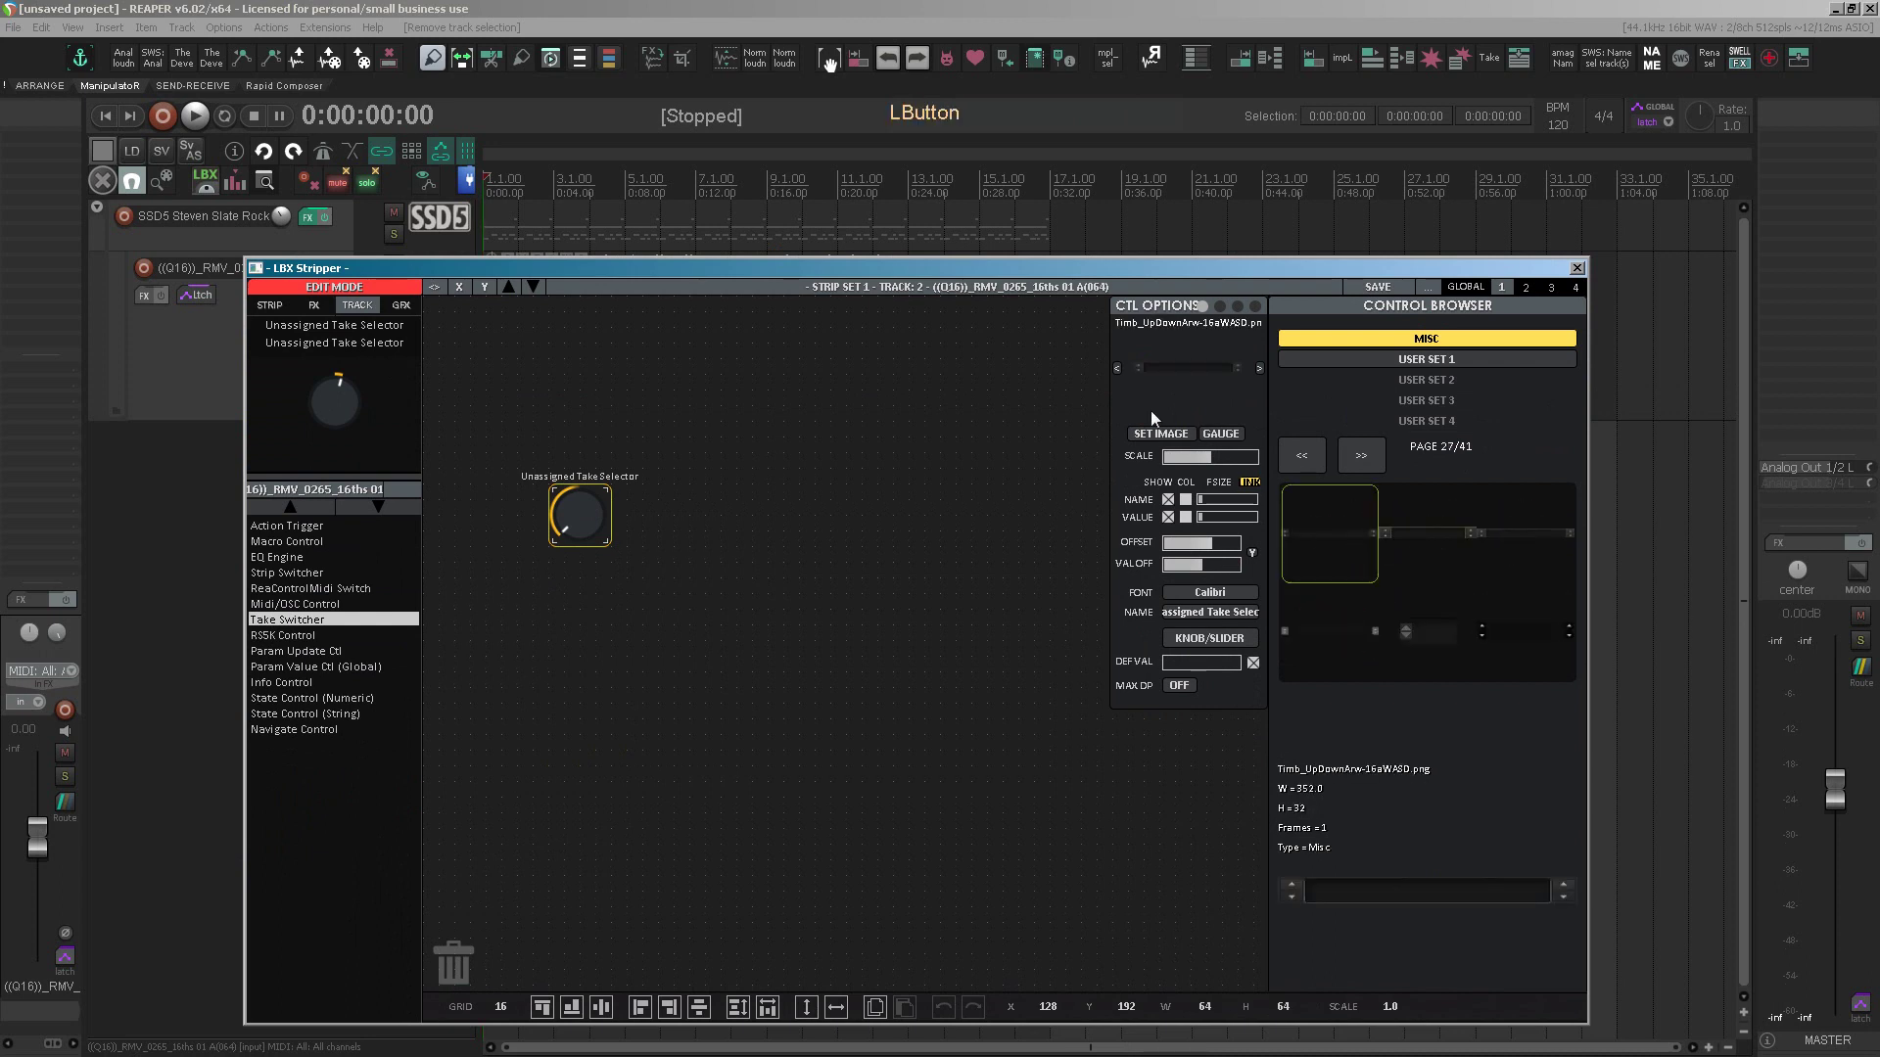
click(1147, 435)
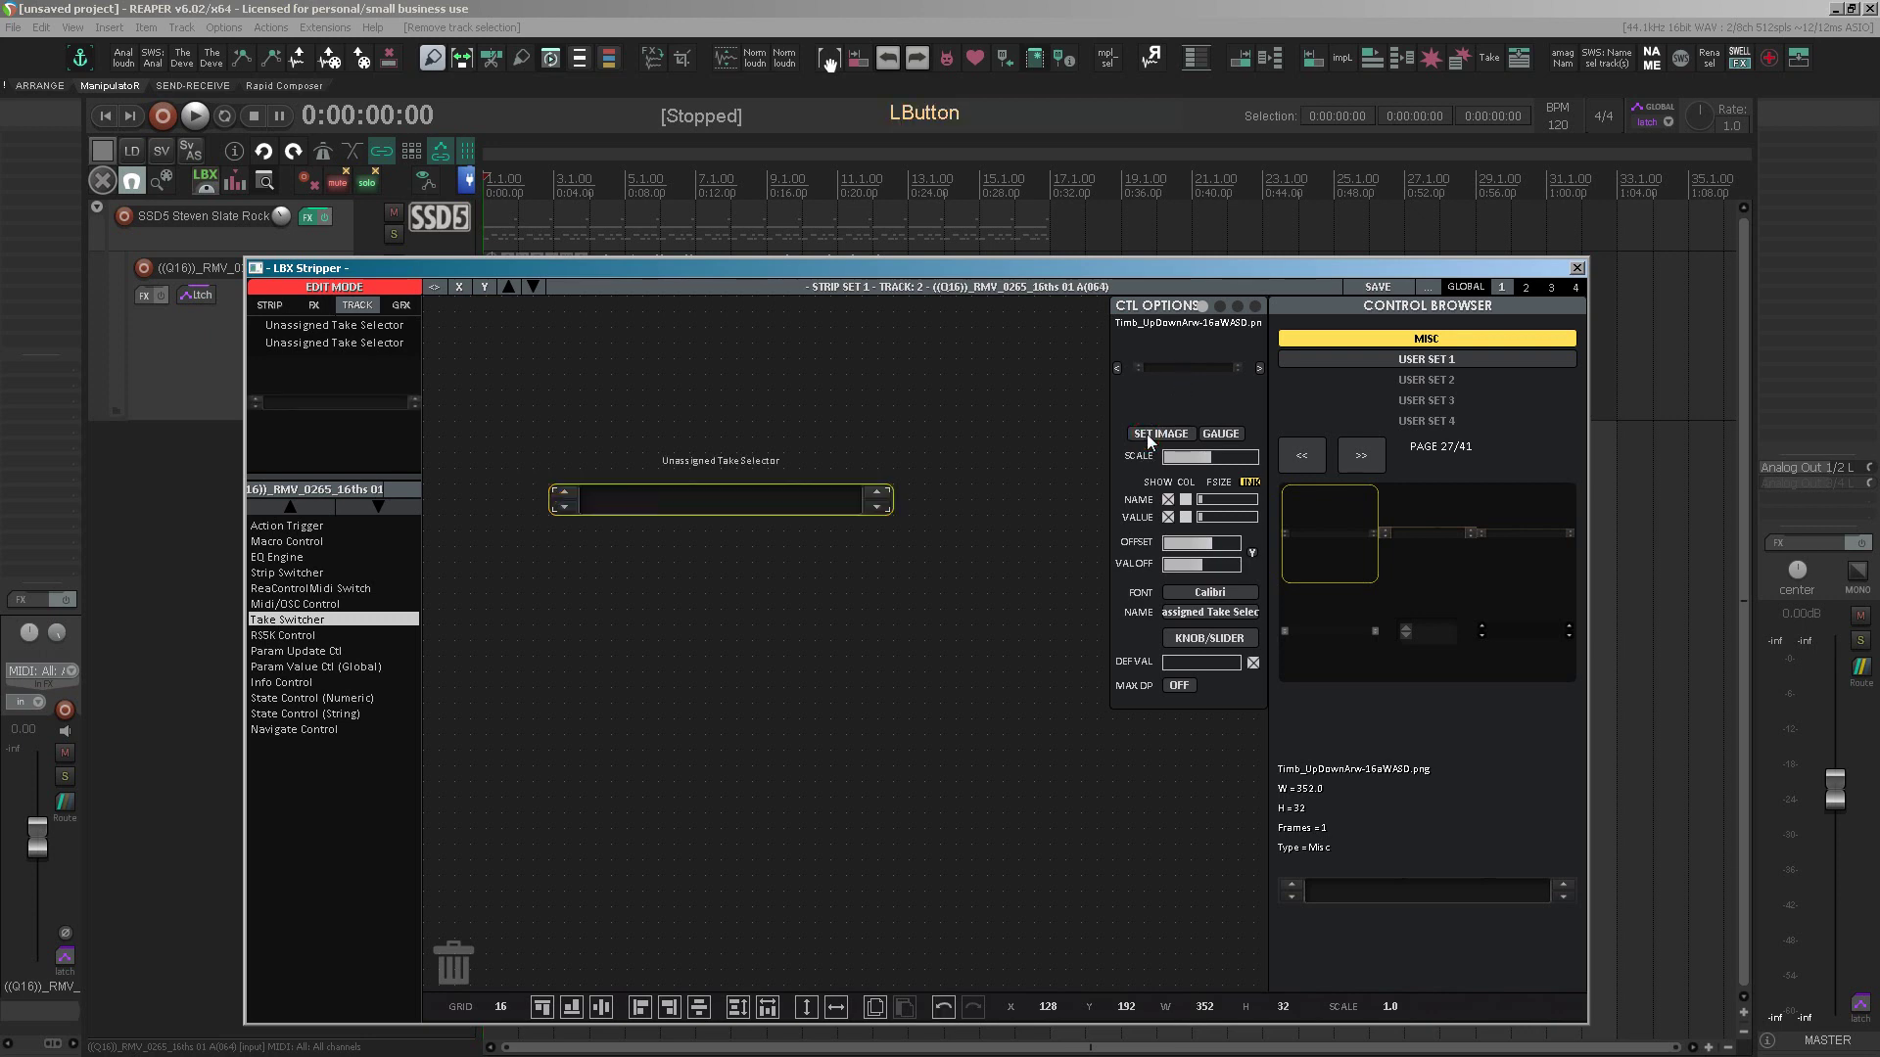
drag(1222, 549, 1213, 544)
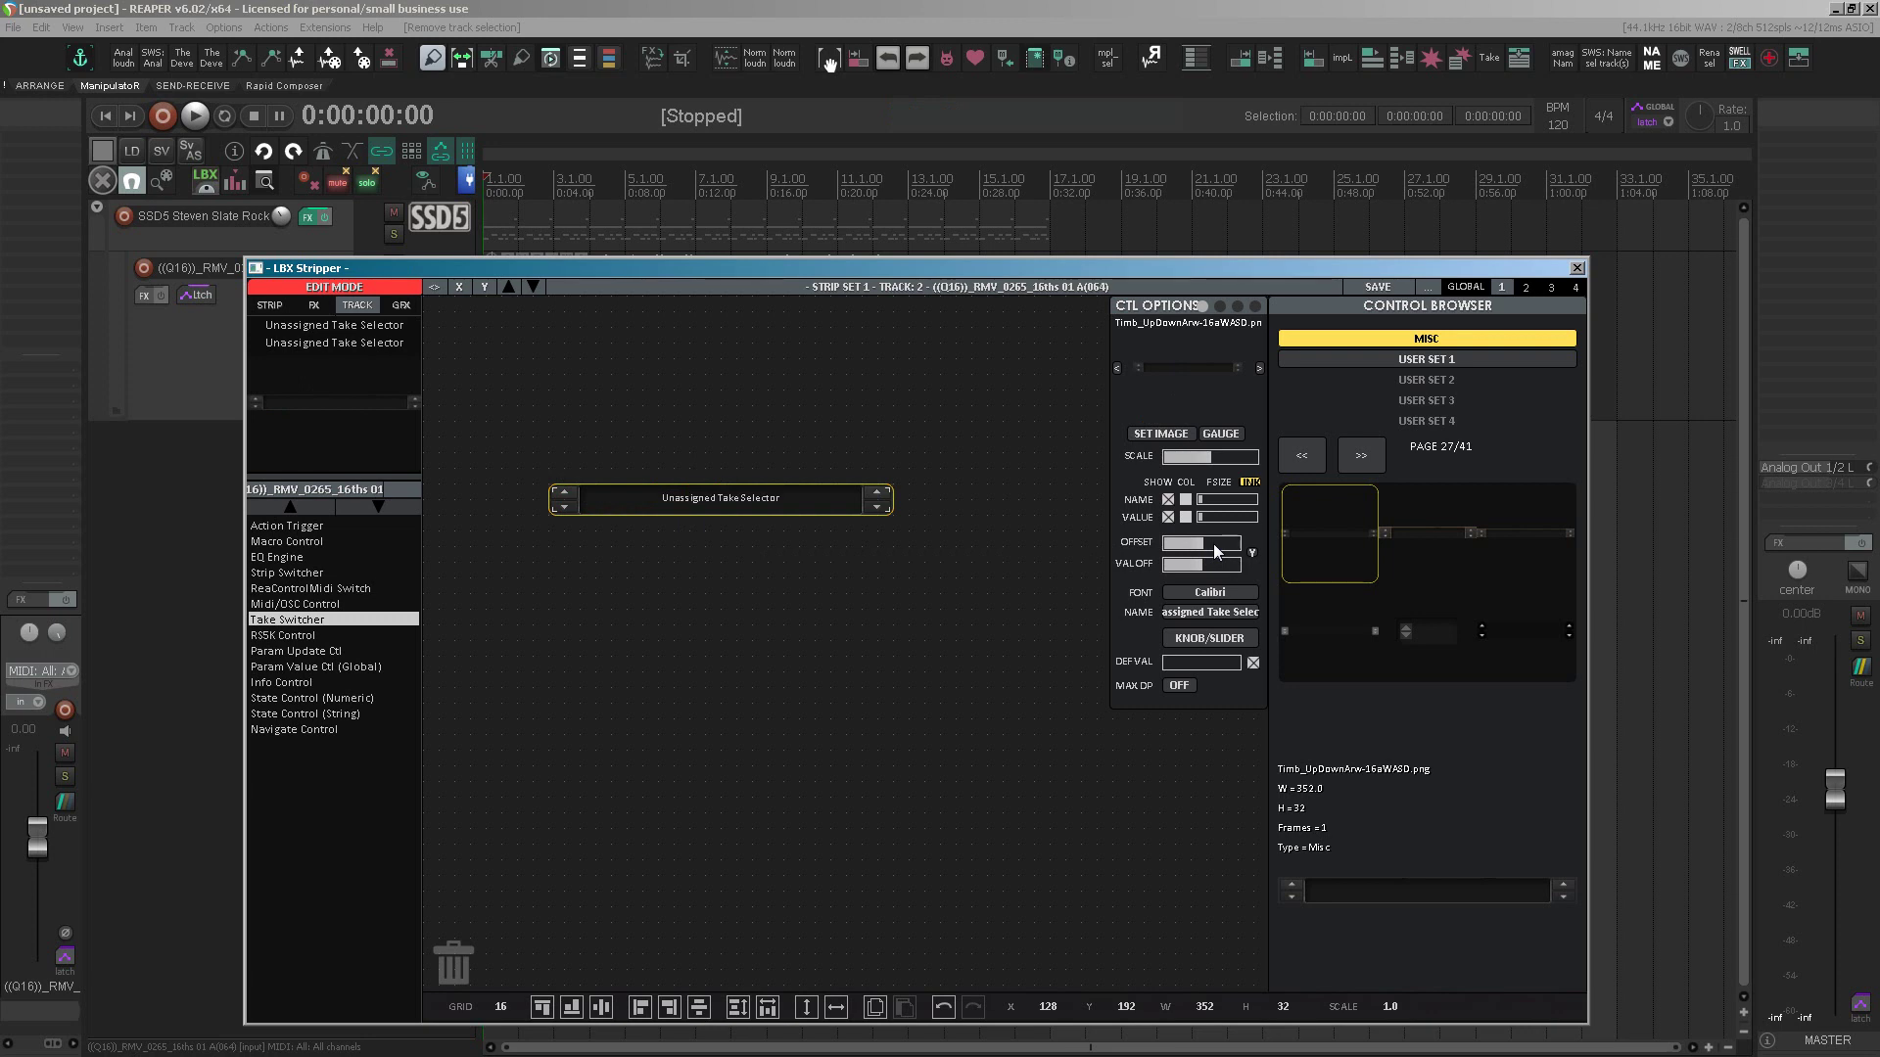
click(314, 286)
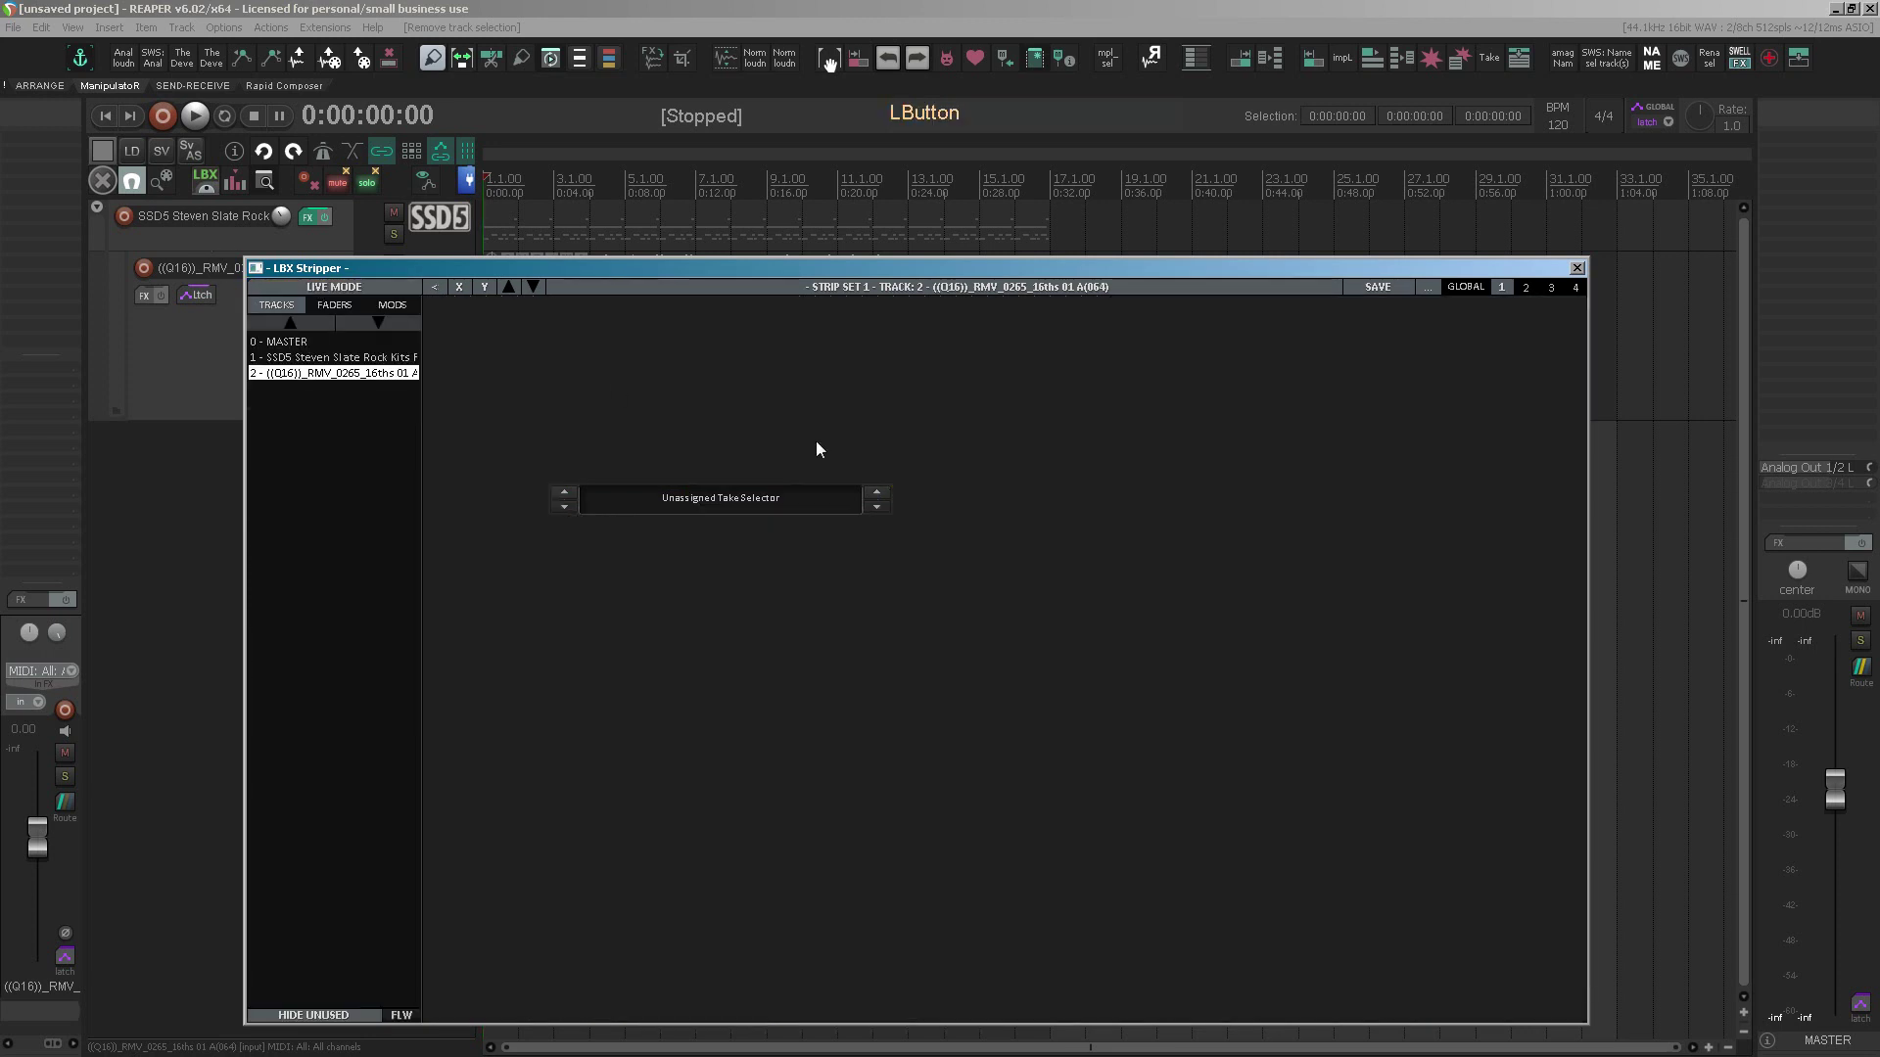
- Reassign the take selector to the selected drum MIDI item
drag(749, 257, 774, 459)
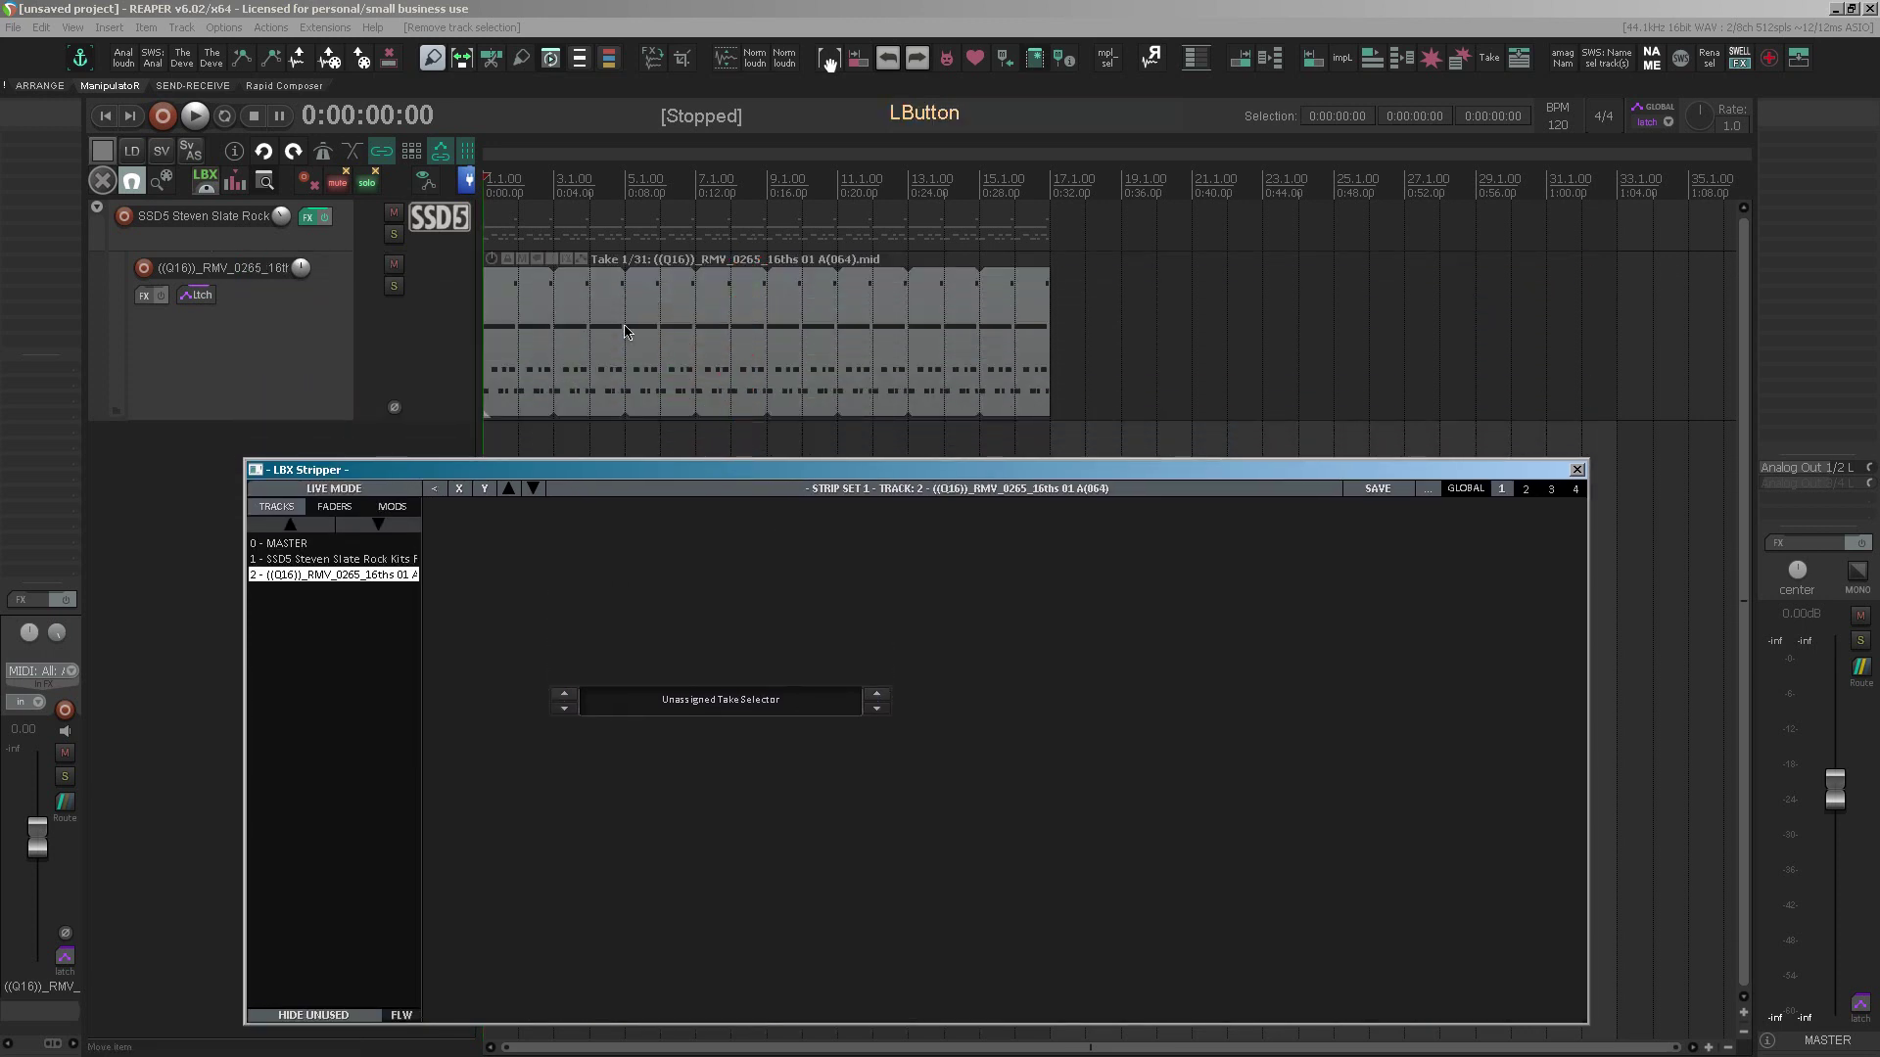
right_click(889, 339)
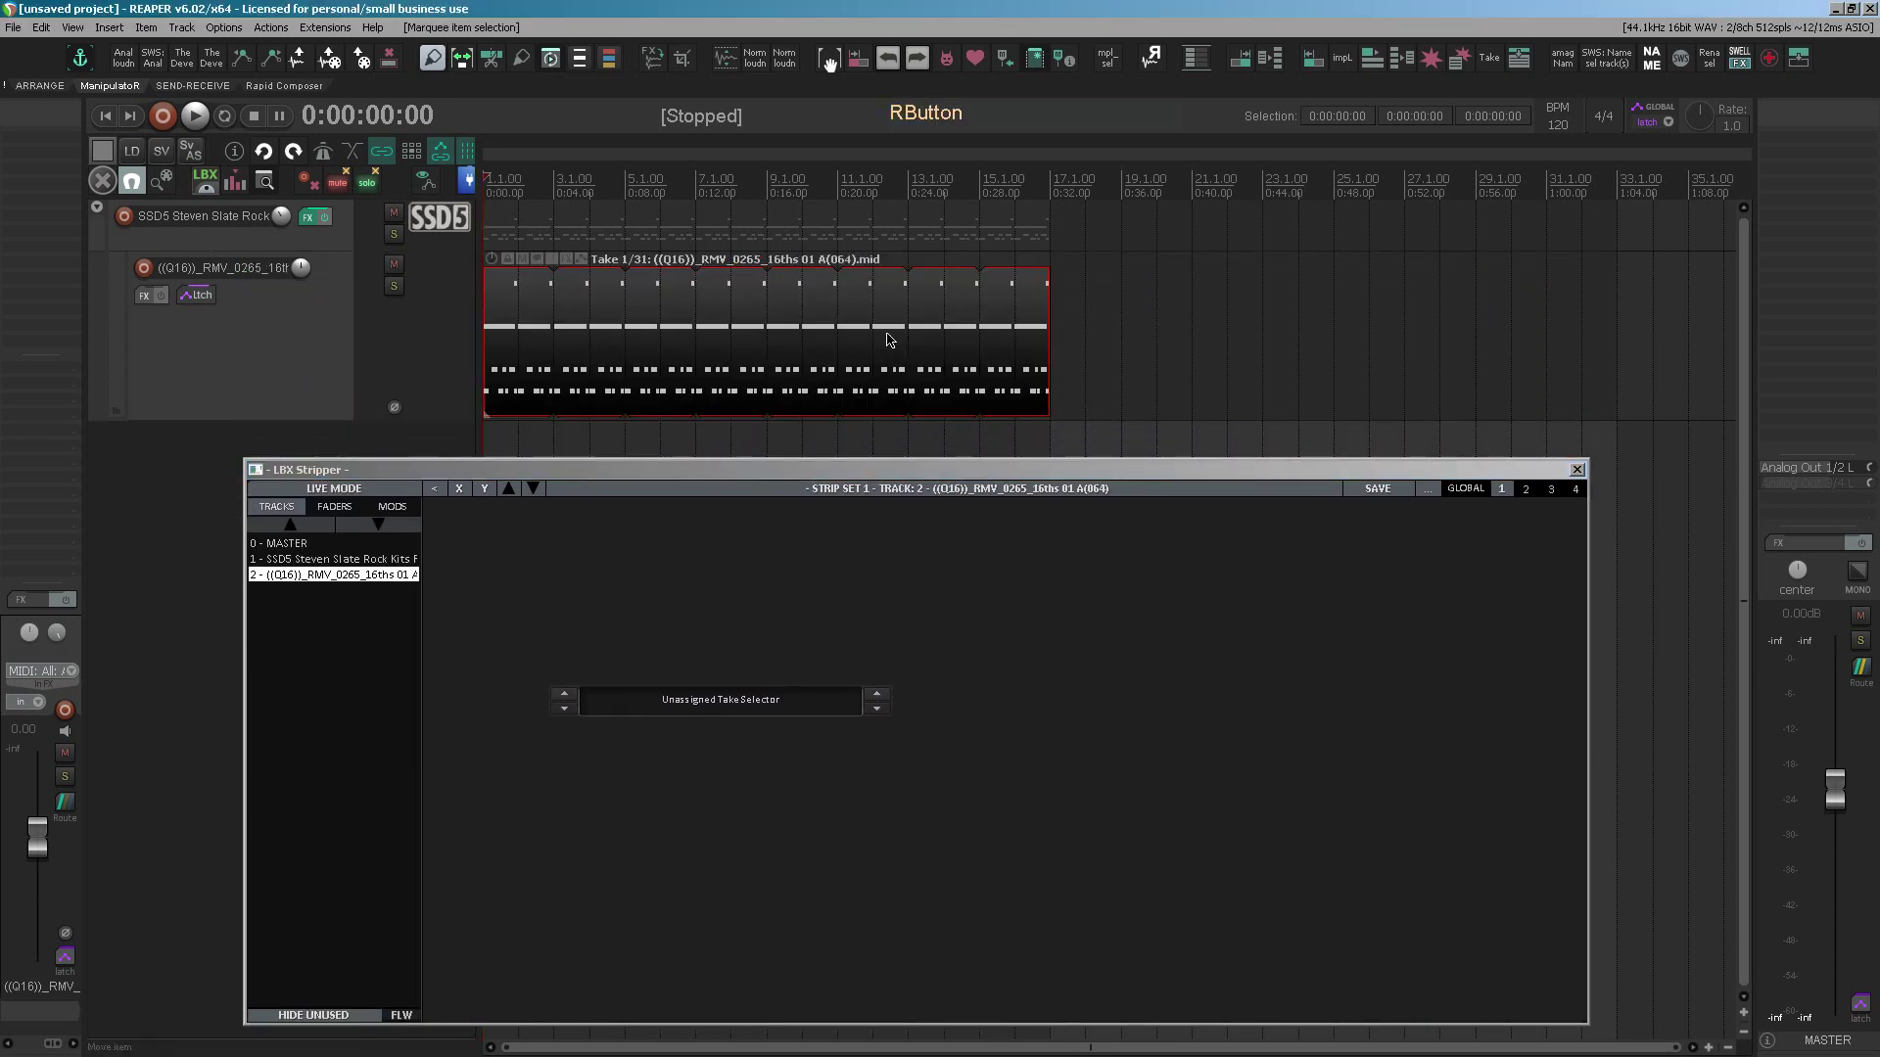
click(269, 358)
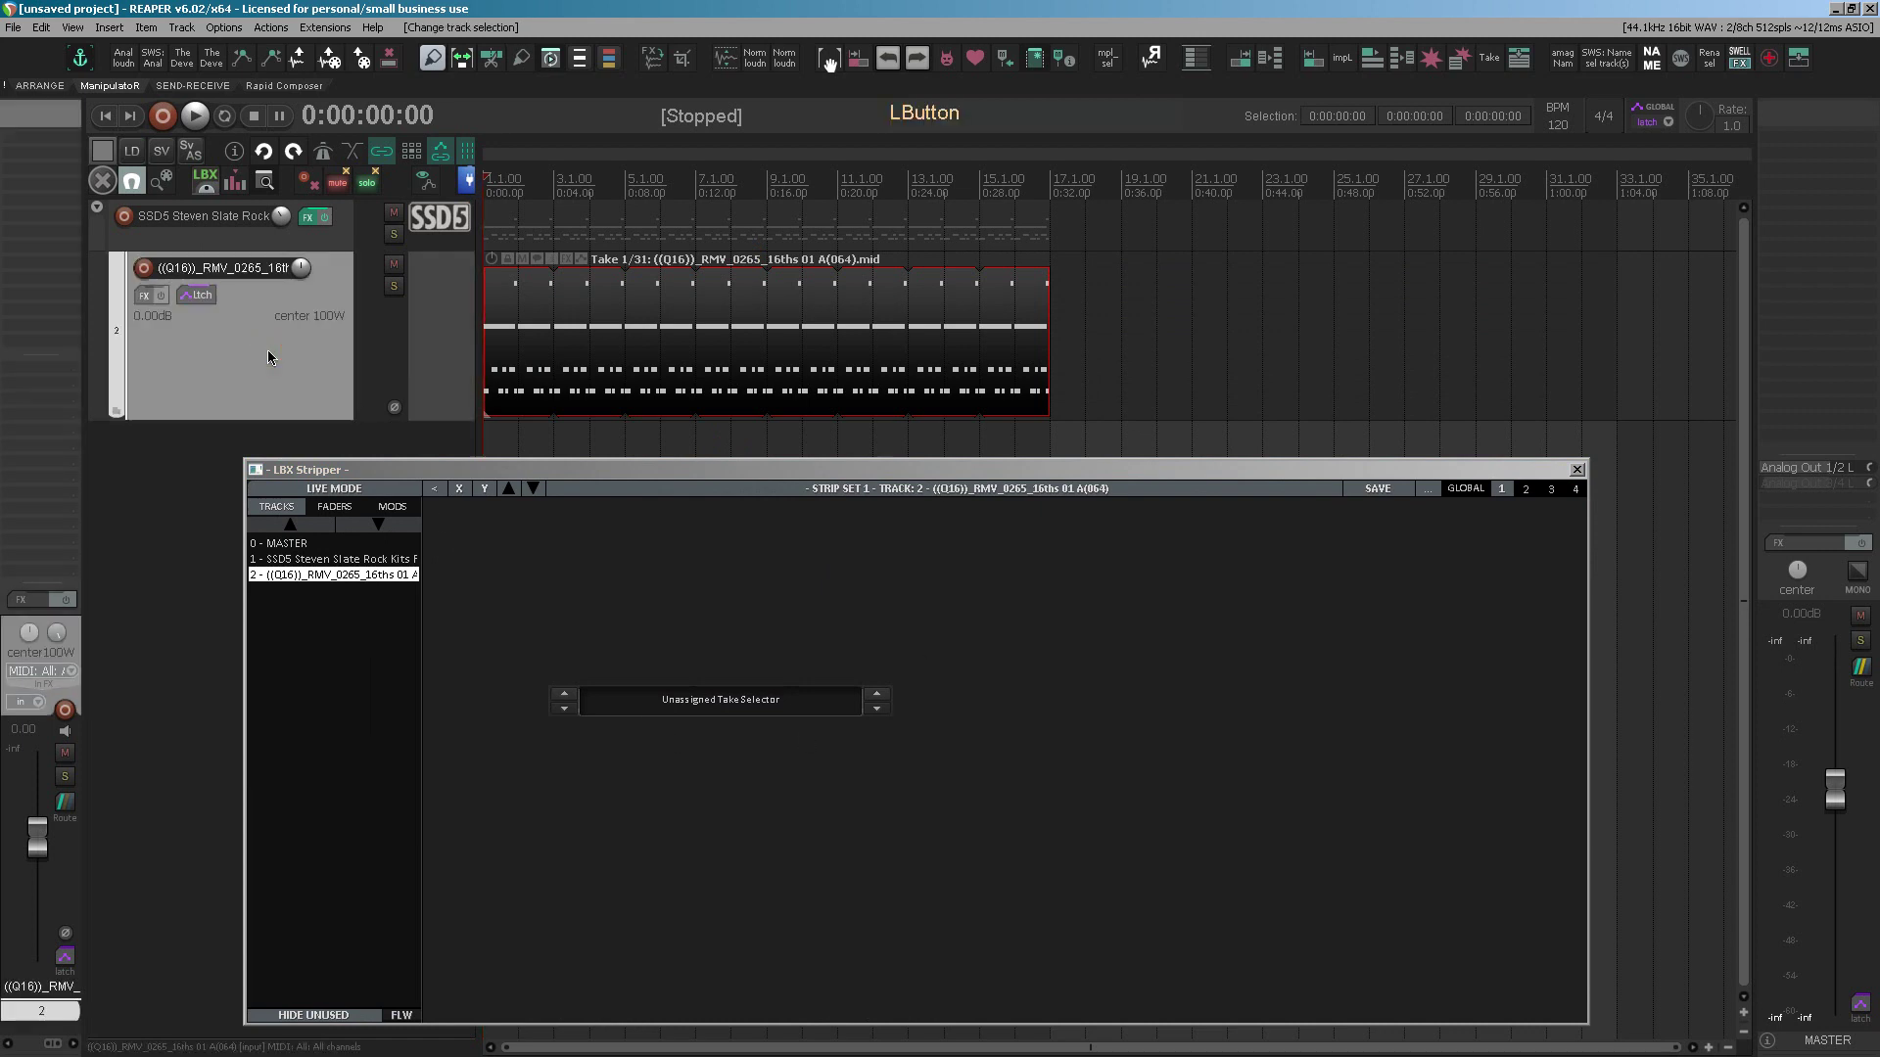
right_click(689, 699)
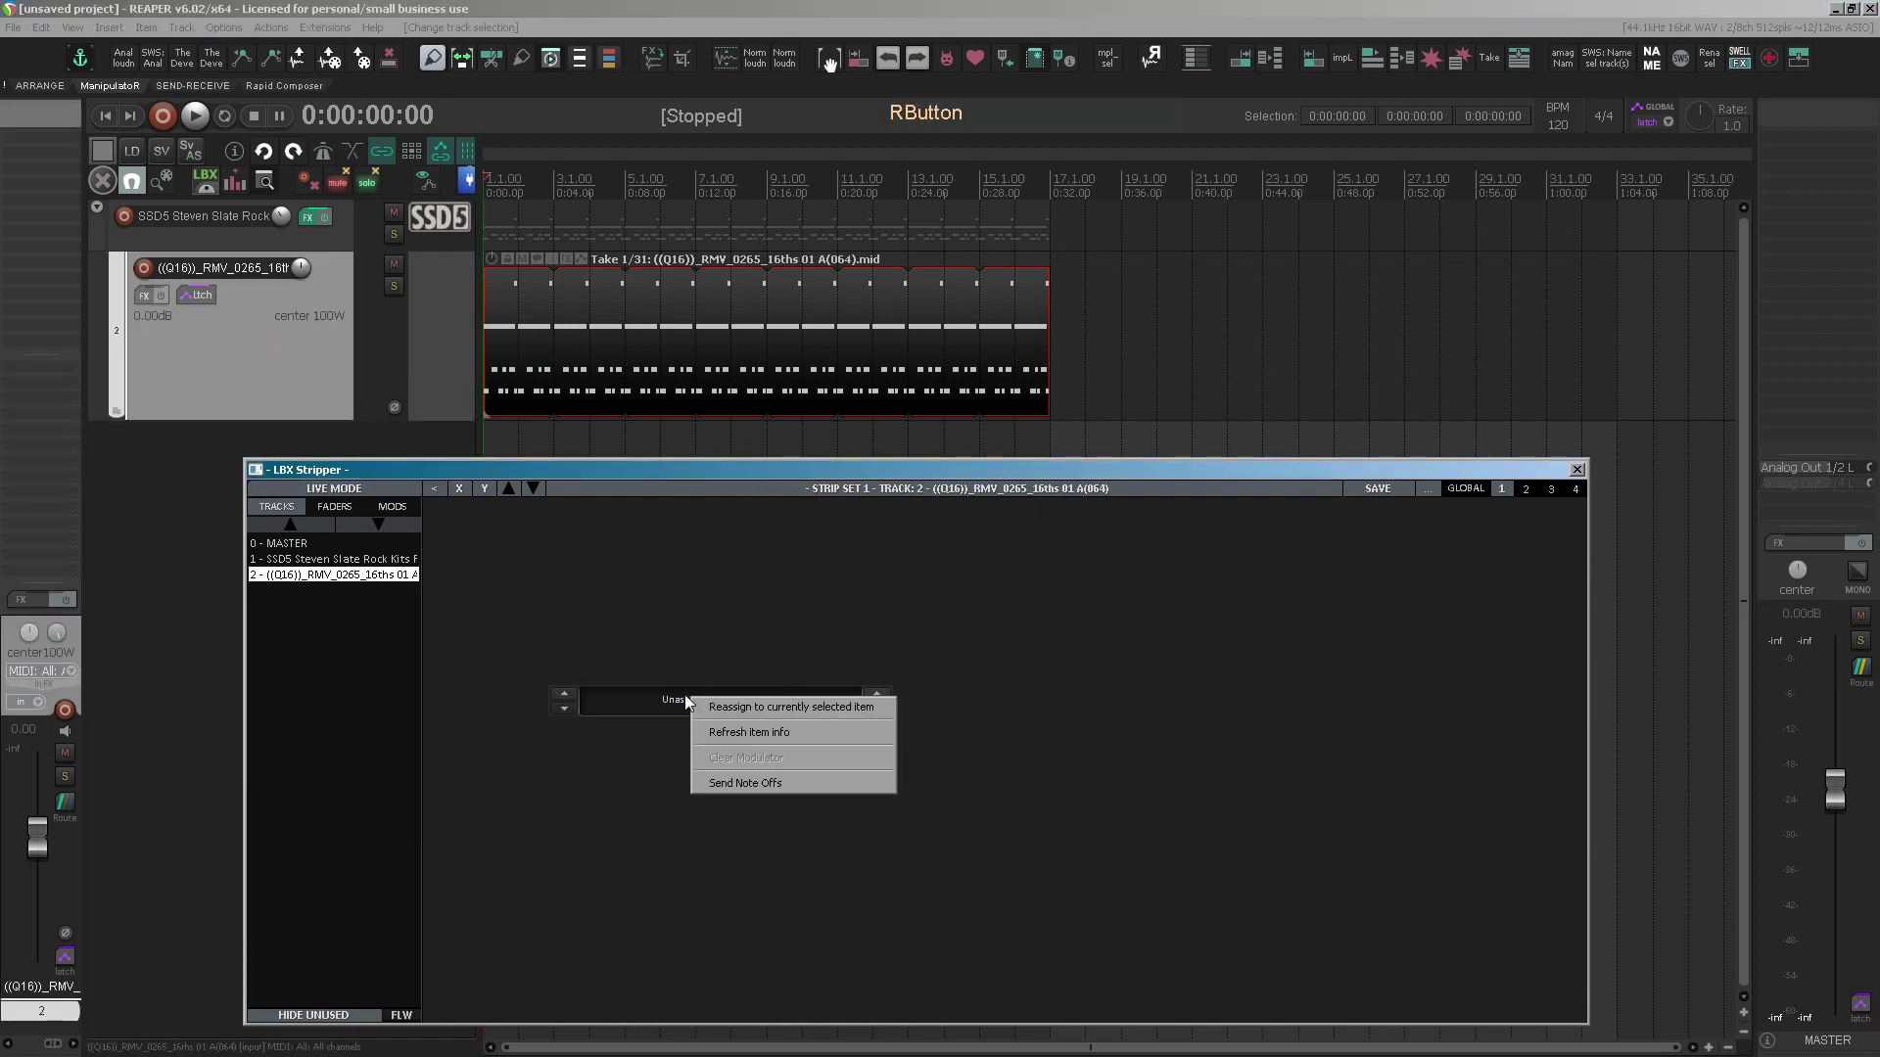
click(779, 707)
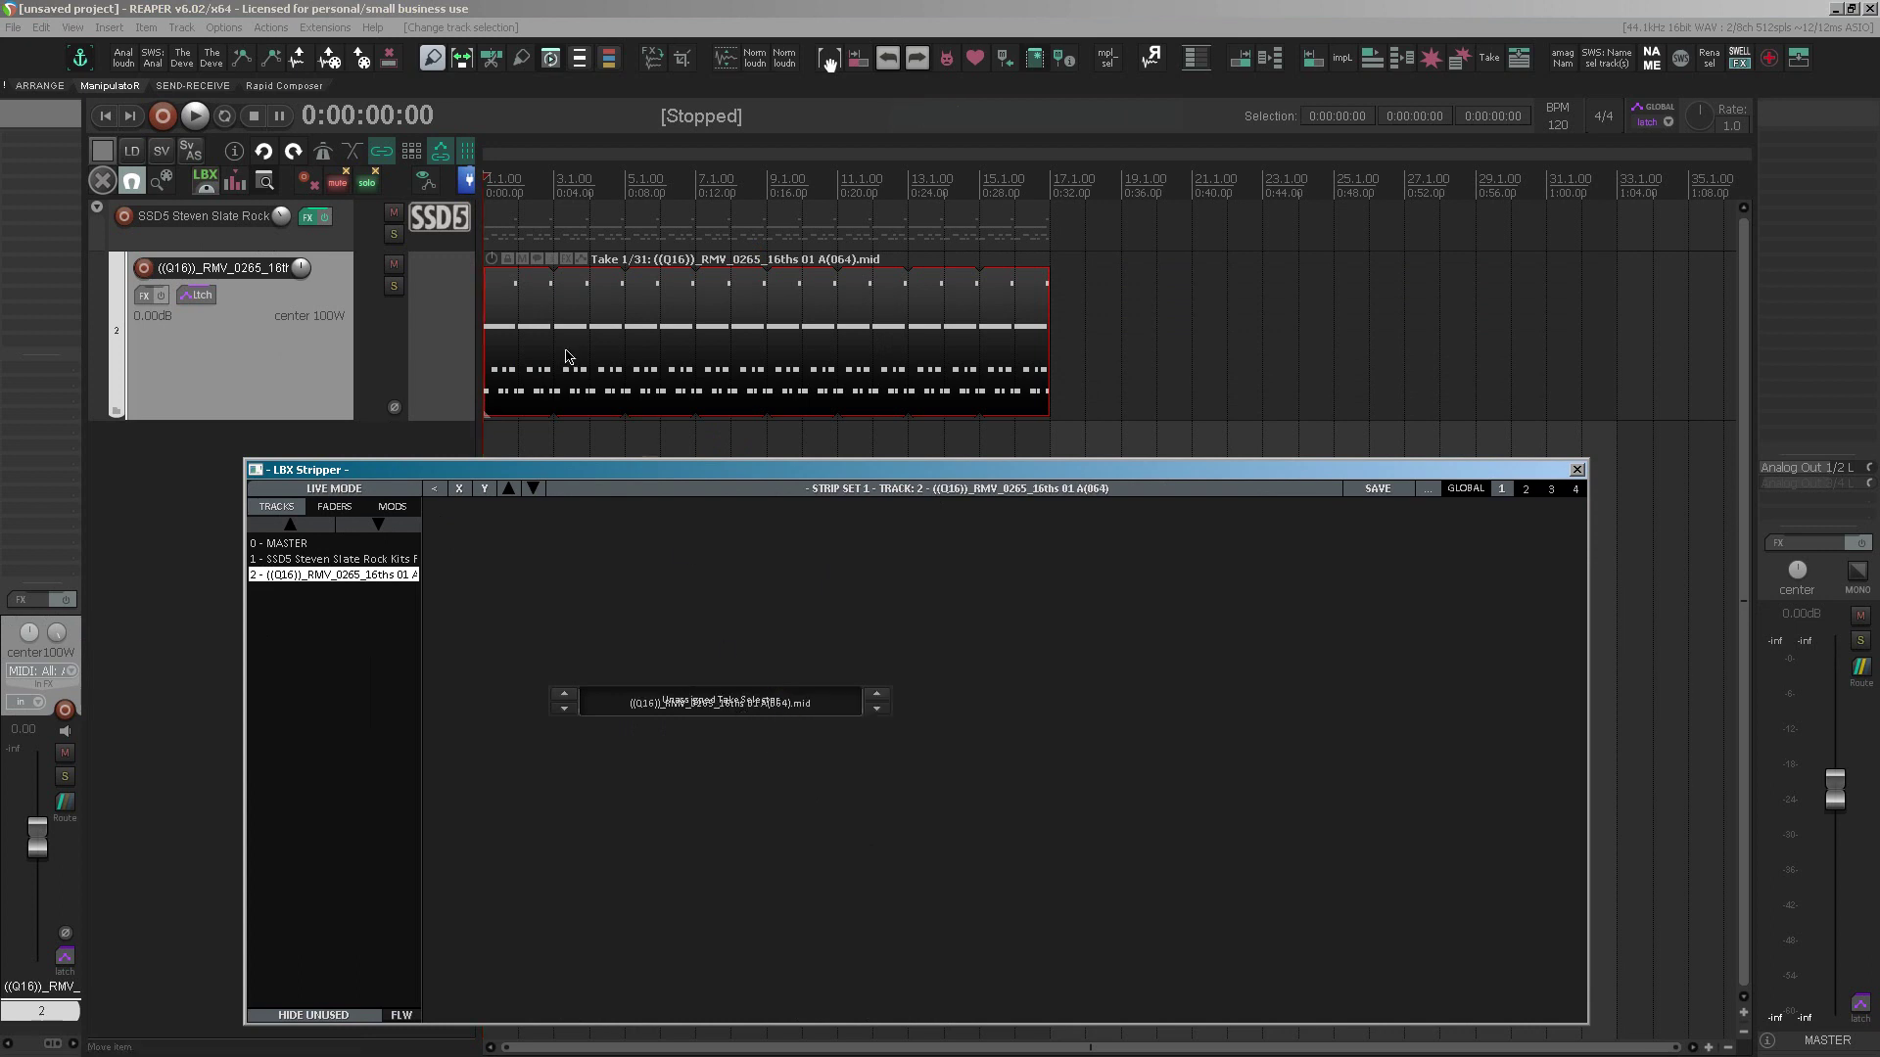
- Reselect the drum item, send note offs from the take selector, and check the track utility window
right_click(736, 344)
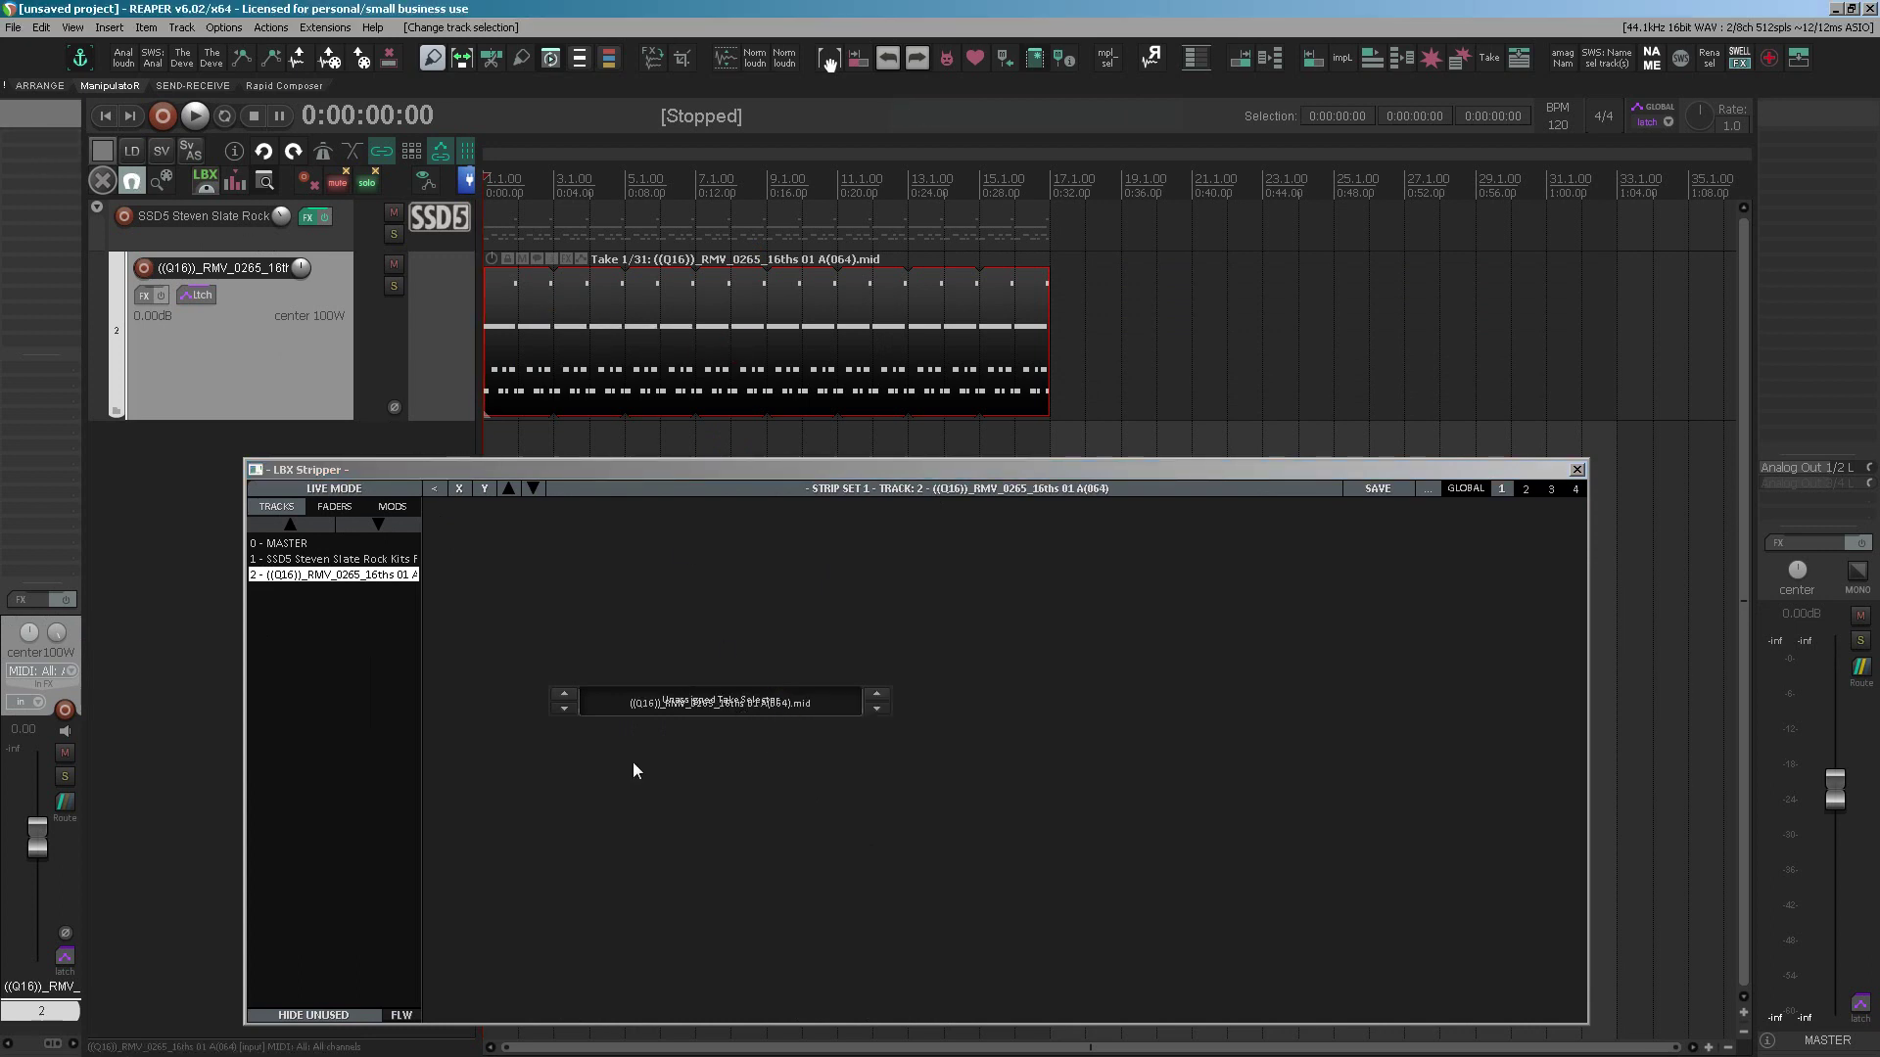
right_click(669, 703)
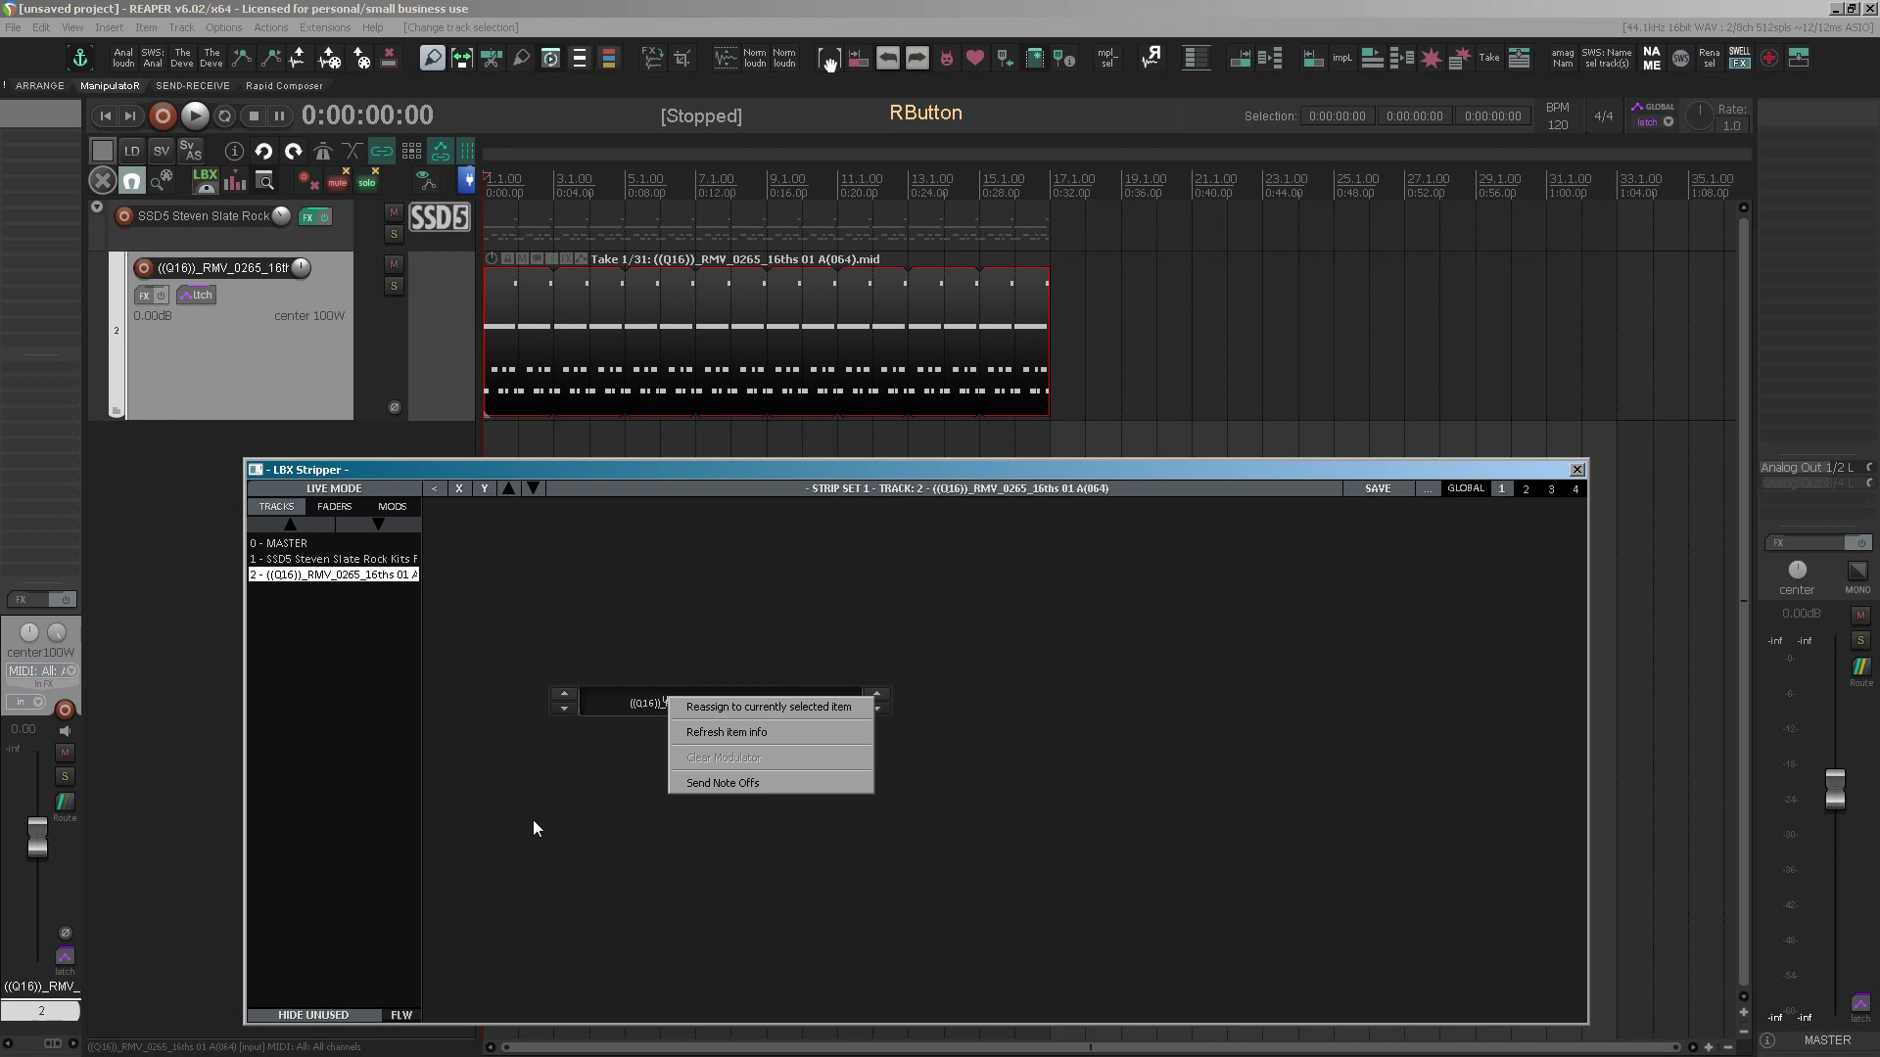
click(784, 783)
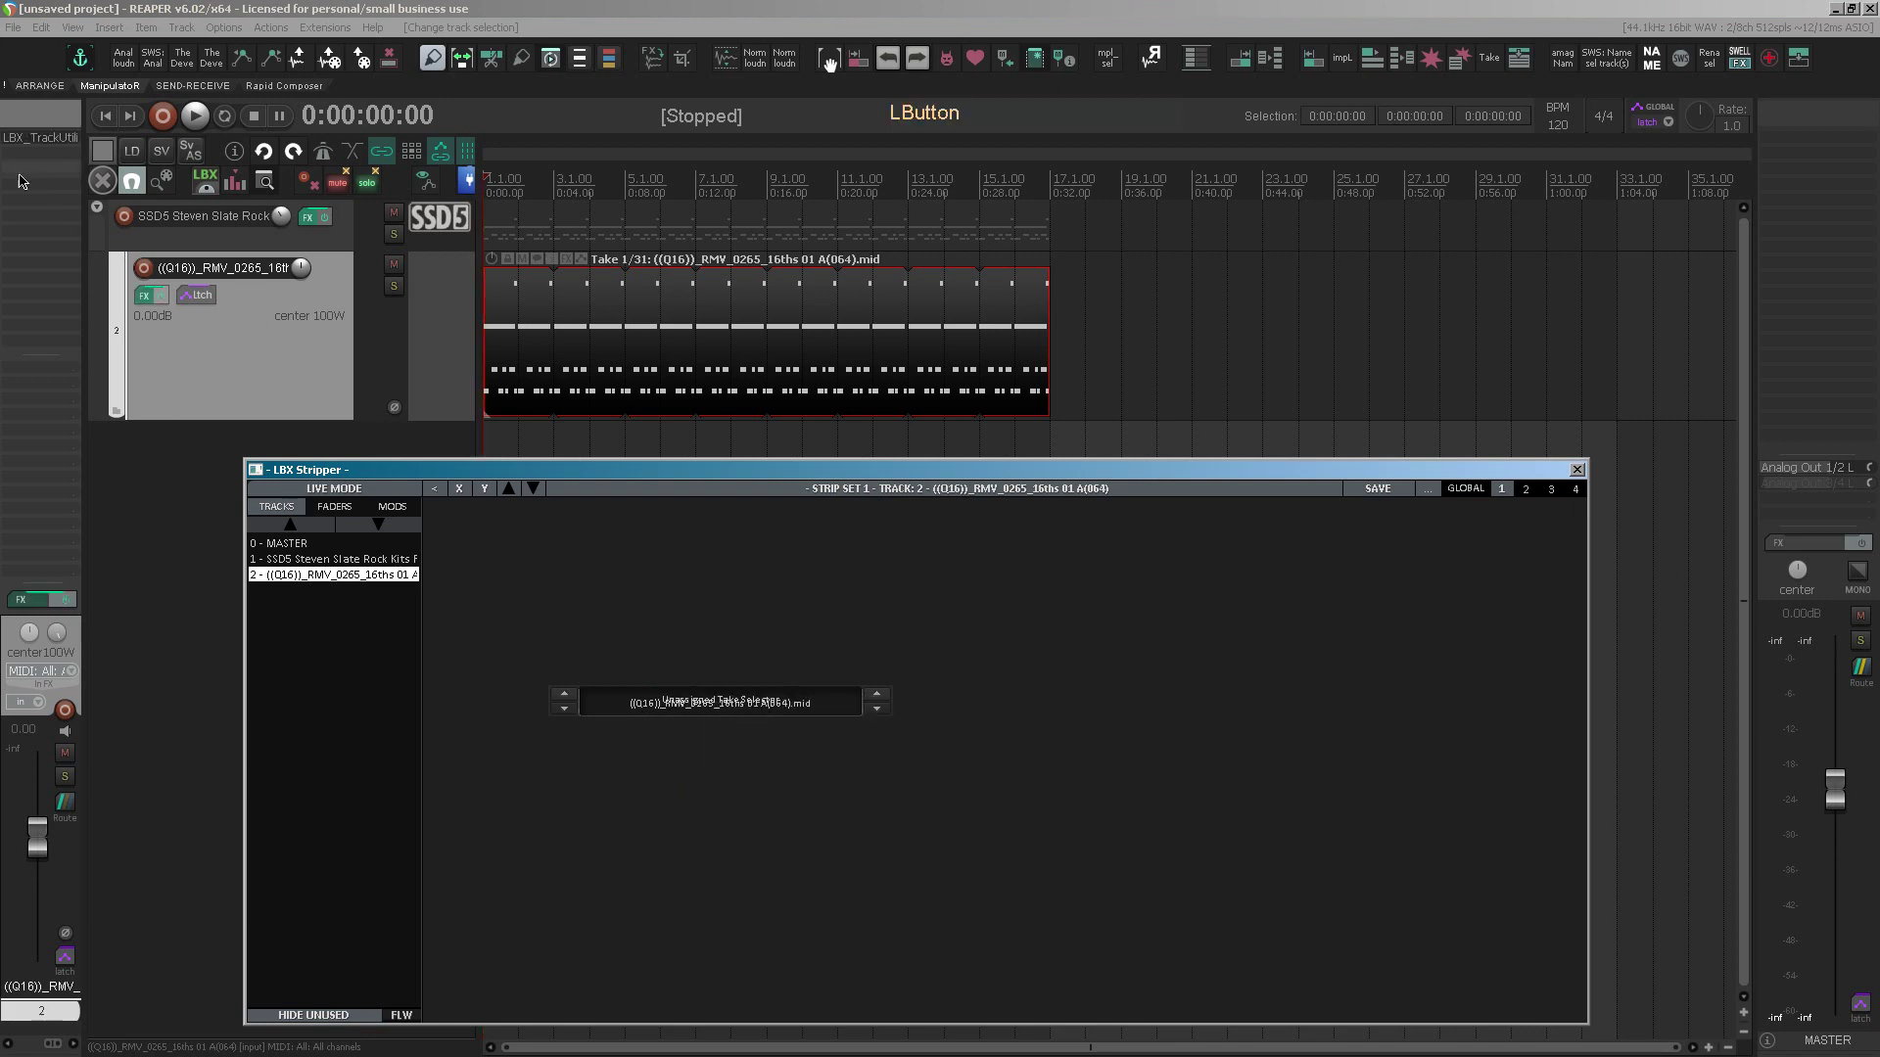
click(22, 138)
click(501, 68)
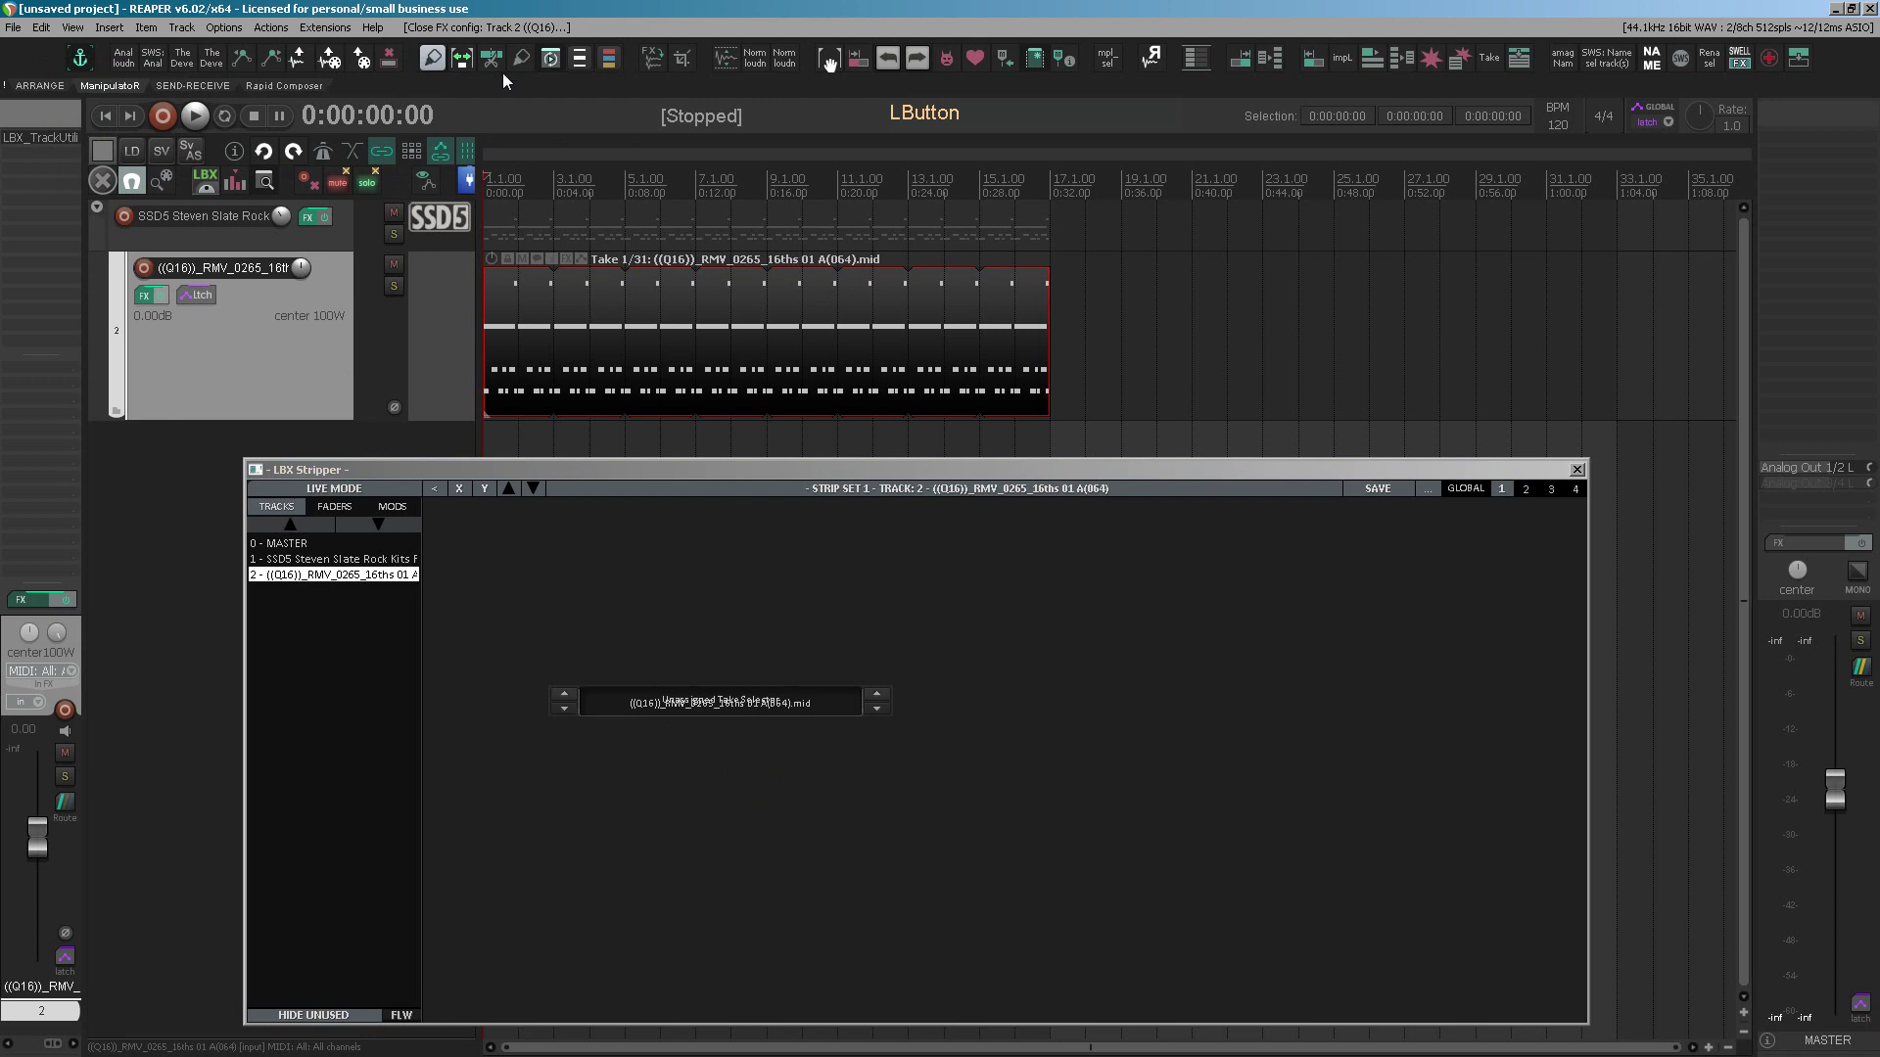
- Hide the take selector's name label, show its take name in yellow, then start playback
click(352, 489)
click(677, 701)
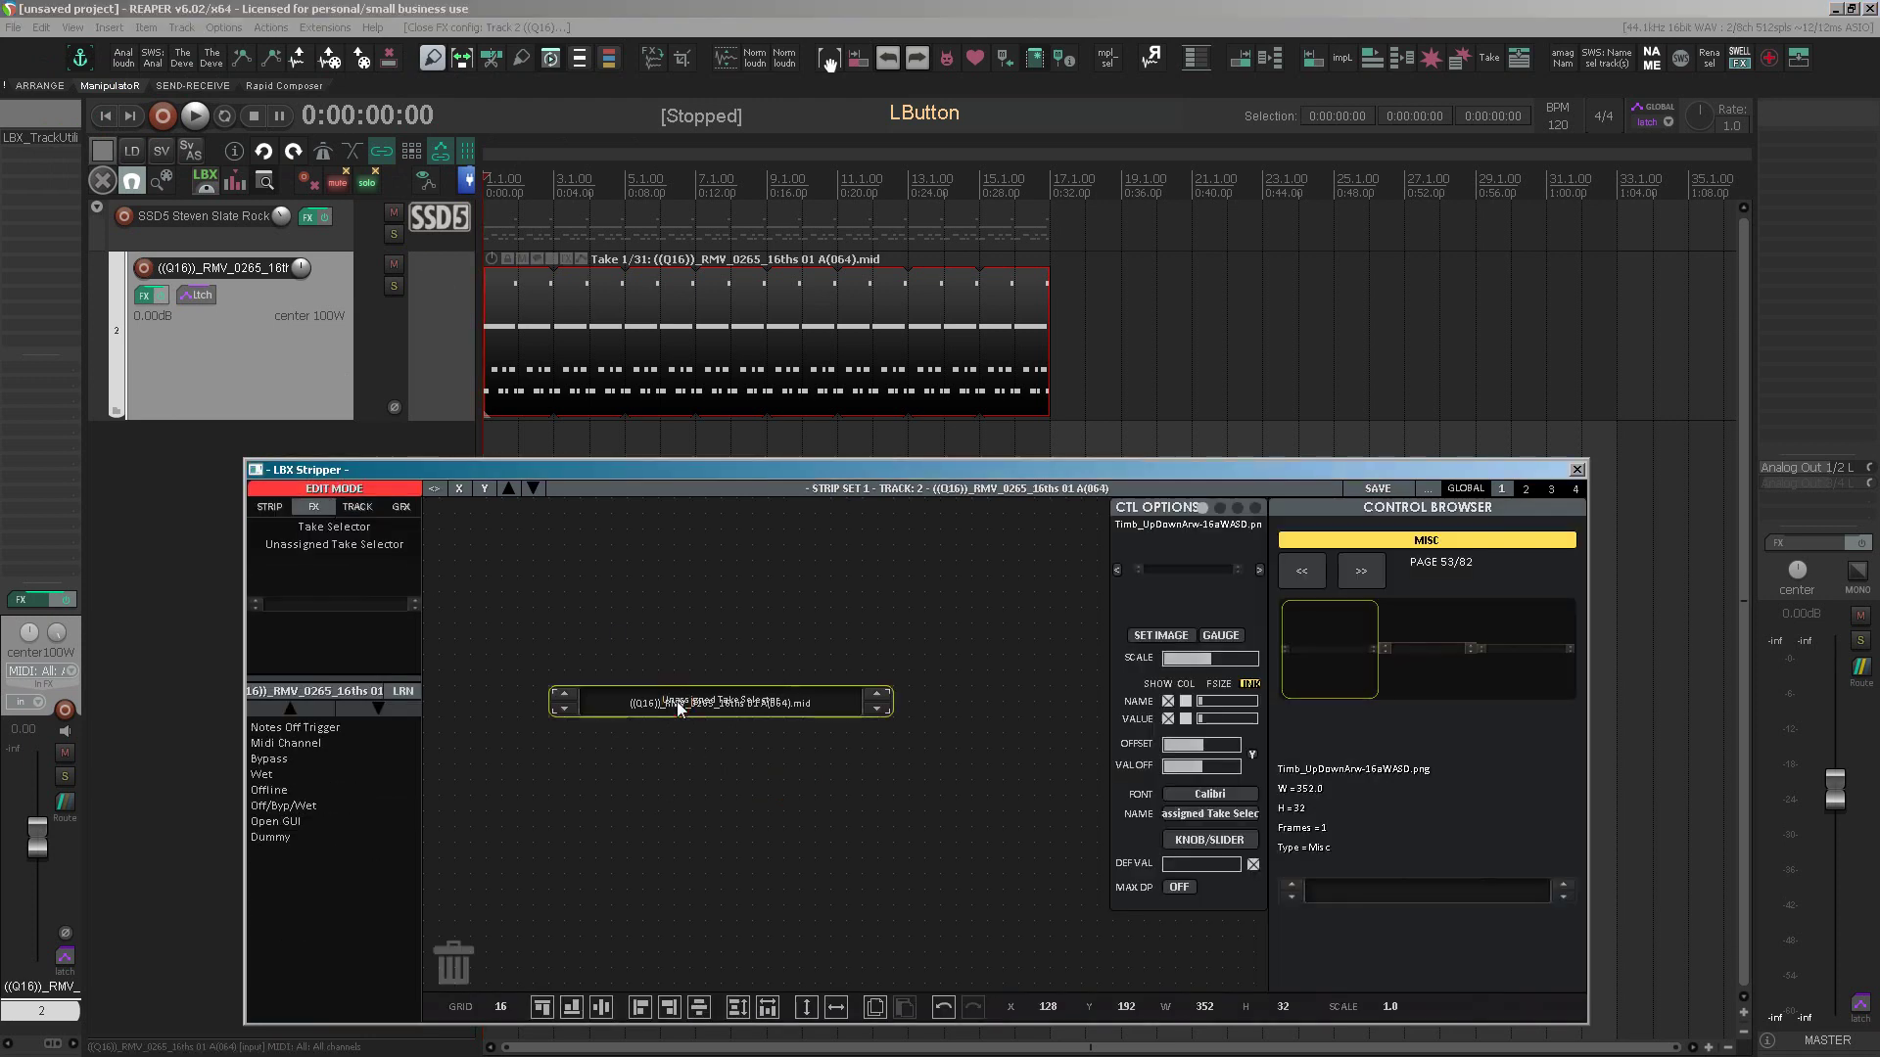
click(1168, 701)
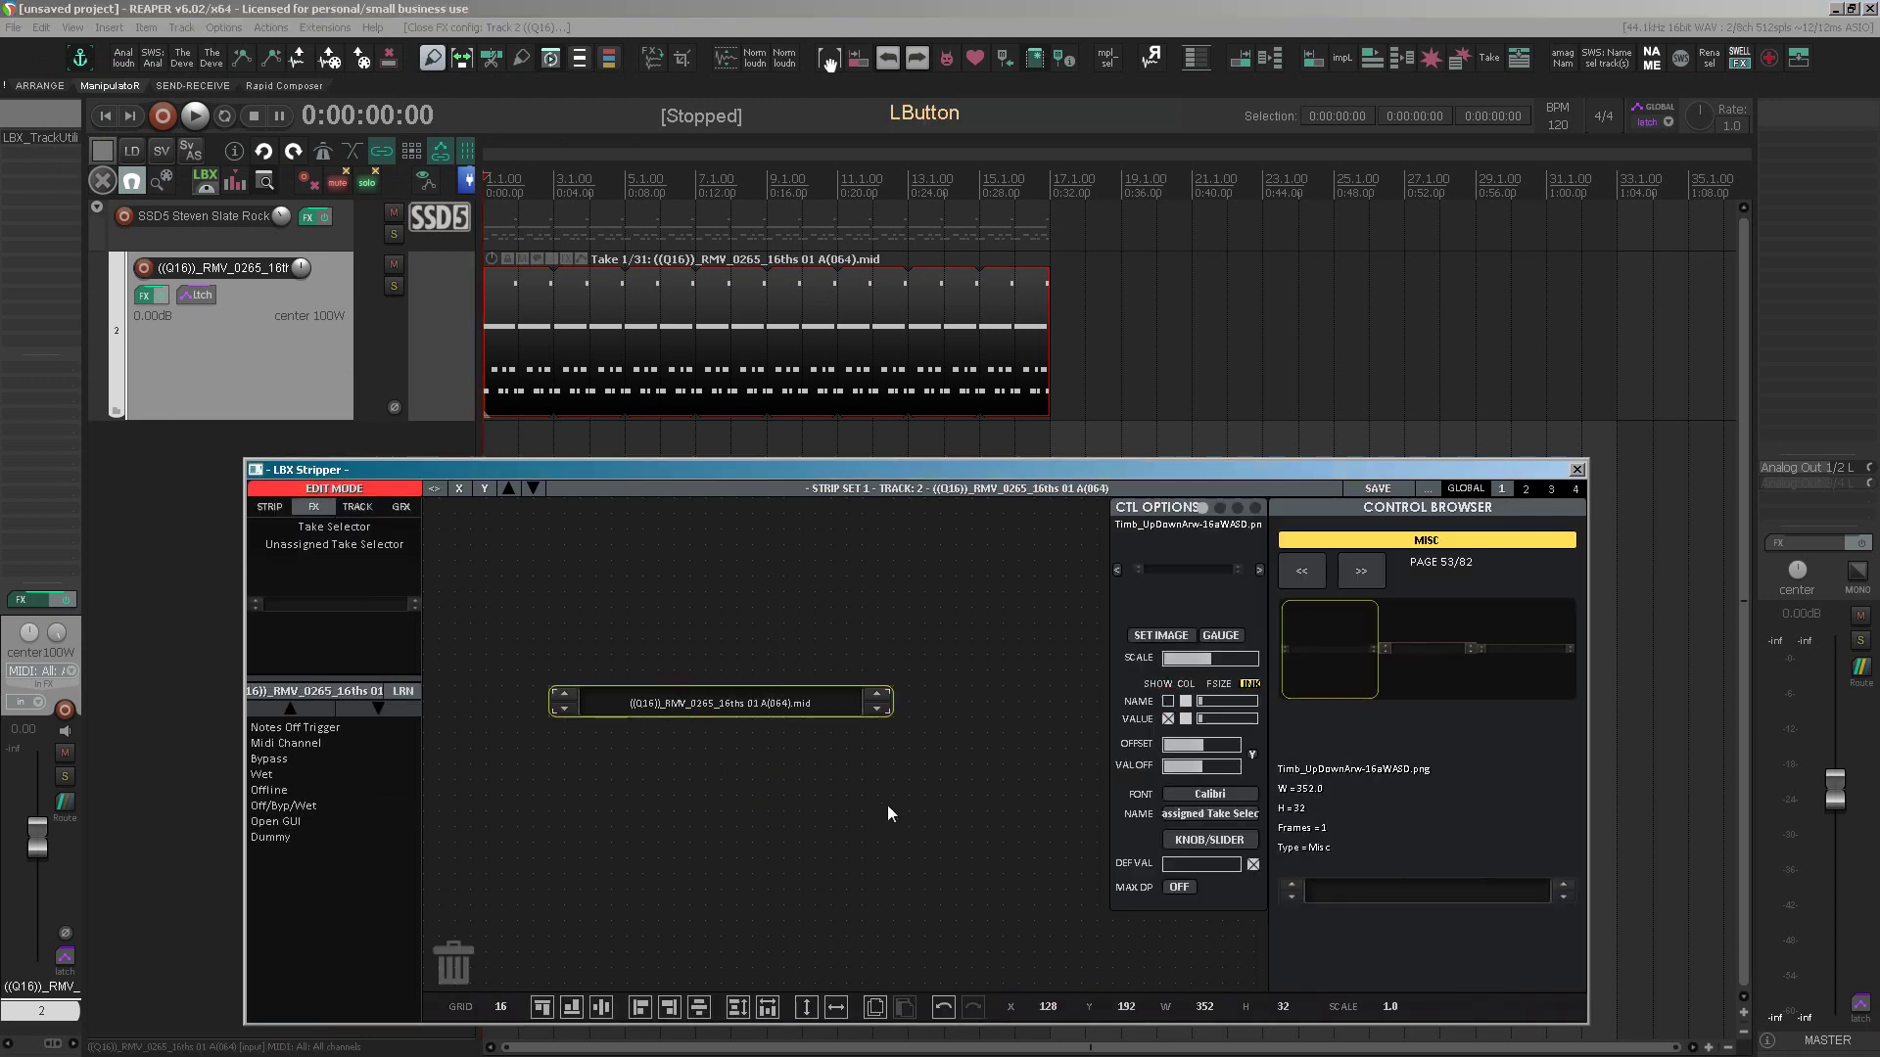
click(1186, 719)
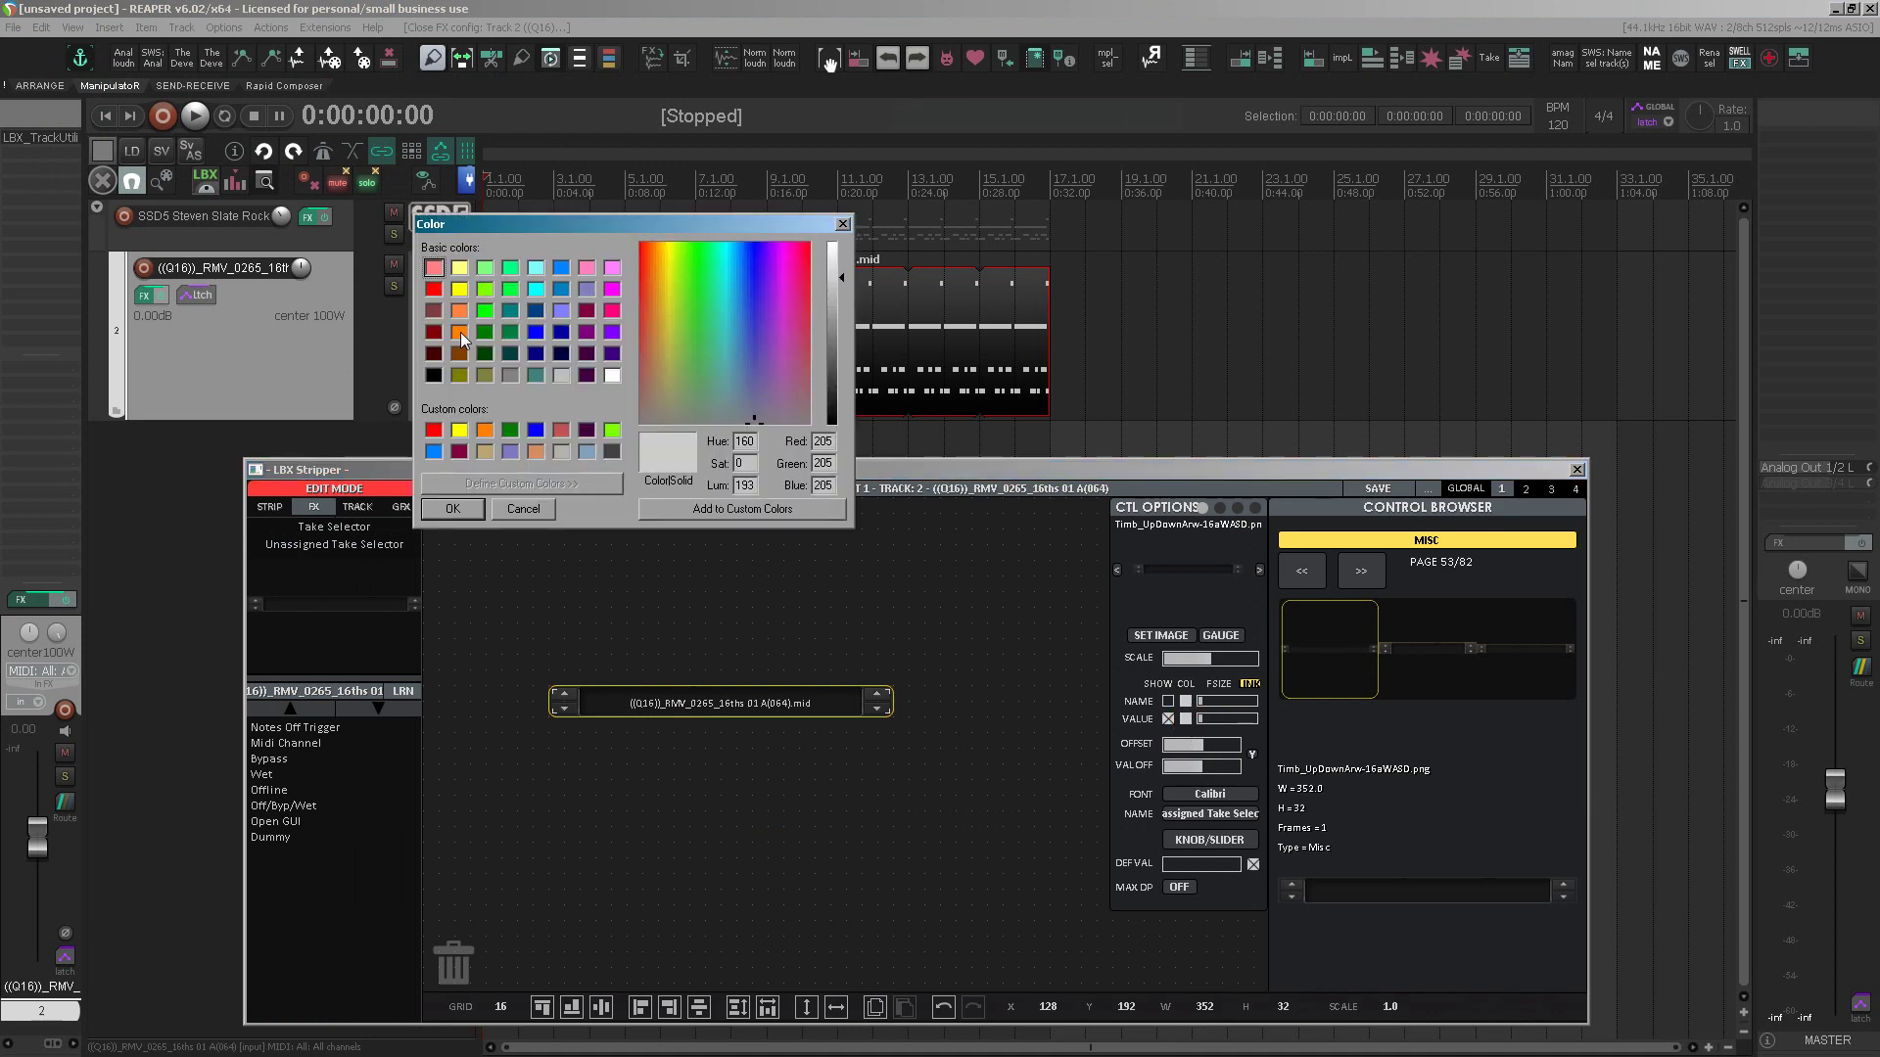
click(460, 289)
click(452, 508)
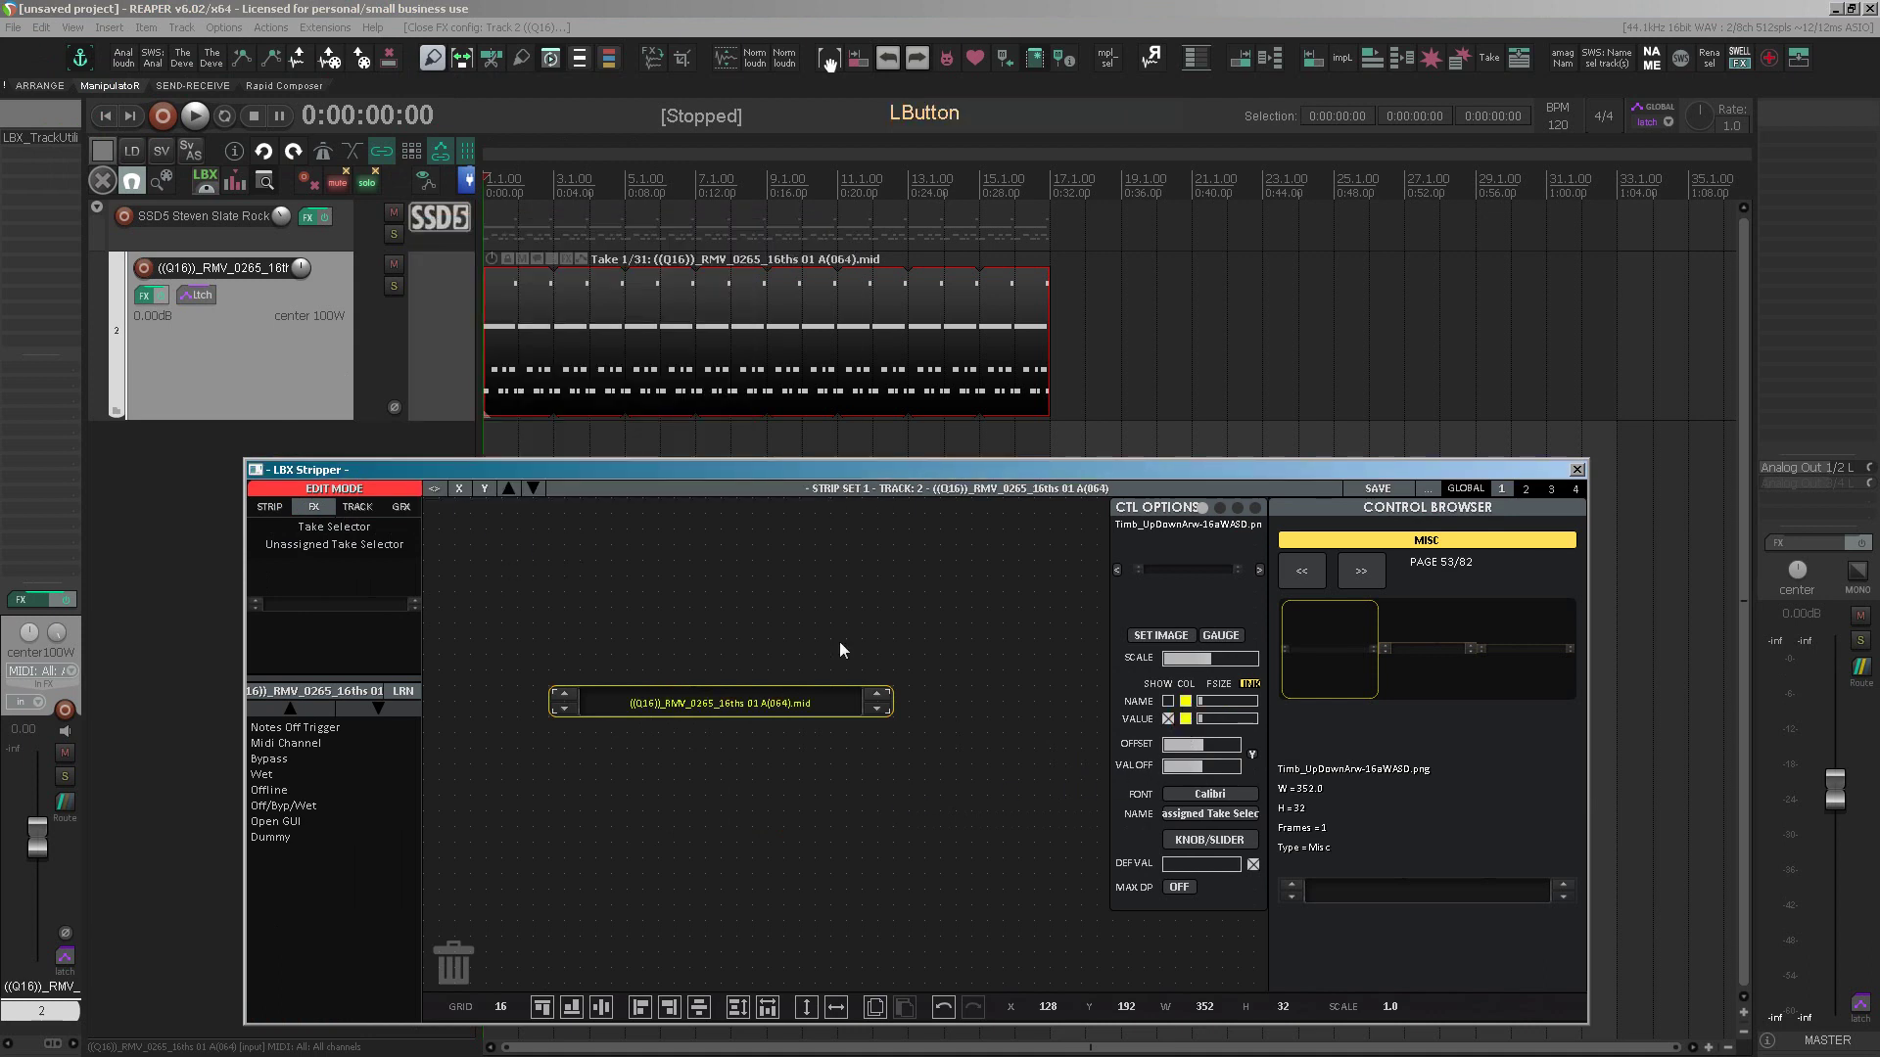
scroll(1214, 723, up, 1)
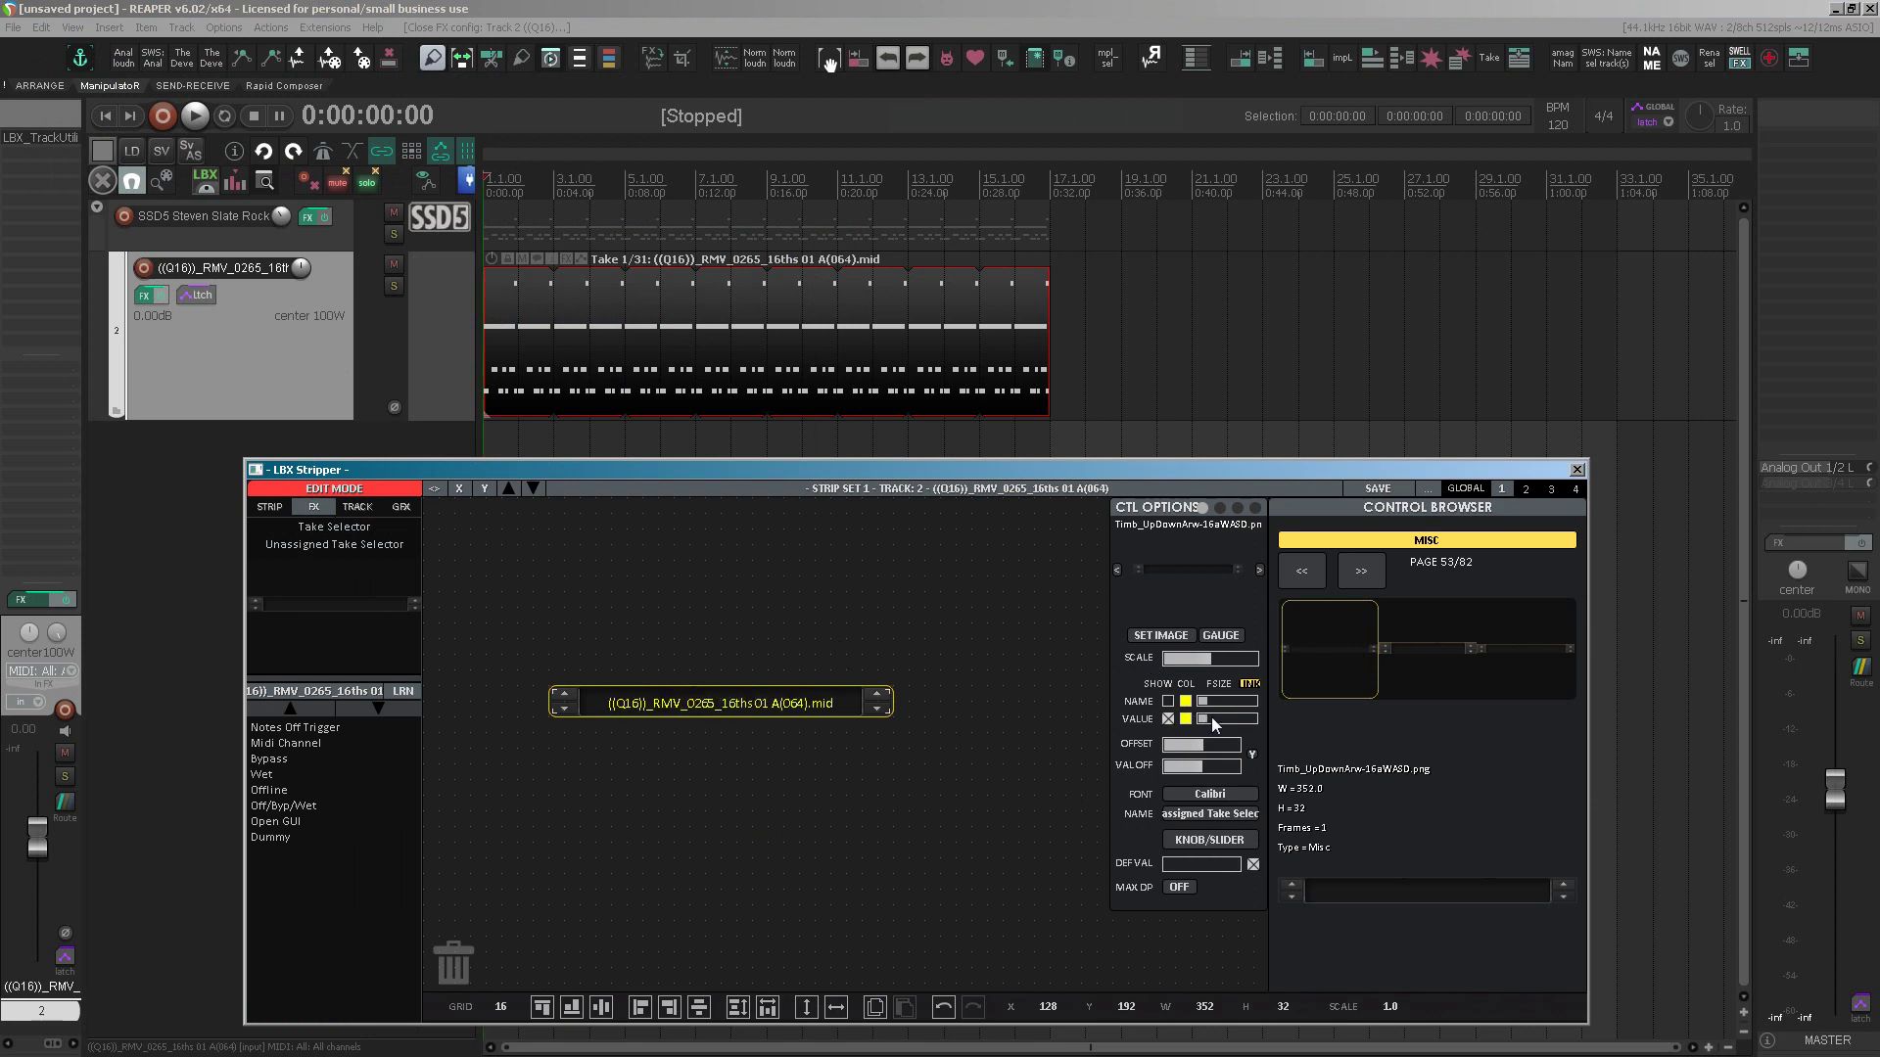
click(372, 492)
key(space)
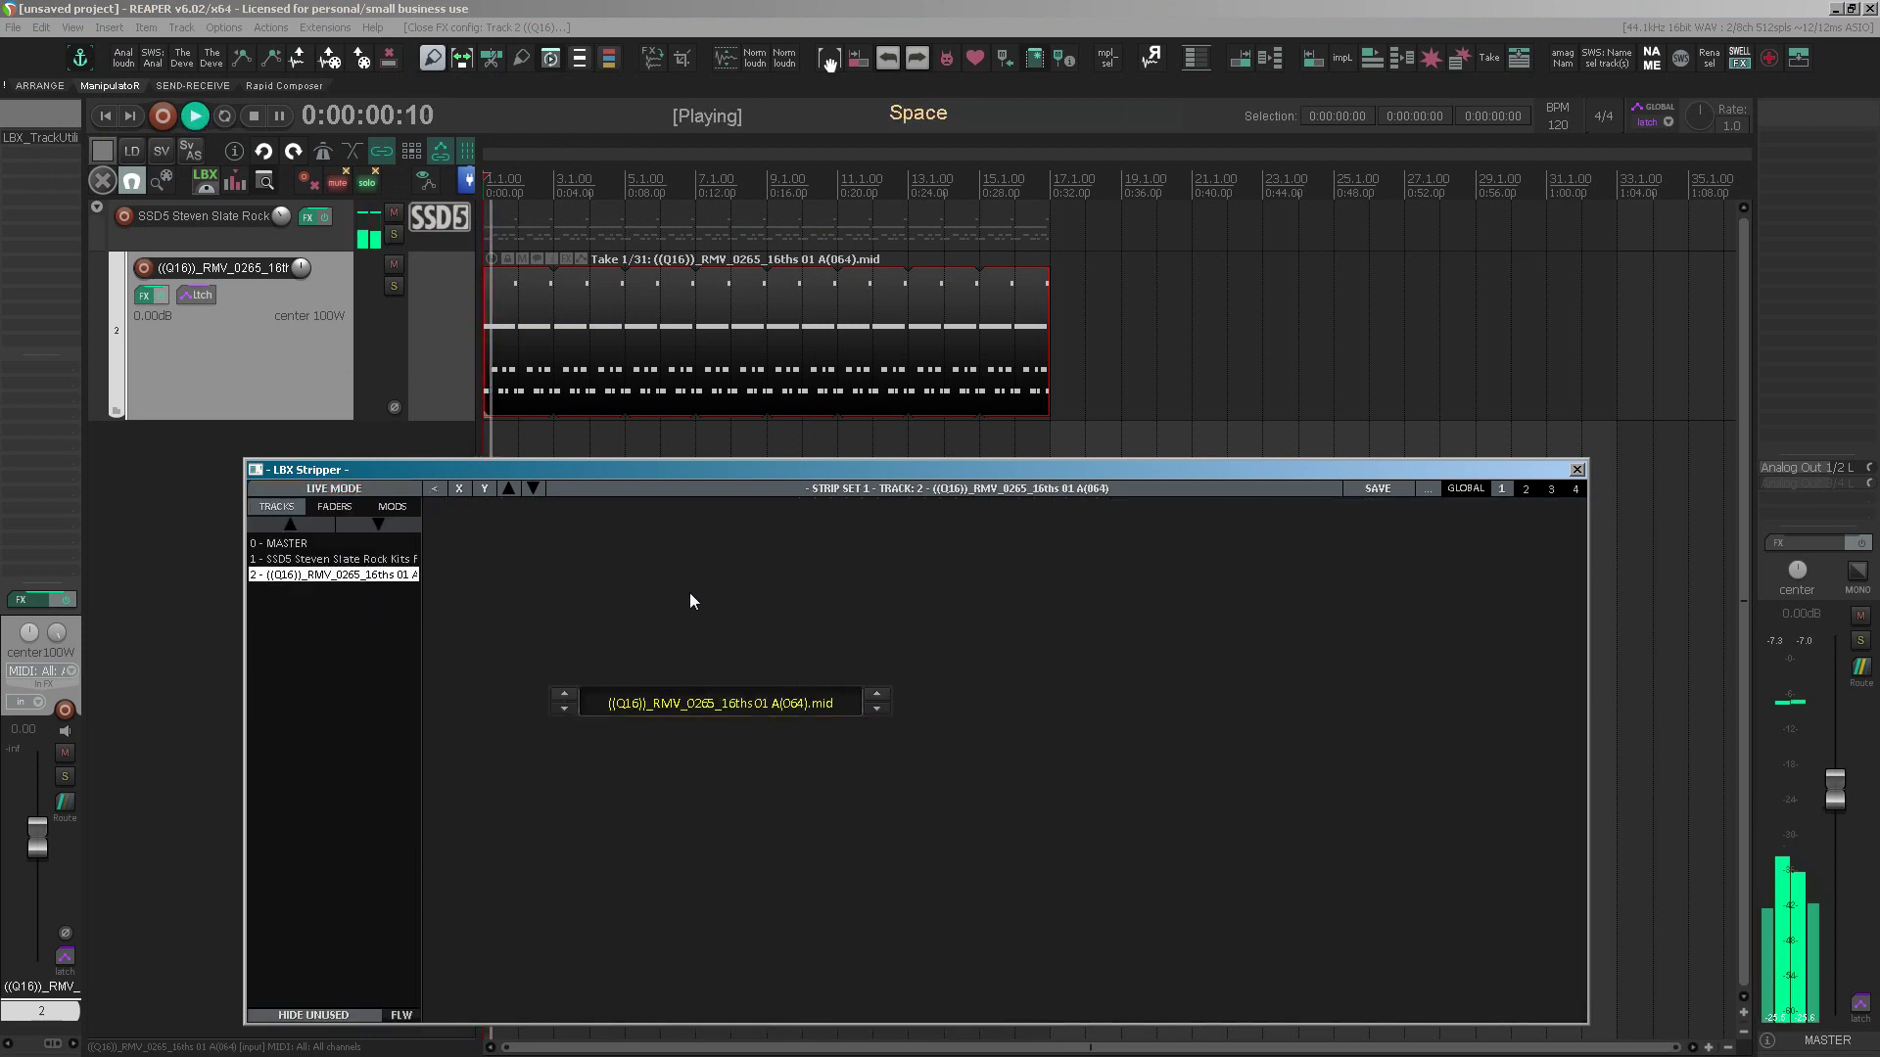
- Open the Snapshots panel and capture Snapshot 1 on the current take
key(space)
right_click(926, 595)
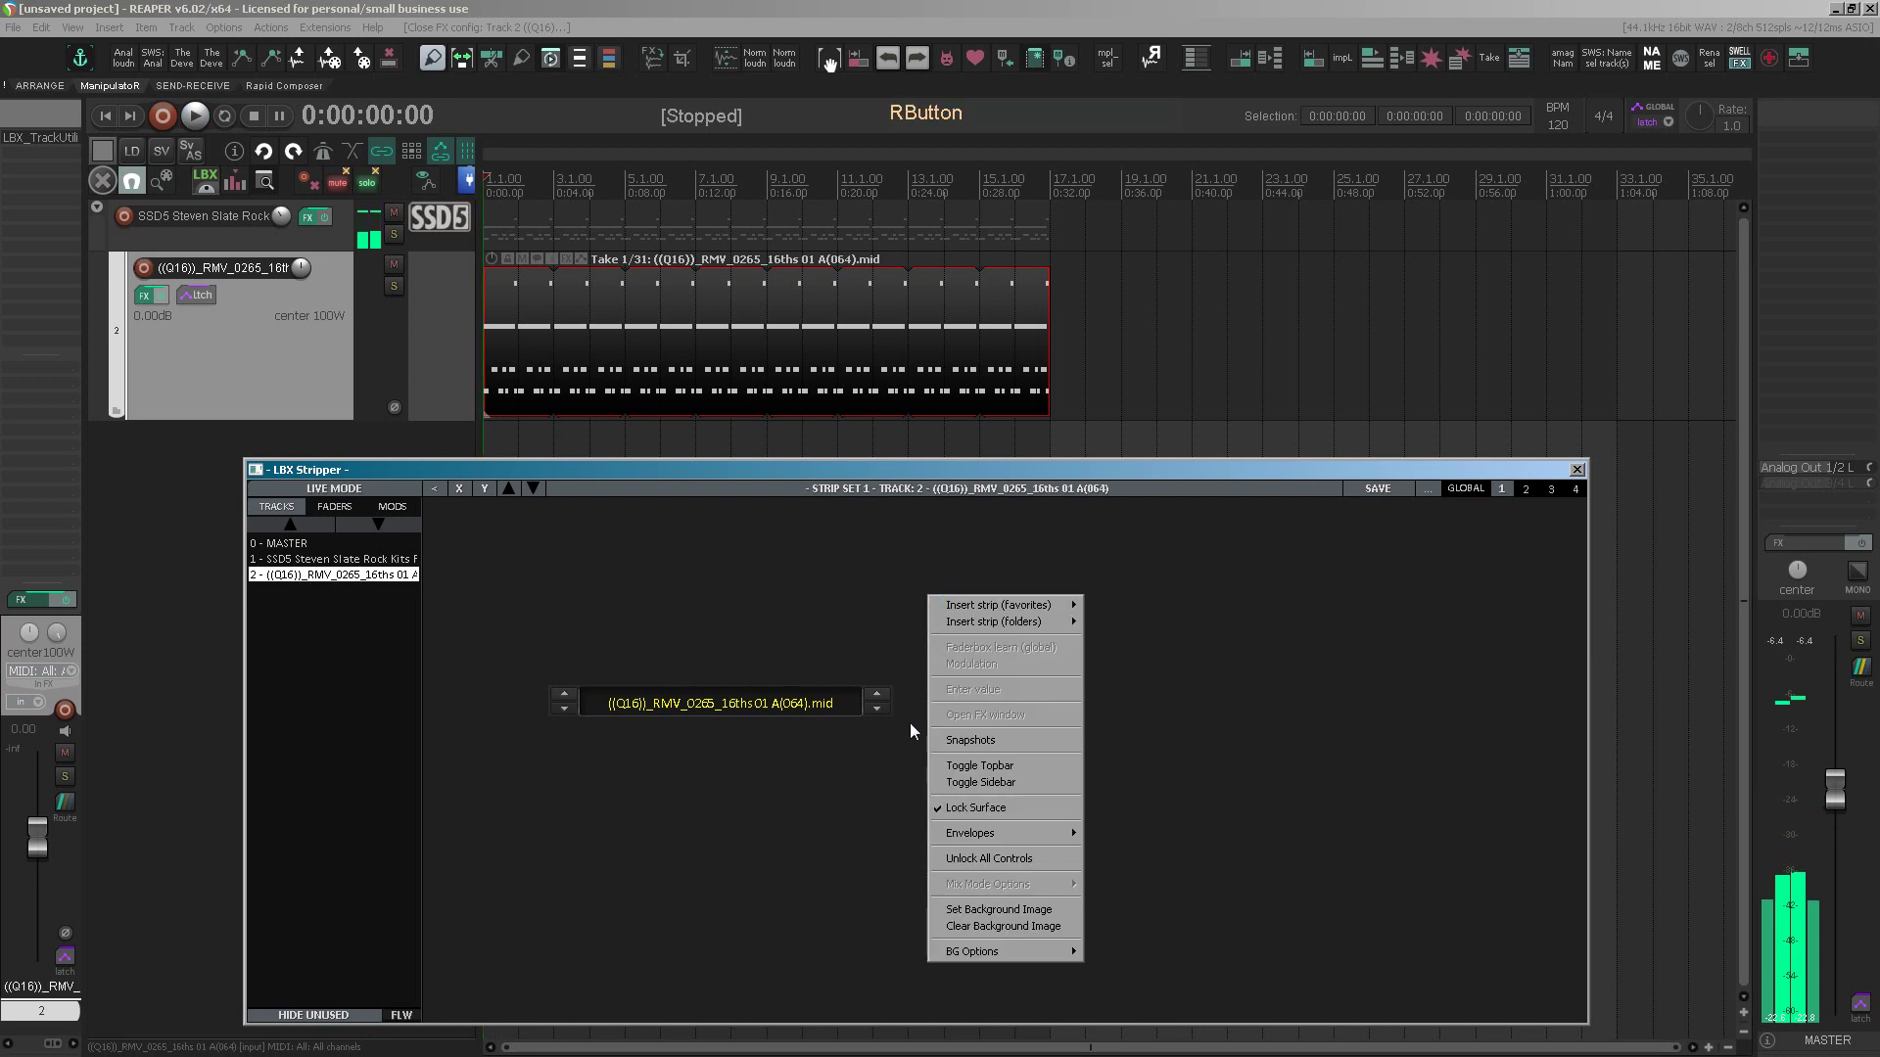
click(1077, 768)
click(1424, 615)
key(space)
- Switch the drum item to take 6 and capture Snapshot 2
key(space)
mouse_move(696, 703)
mouse_down()
mouse_move(717, 711)
mouse_move(684, 702)
mouse_move(700, 697)
mouse_up()
key(space)
click(1461, 611)
key(space)
key(space)
key(space)
- Switch to take 13, capture Snapshot 3, and adjust the SSD5 track volume while auditioning
key(space)
key(space)
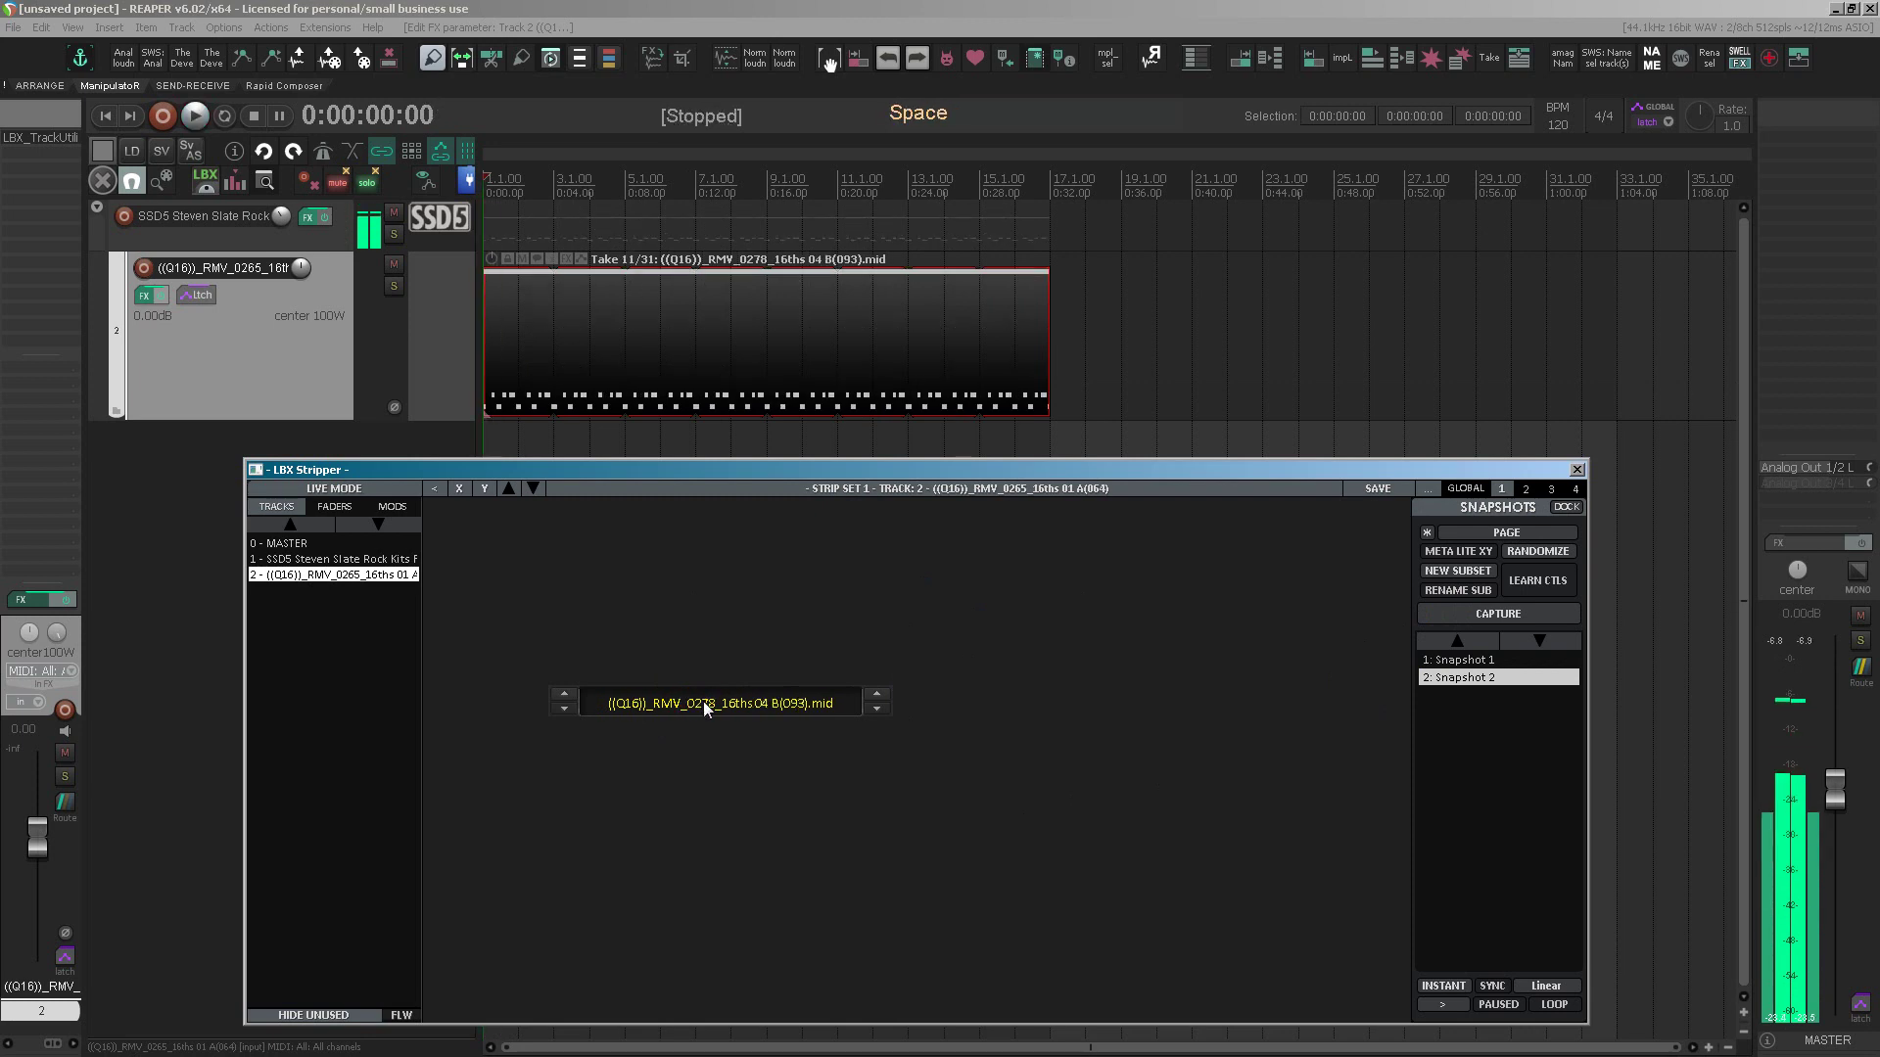
click(703, 703)
key(space)
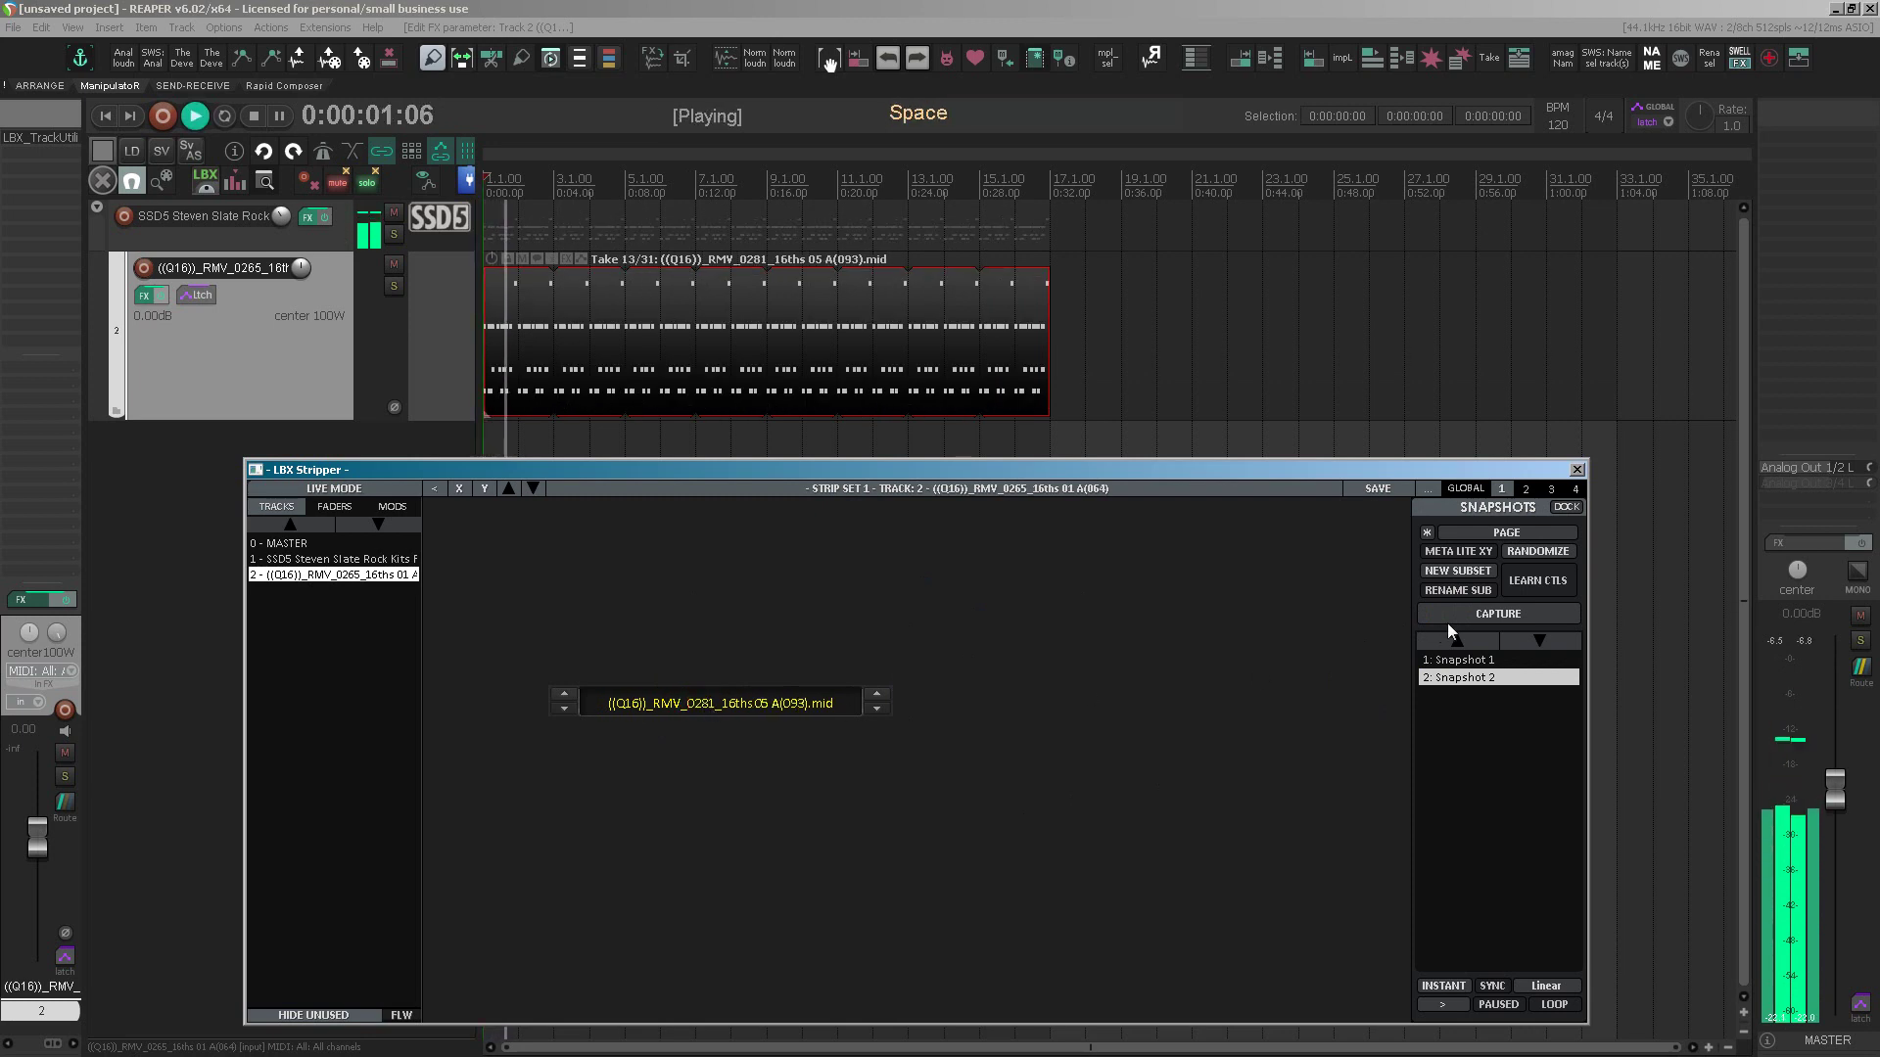
click(1447, 617)
key(space)
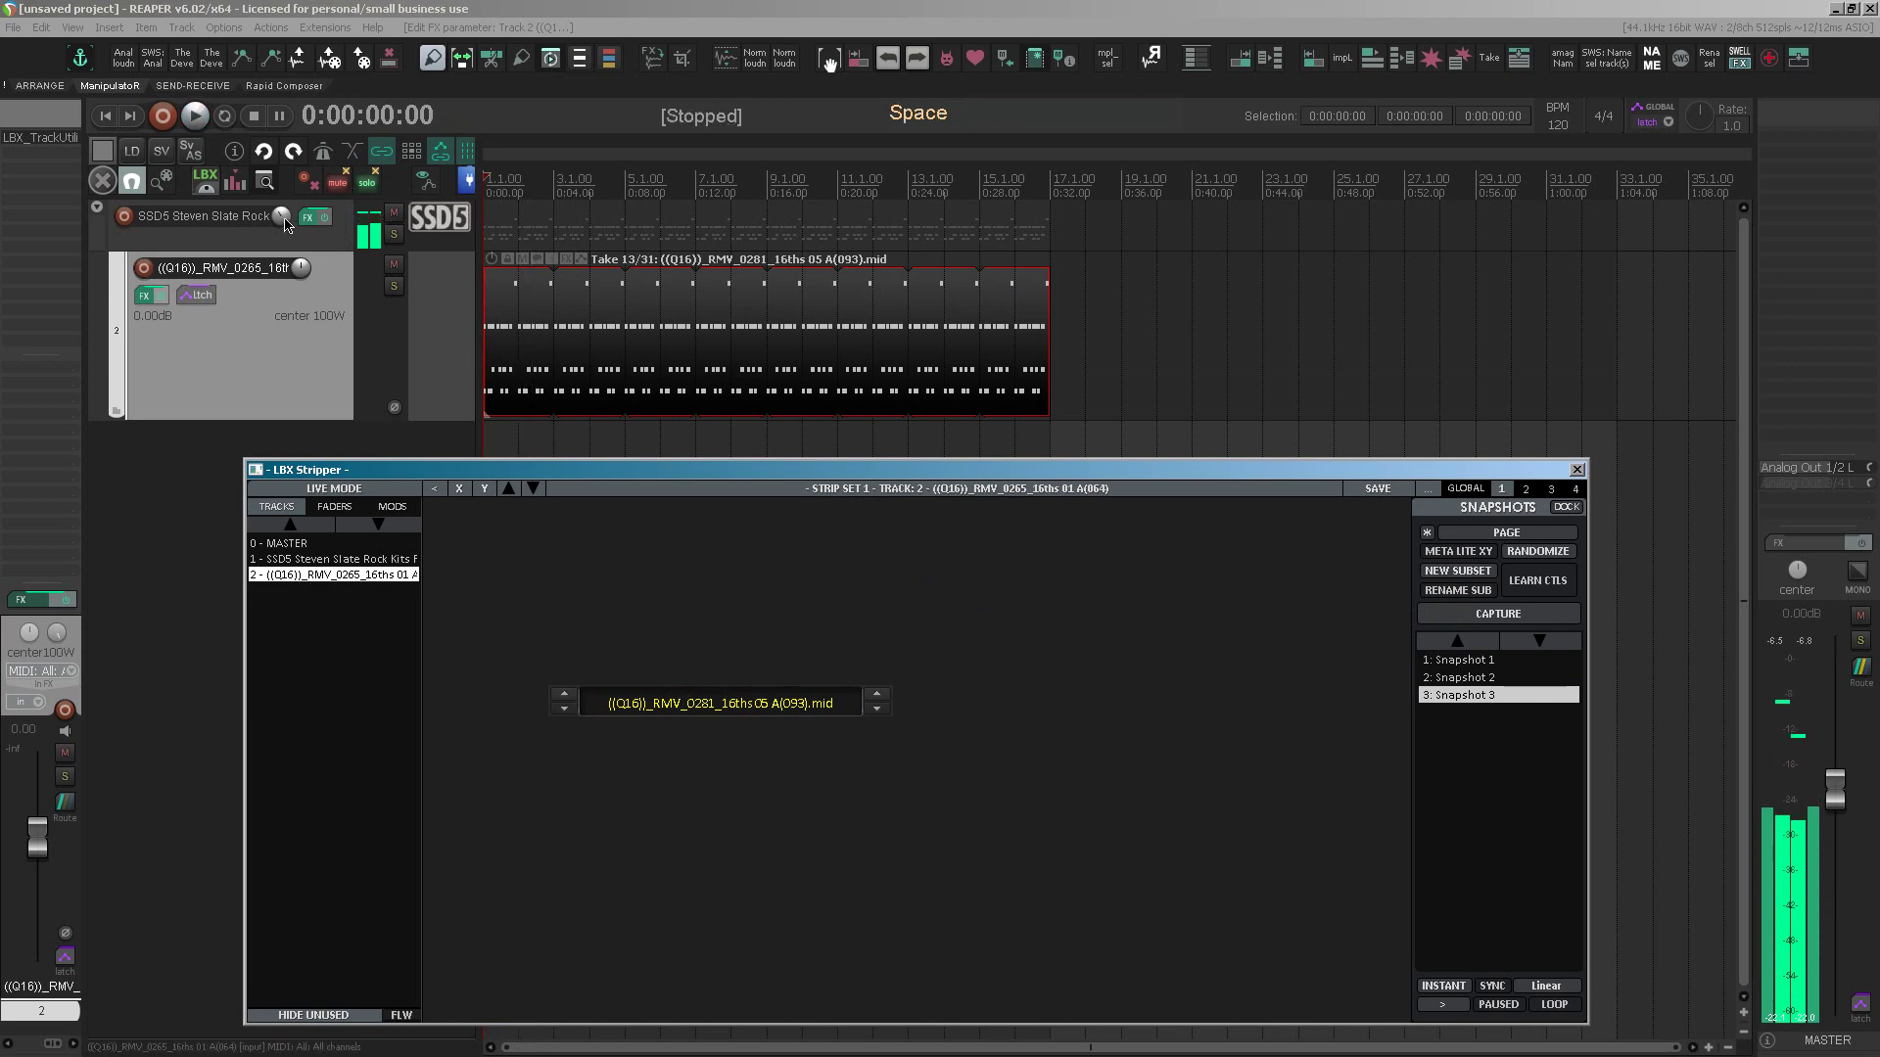
click(282, 217)
key(space)
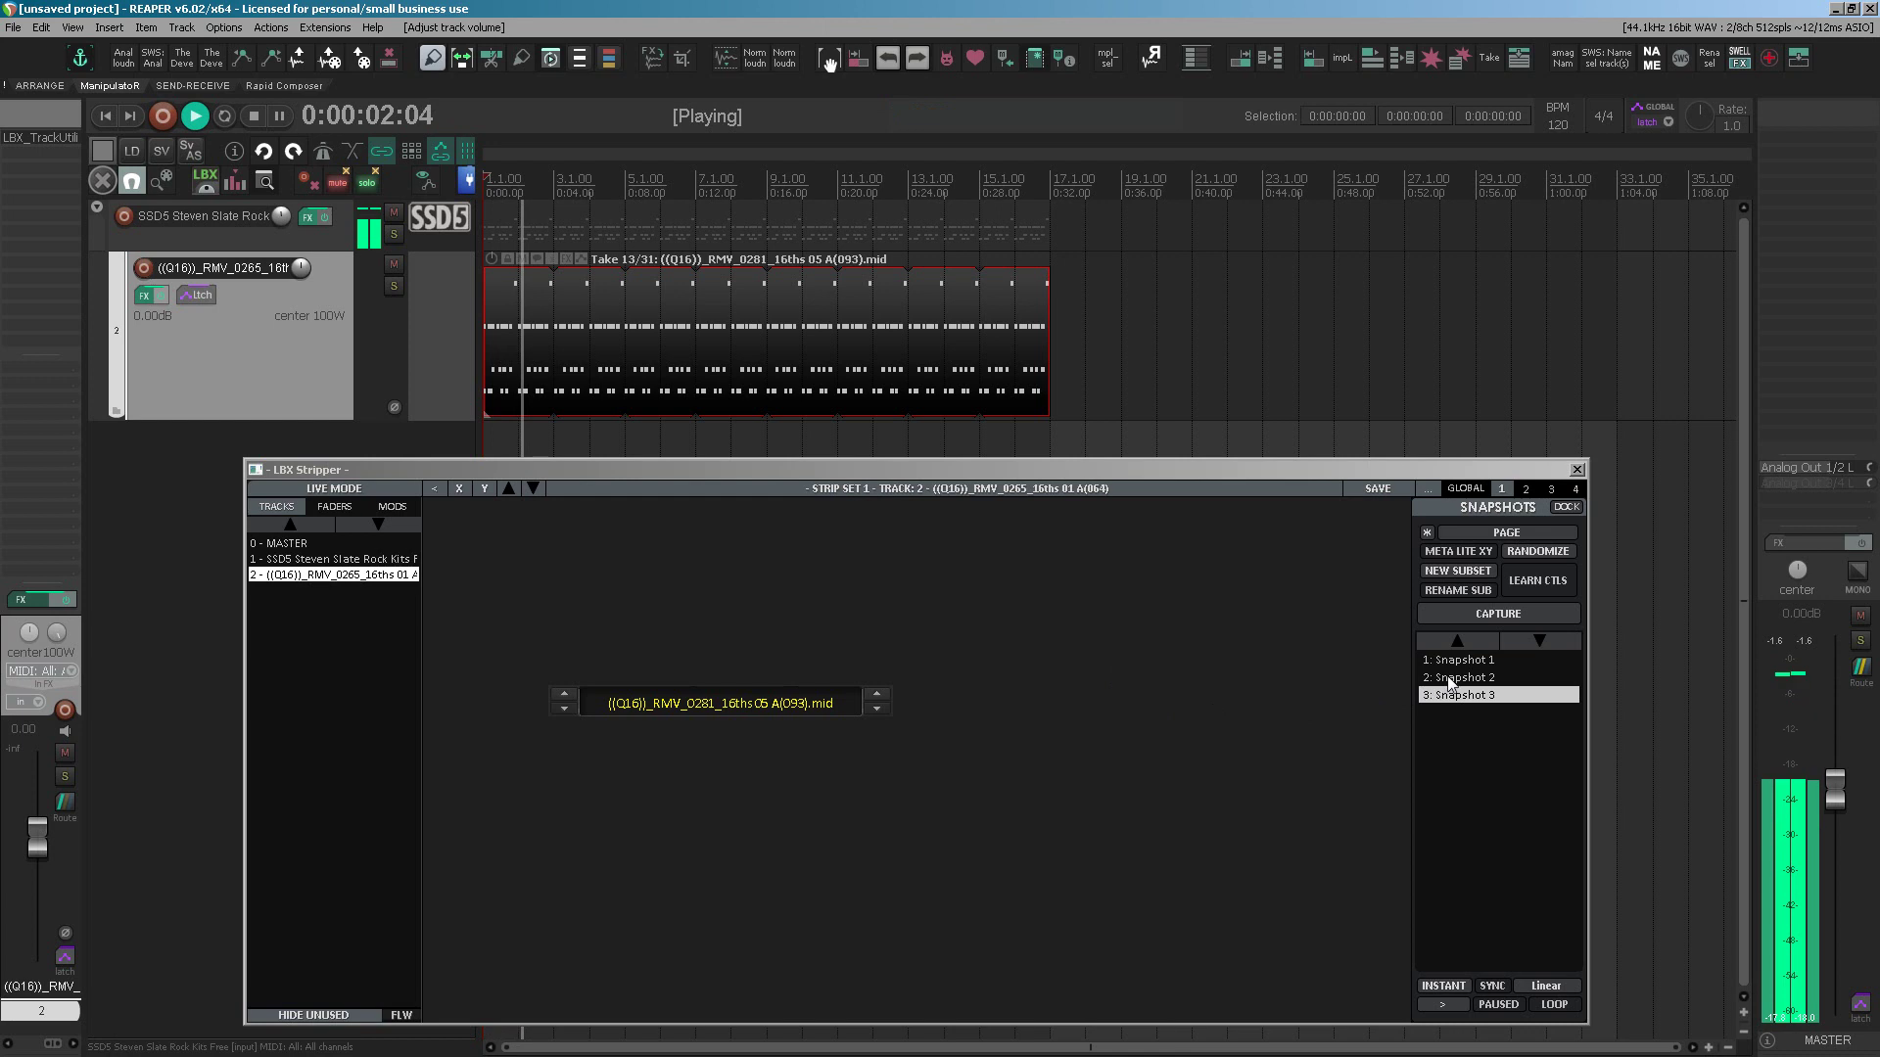
- Move the drum MIDI item to bar 33 and recall Snapshots 2 and 1 while it plays
scroll(786, 309, down, 4)
key(space)
drag(551, 354, 959, 357)
key(space)
key(space)
click(895, 210)
key(space)
scroll(1102, 417, up, 3)
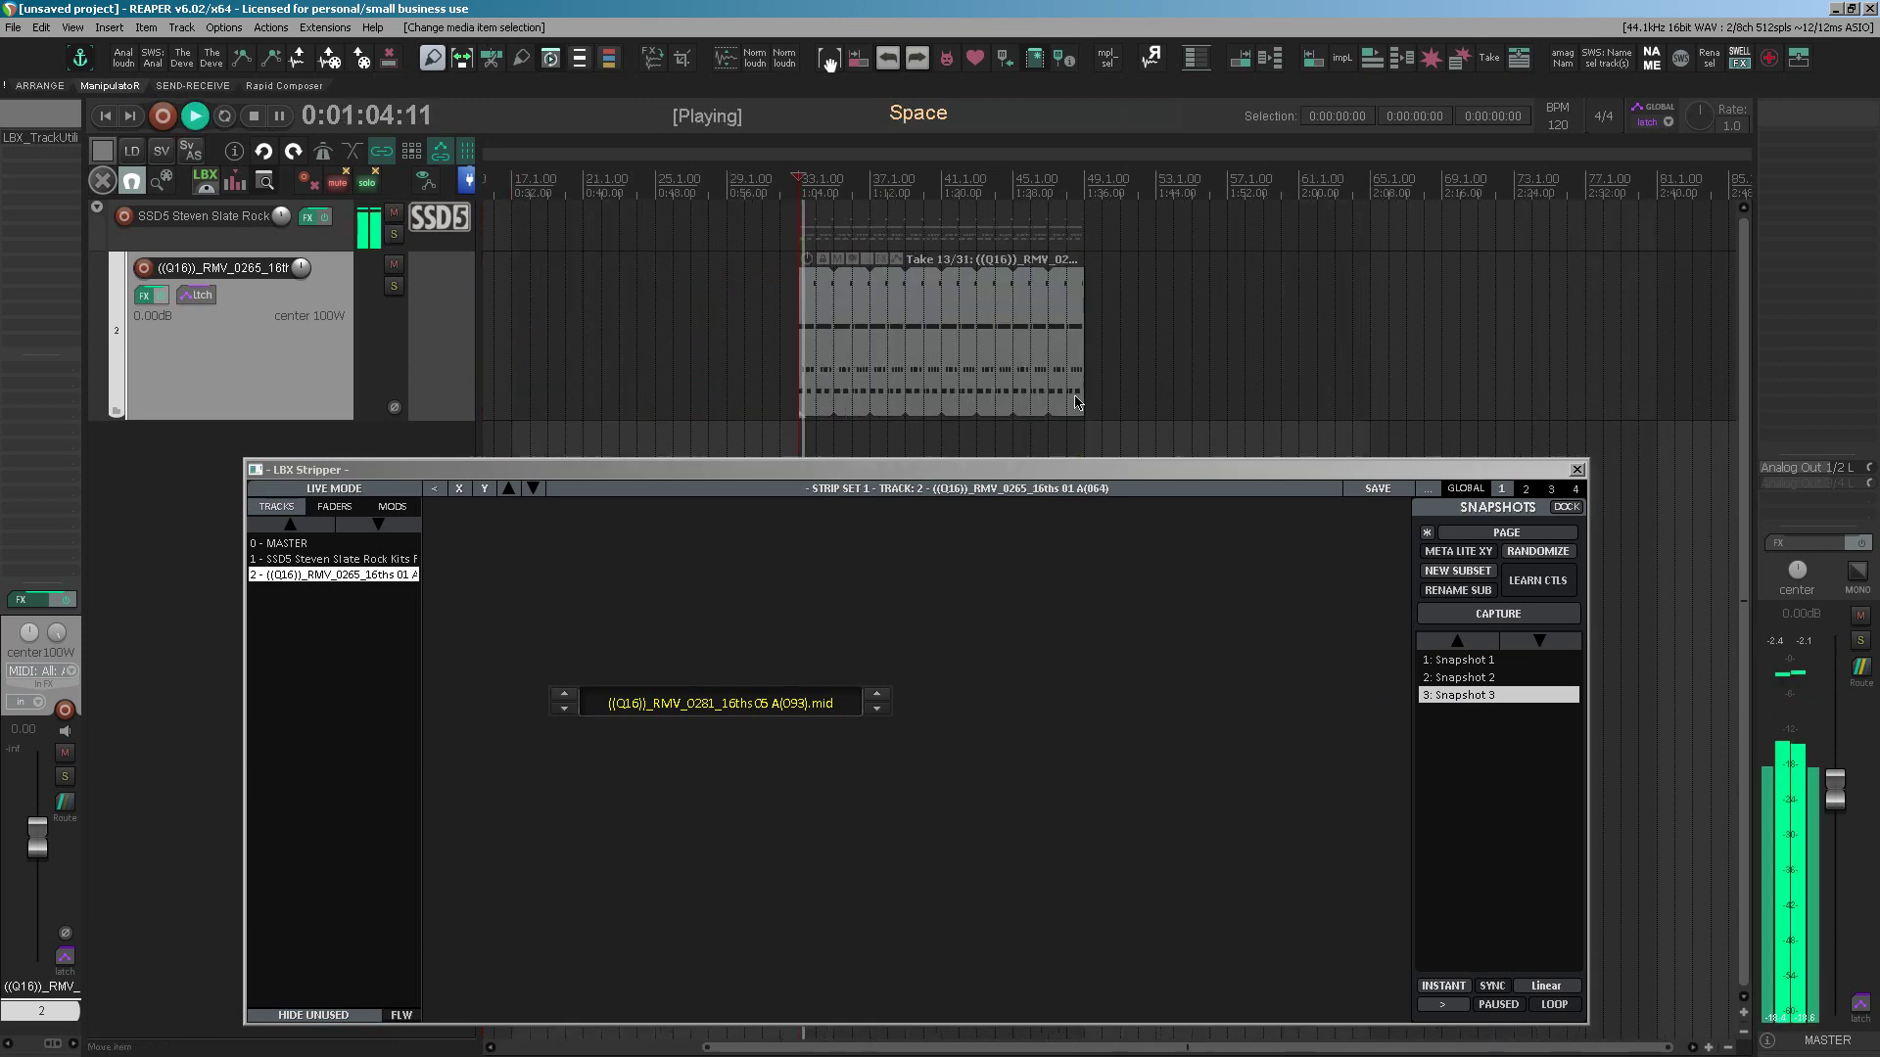
click(1483, 677)
key(space)
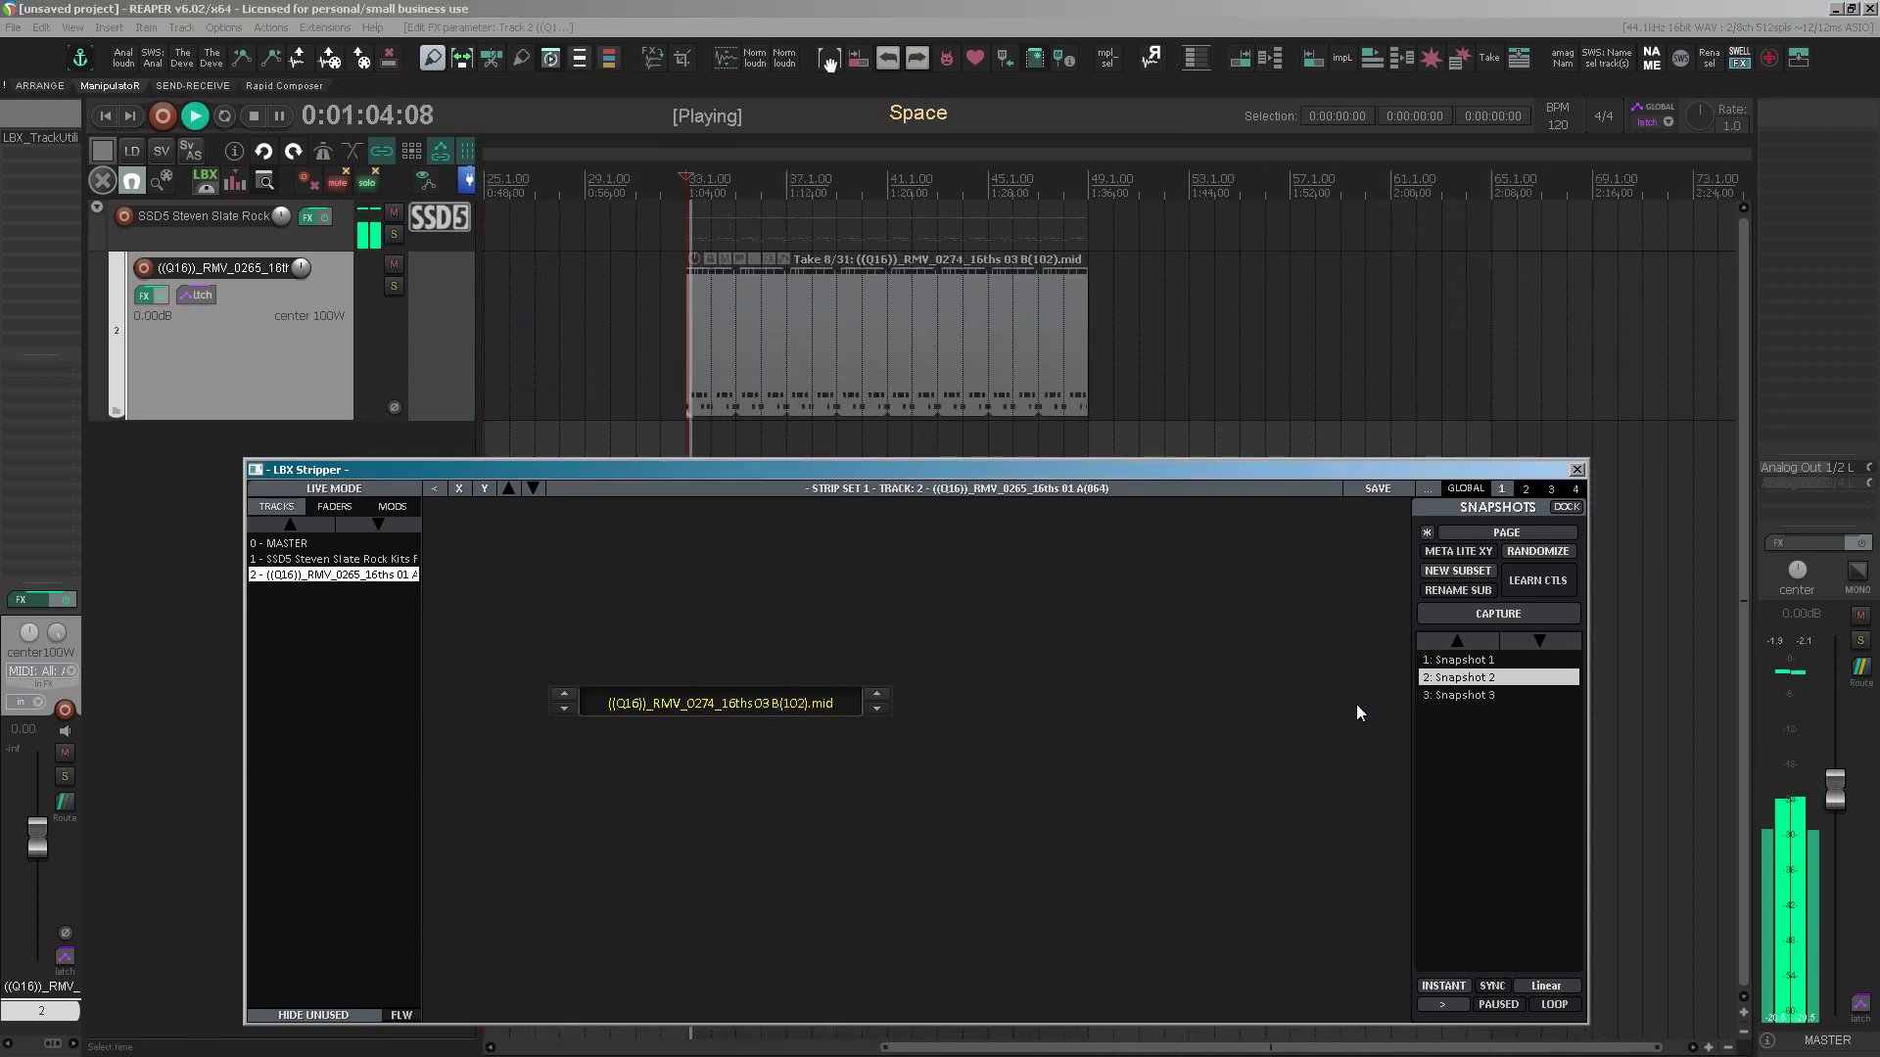
click(1439, 659)
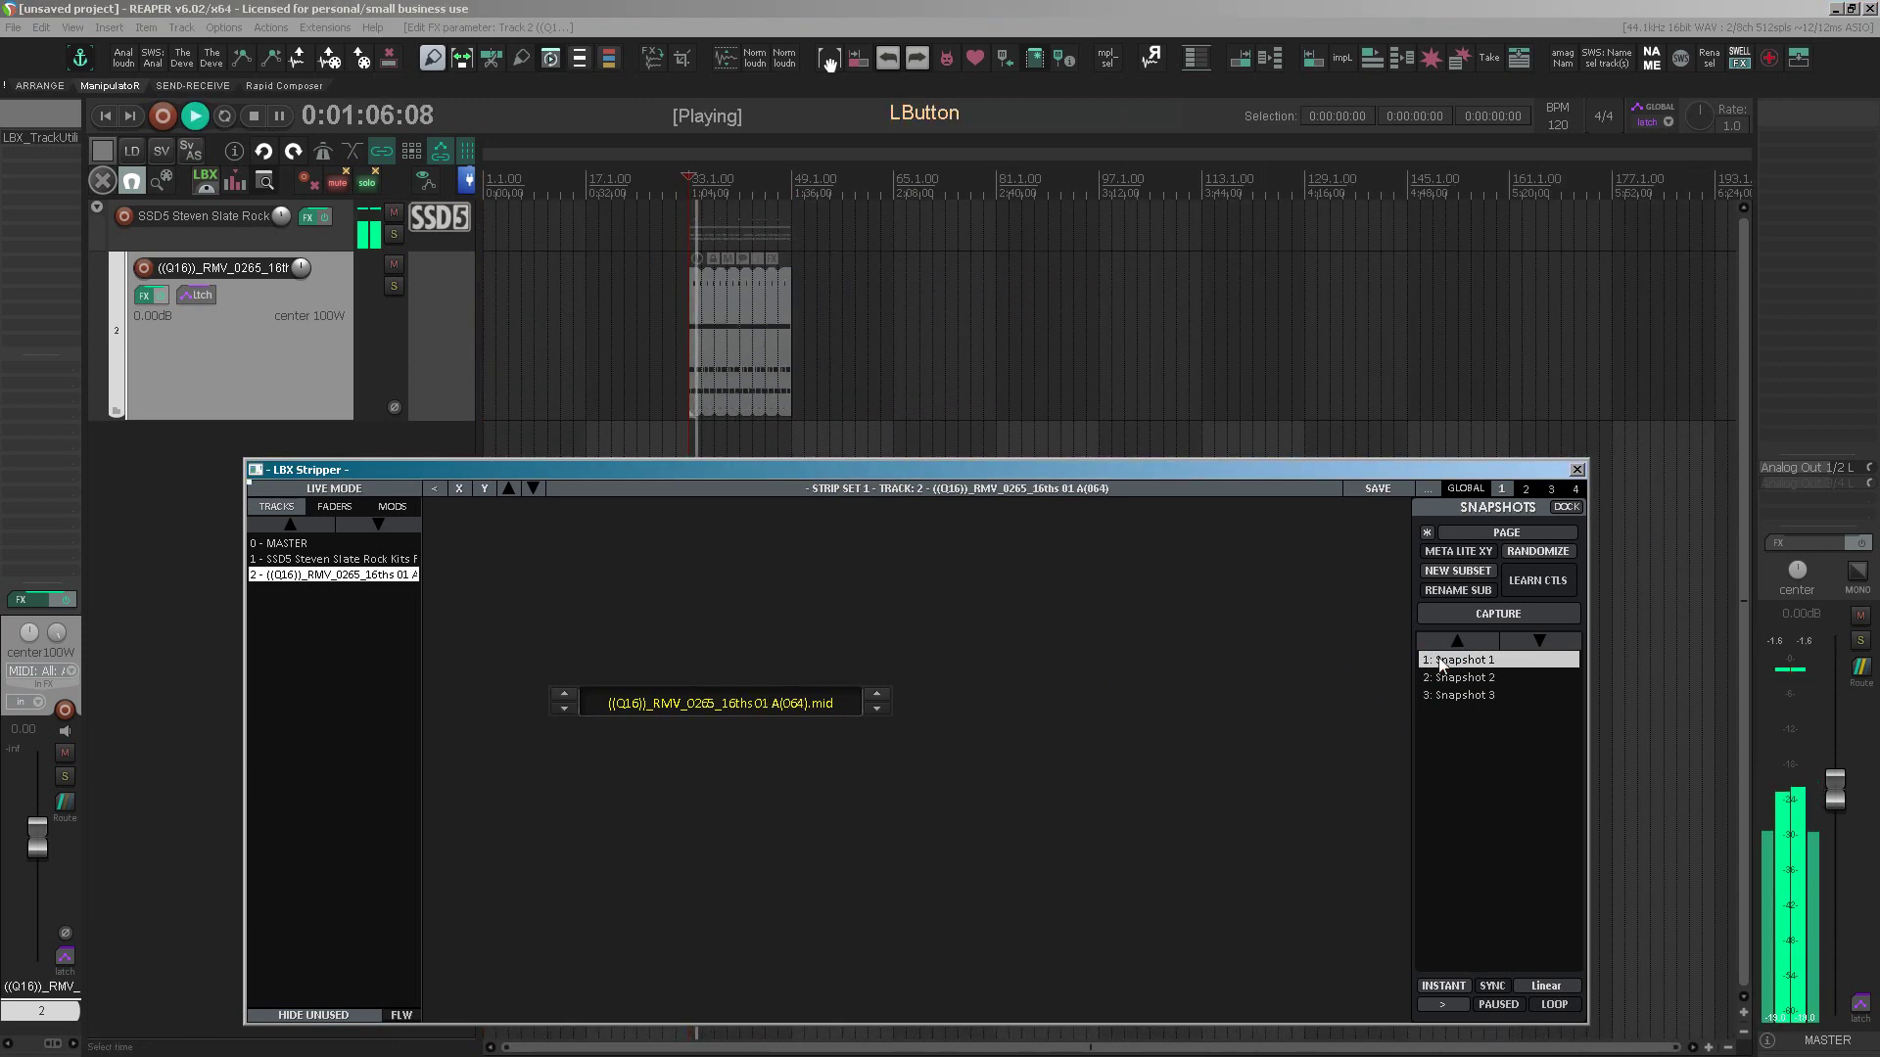
key(space)
- Move the drum item to bar 97 and recall Snapshot 3 while playing from there
drag(735, 359, 1143, 360)
click(1104, 240)
key(space)
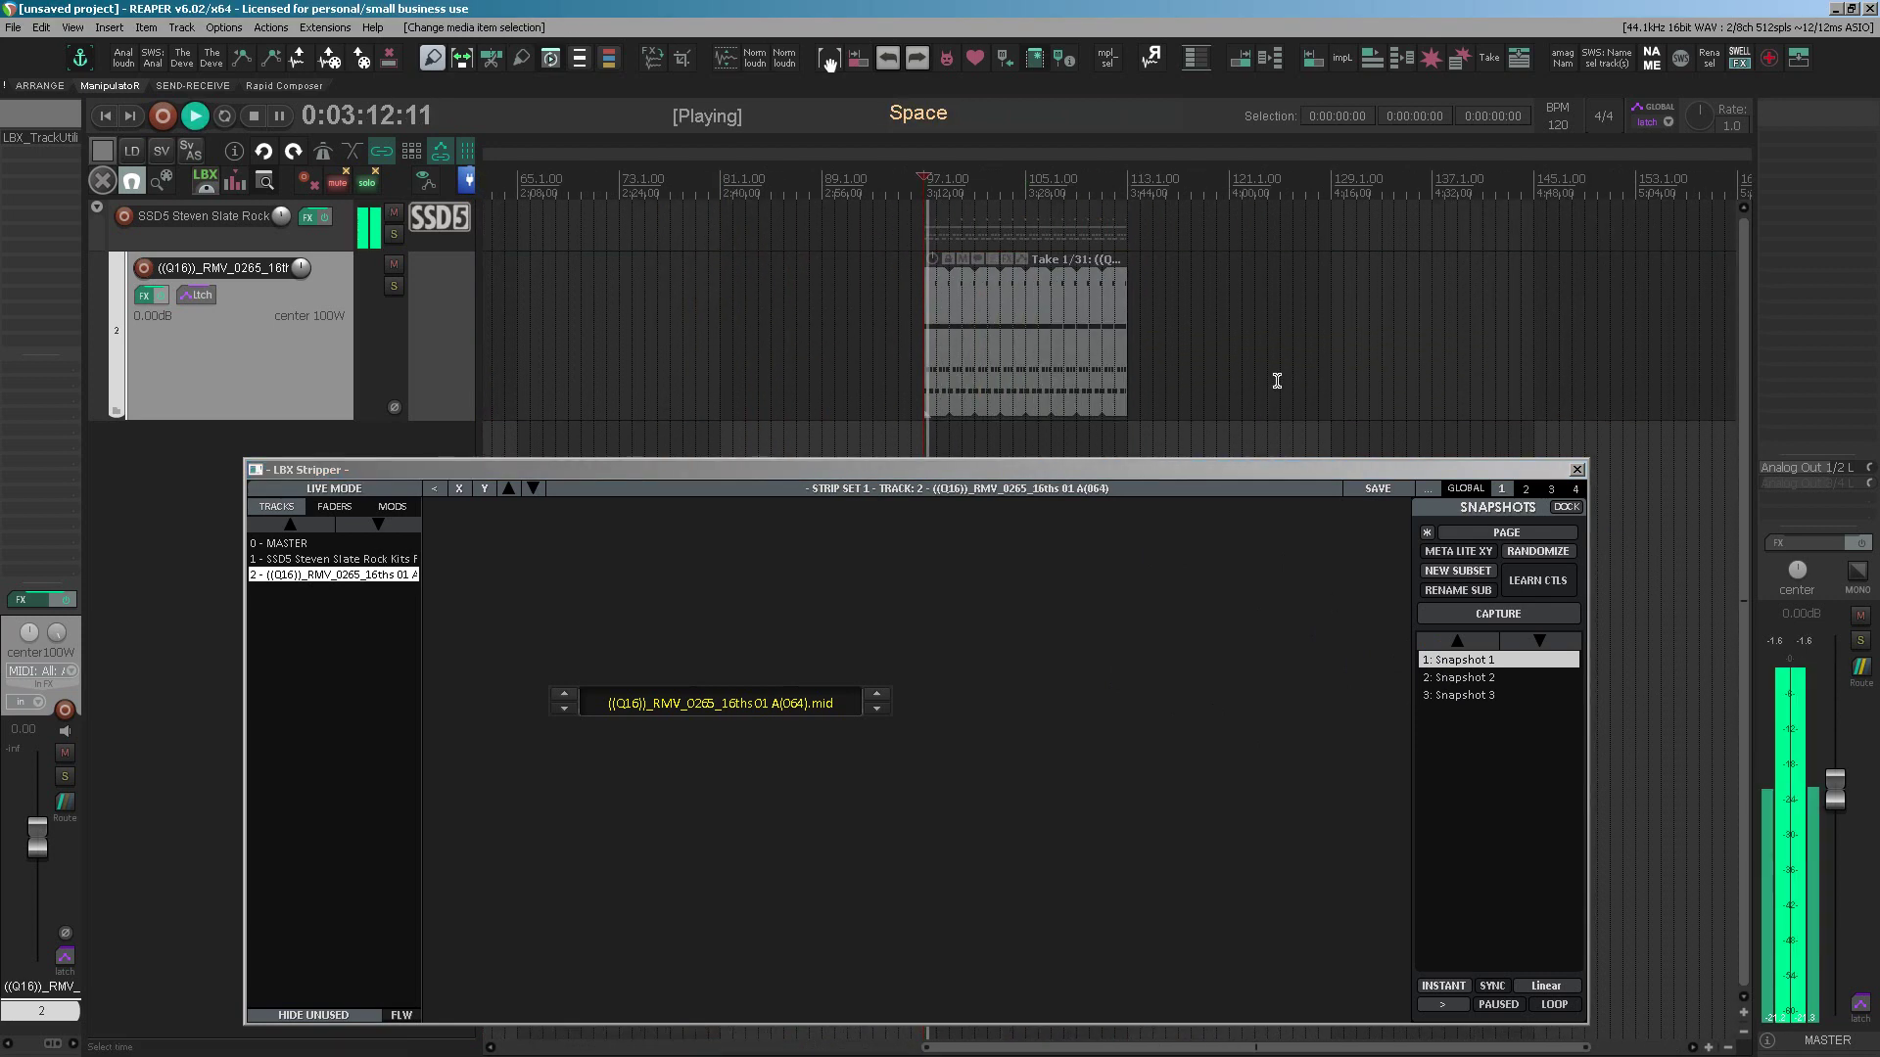
click(1458, 695)
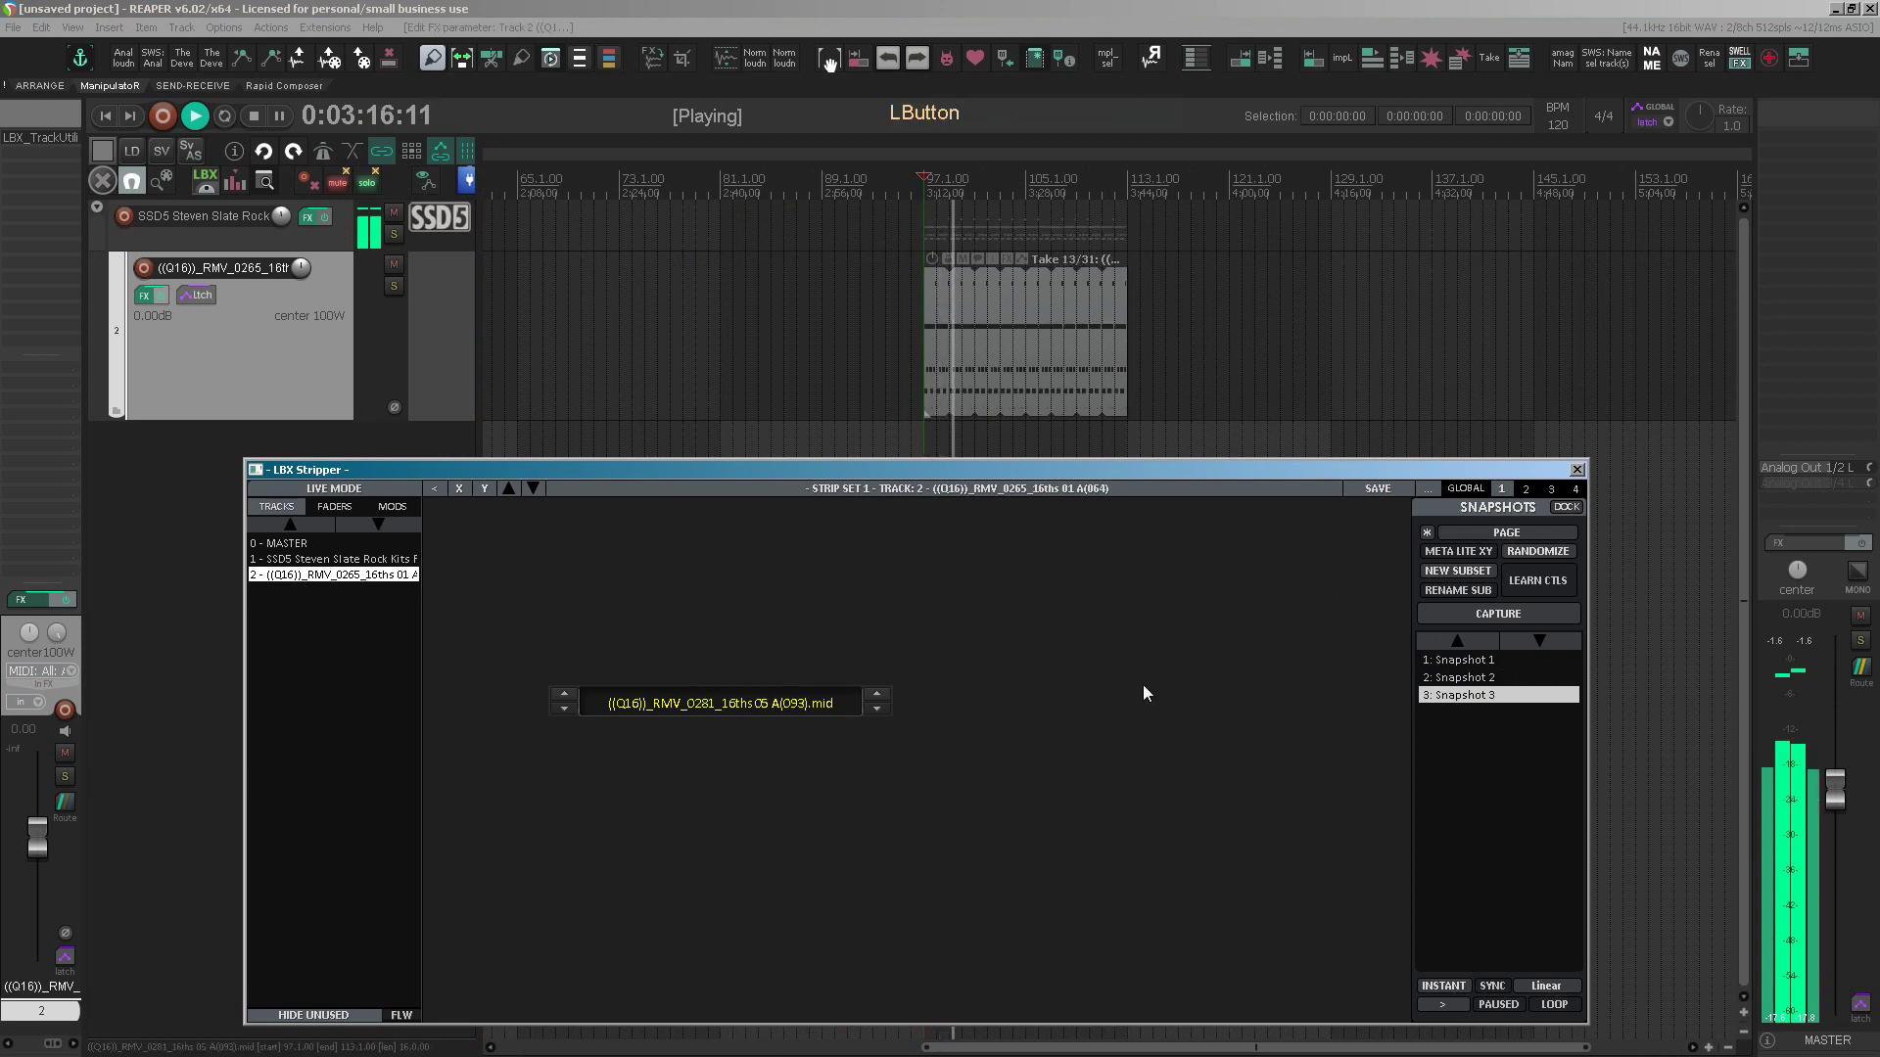
key(space)
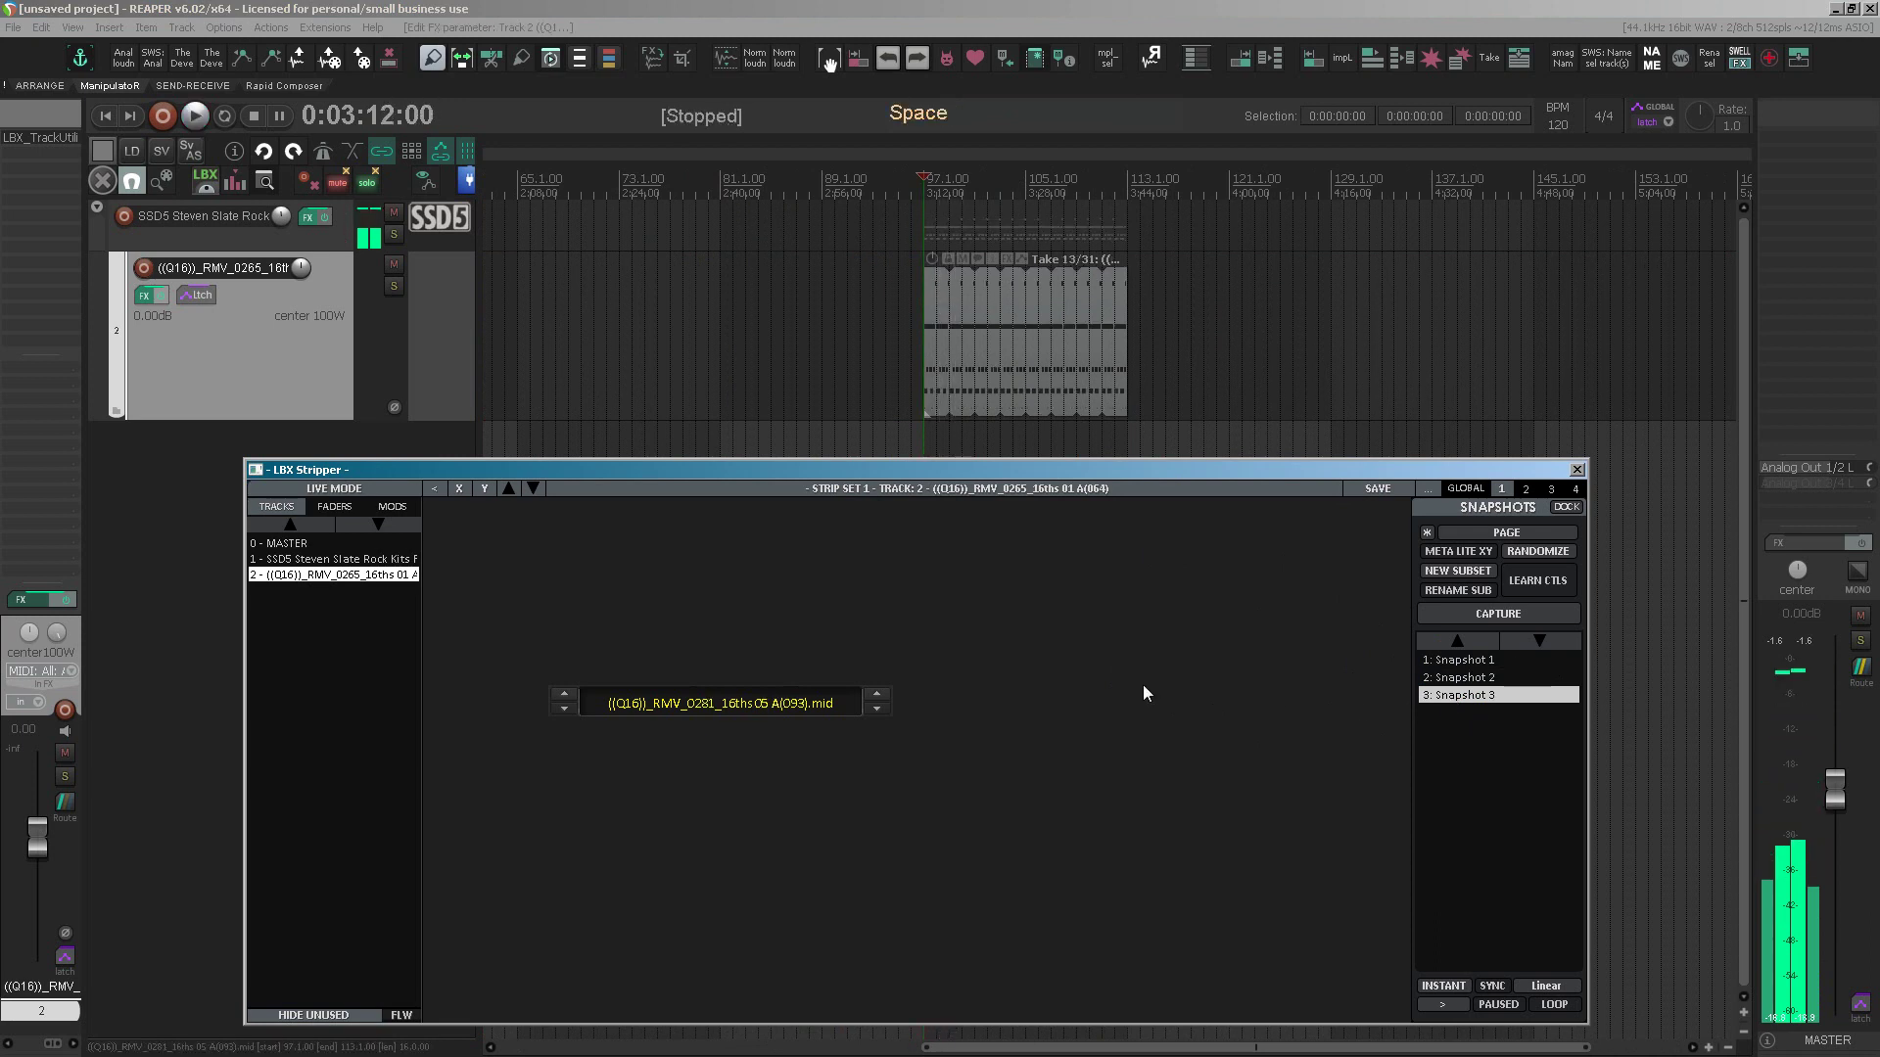
- Shrink the LBX Stripper window, return to the project start and bring up the LM_TechDrums folder
drag(863, 458, 866, 568)
click(103, 116)
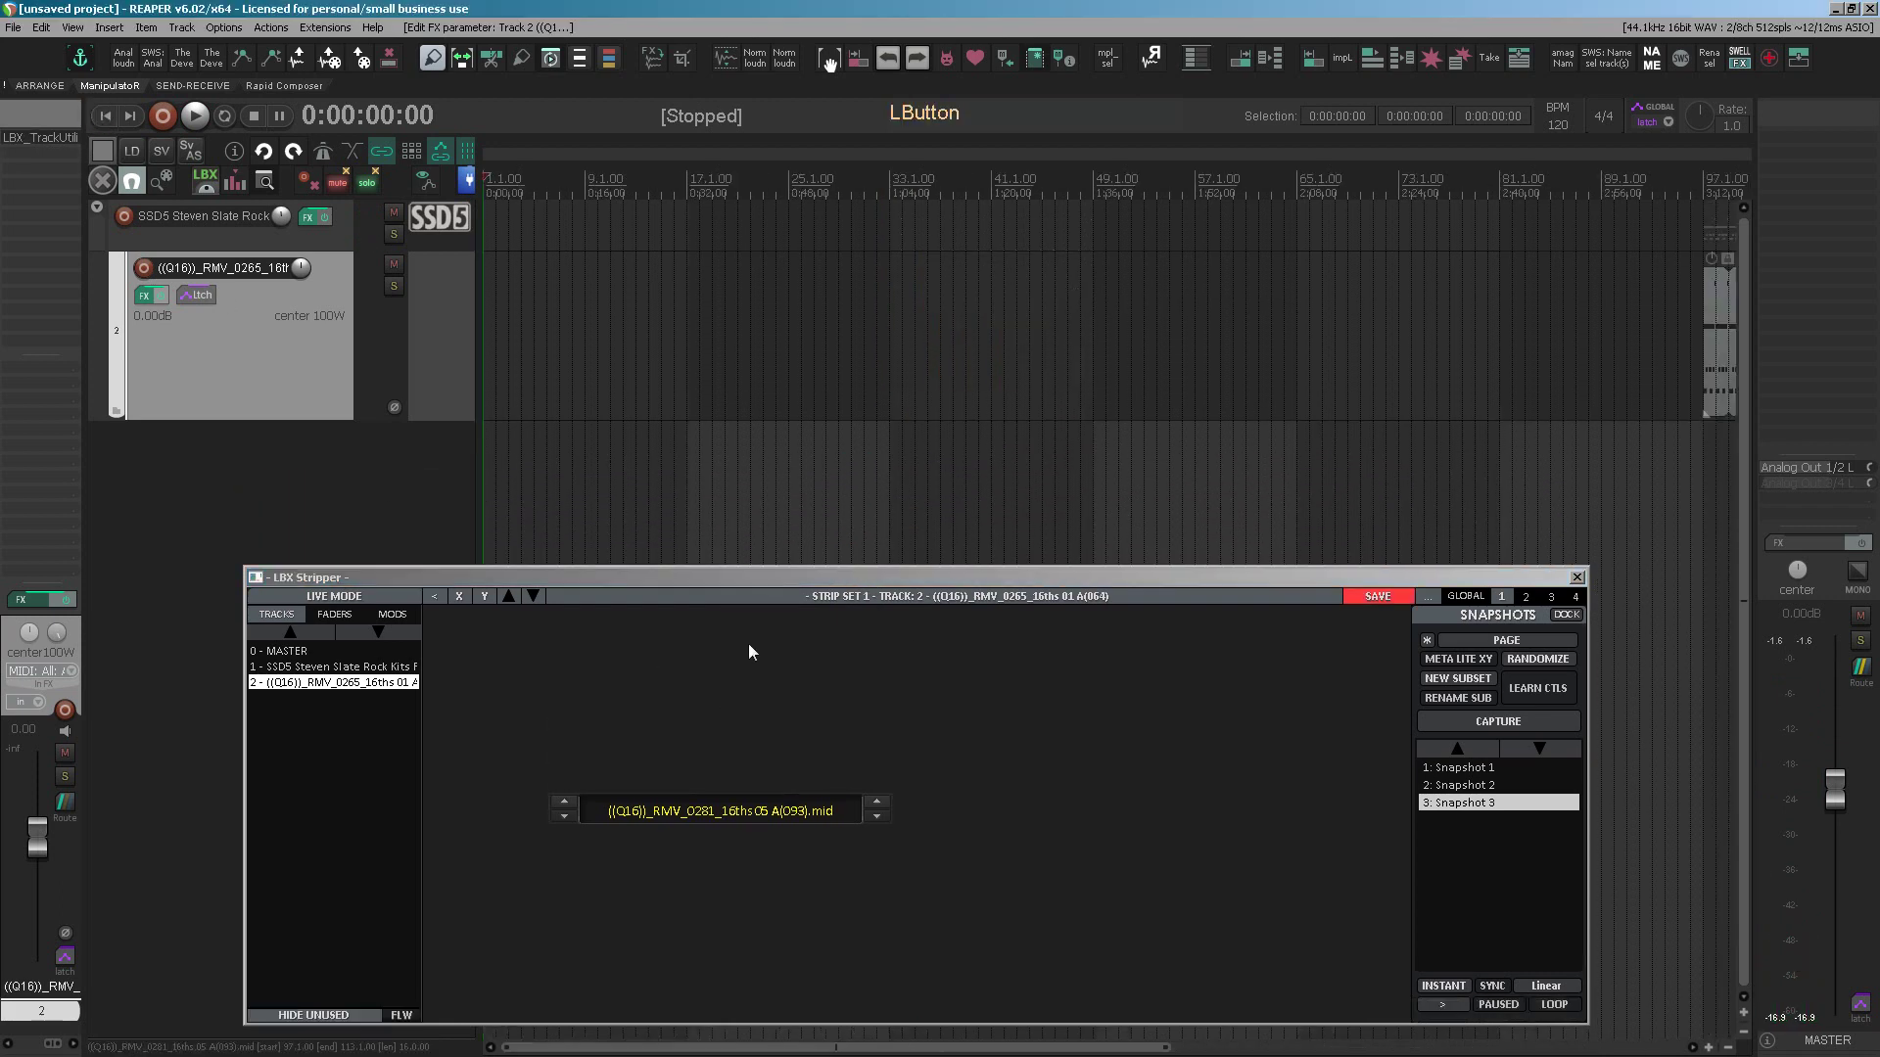
scroll(689, 322, down, 2)
drag(629, 386, 785, 381)
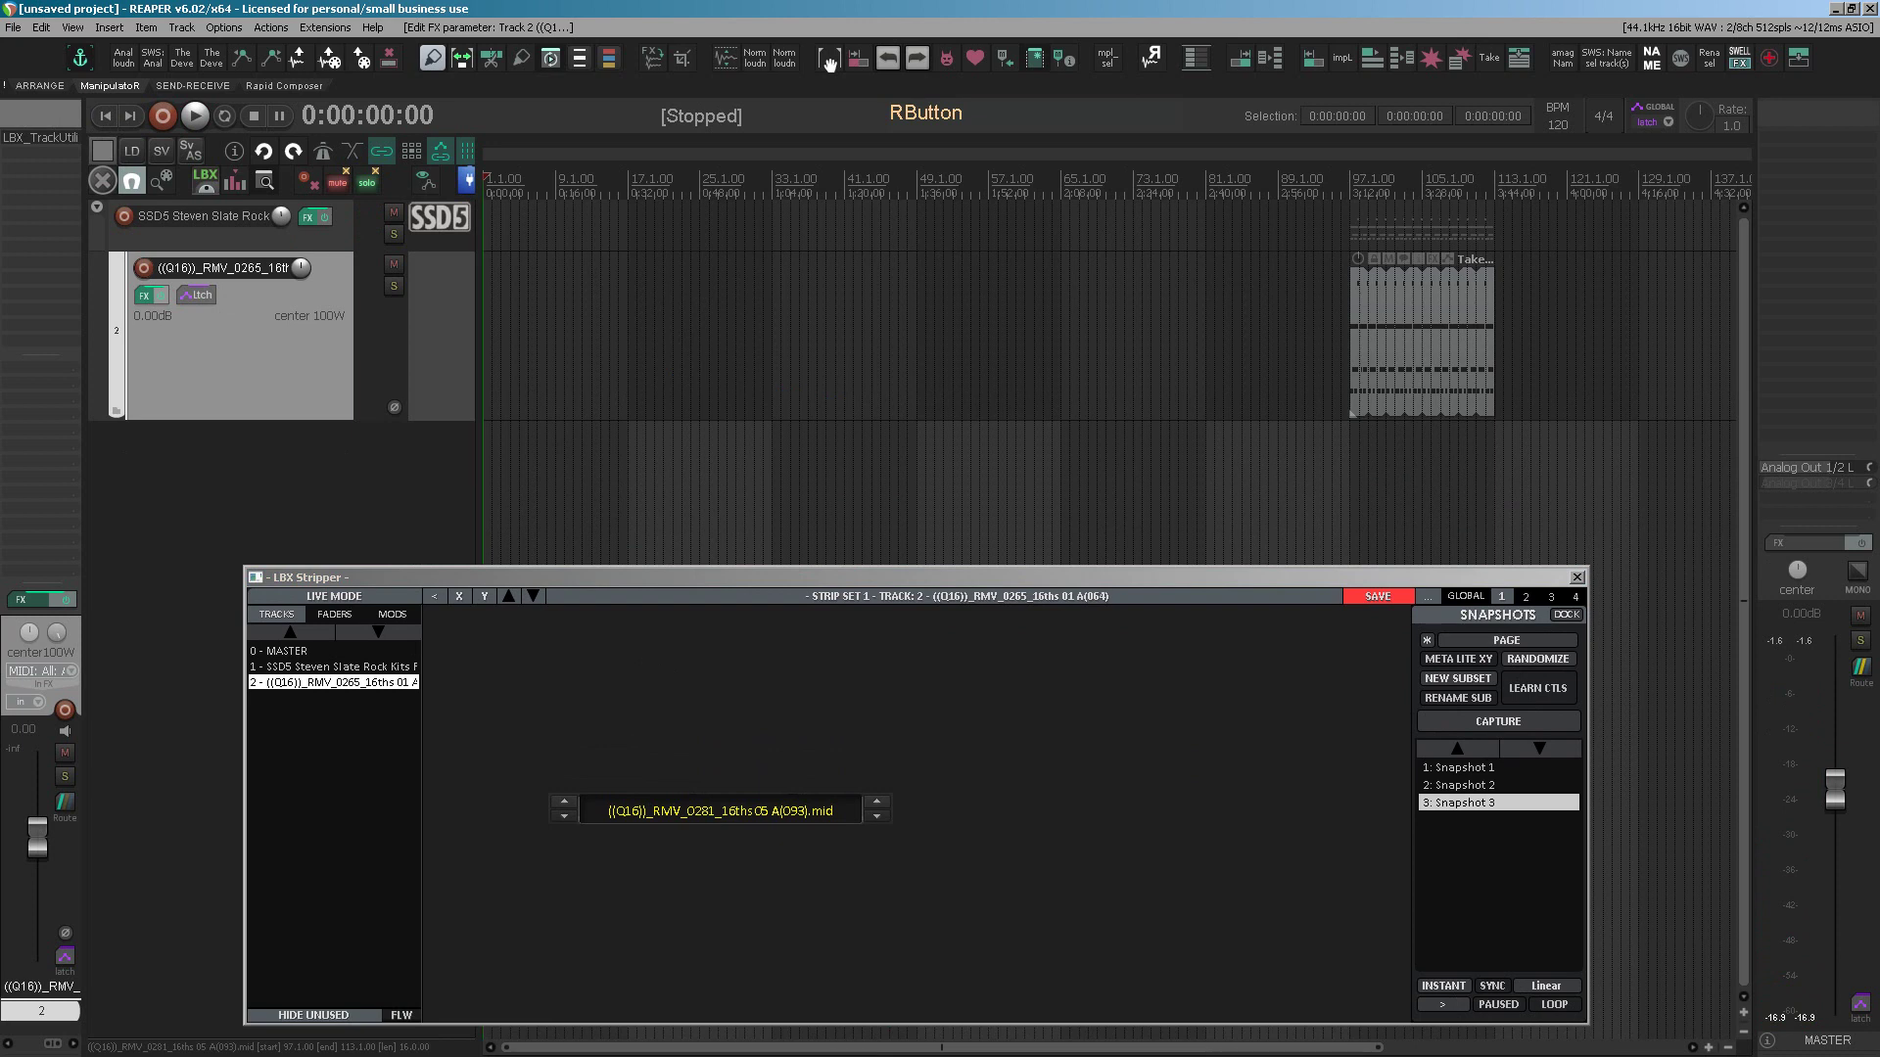
drag(0, 257, 1048, 122)
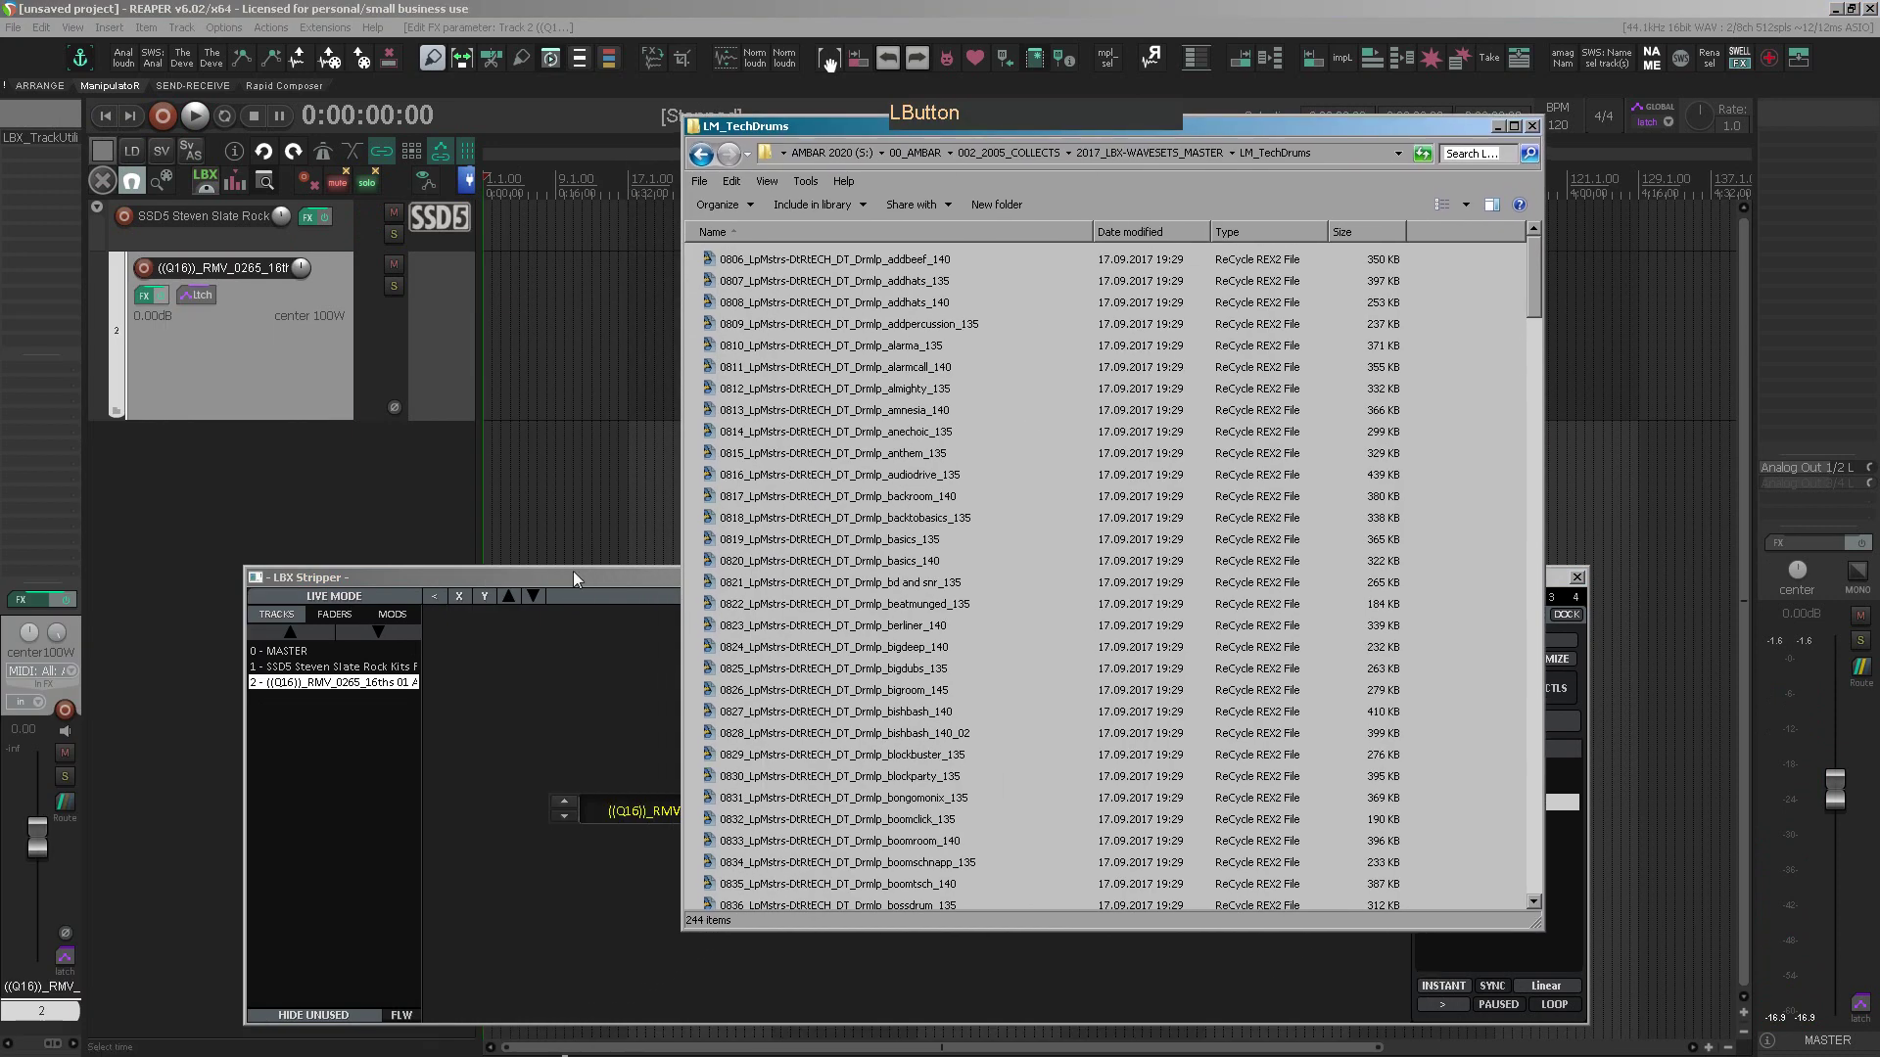
- Select the 25 REX2 loops 0841 through 0865 in the LM_TechDrums folder
drag(363, 577, 0, 561)
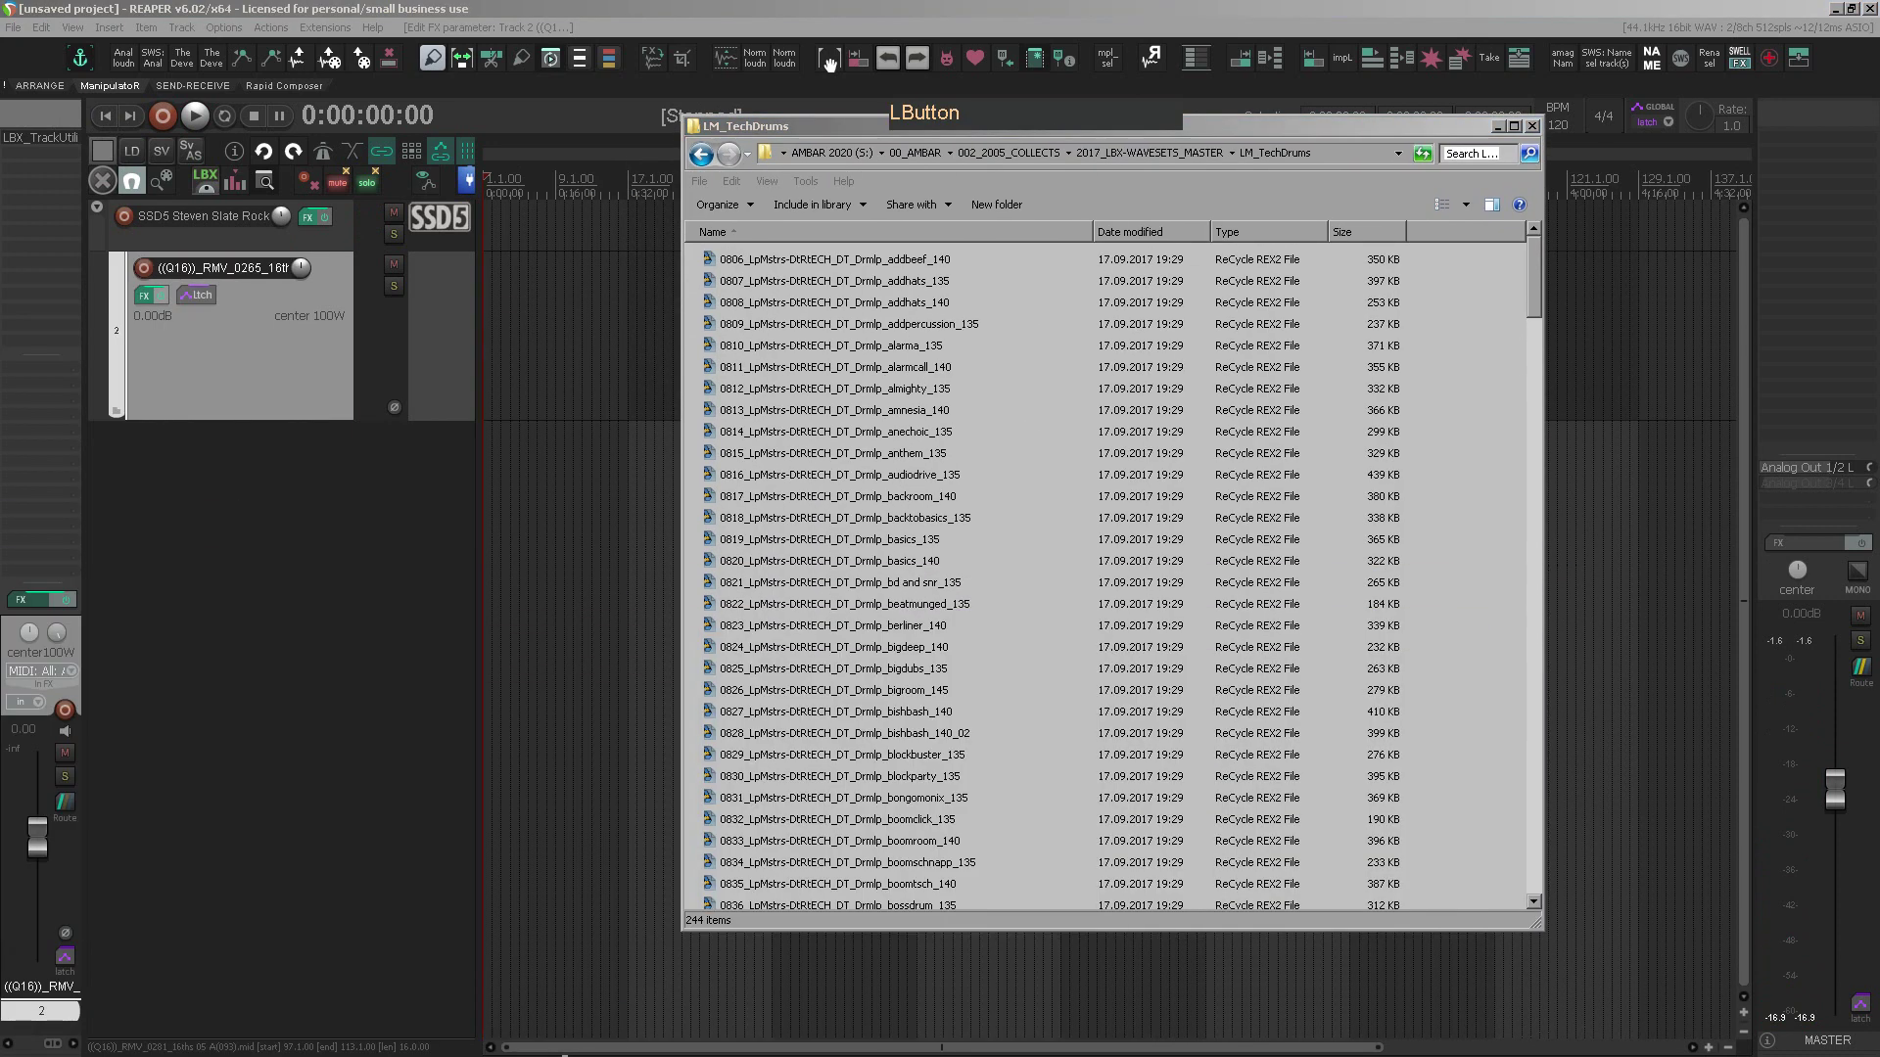
click(801, 504)
scroll(813, 548, down, 7)
click(822, 576)
scroll(823, 578, down, 5)
shift+click(864, 765)
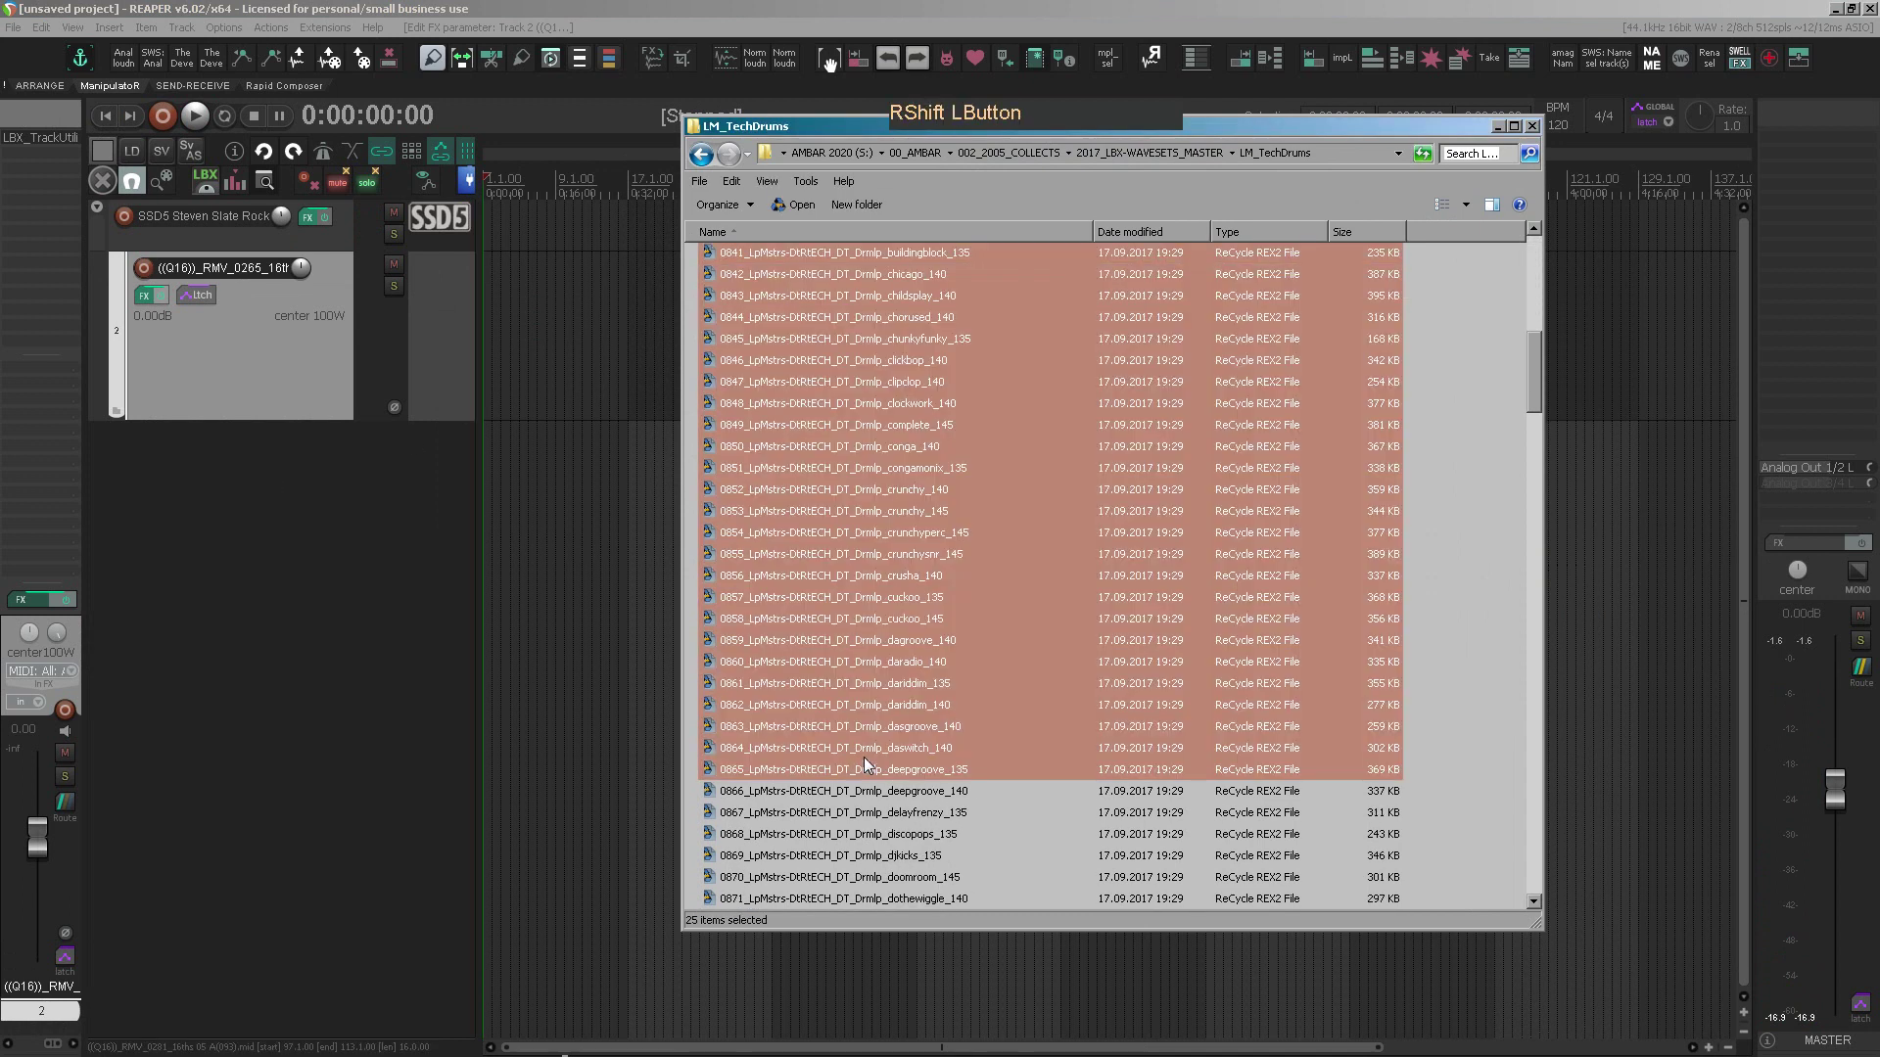
scroll(766, 514, up, 4)
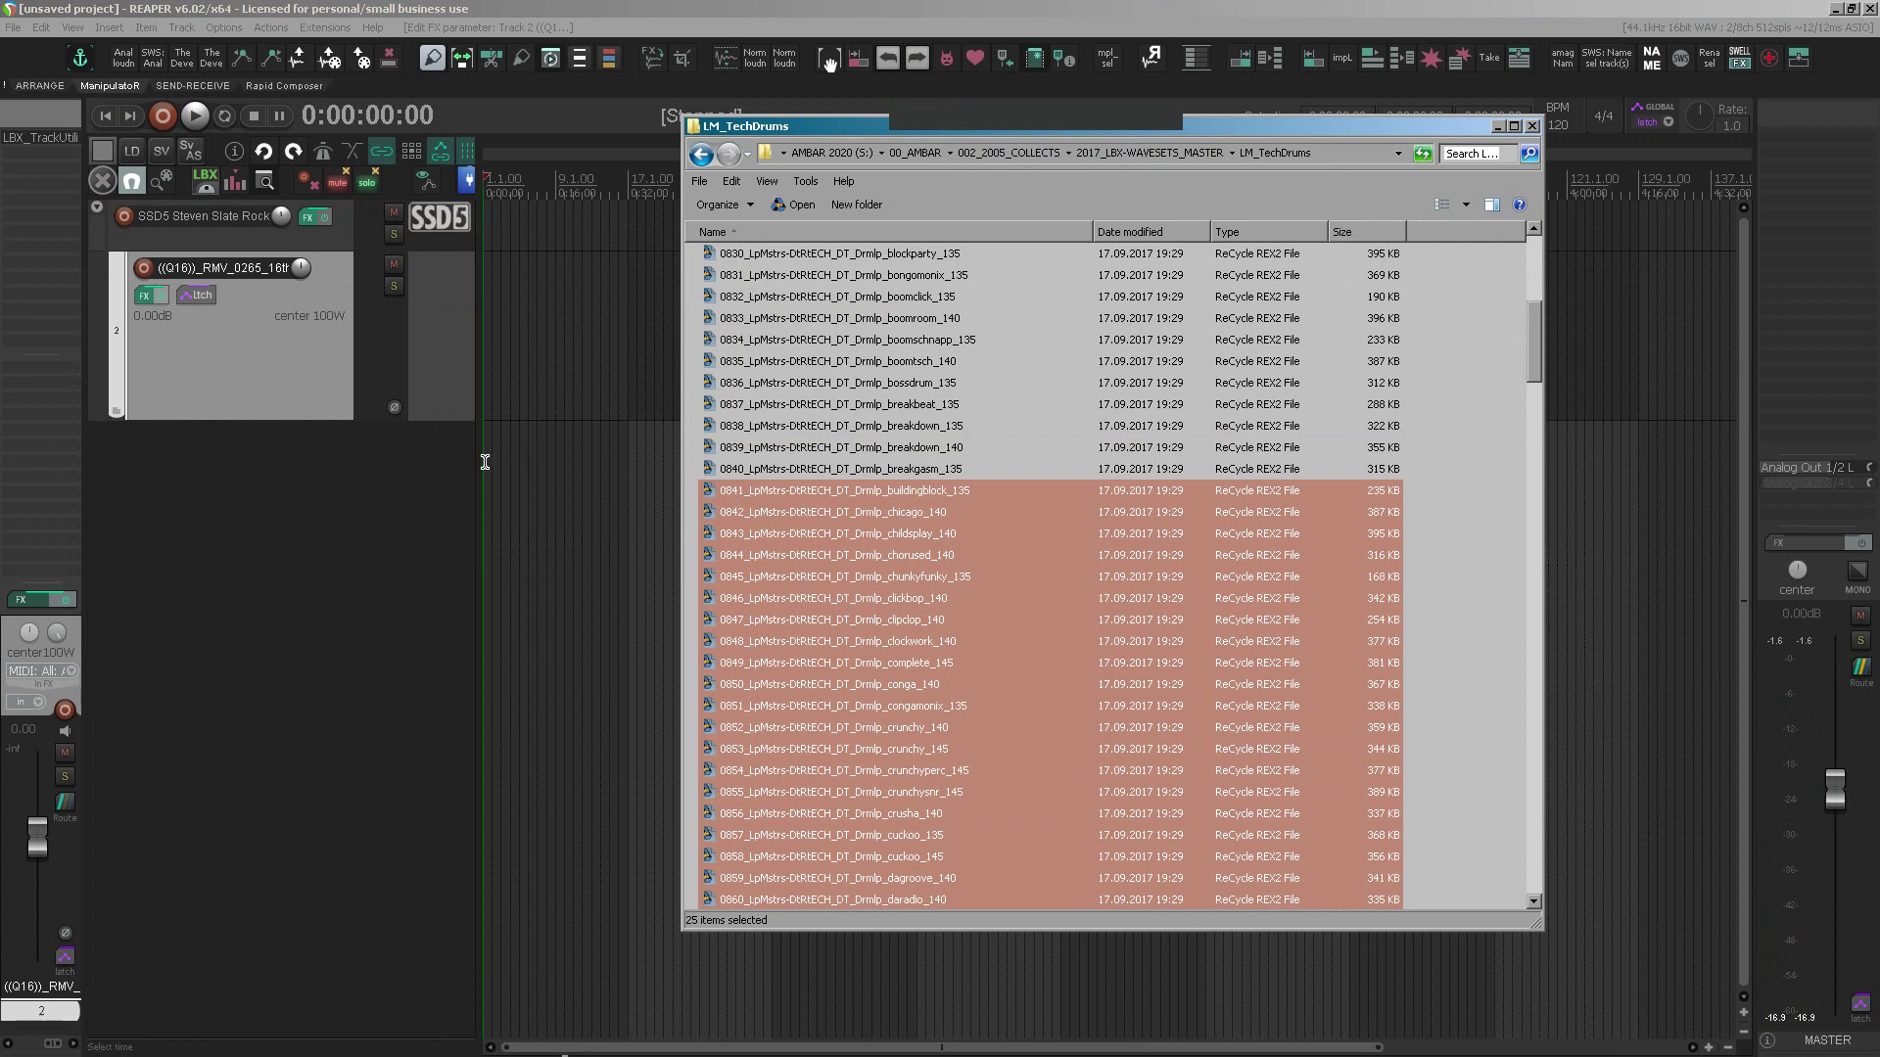
- Bring the REAPER project back to the front
right_click(510, 497)
scroll(509, 476, up, 8)
click(104, 116)
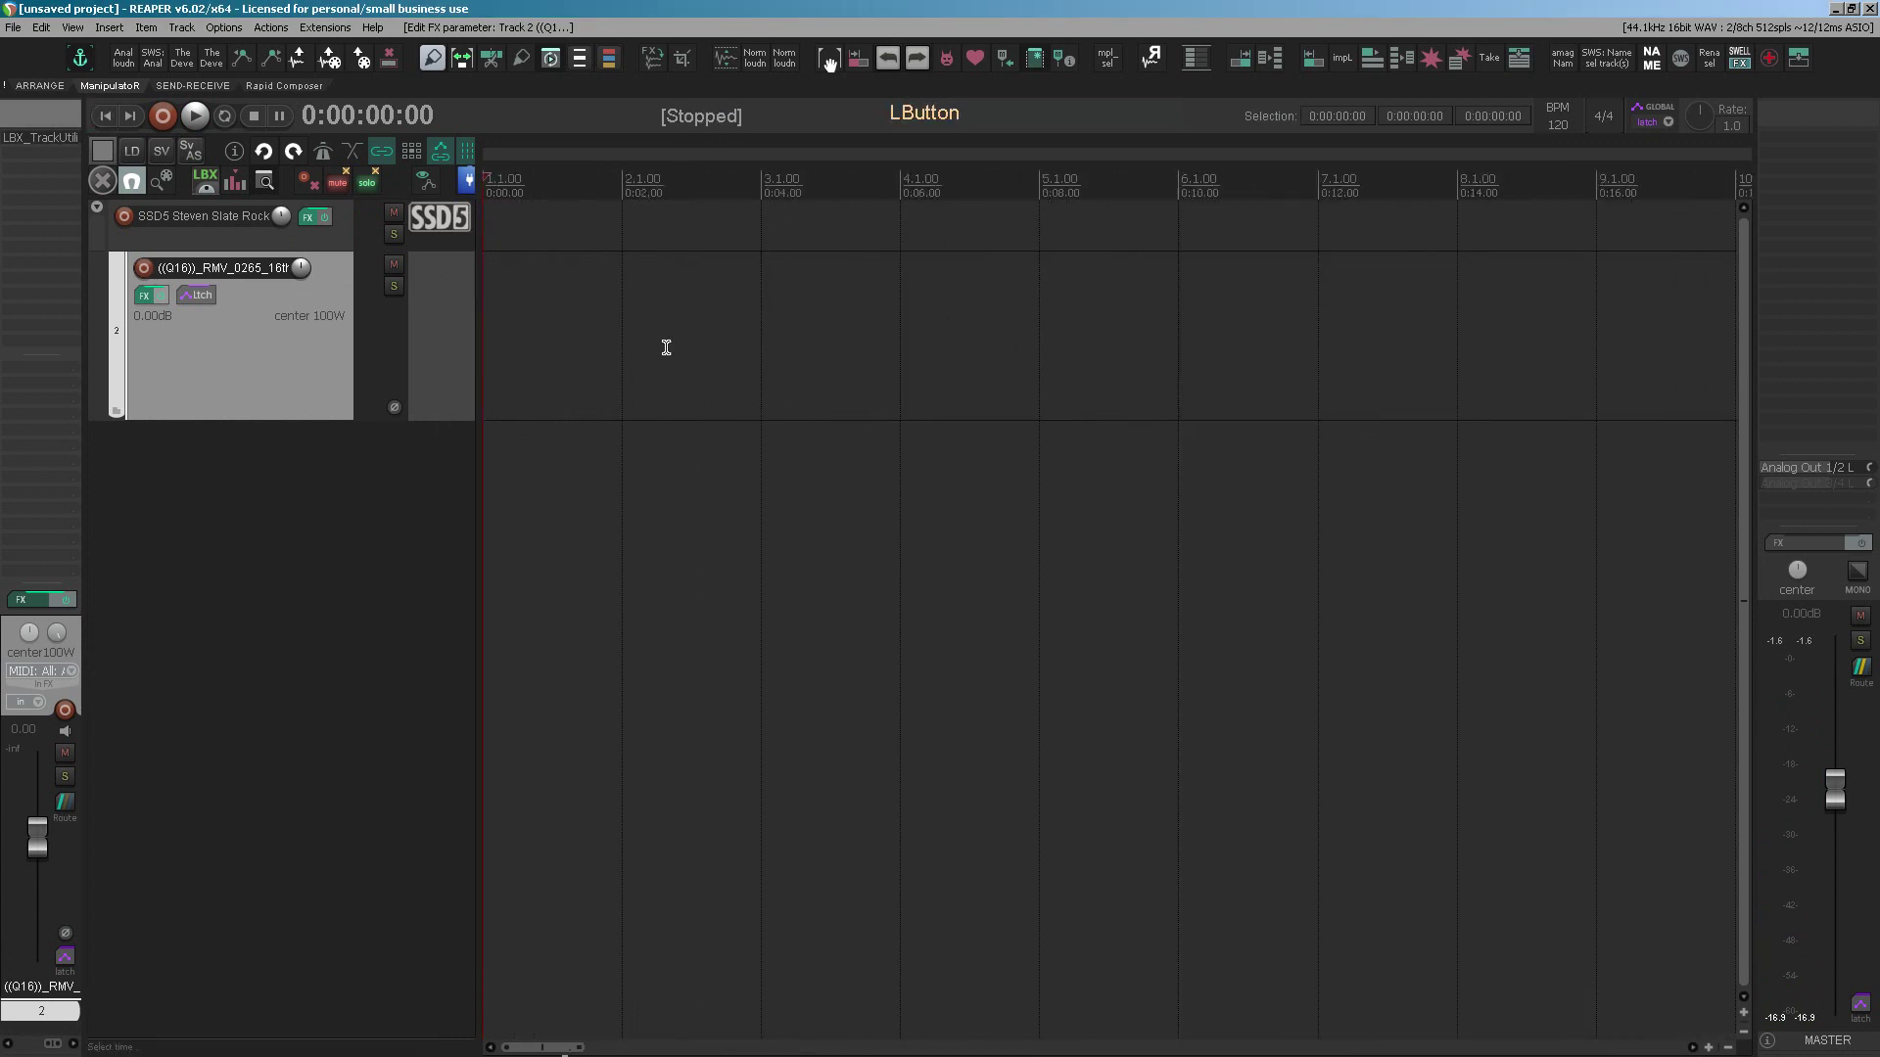
- Drop the 25 selected loops into the project, each on its own new track
scroll(666, 348, down, 2)
click(830, 62)
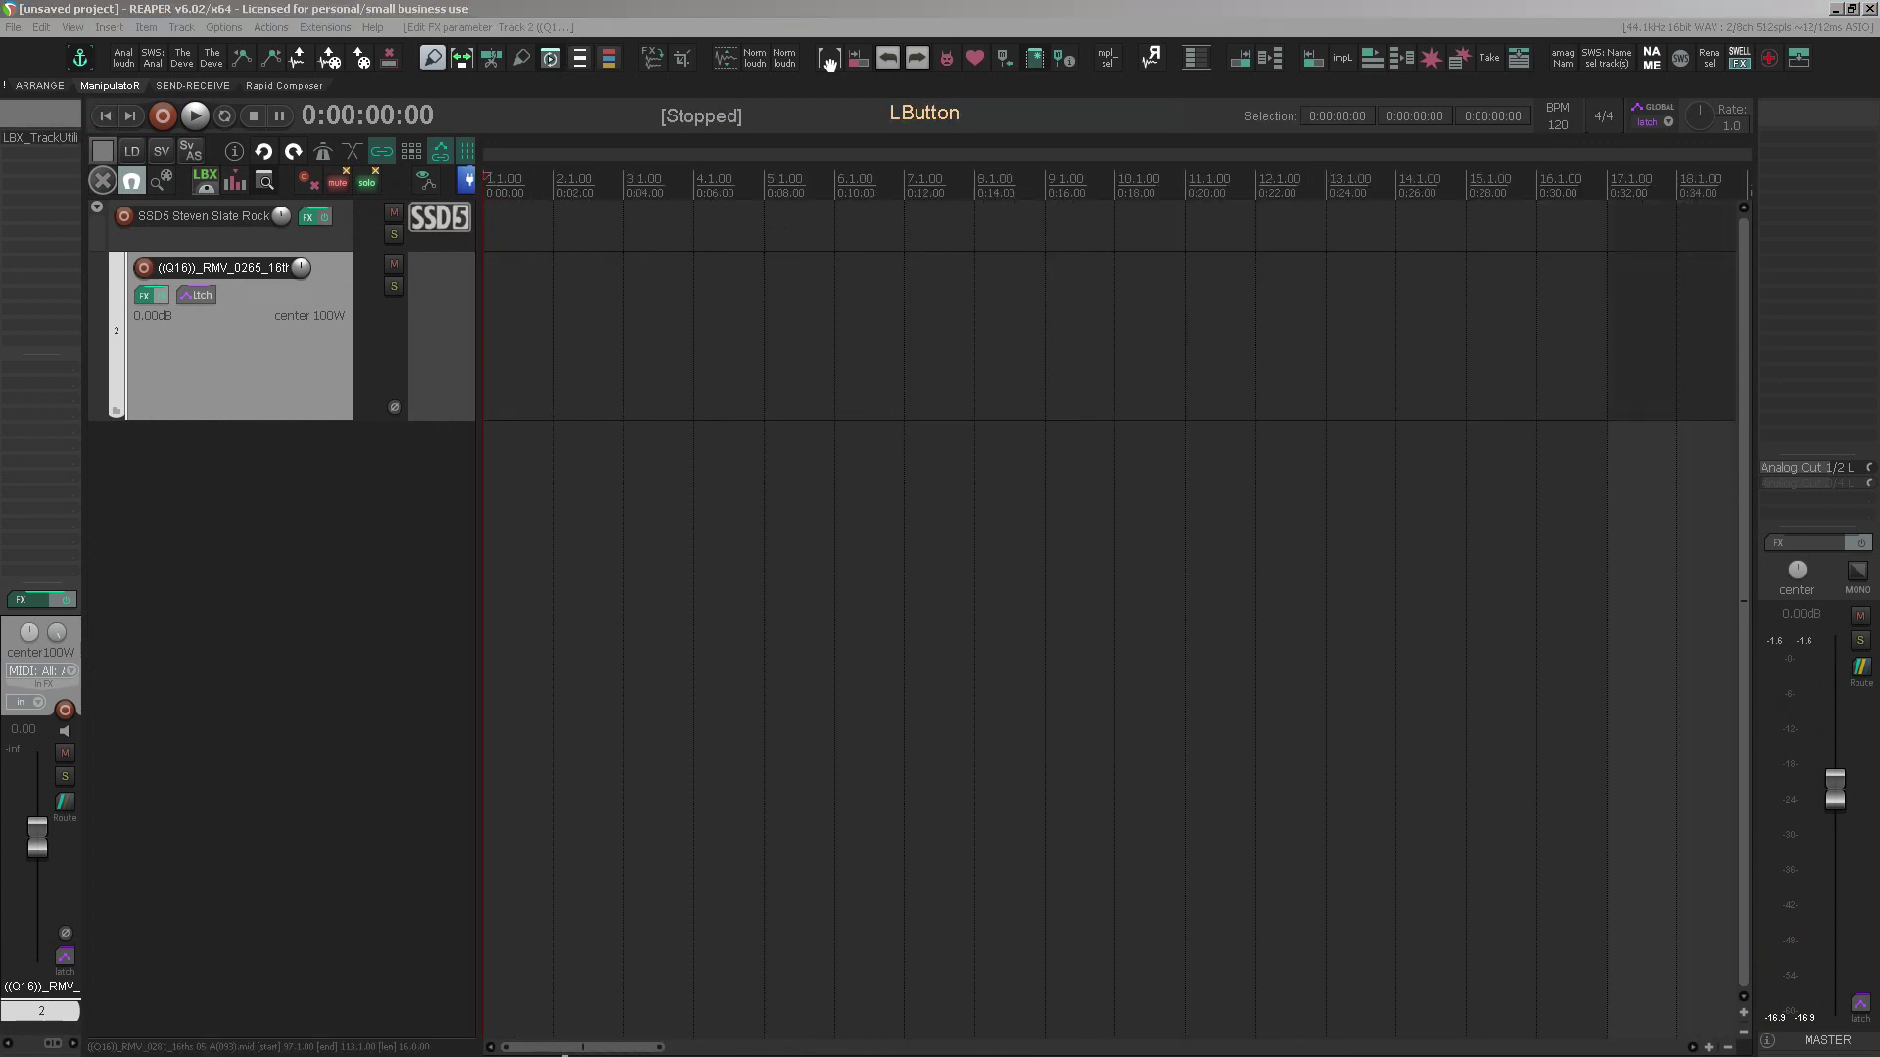
drag(683, 487, 508, 486)
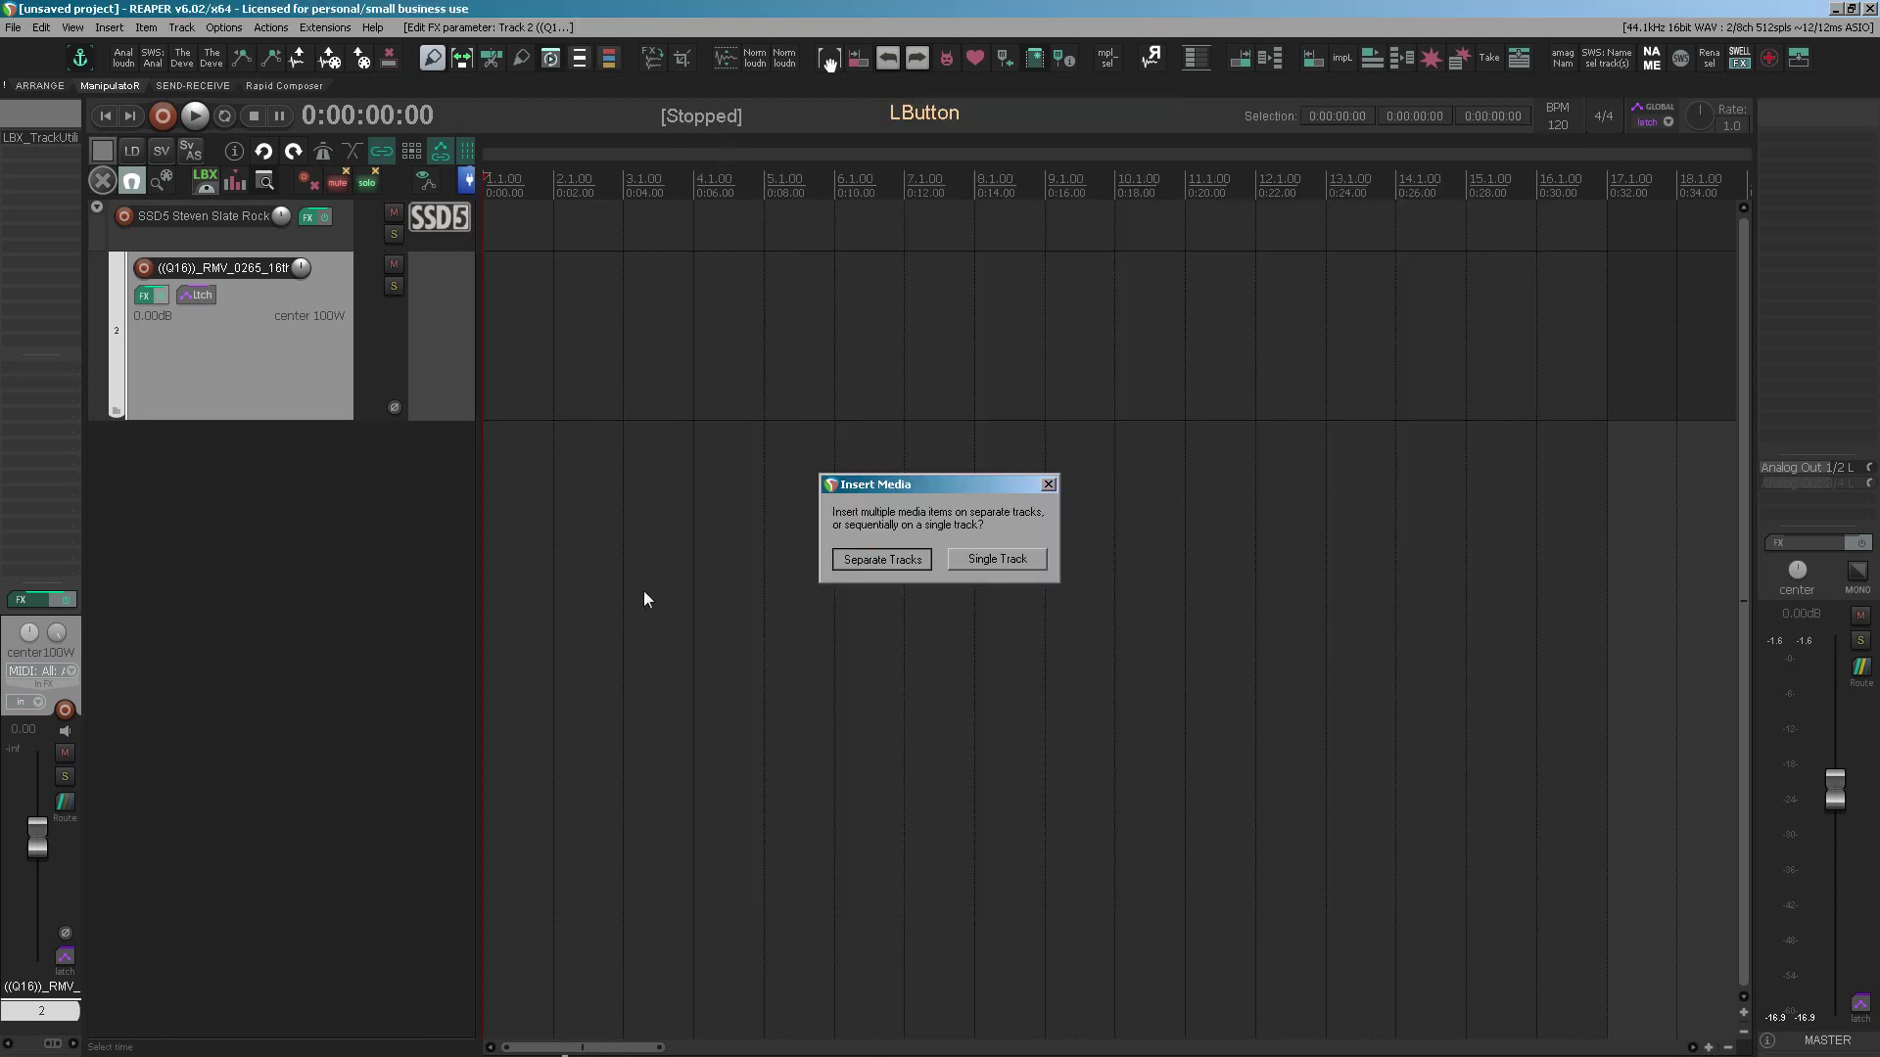
key(Return)
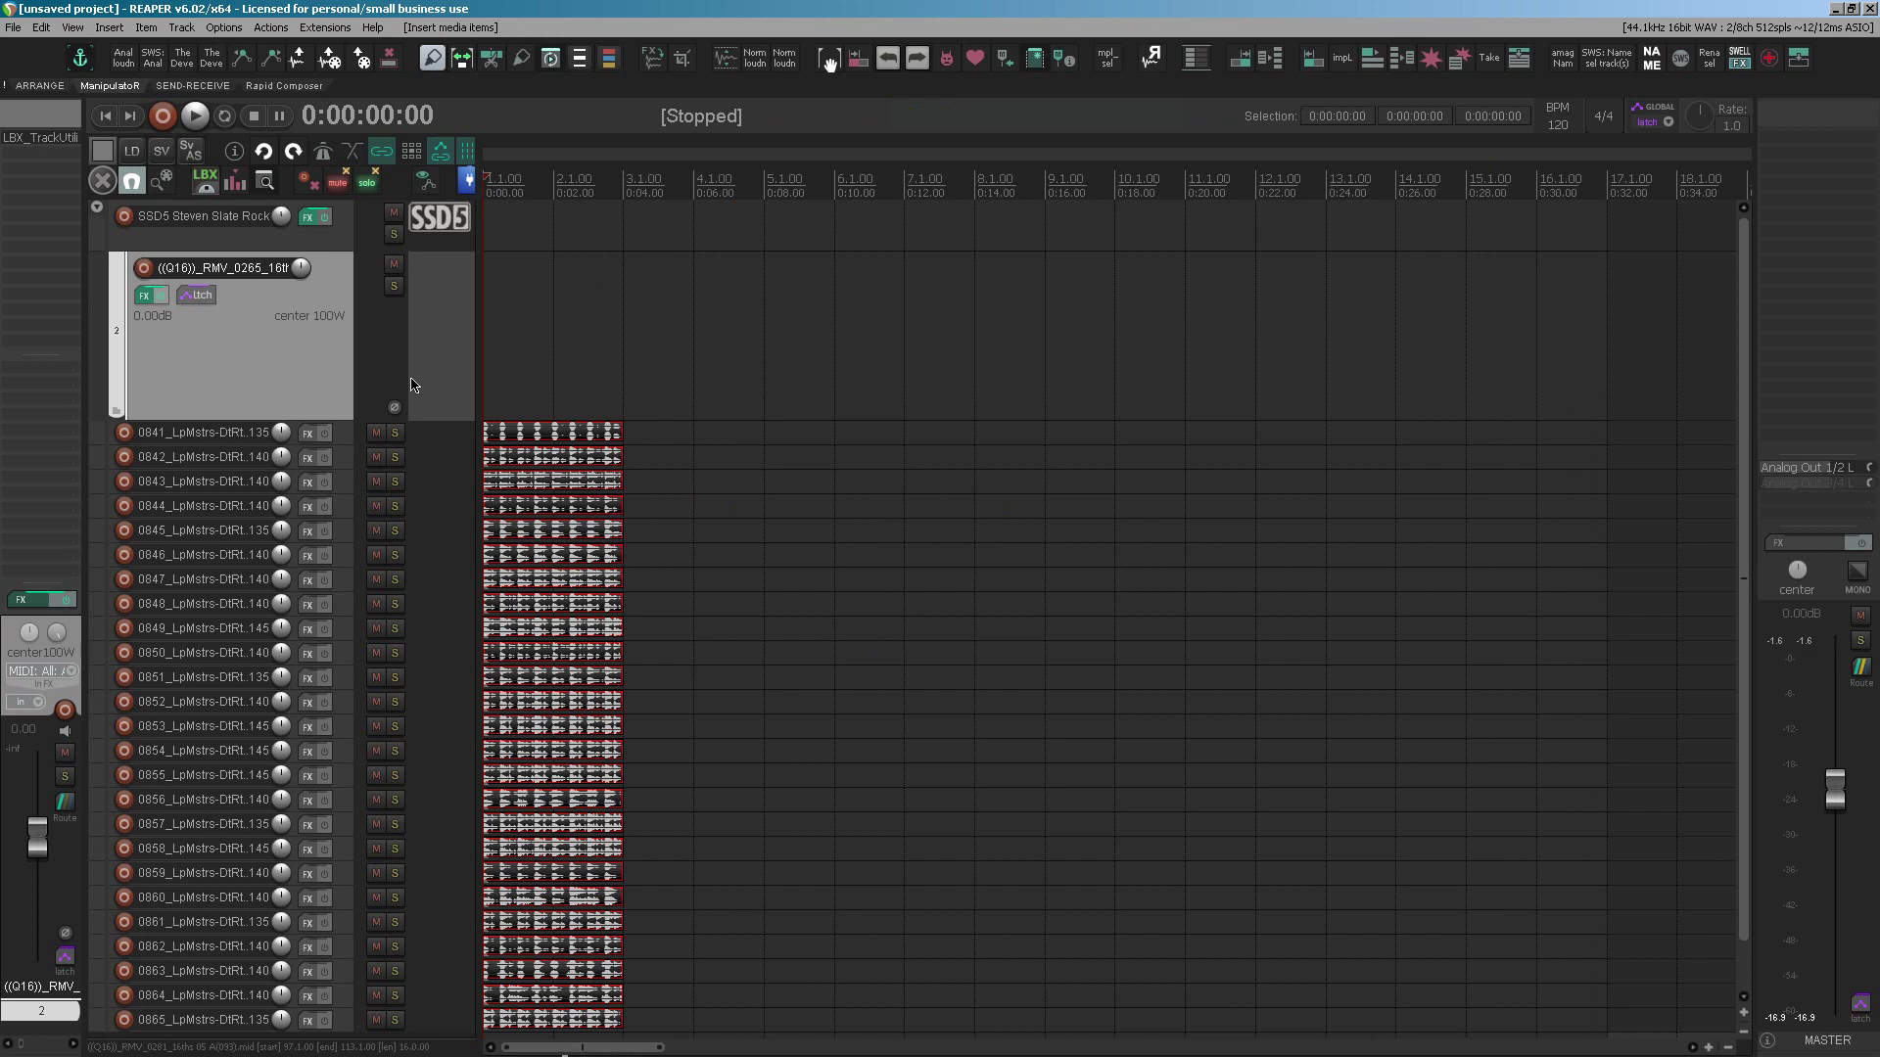
- Select all 25 drum-loop items and make the 0841 track much taller
scroll(411, 385, down, 3)
right_click(720, 362)
drag(634, 248, 453, 861)
drag(354, 261, 348, 372)
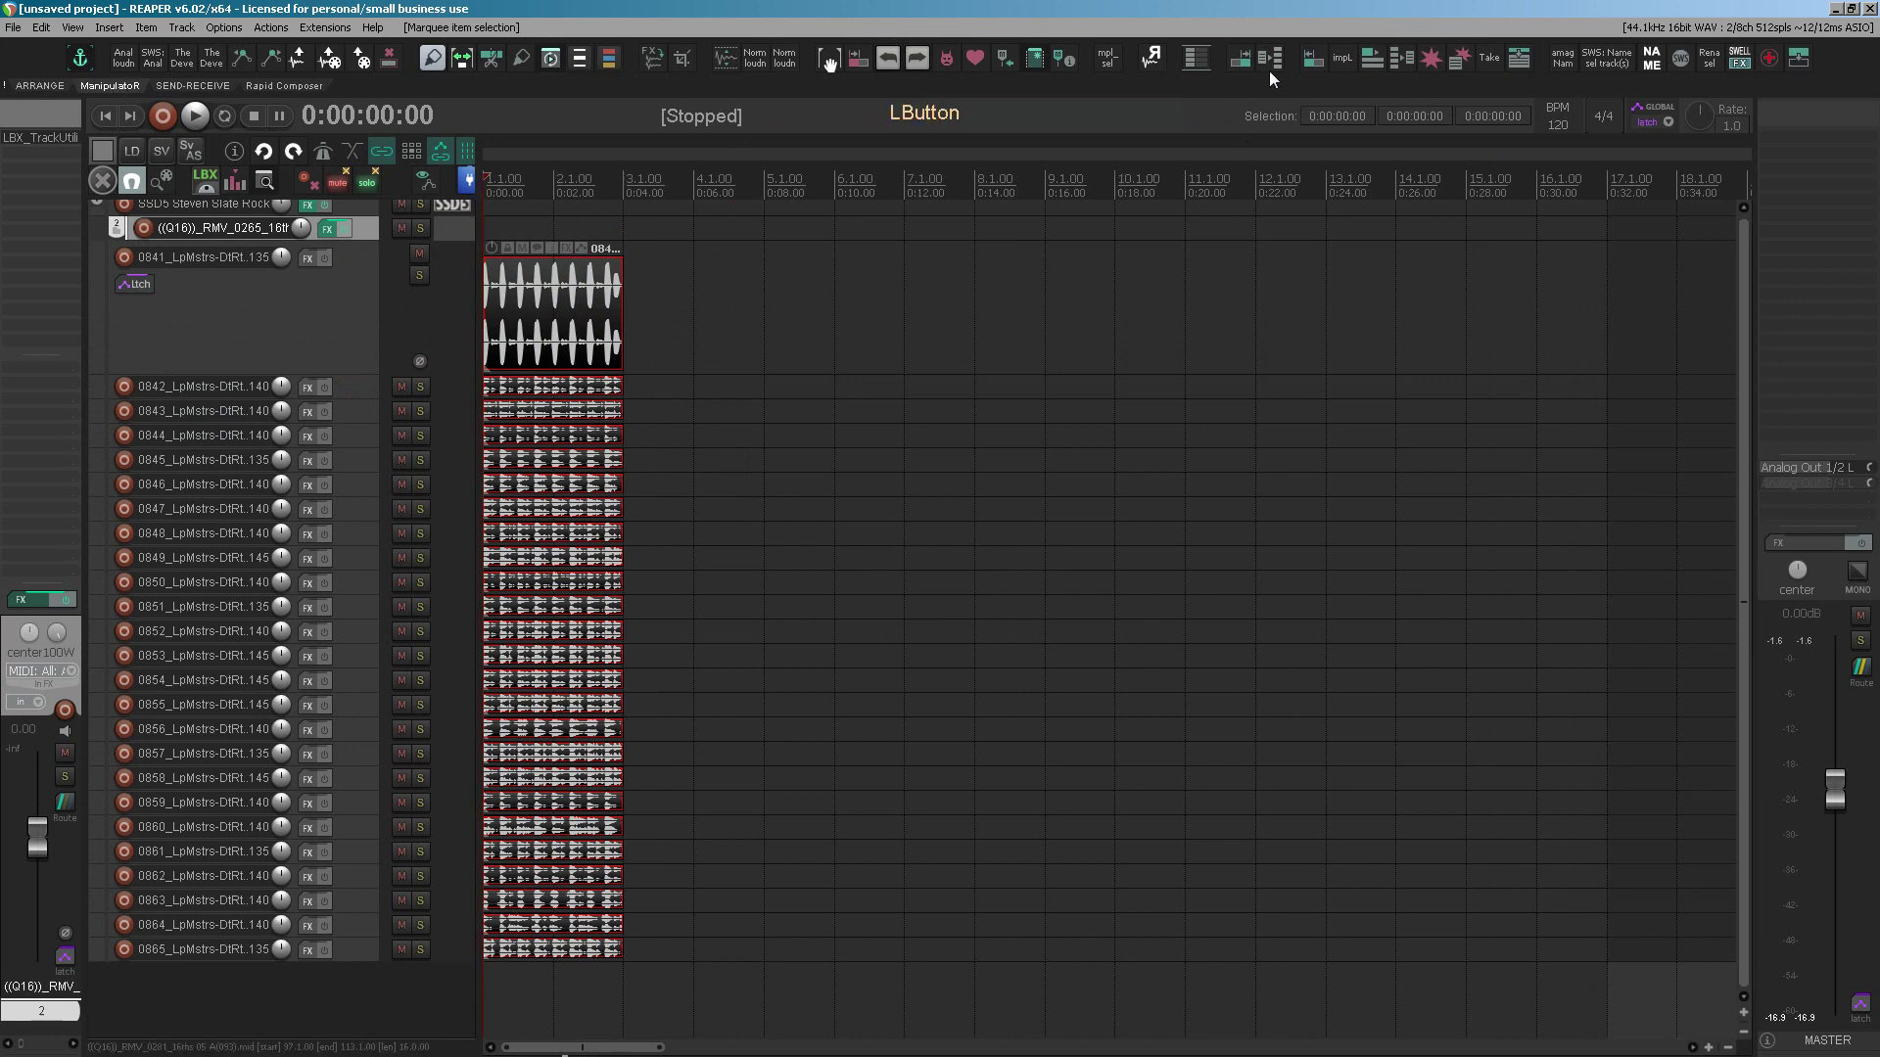
- Implode the loop items into takes of one item, enable Loop source and extend it to bar 17
click(1371, 58)
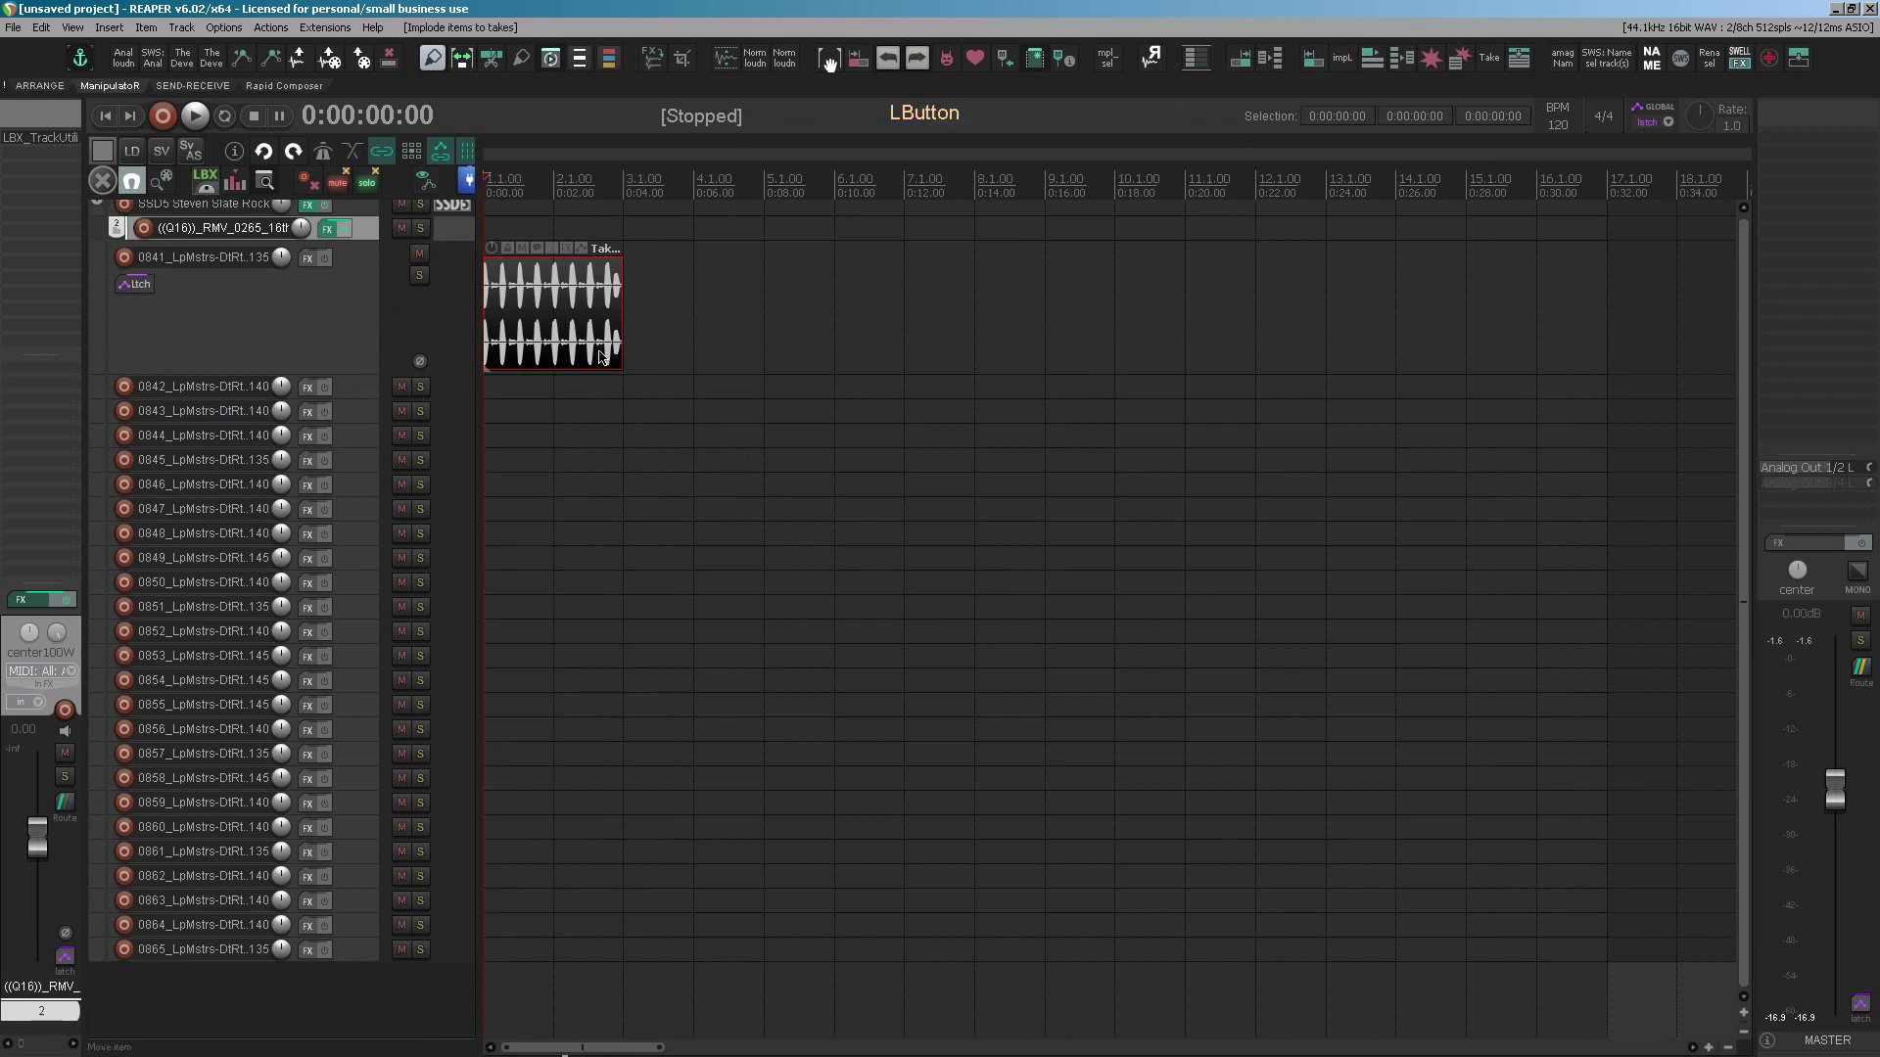
drag(621, 313, 653, 372)
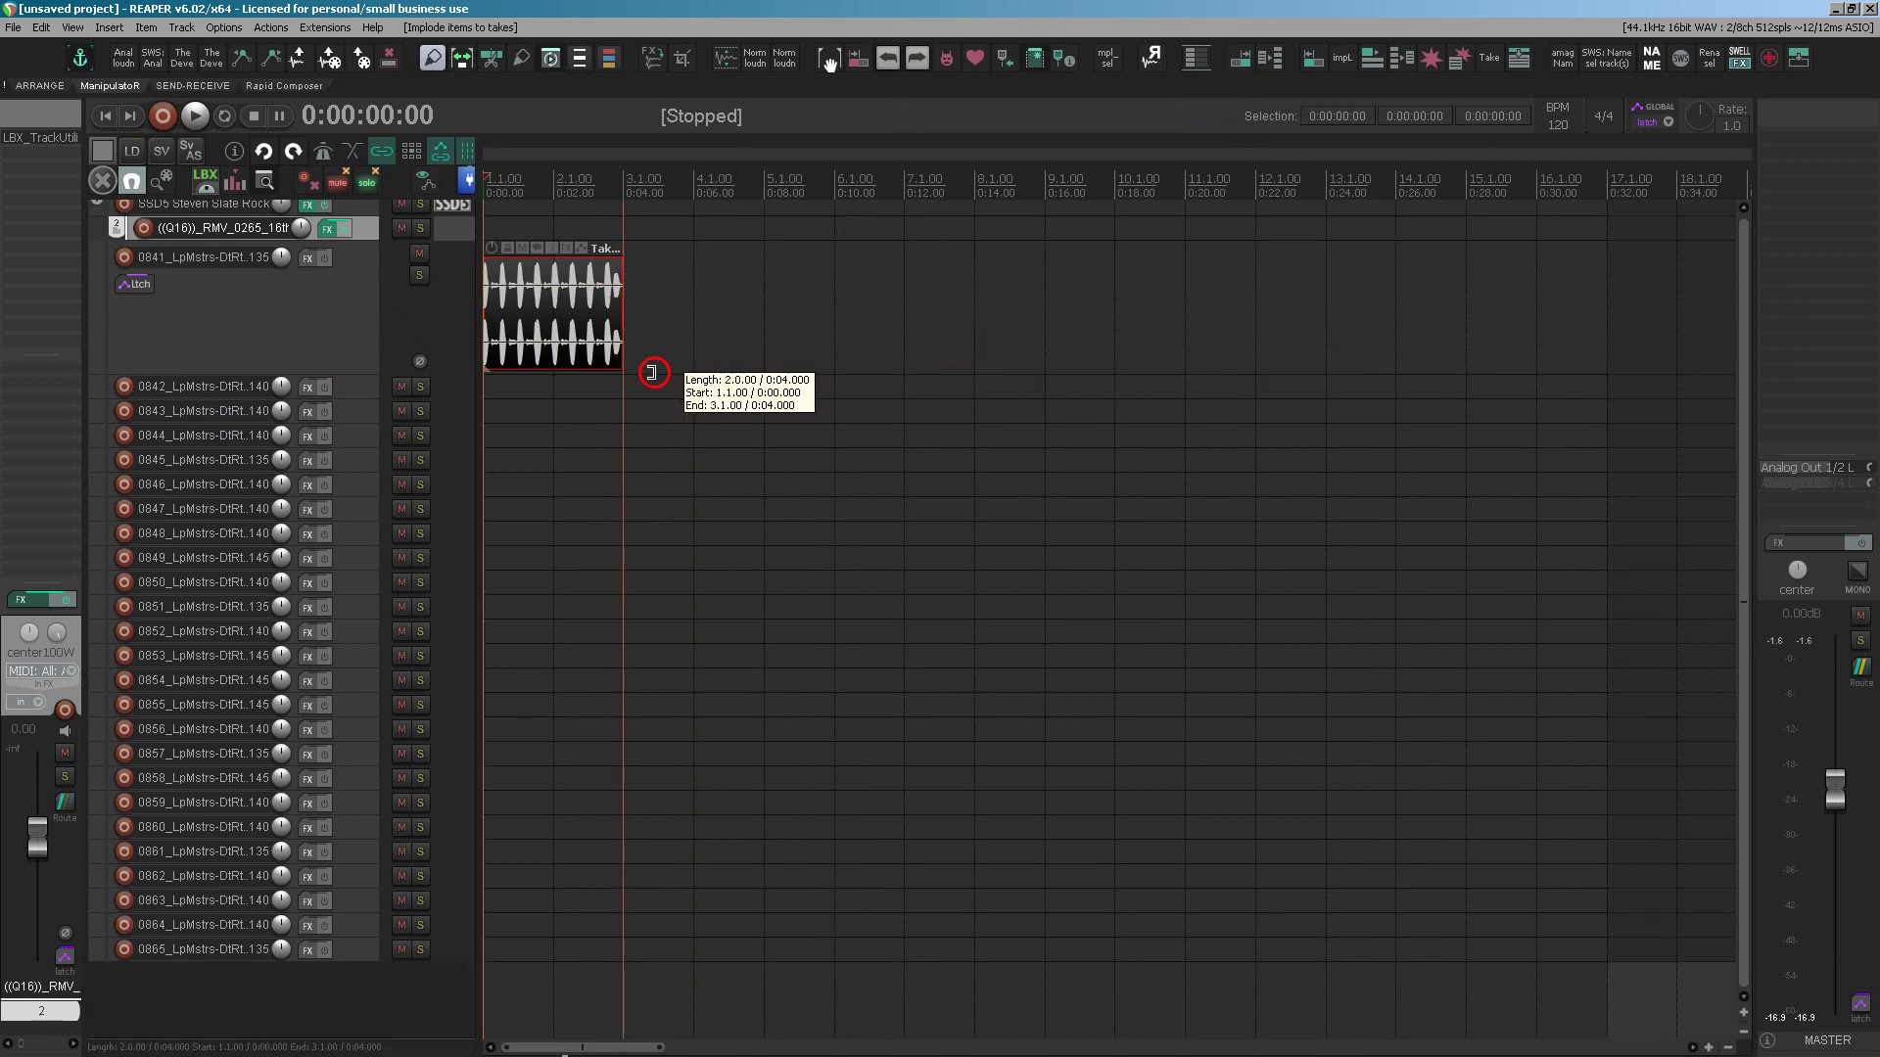
click(546, 63)
drag(617, 306, 1609, 343)
- Delete the empty tracks 0842 through 0865, leaving track 0841 selected
scroll(751, 364, down, 1)
scroll(751, 363, down, 1)
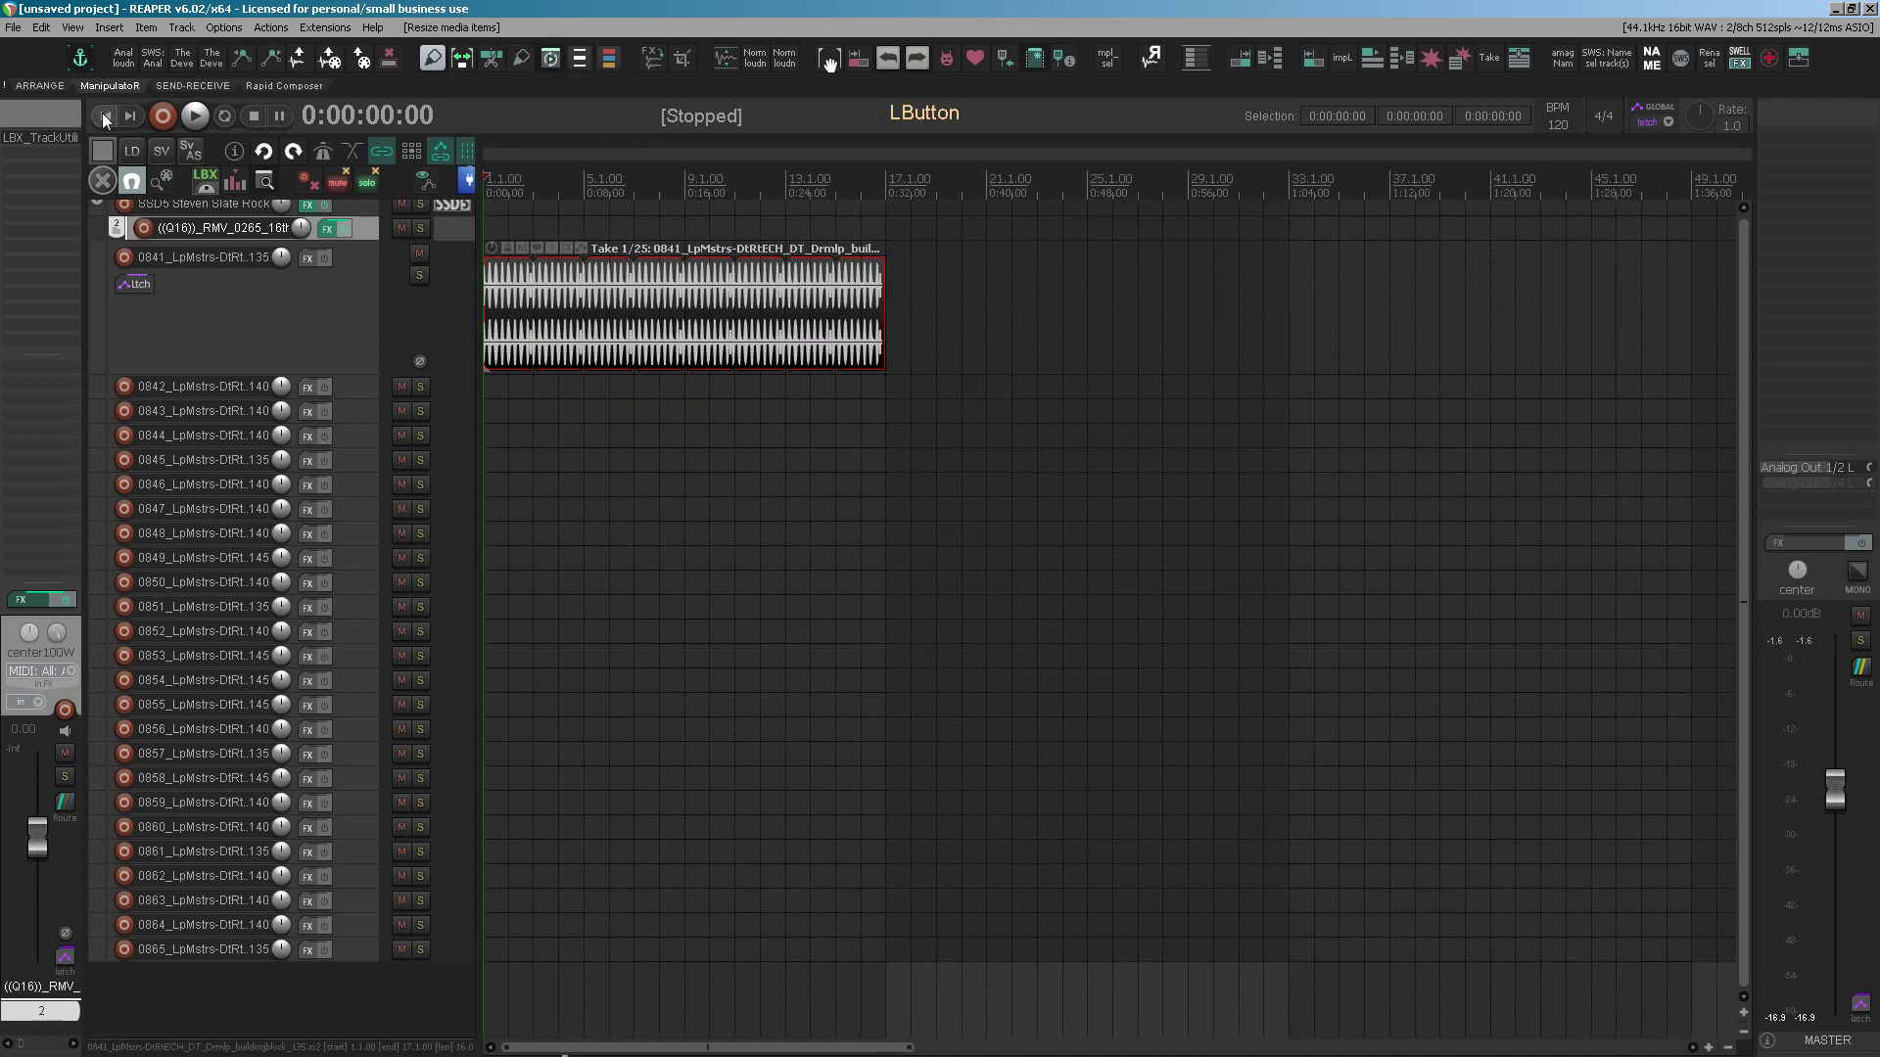
click(144, 388)
shift+click(199, 945)
key(Delete)
click(270, 347)
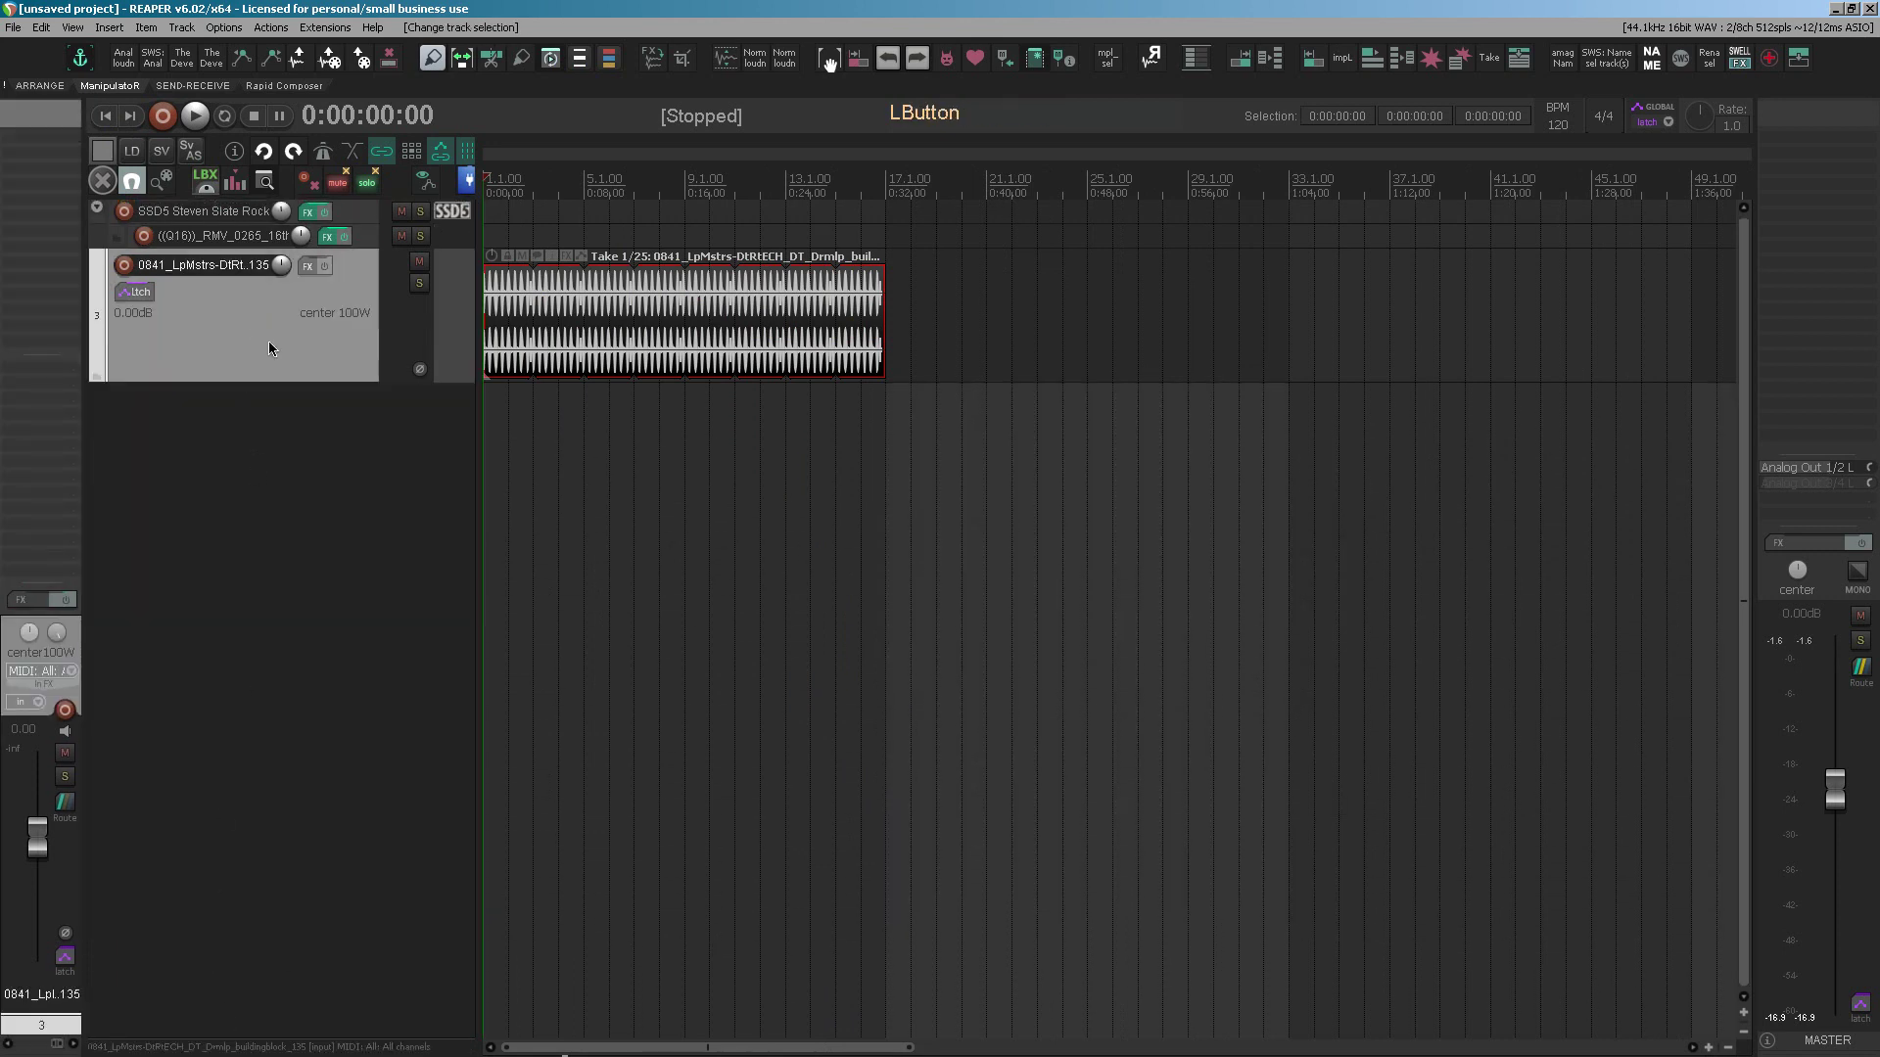
click(828, 62)
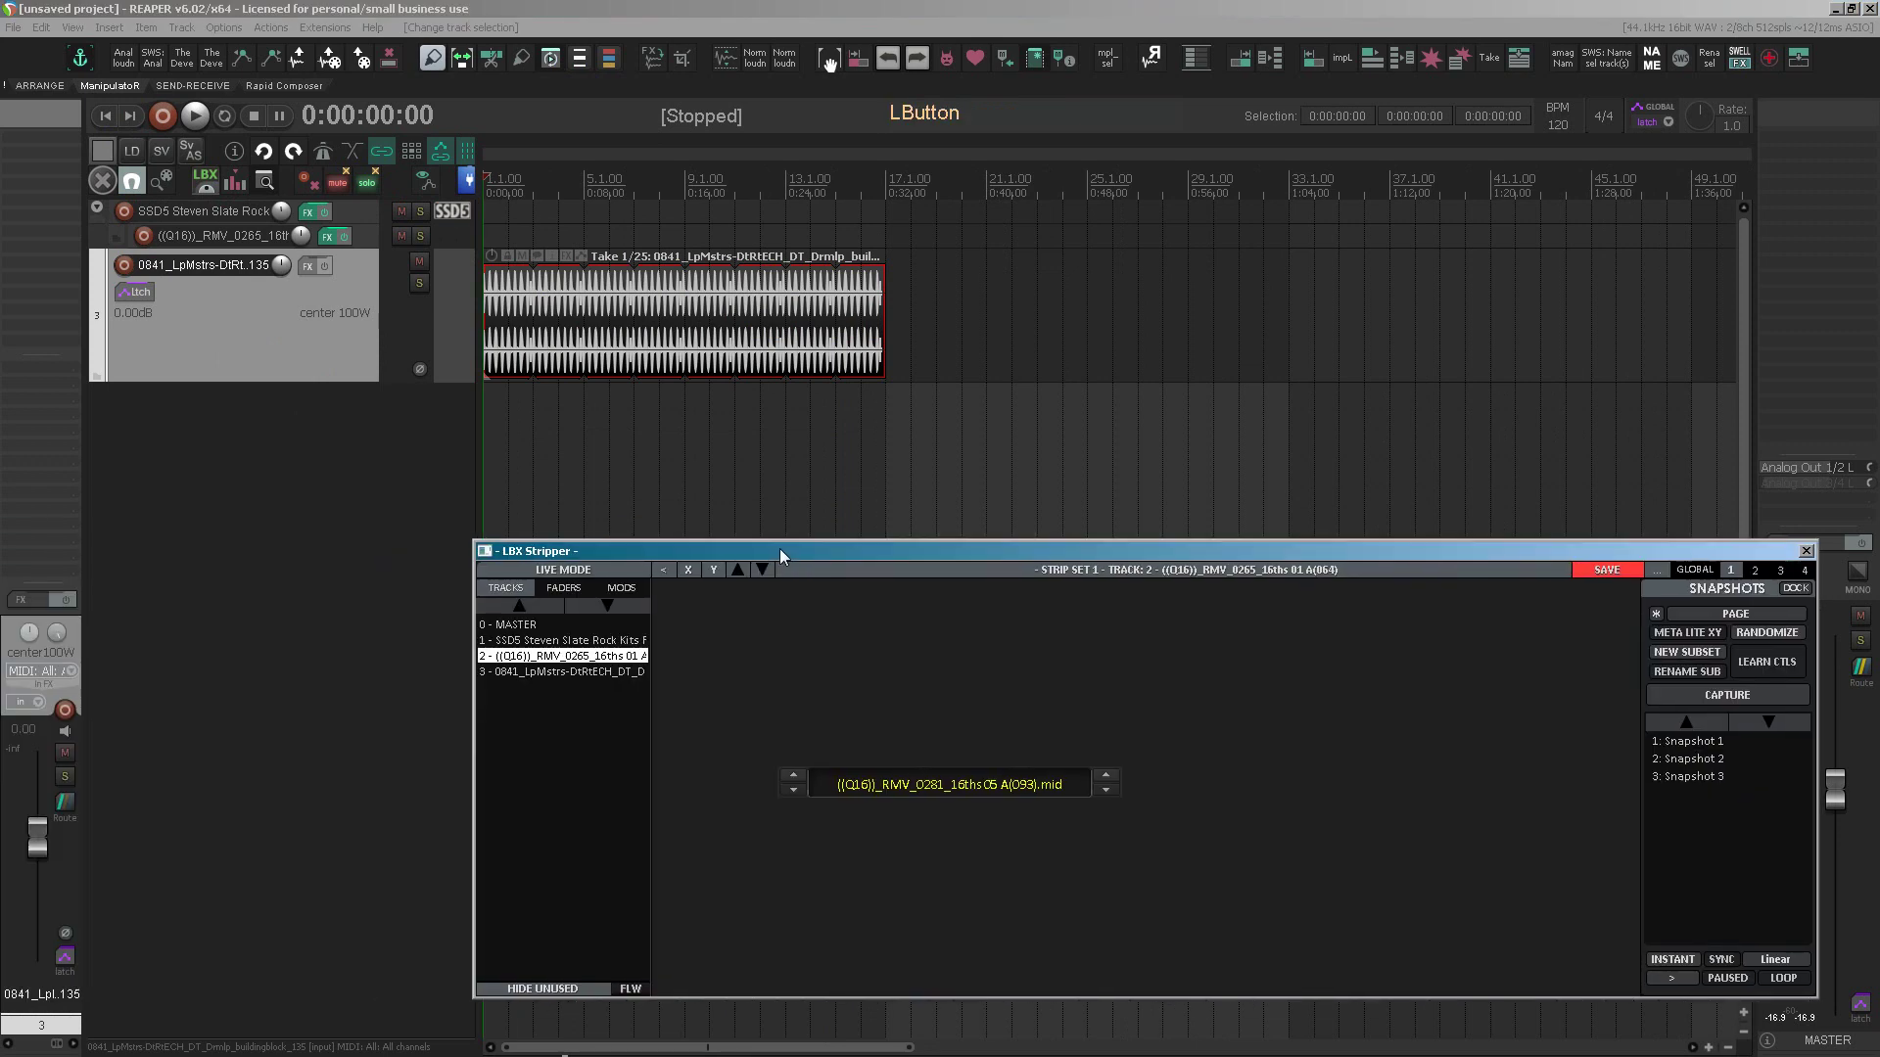
- Move the loop item to bar 97.1 and set a time selection from 97.1 to 113.1
drag(781, 554, 555, 535)
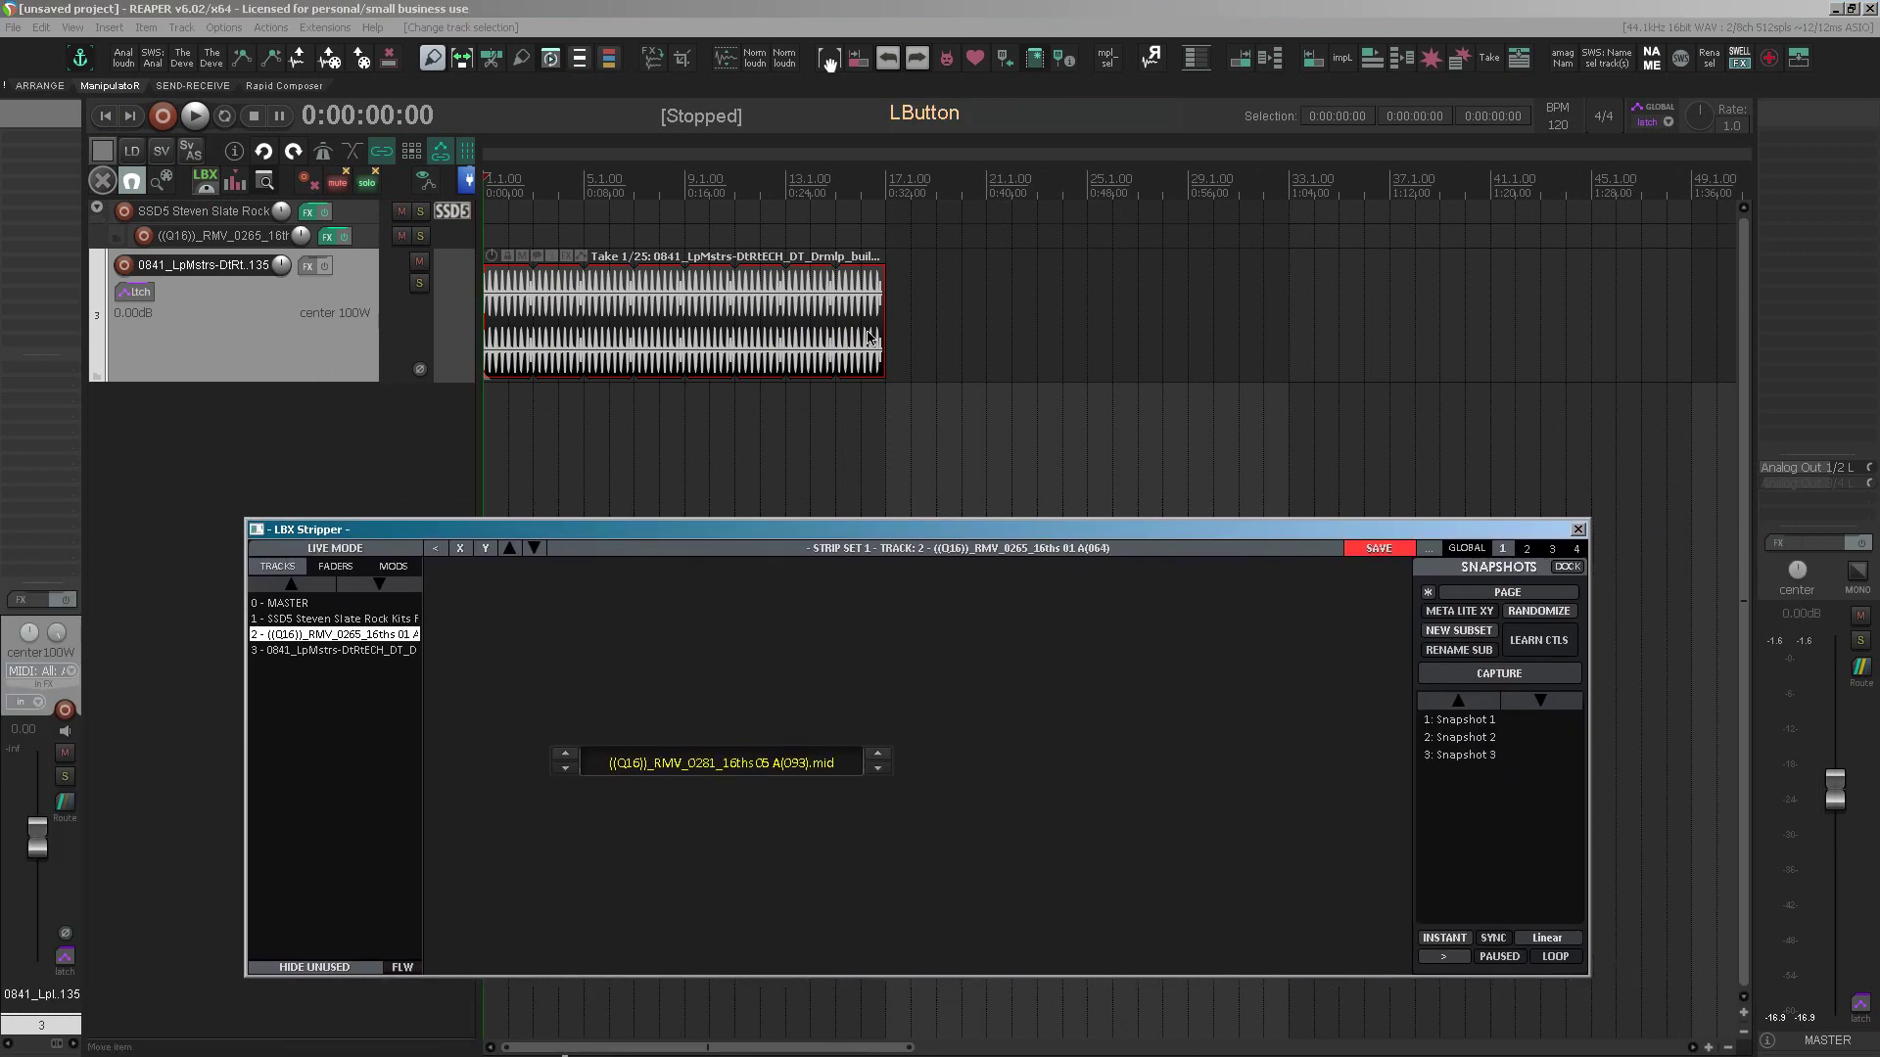
right_click(777, 435)
scroll(777, 330, down, 2)
scroll(764, 330, down, 3)
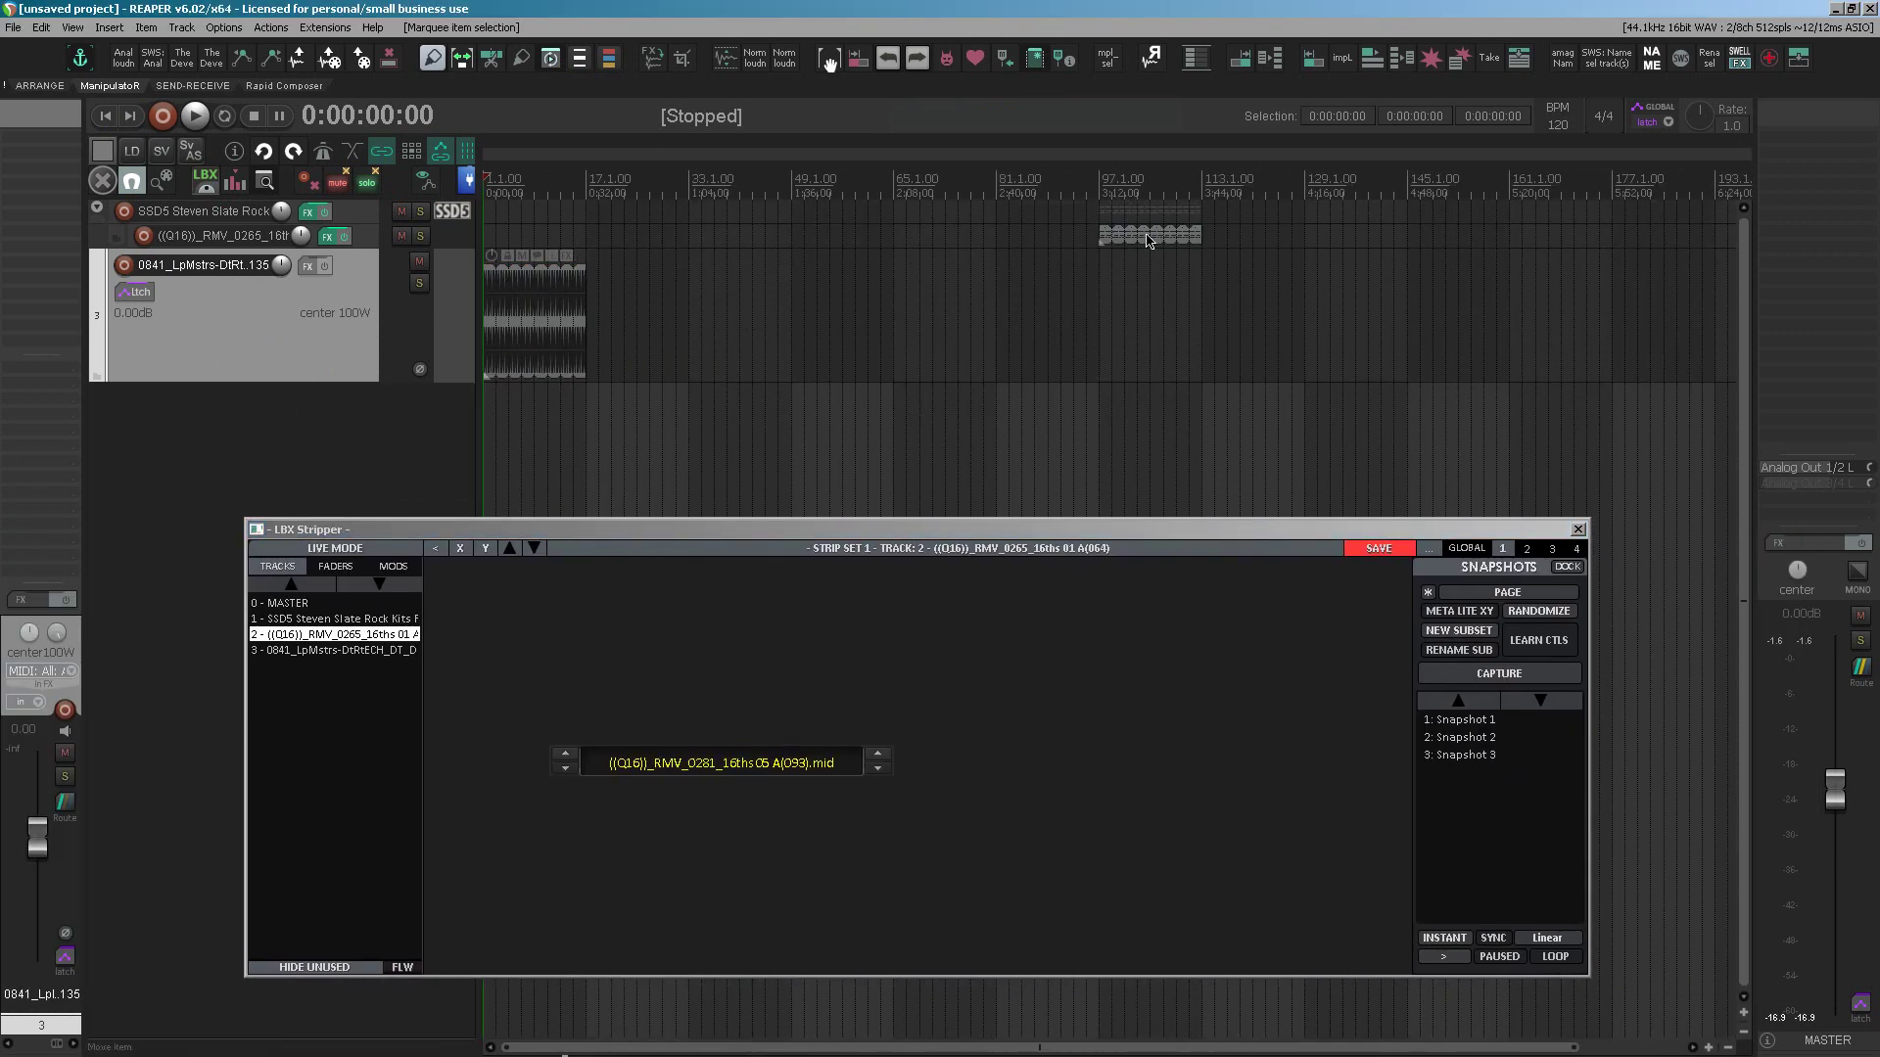
drag(520, 320, 1130, 315)
scroll(1130, 315, up, 3)
drag(803, 204, 1104, 211)
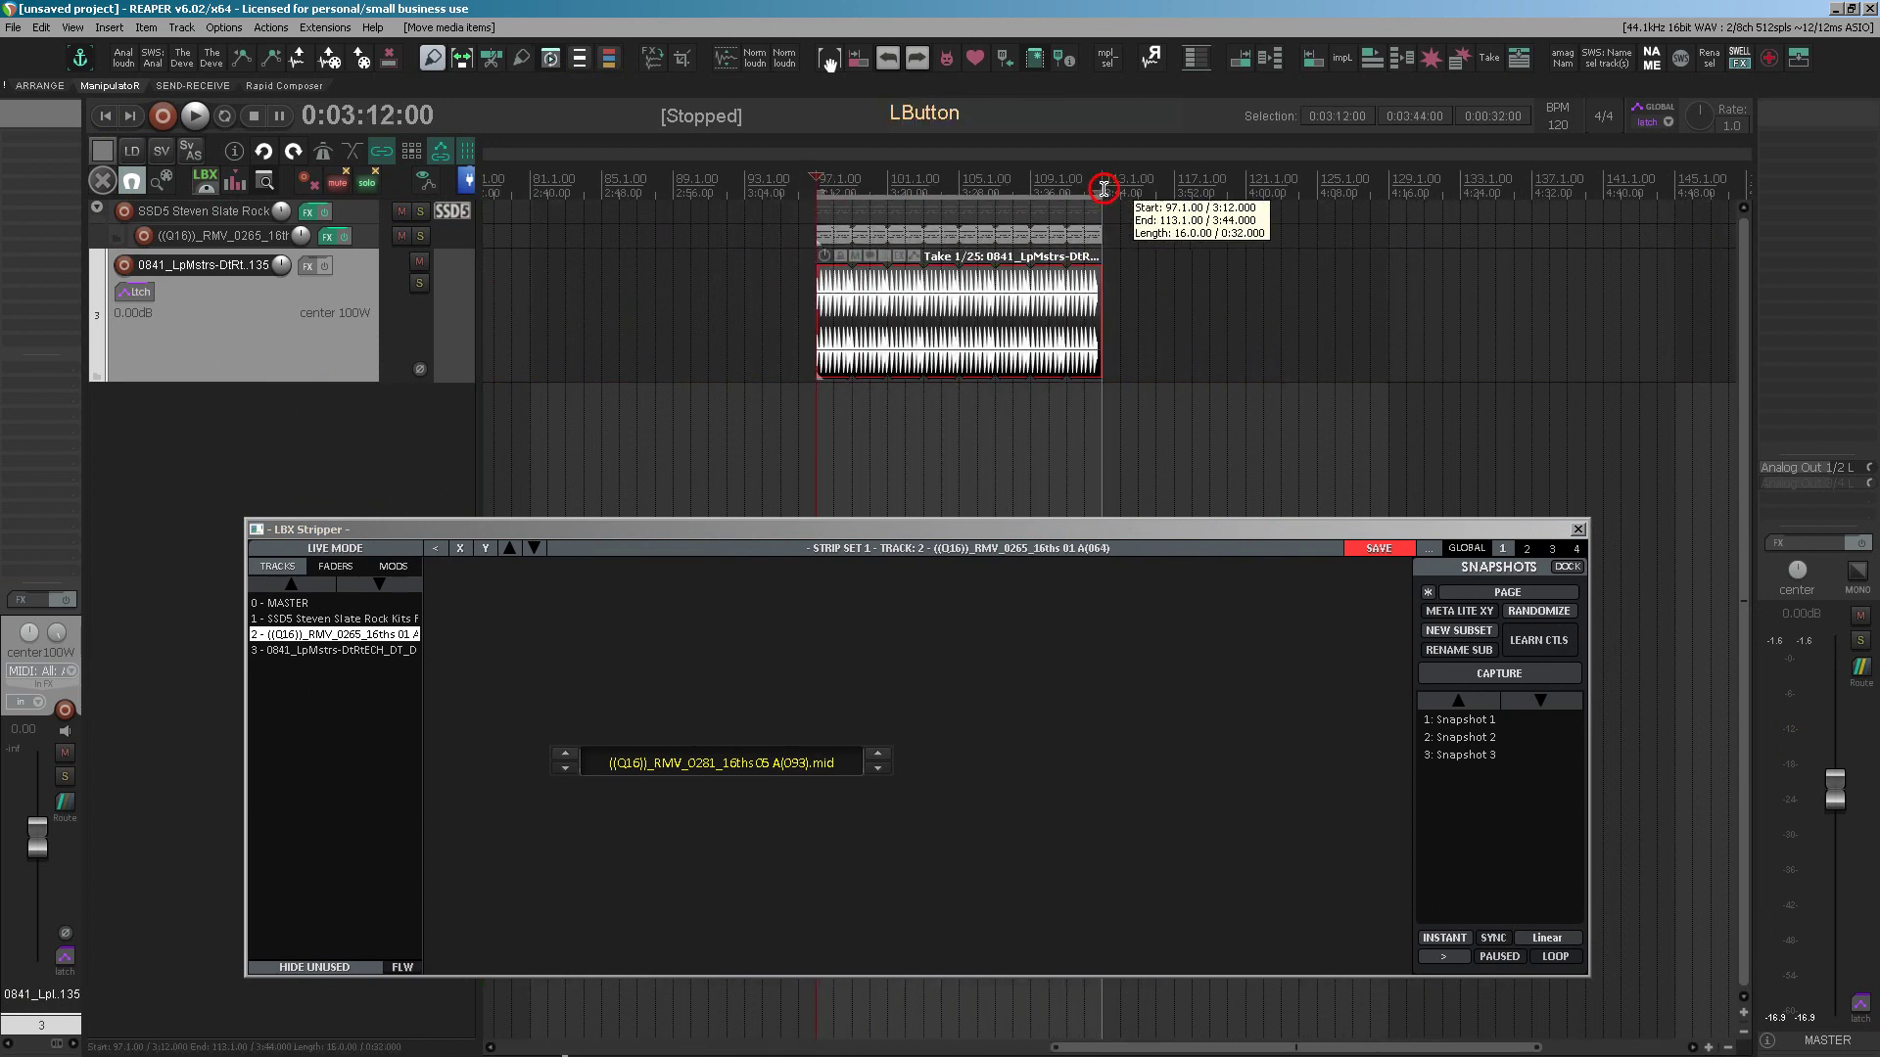
- Mute track 1 and audition the loop from bar 97.1
scroll(1131, 225, up, 2)
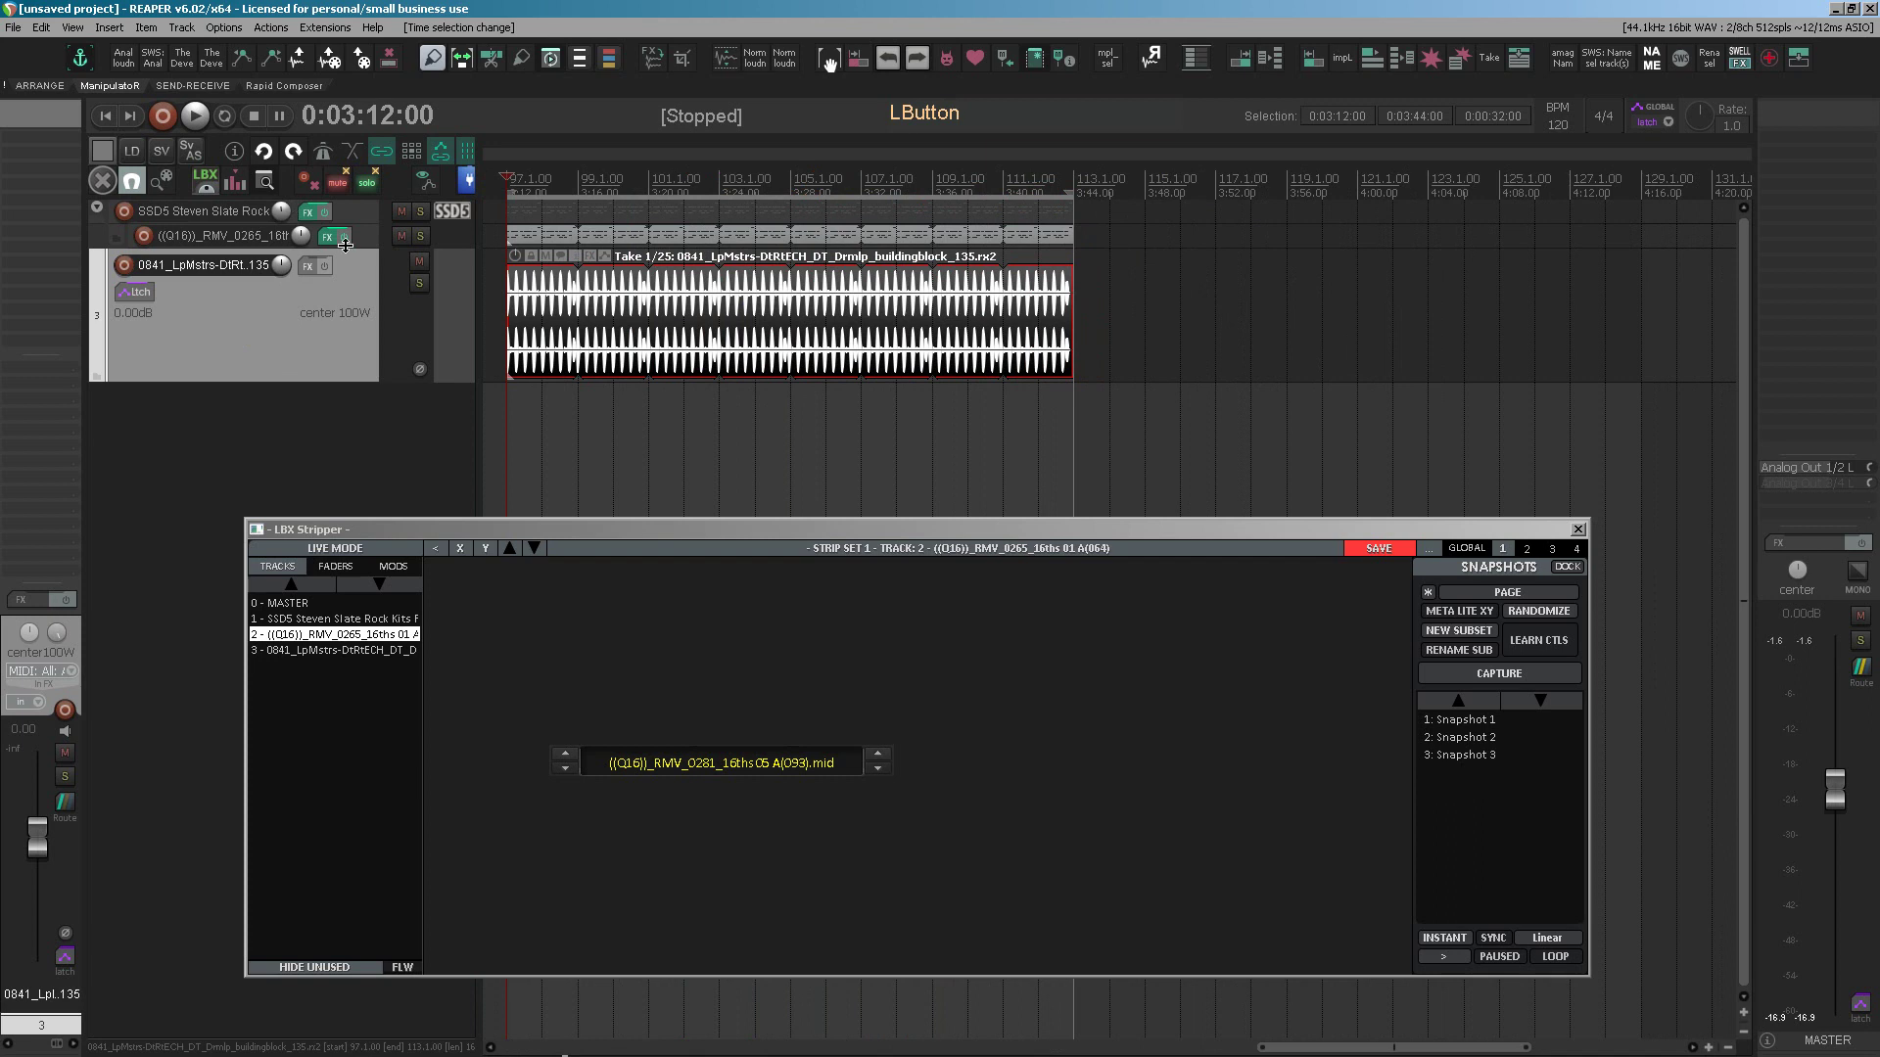
click(402, 214)
key(space)
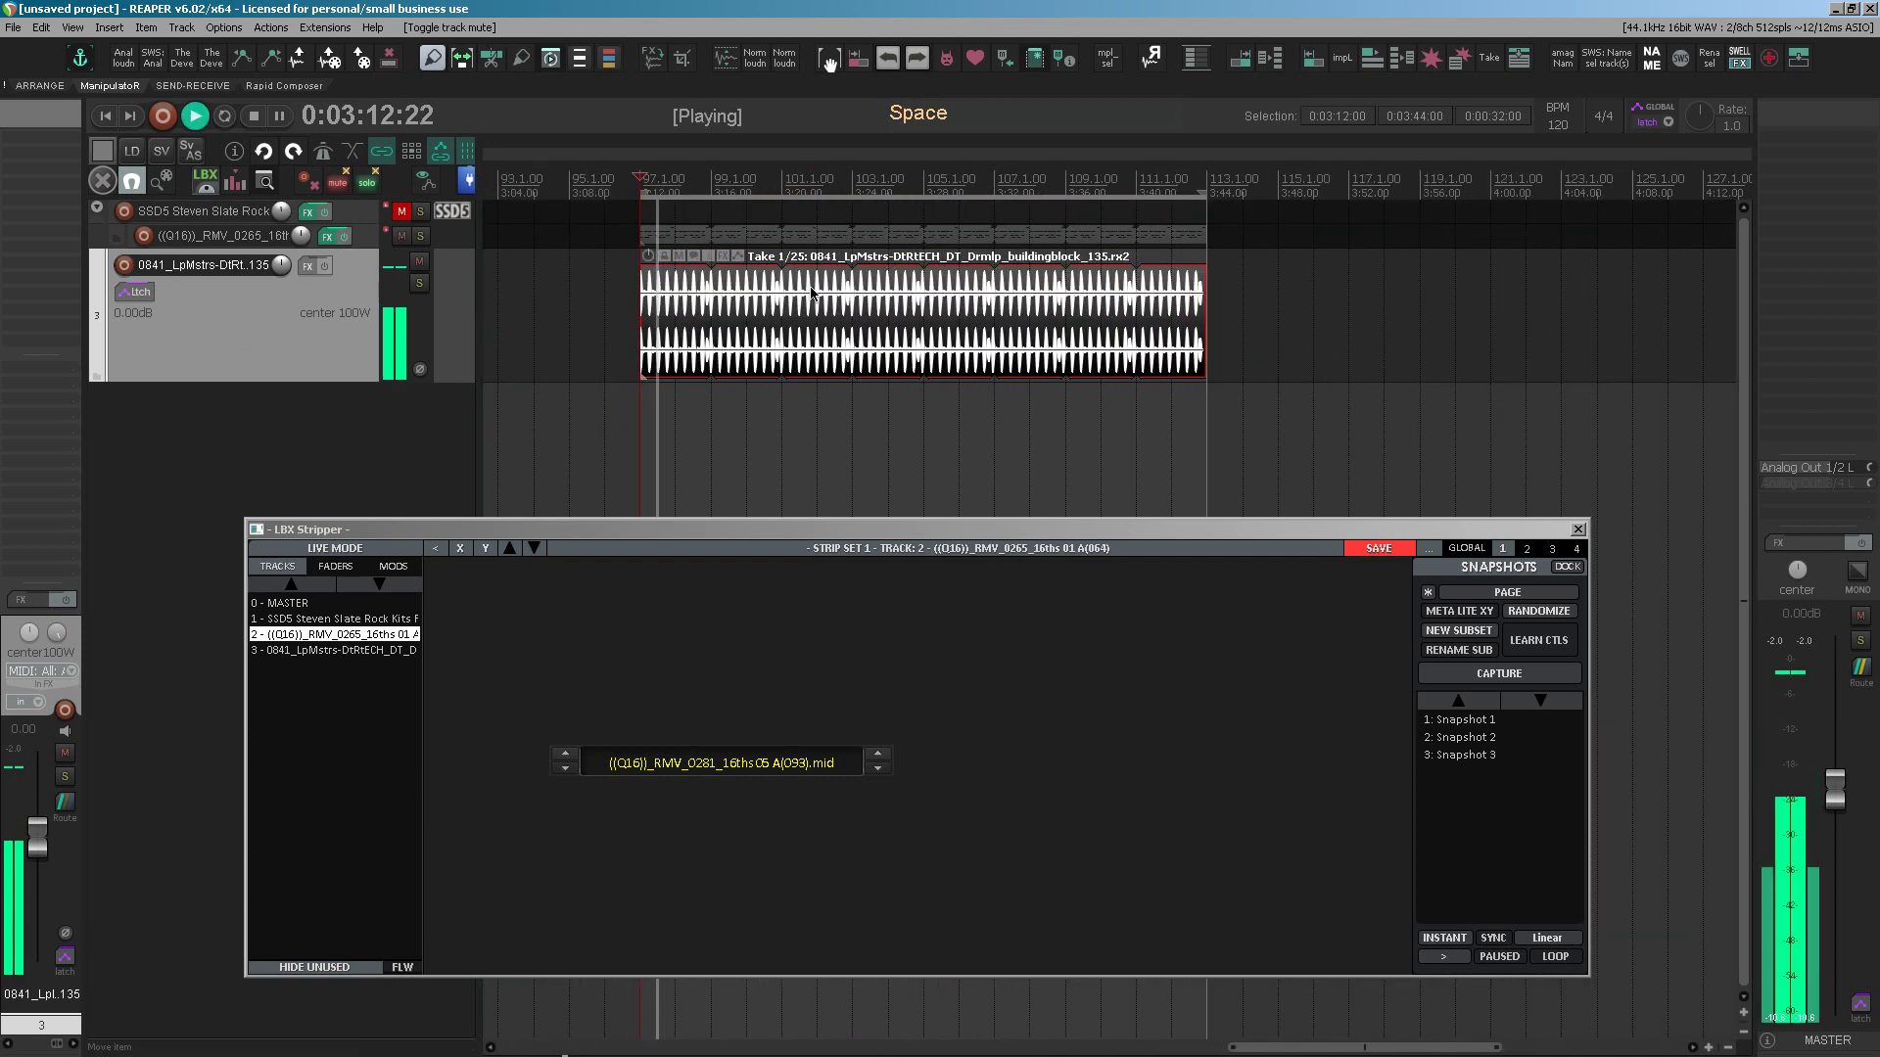
scroll(284, 269, down, 3)
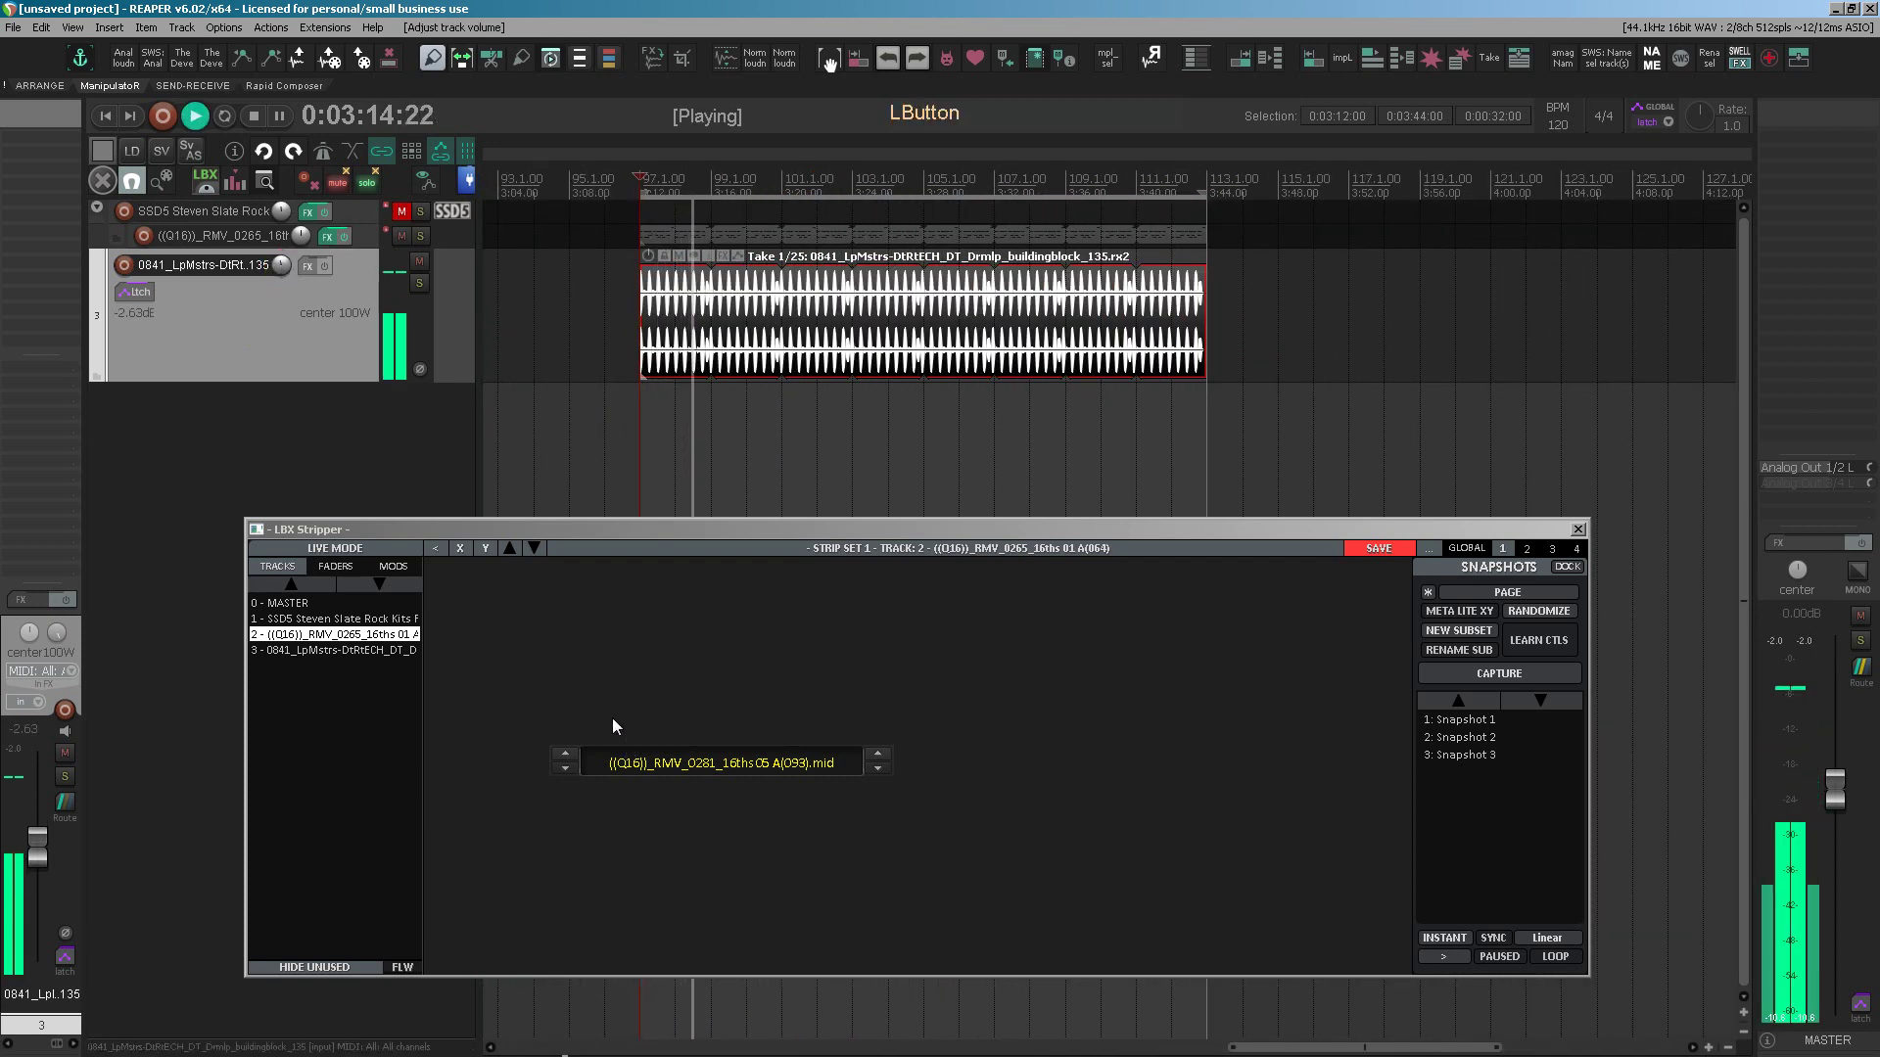
key(space)
- In Edit Mode, move the take filename control up and place a duplicate below it
click(348, 568)
drag(588, 752, 657, 668)
right_click(648, 640)
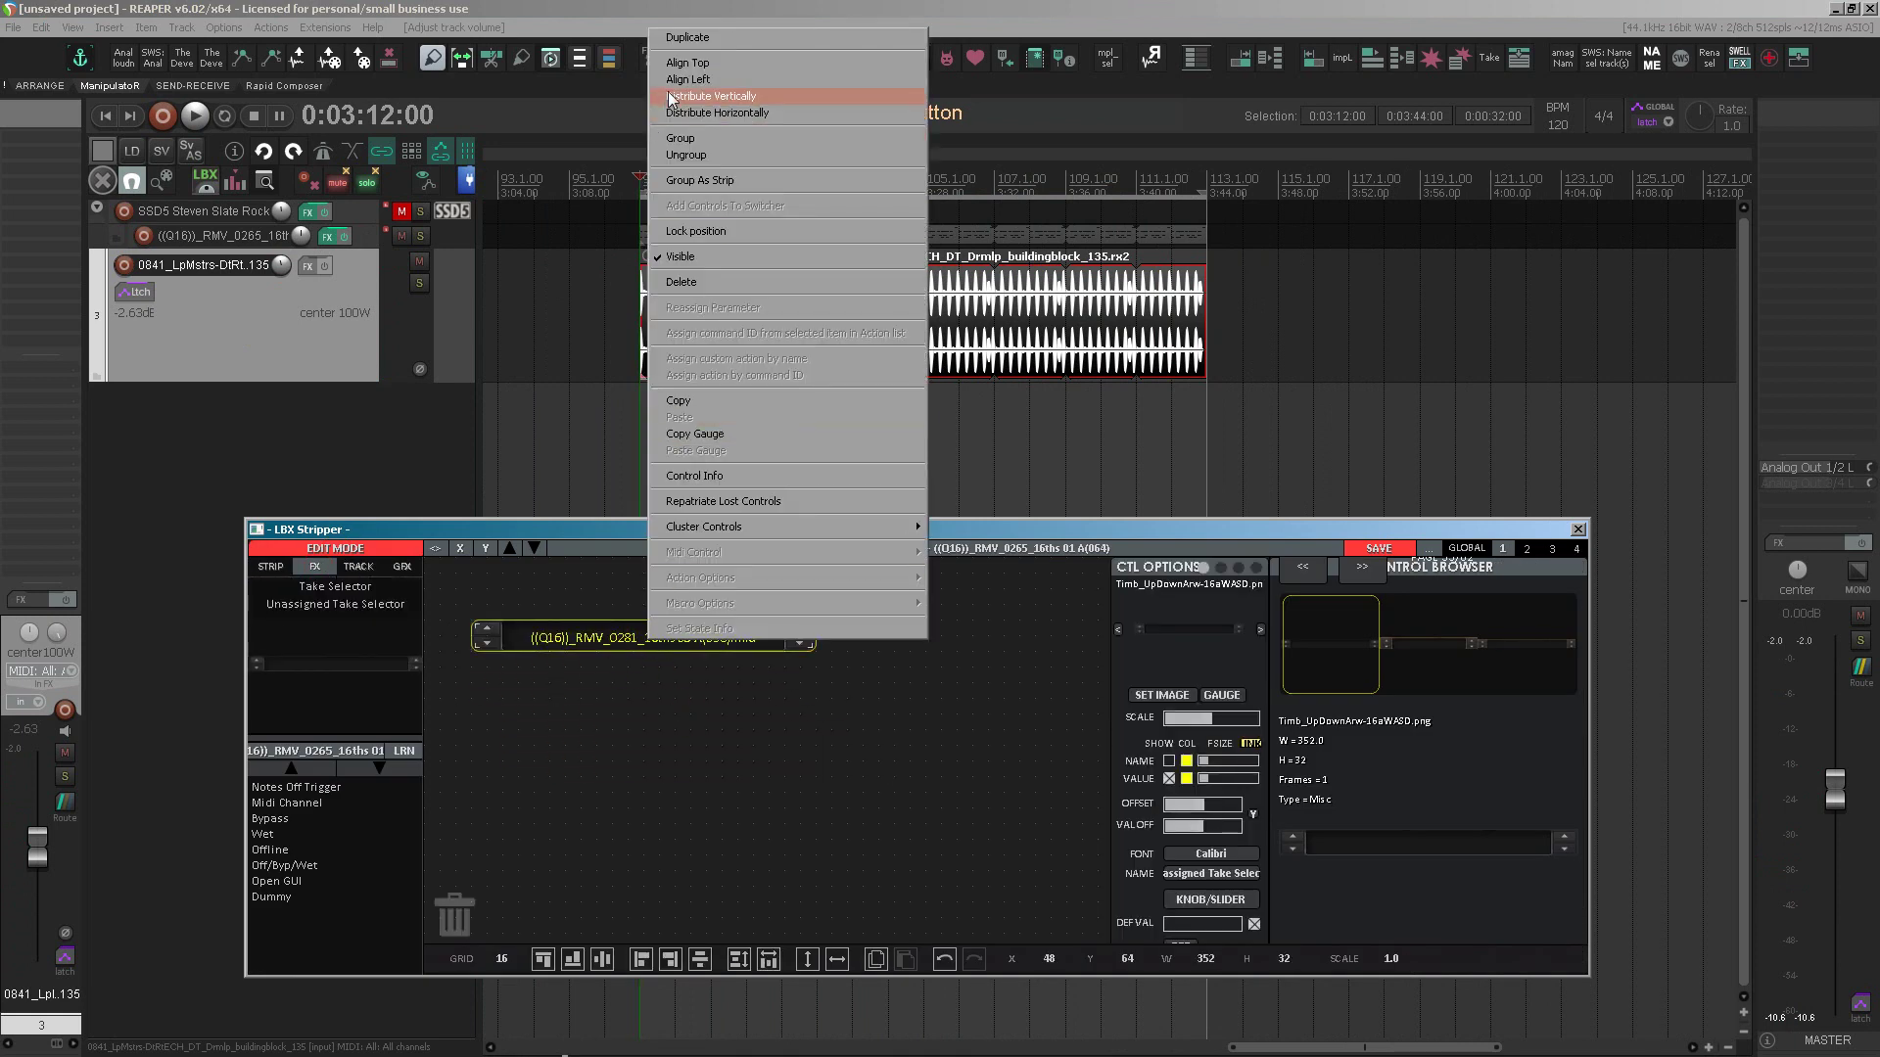
click(685, 39)
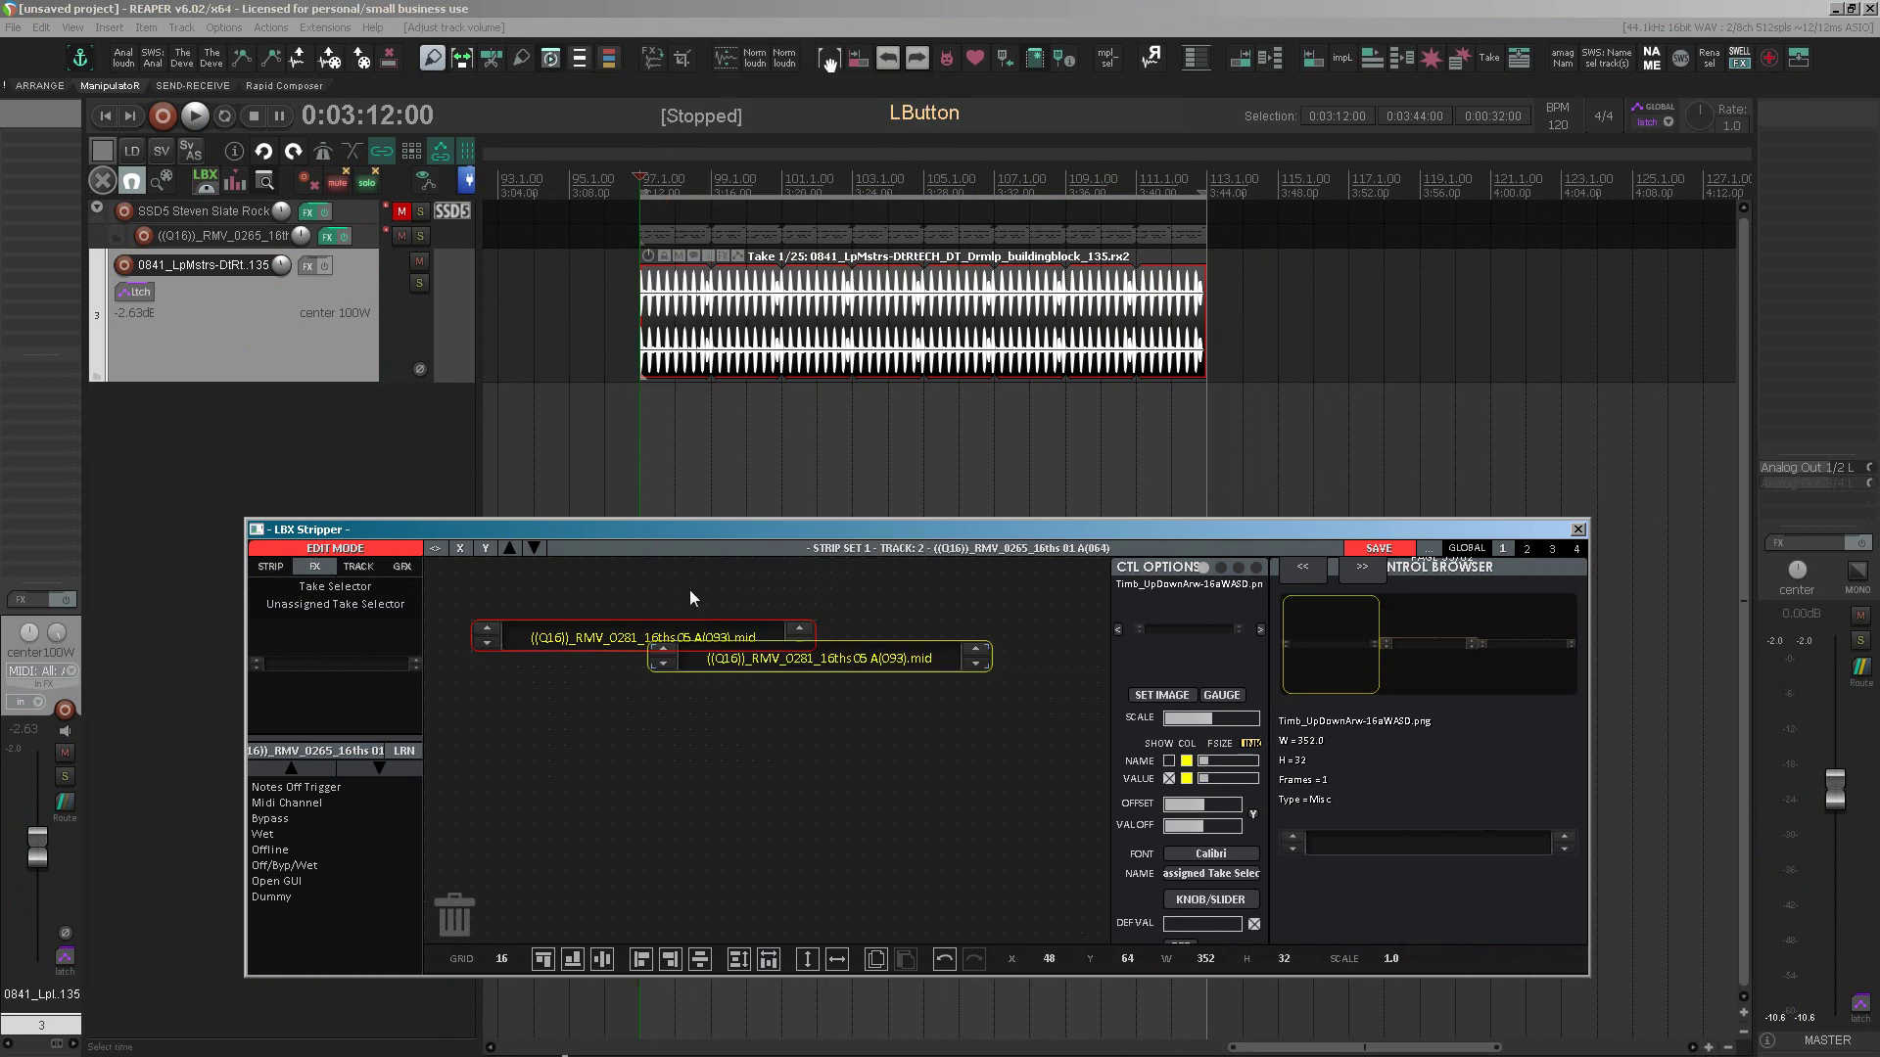
click(646, 700)
click(874, 678)
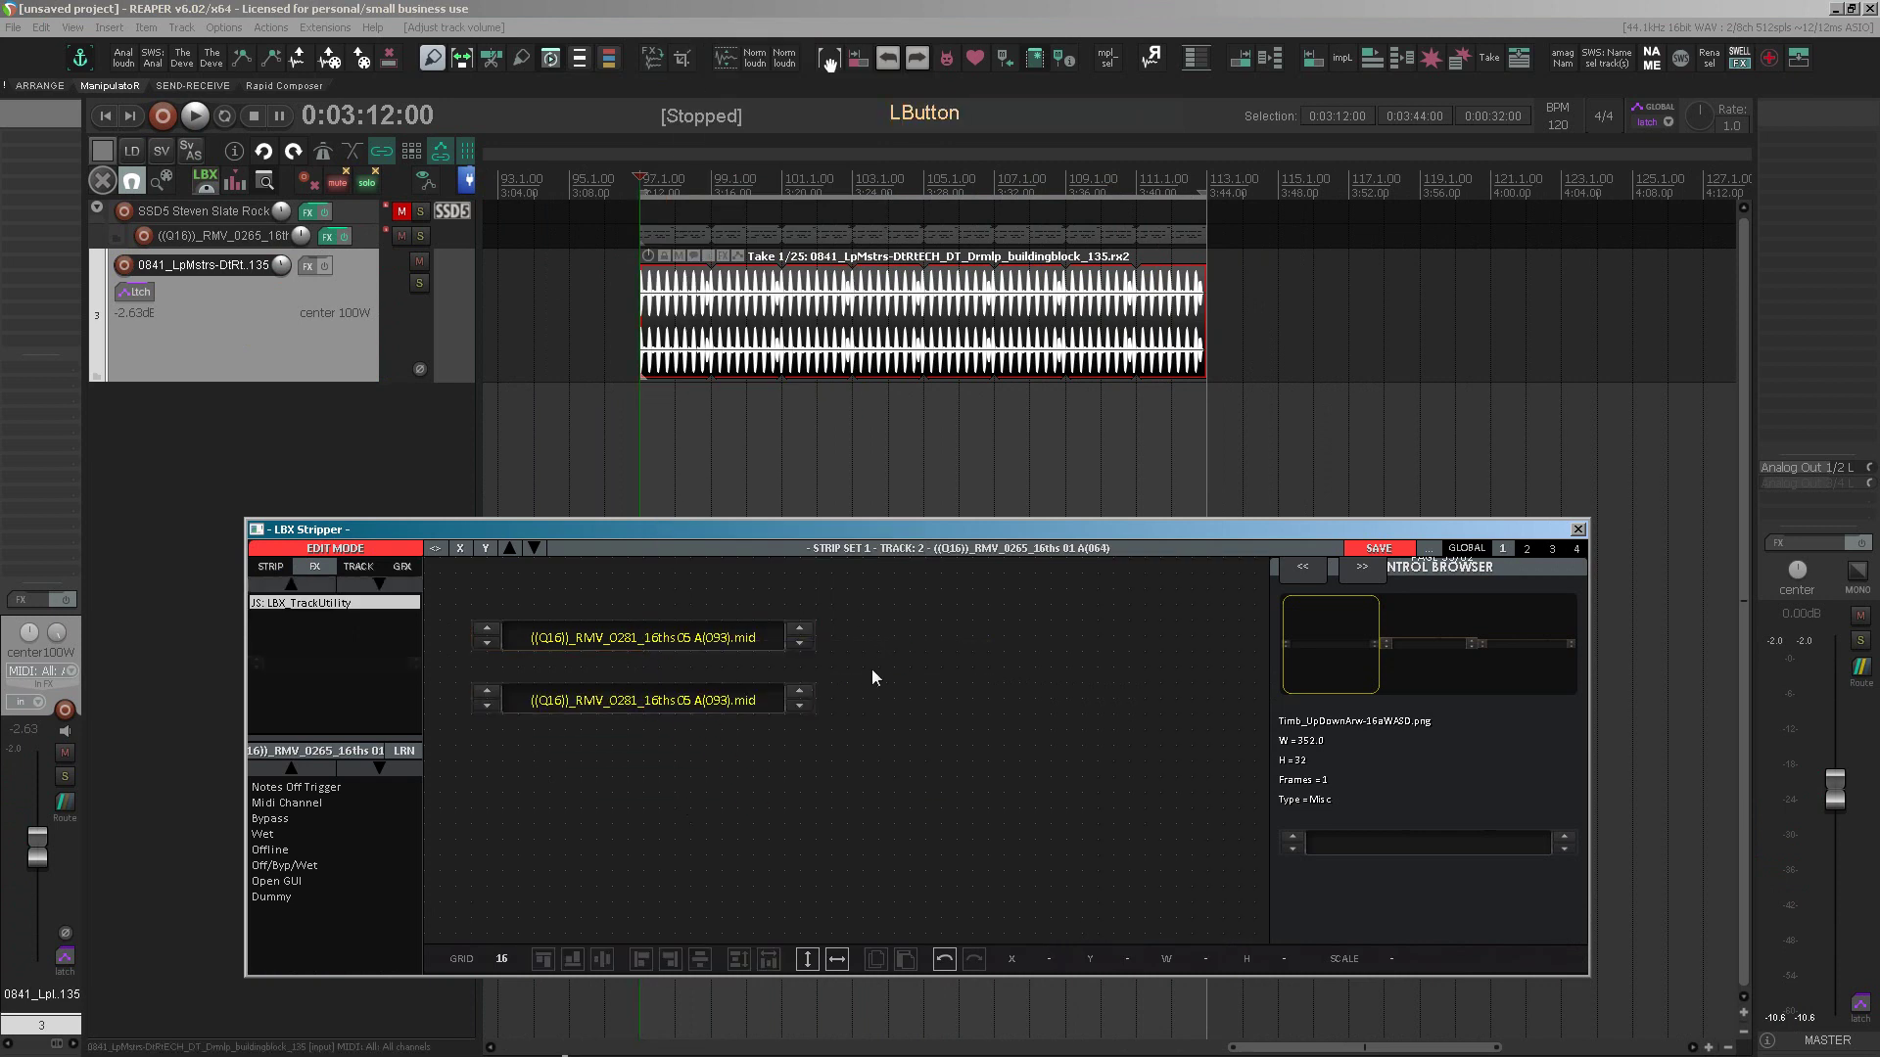
click(361, 551)
right_click(558, 319)
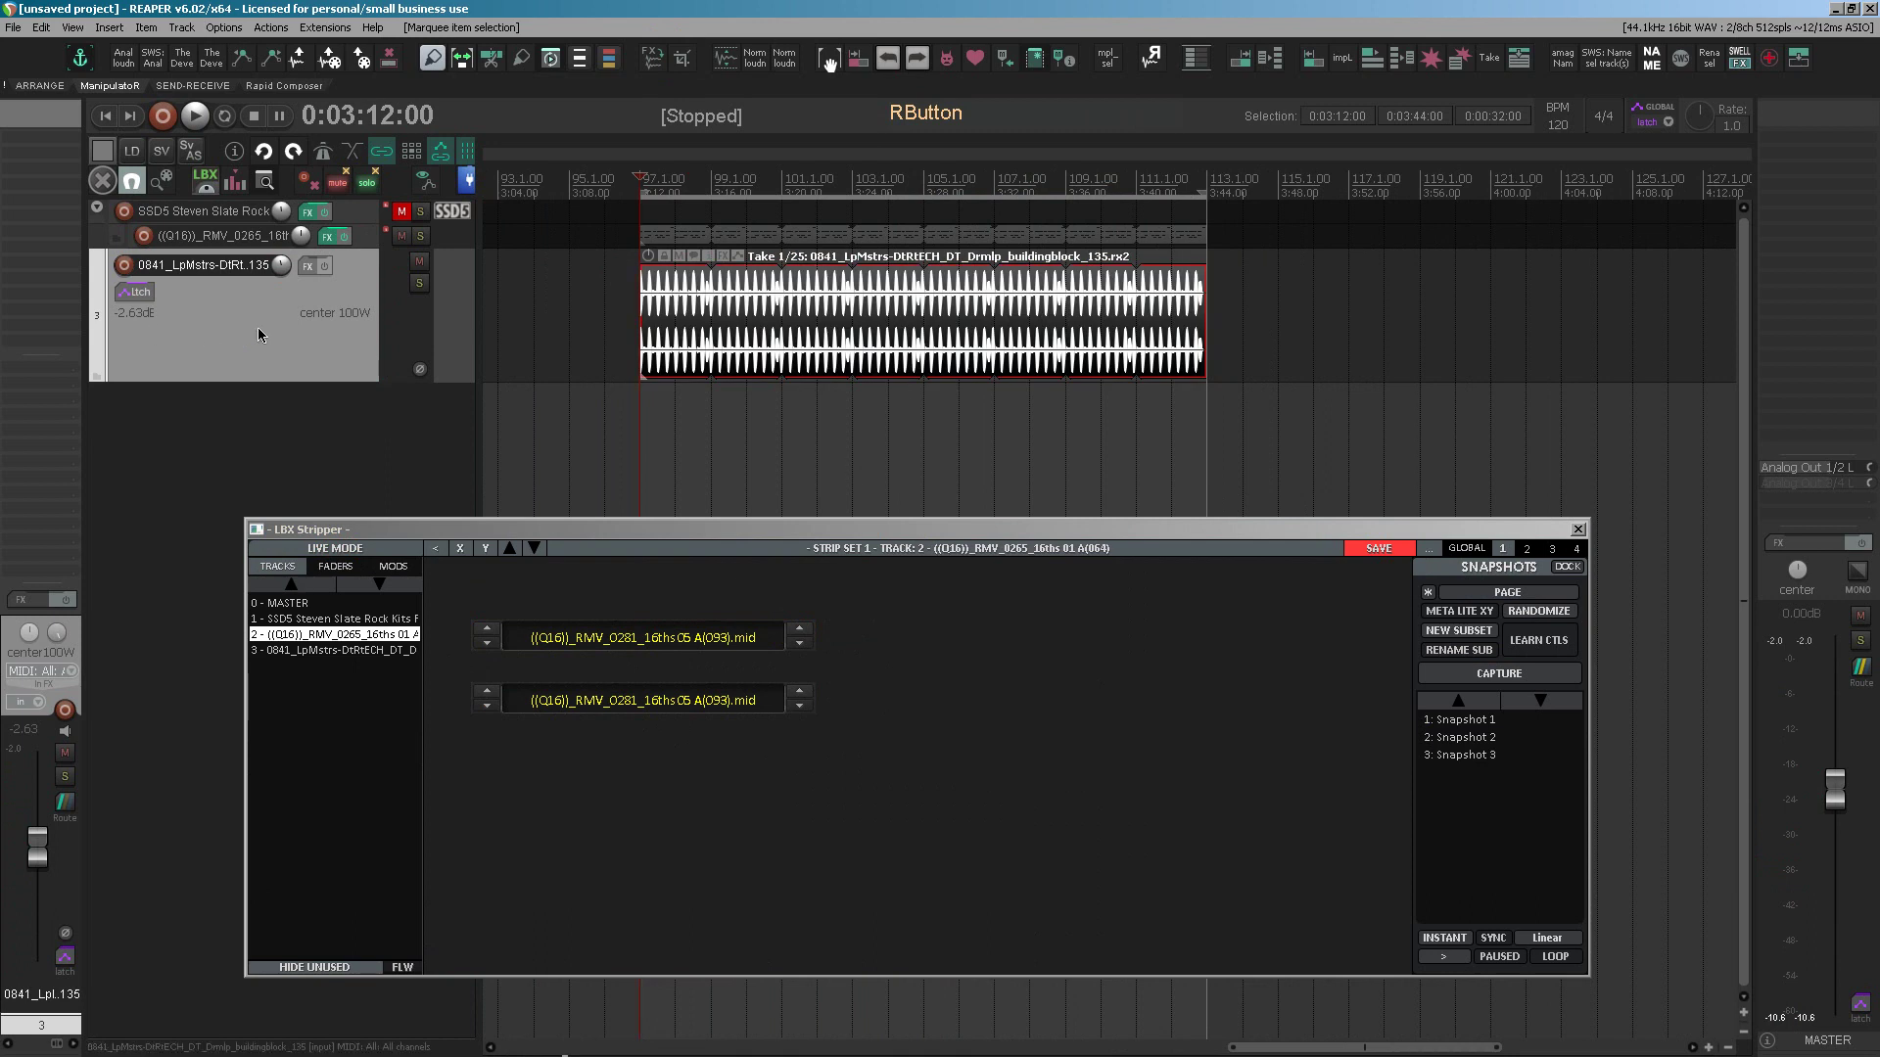
- Reassign the second take control to the selected 0841 loop item
right_click(642, 709)
click(676, 719)
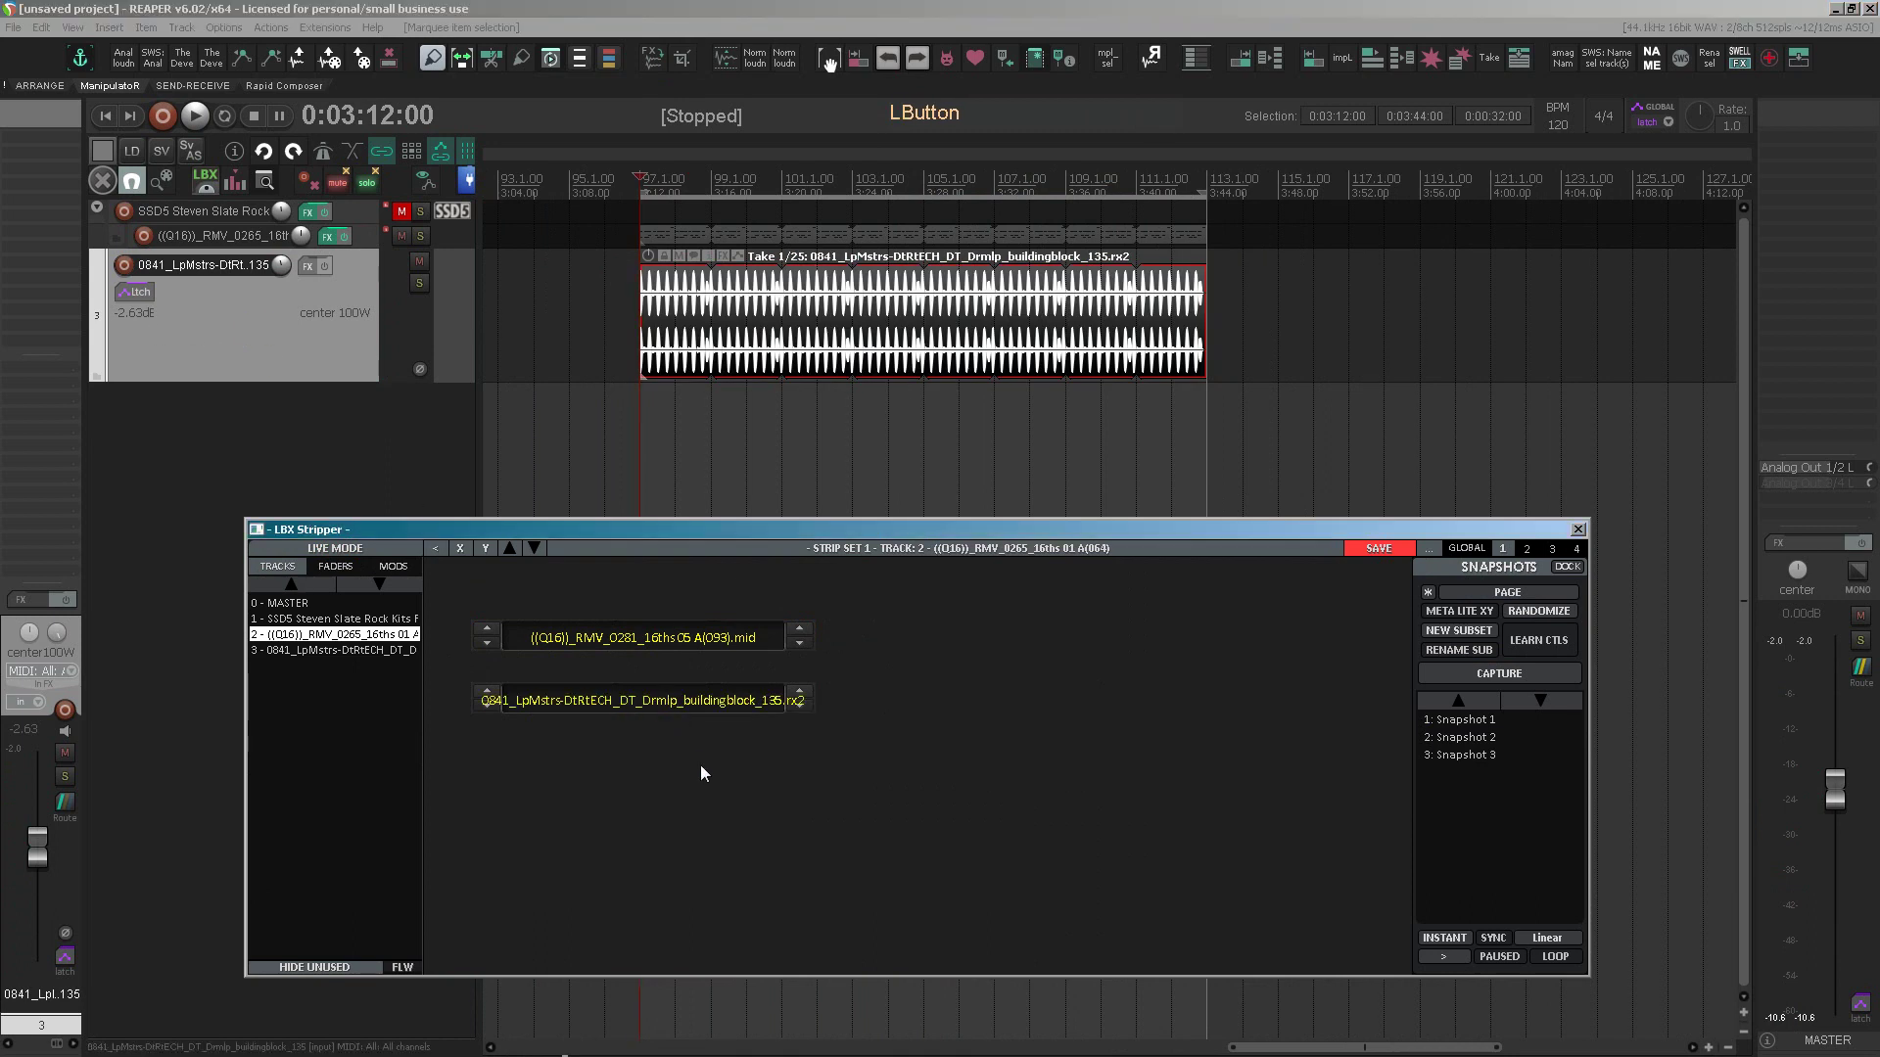
click(334, 549)
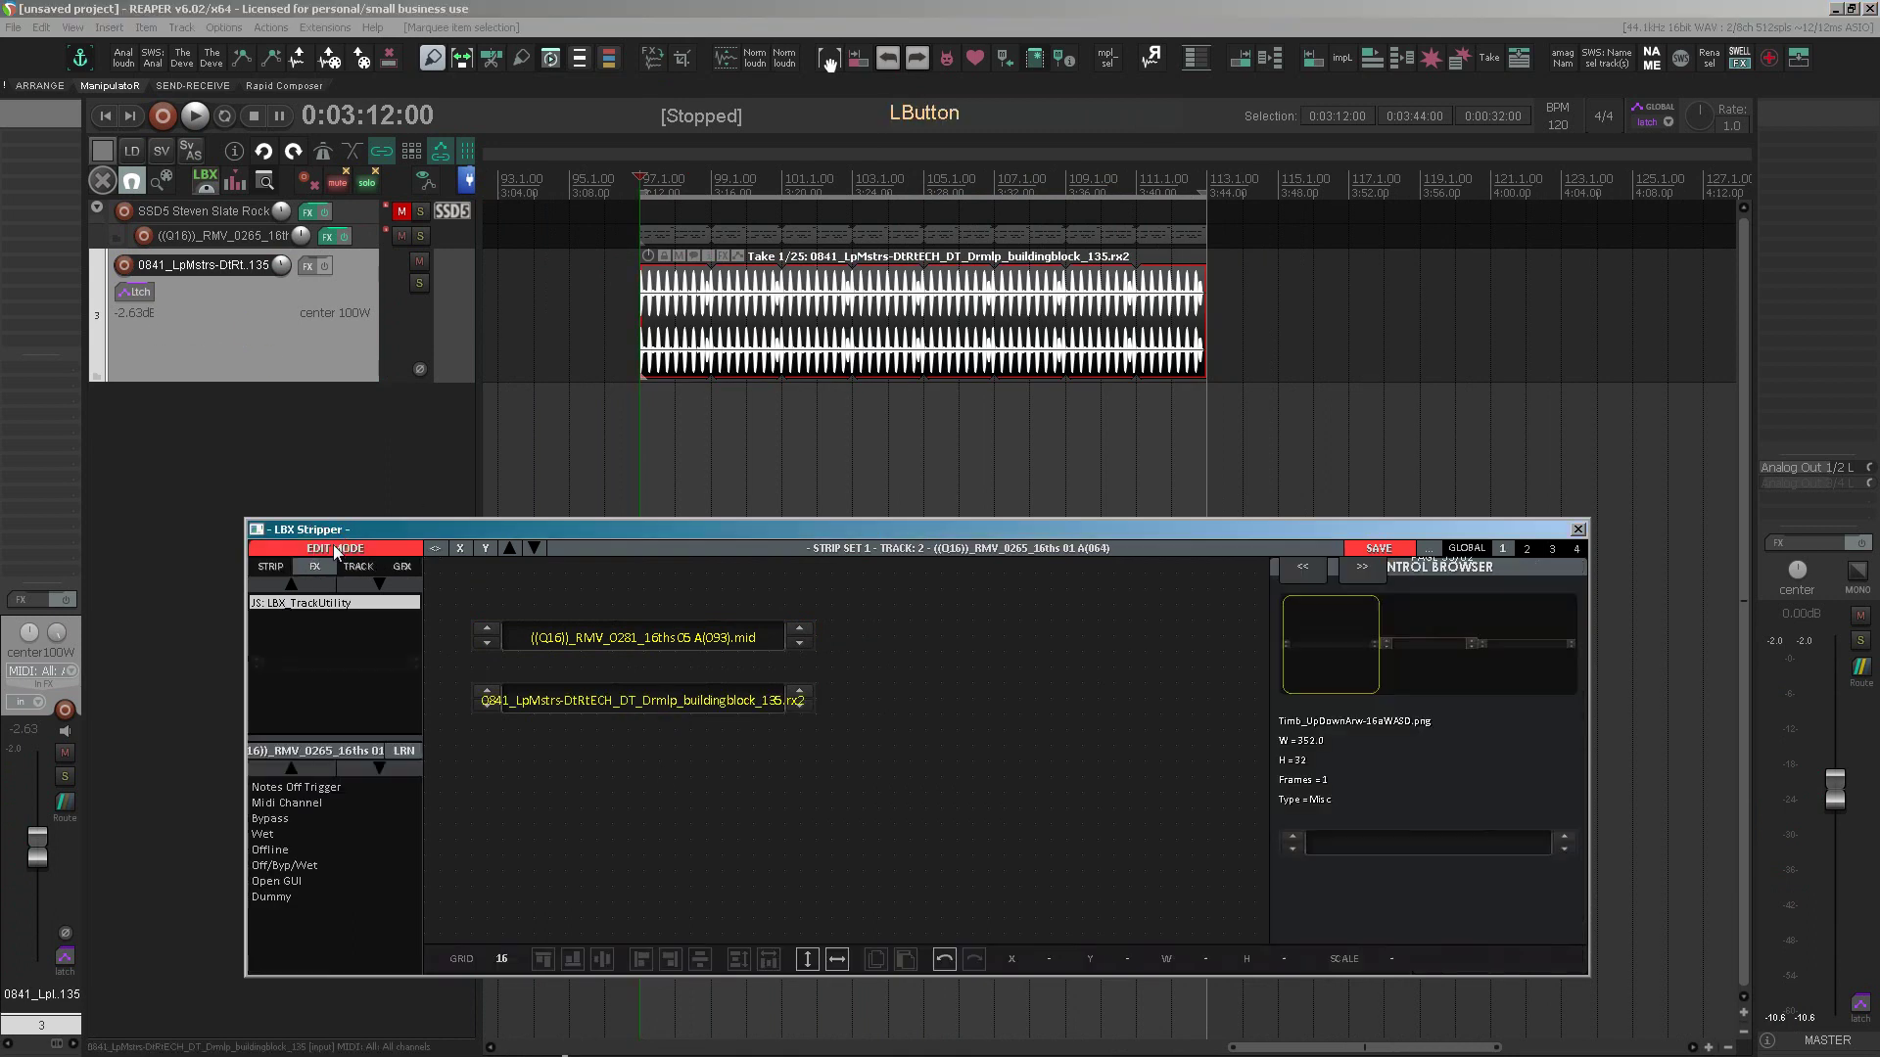
click(600, 703)
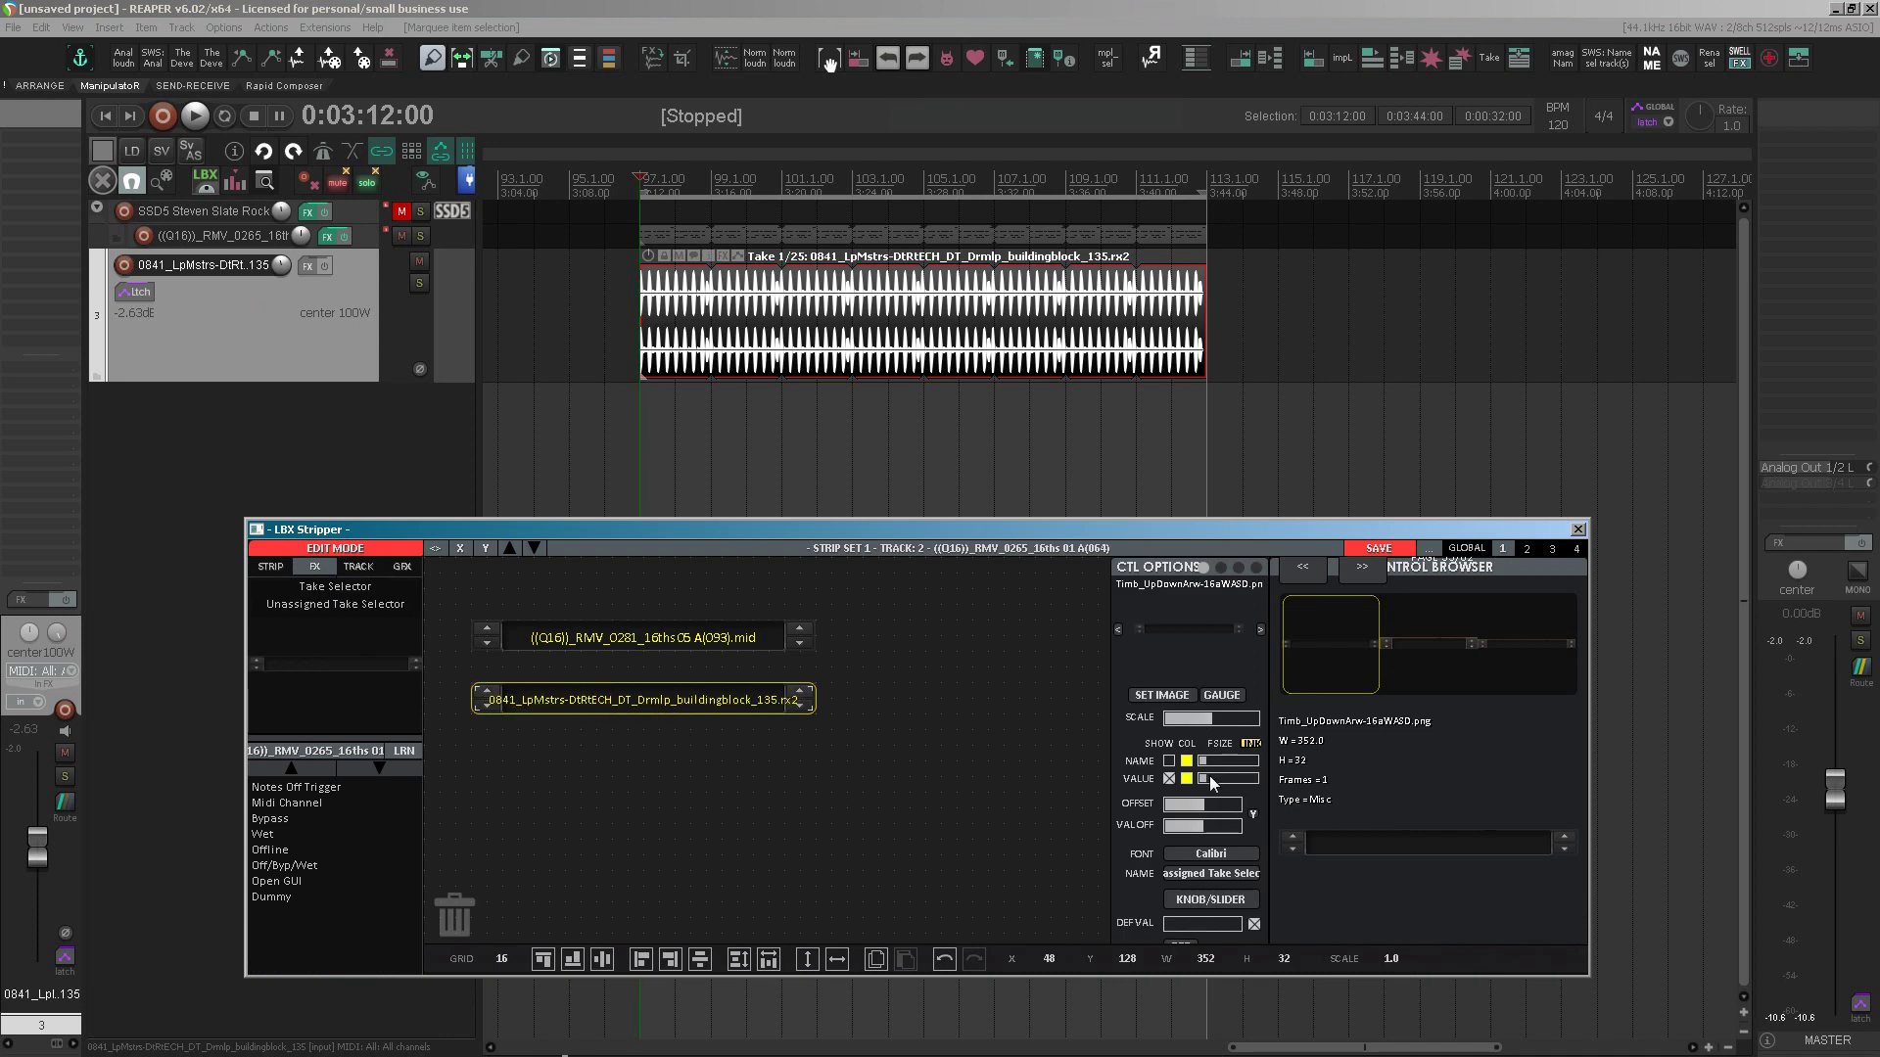
click(323, 551)
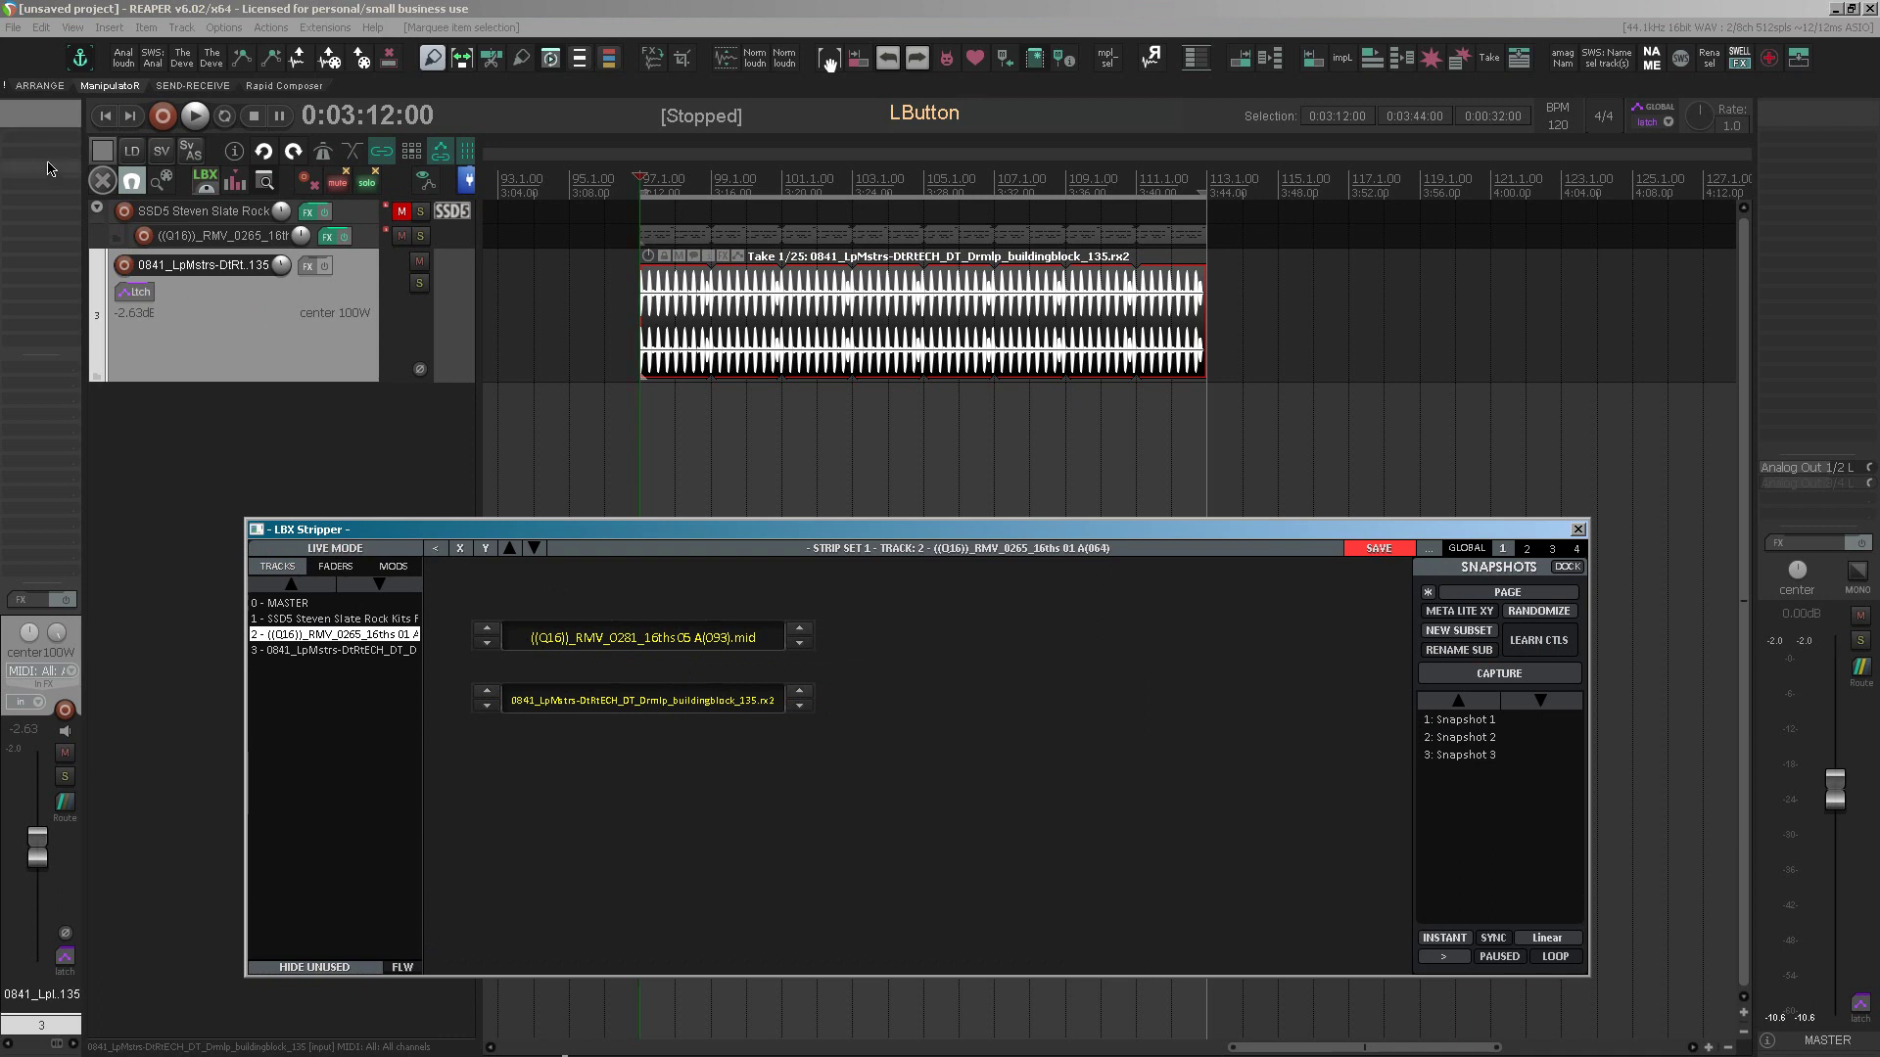
- Enable Send Note Offs on the second take control and open track 3's LBX Track Utility
click(580, 701)
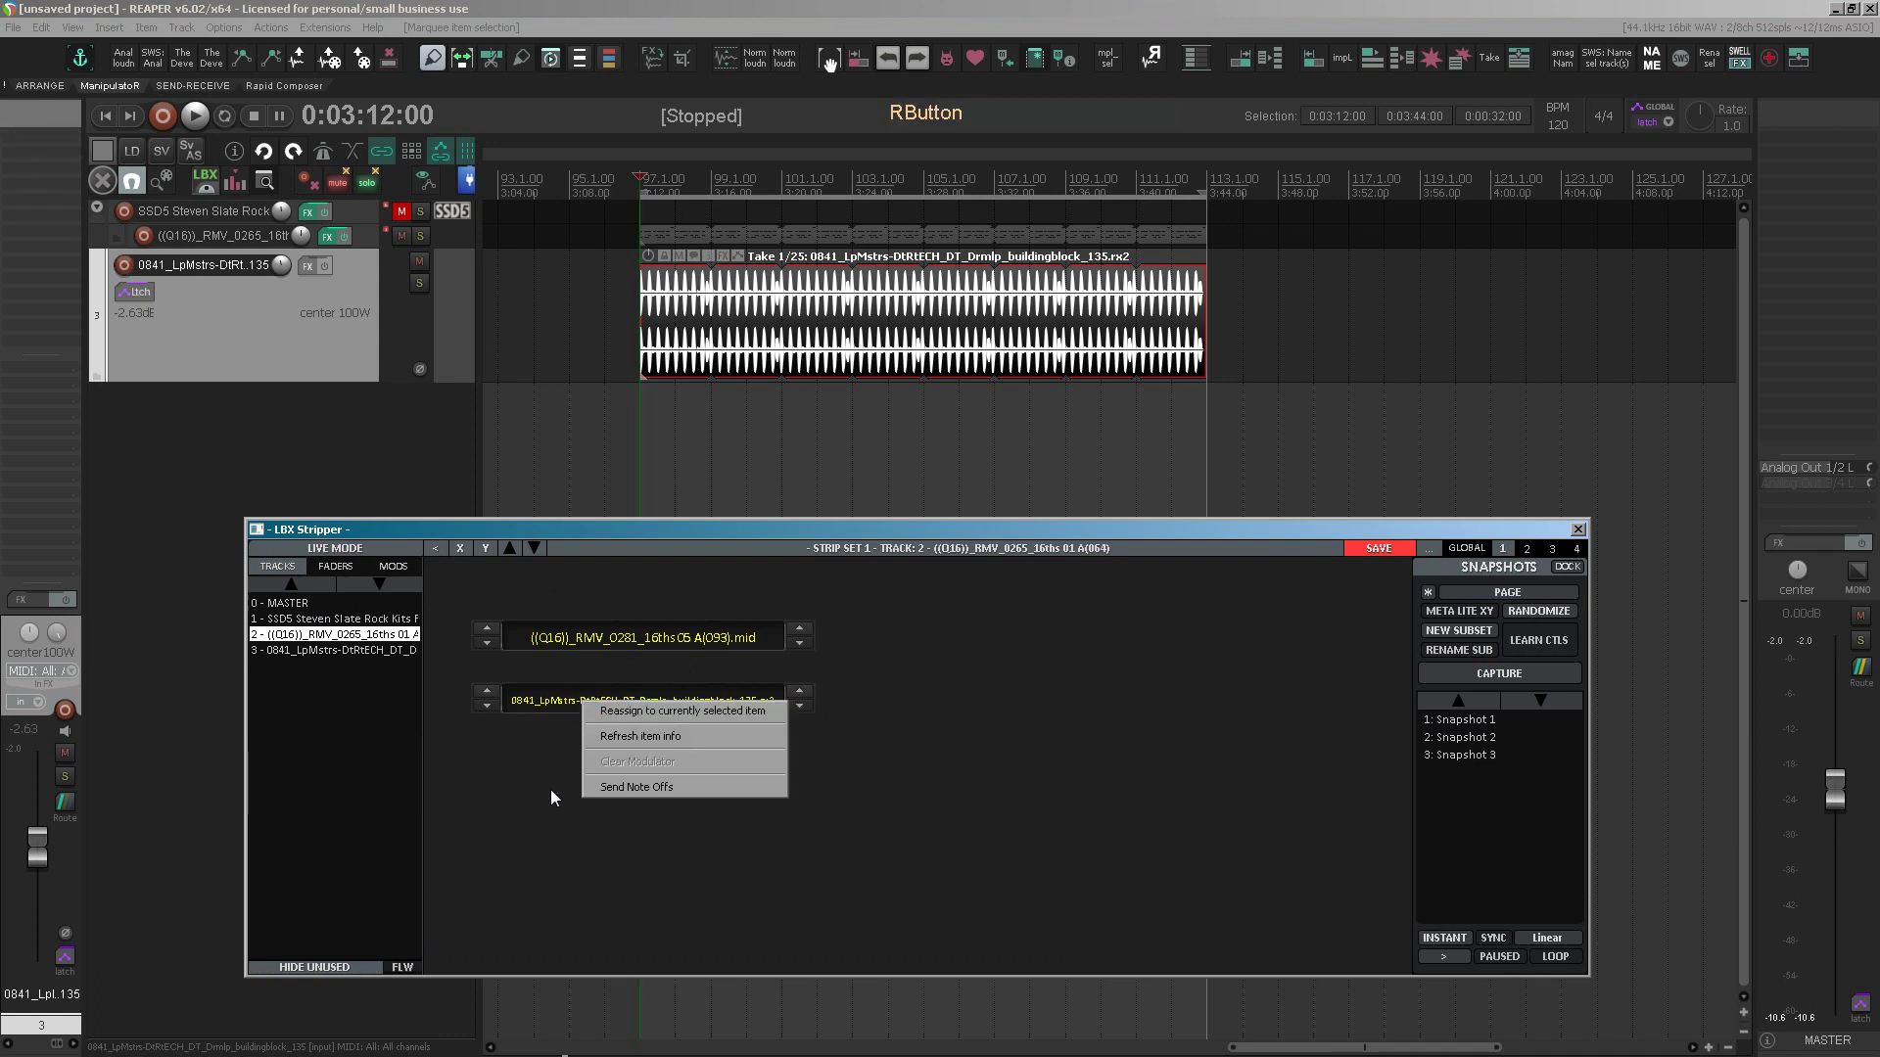
click(625, 789)
click(34, 142)
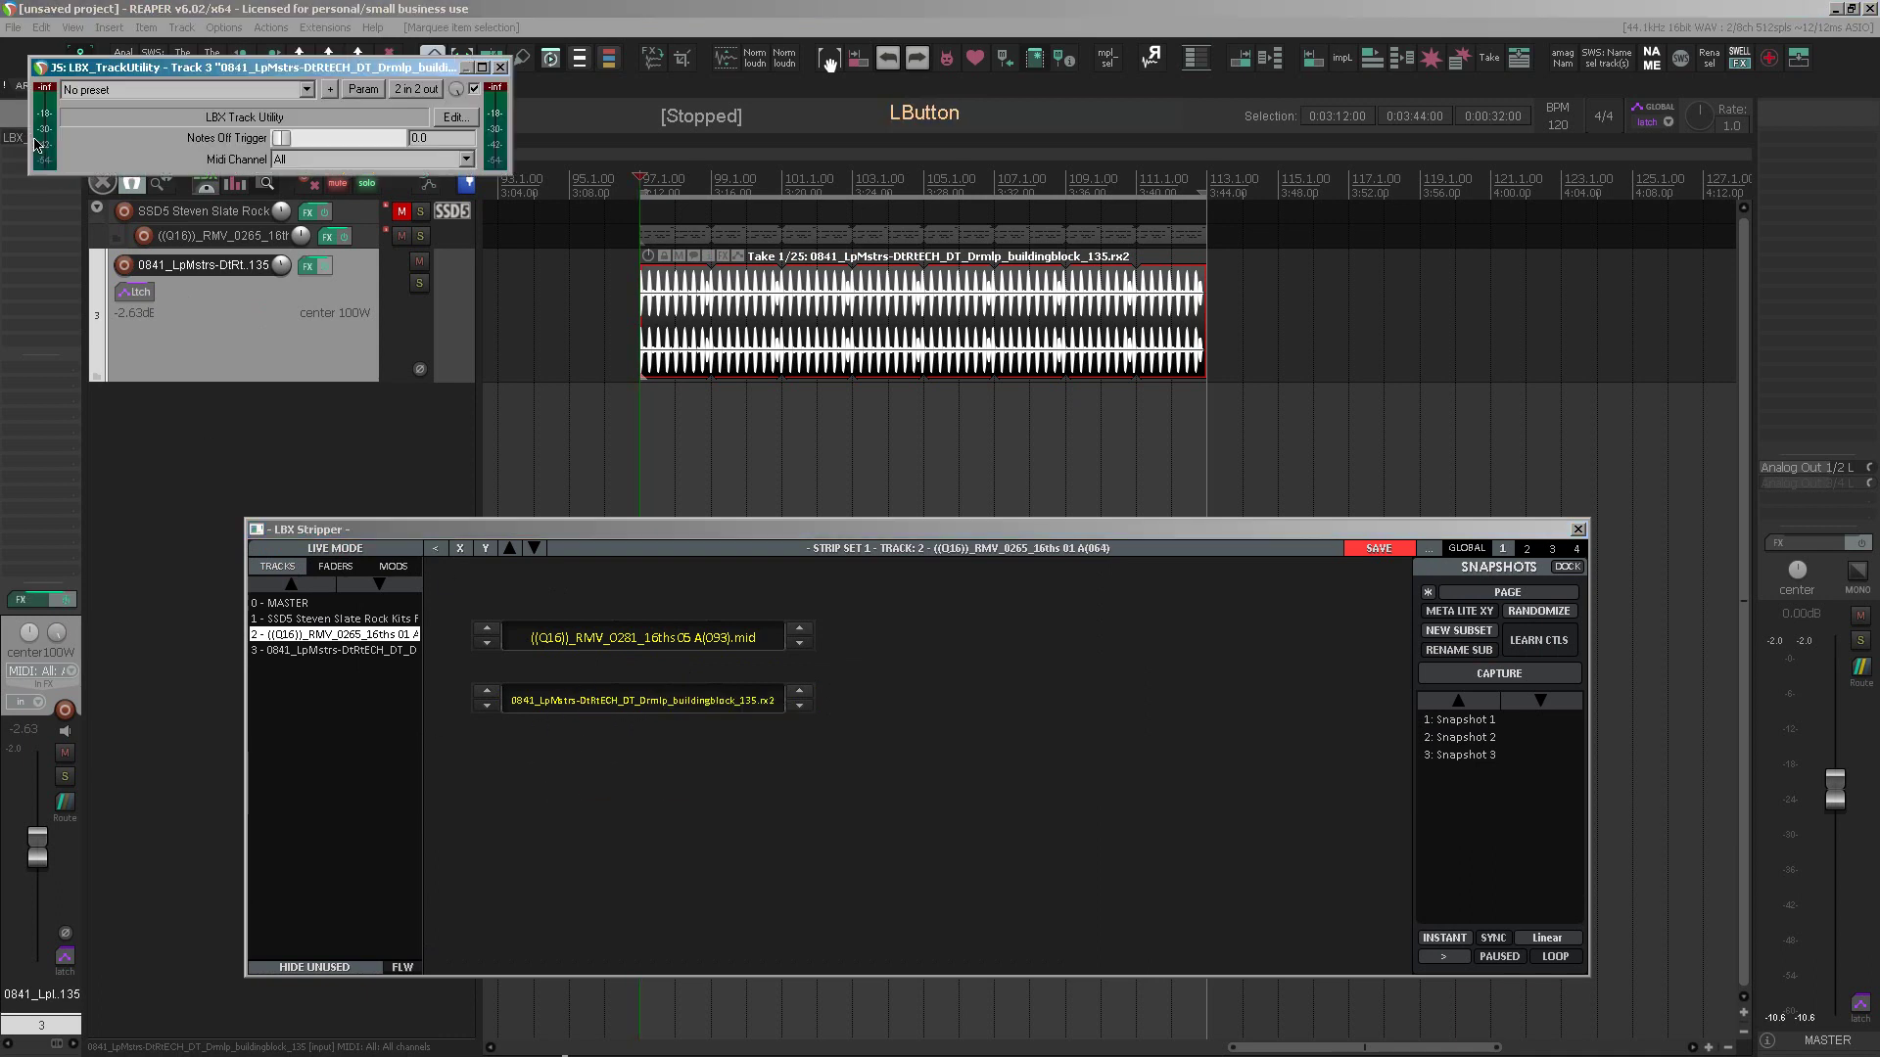
- Close the Track Utility and step the loop to take 4, 0844 chorused, auditioning it
click(500, 68)
key(space)
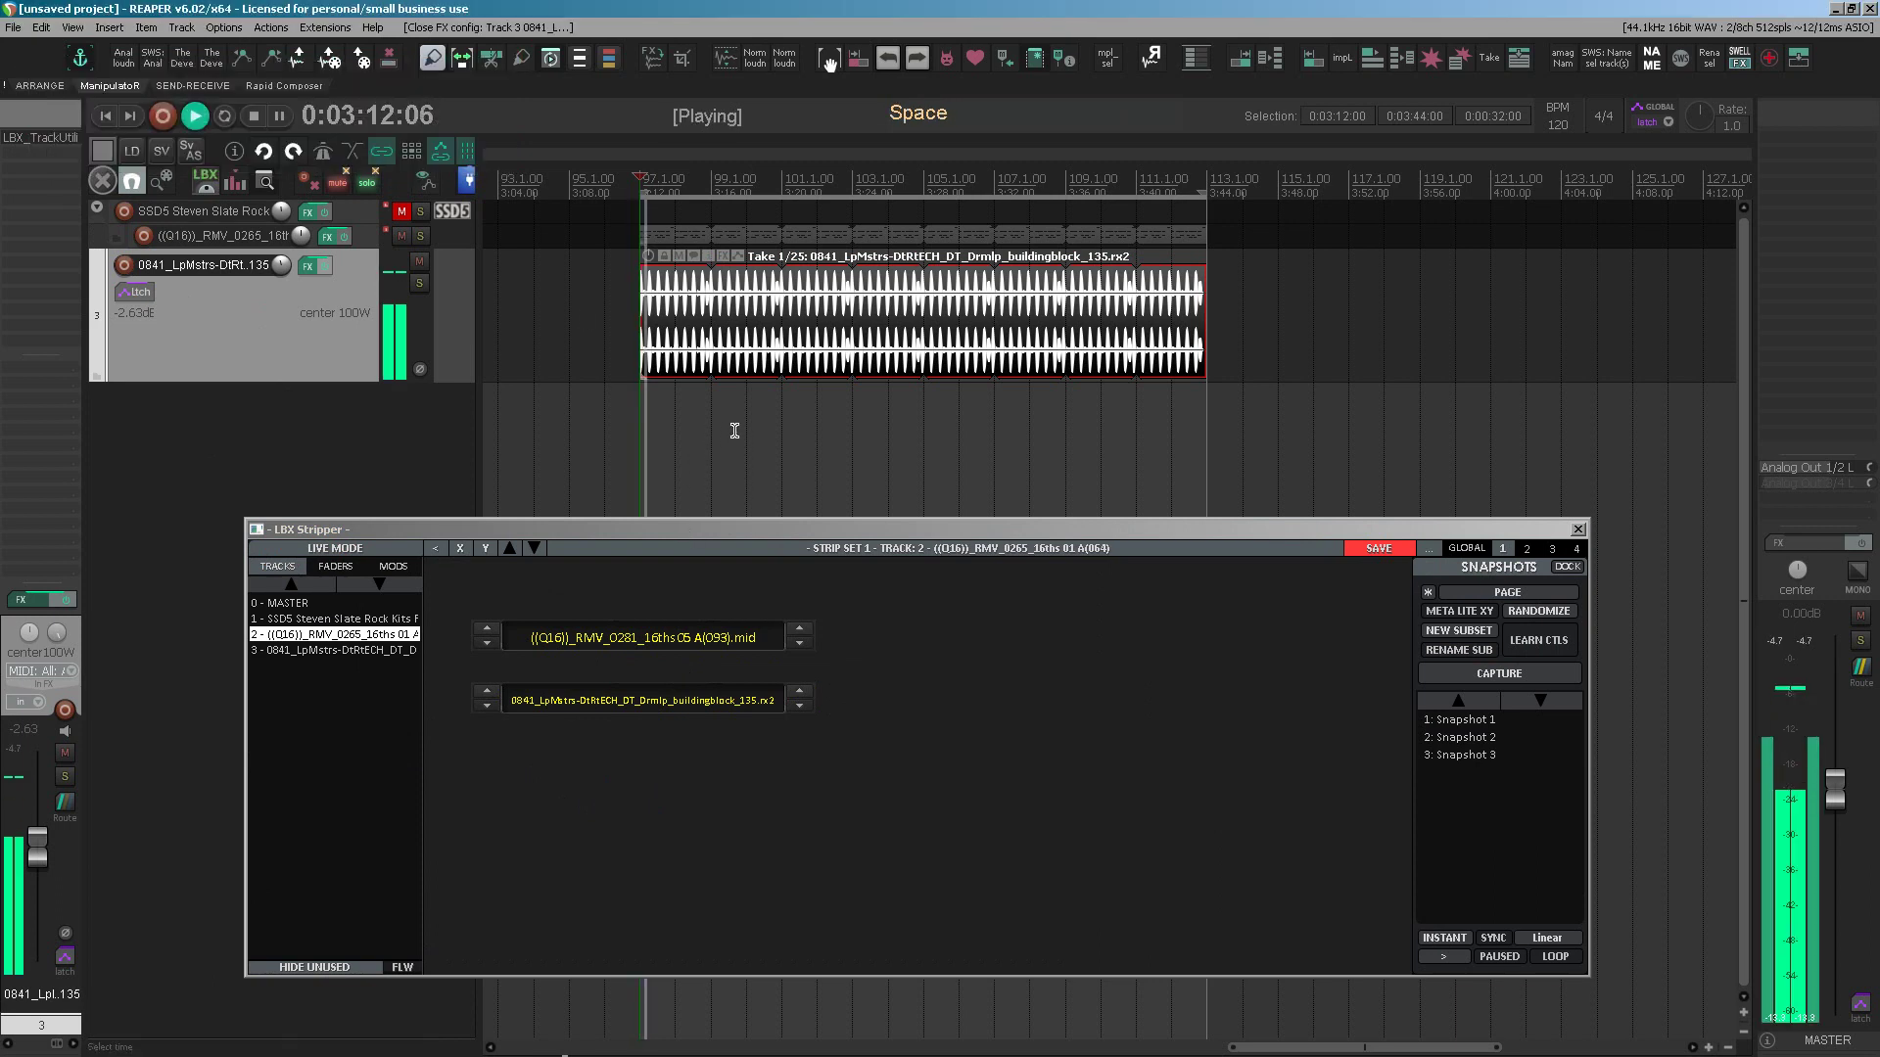
key(space)
mouse_move(610, 729)
mouse_down()
mouse_move(609, 693)
mouse_move(630, 705)
mouse_up()
key(space)
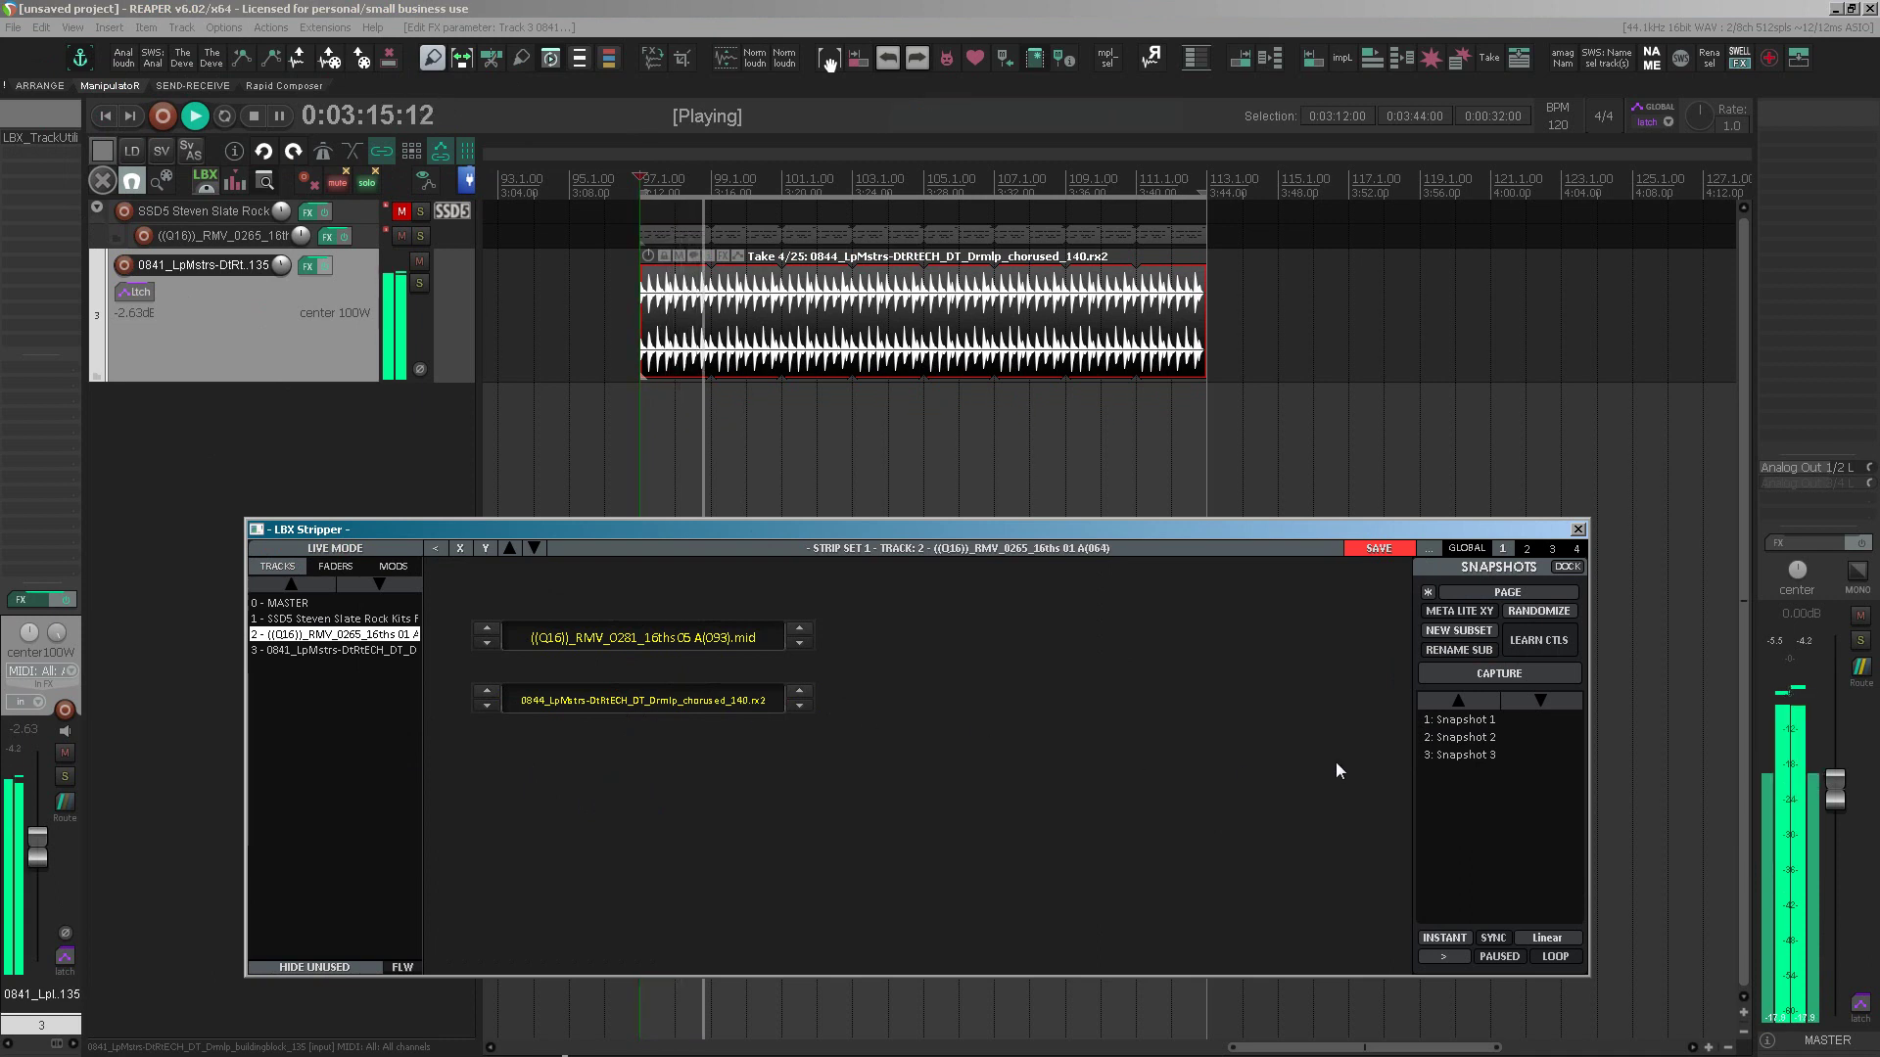
key(space)
- Step the loop take to the clickbop REX file and capture it into Snapshot 2 (Overwrite)
click(1459, 720)
key(space)
key(space)
right_click(1461, 739)
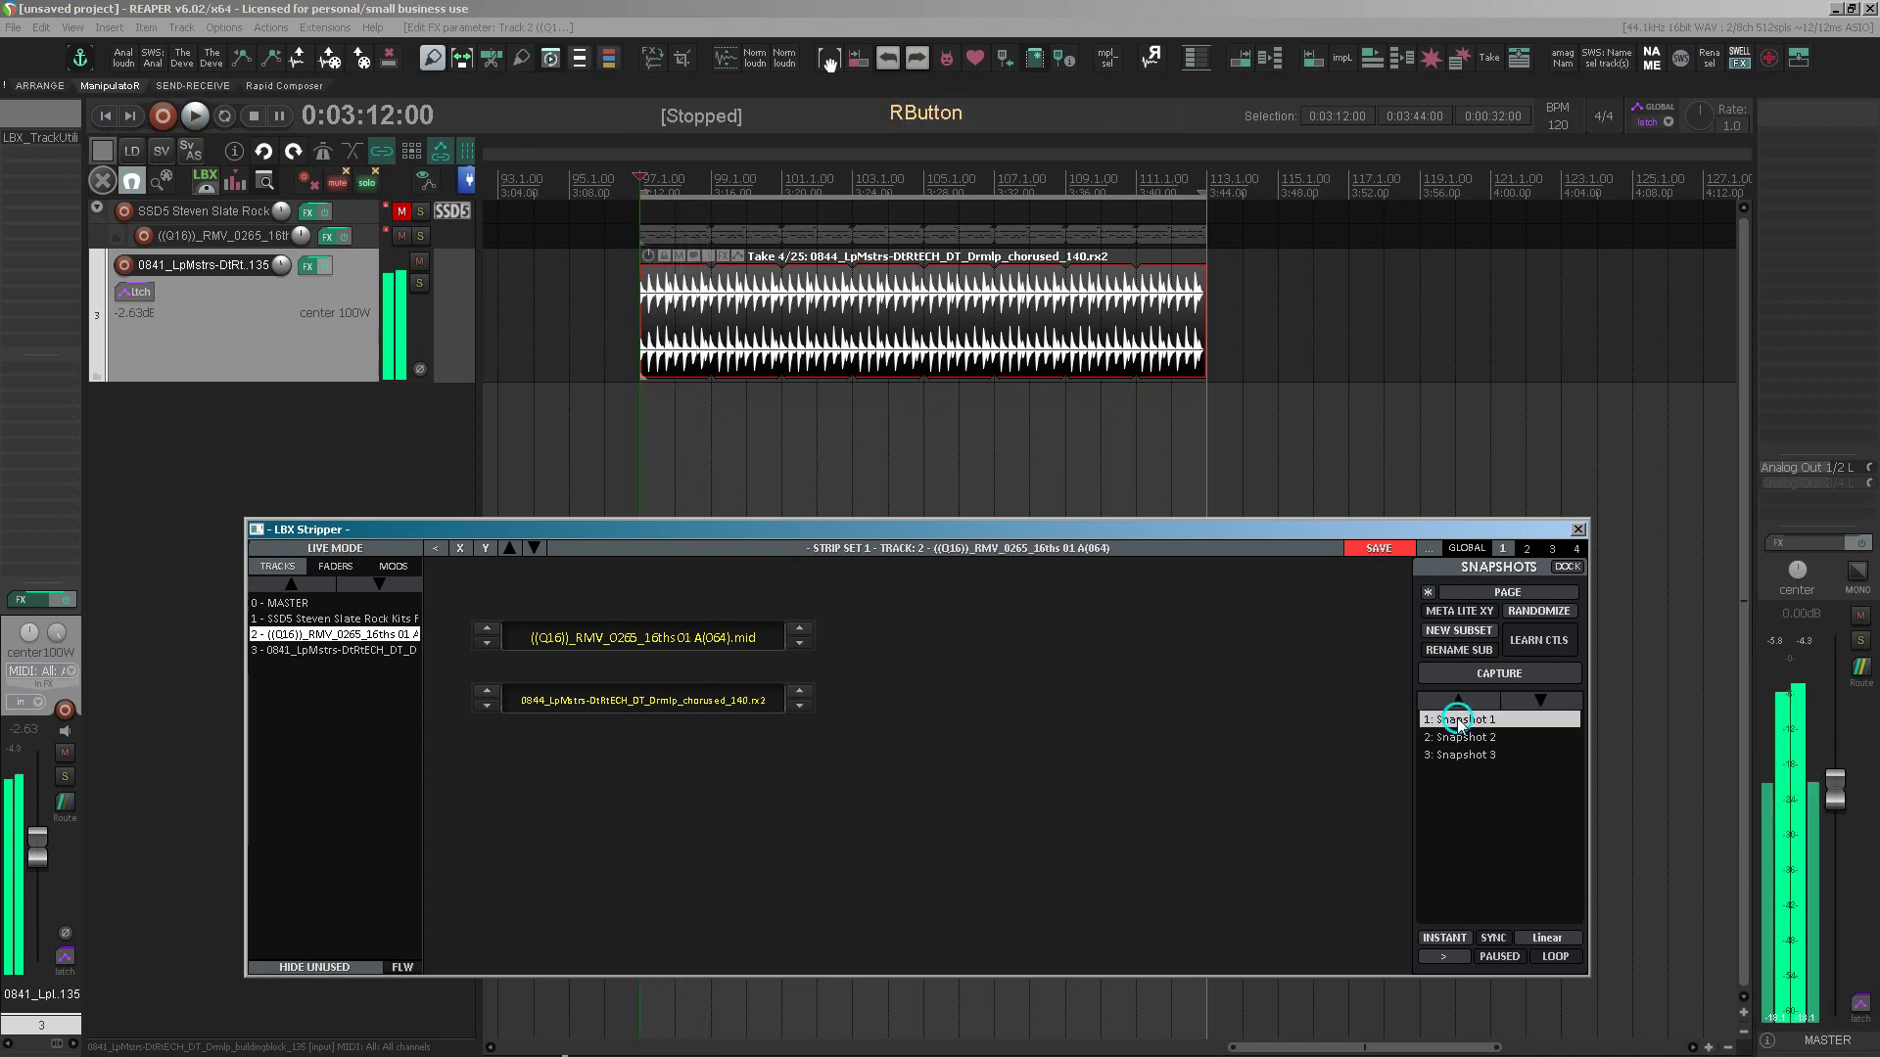
click(1469, 827)
click(644, 701)
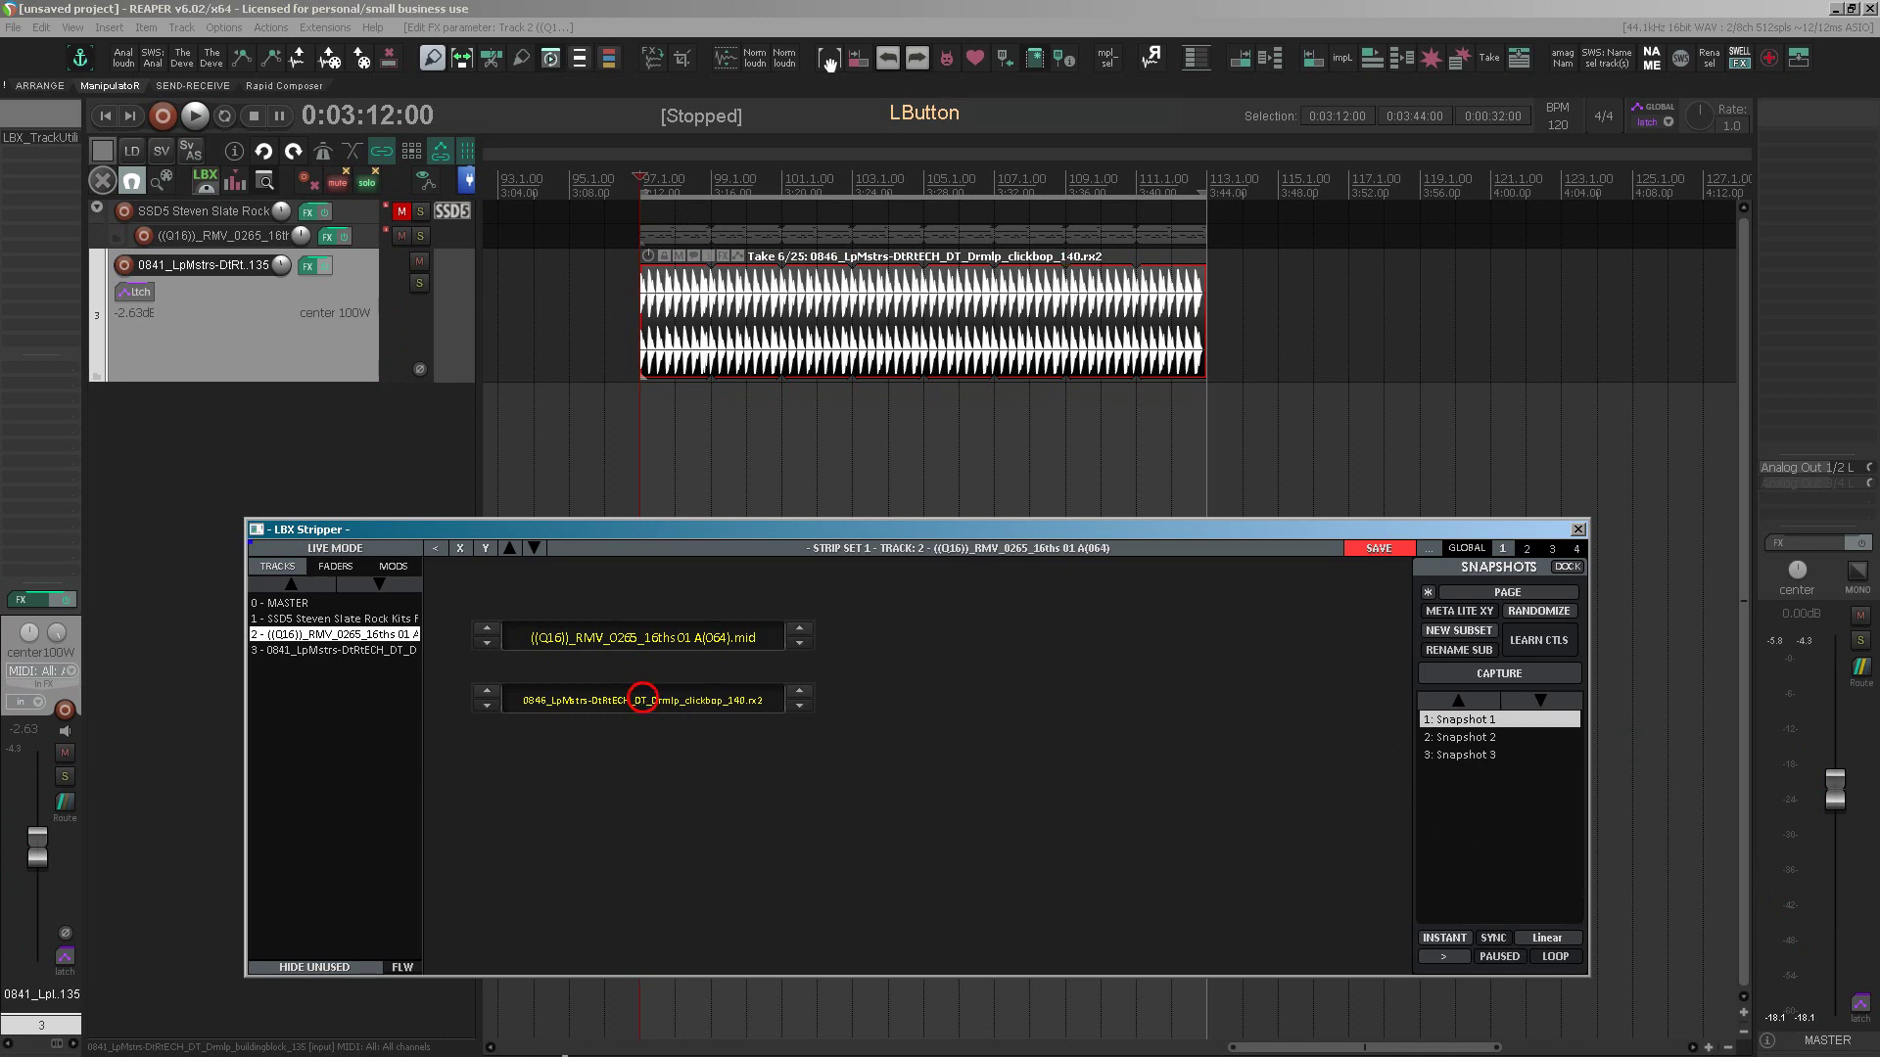
click(1442, 739)
key(space)
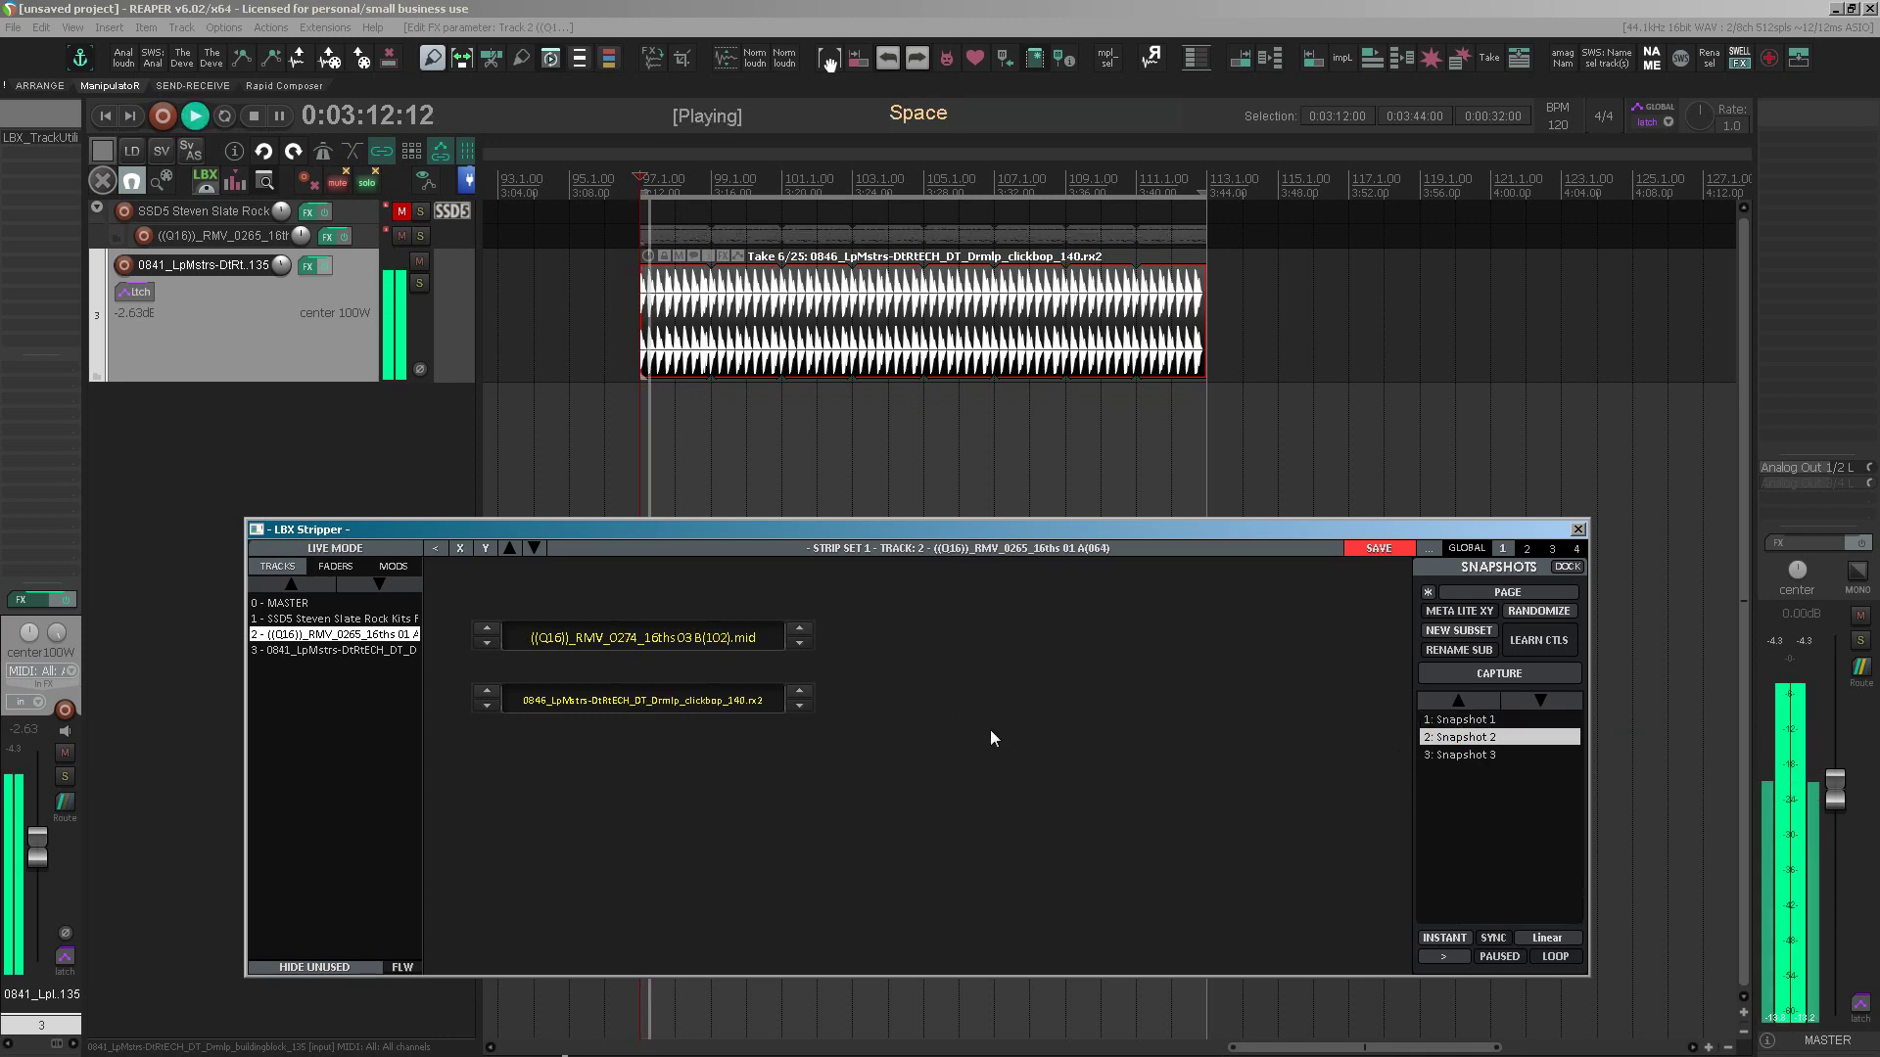
right_click(1469, 746)
click(1474, 832)
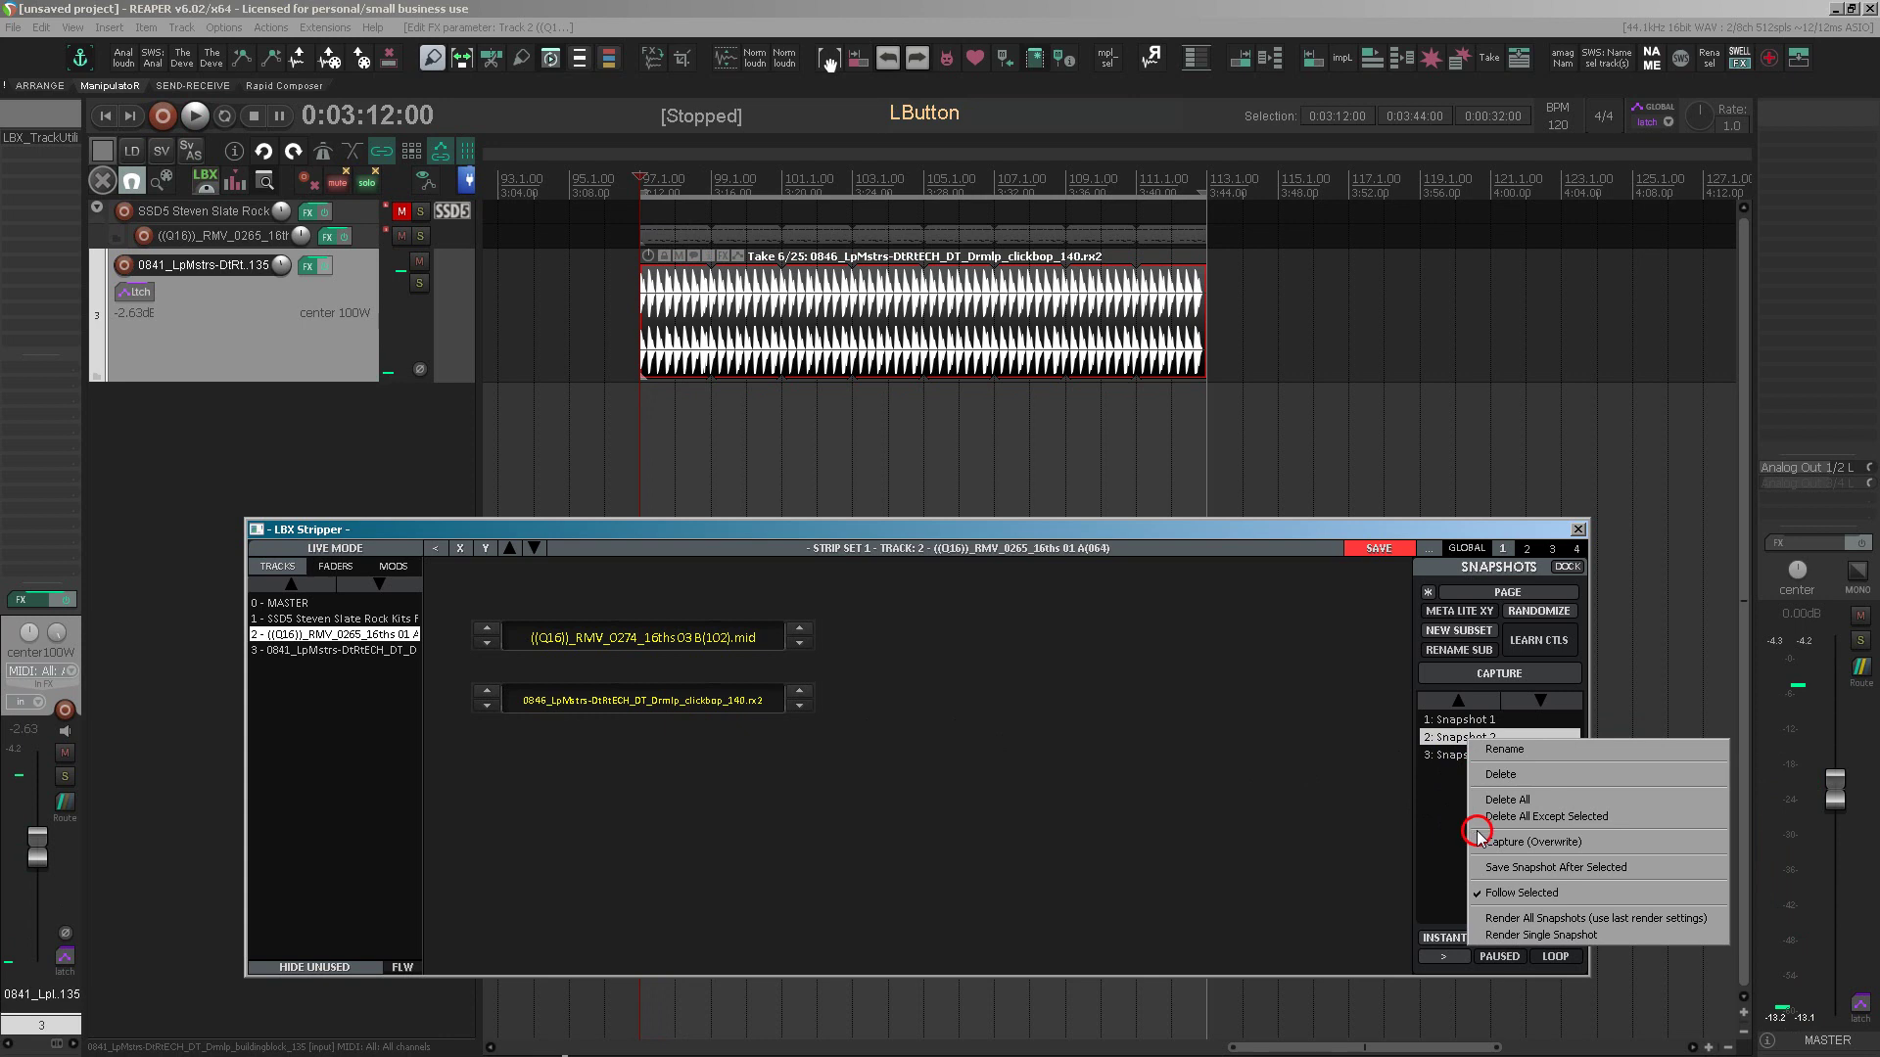
- Recall Snapshot 3 and step the loop take to the next REX file while playing
click(1468, 759)
key(space)
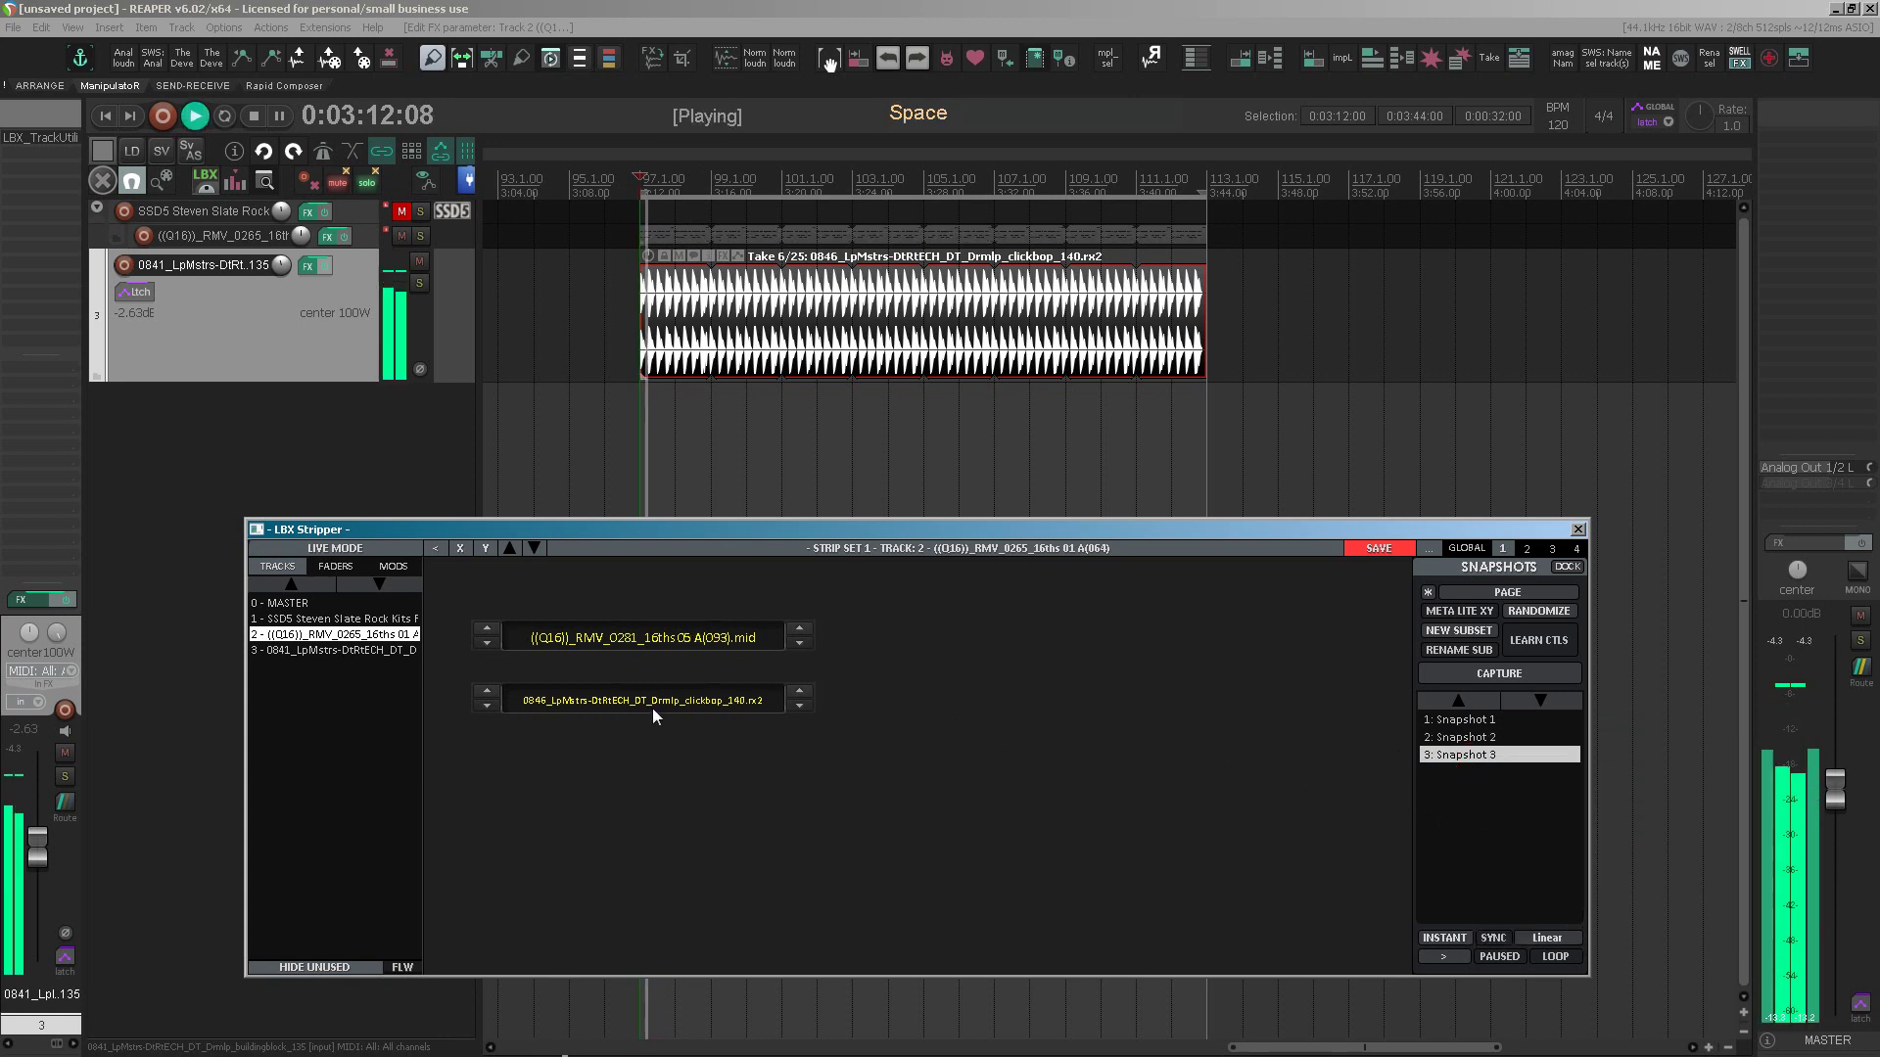
key(space)
click(658, 701)
key(space)
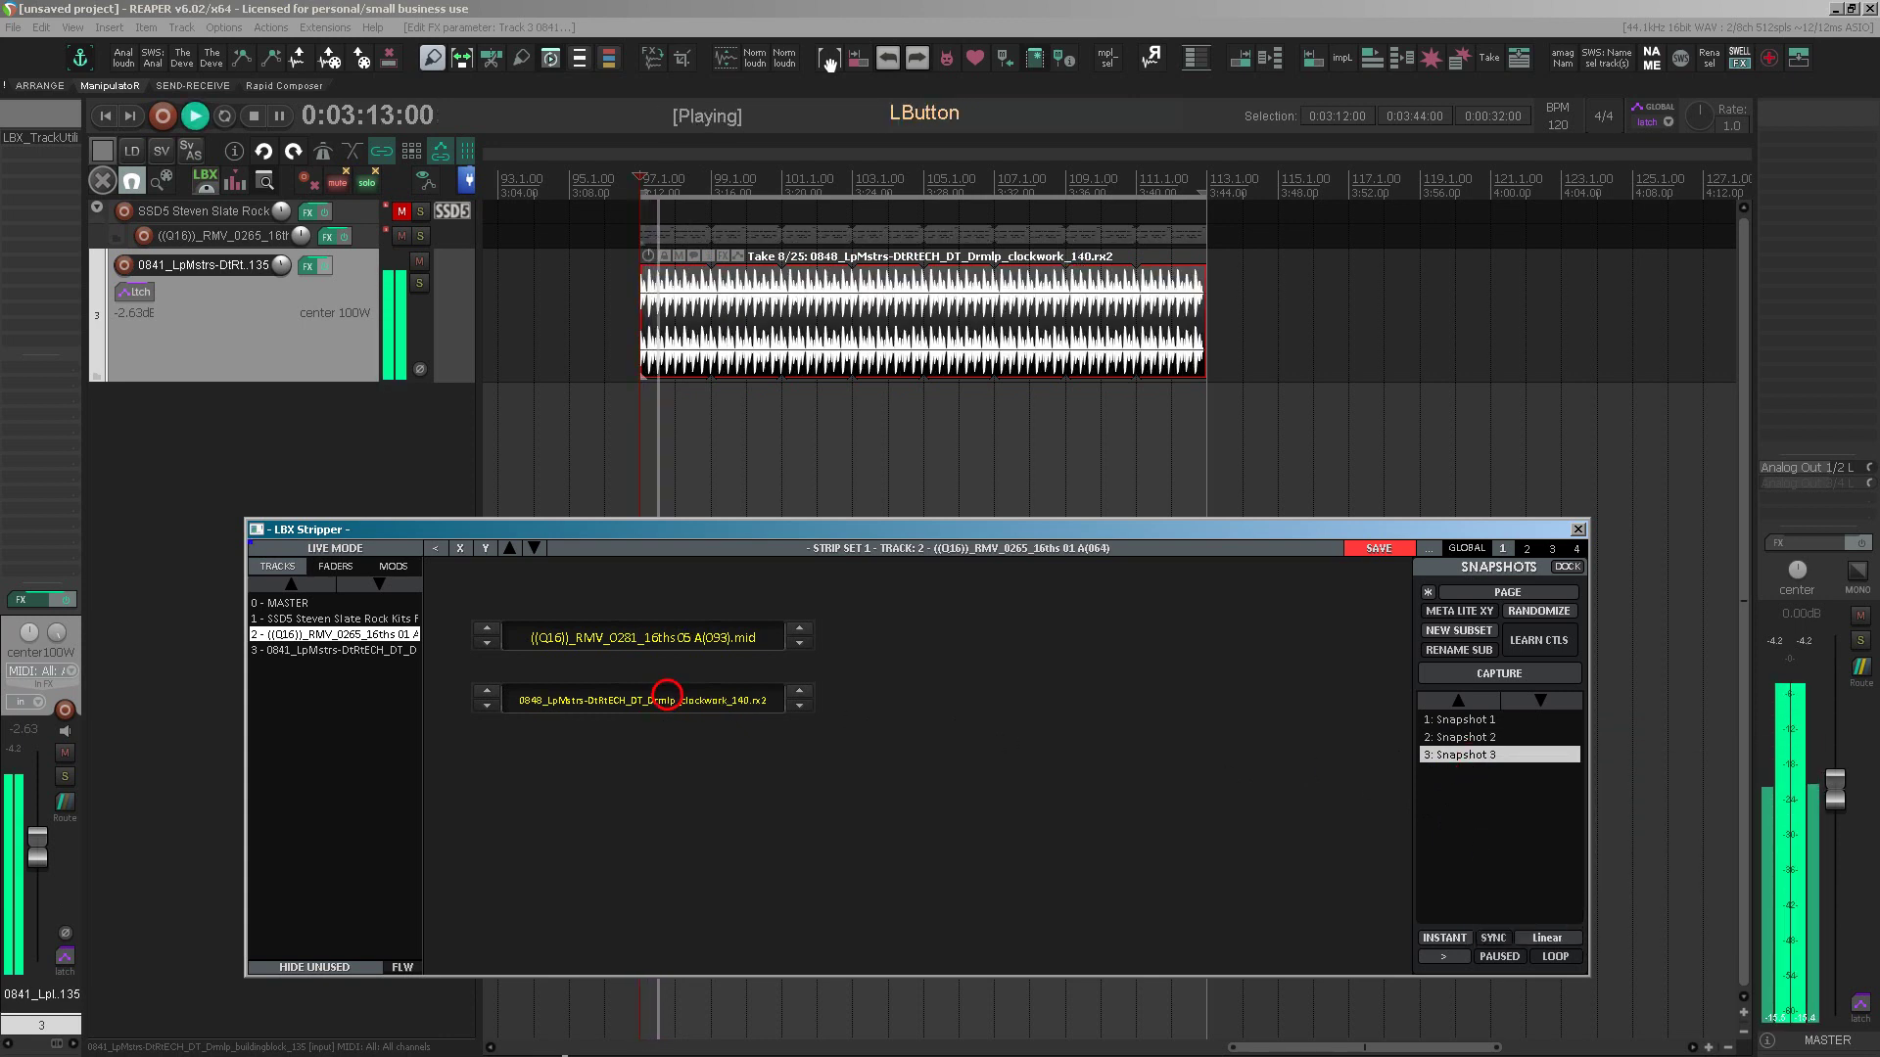
- Overwrite Snapshot 3 with take 12/25 crunchy, then recall Snapshots 1, 2 and 3 to check
click(667, 696)
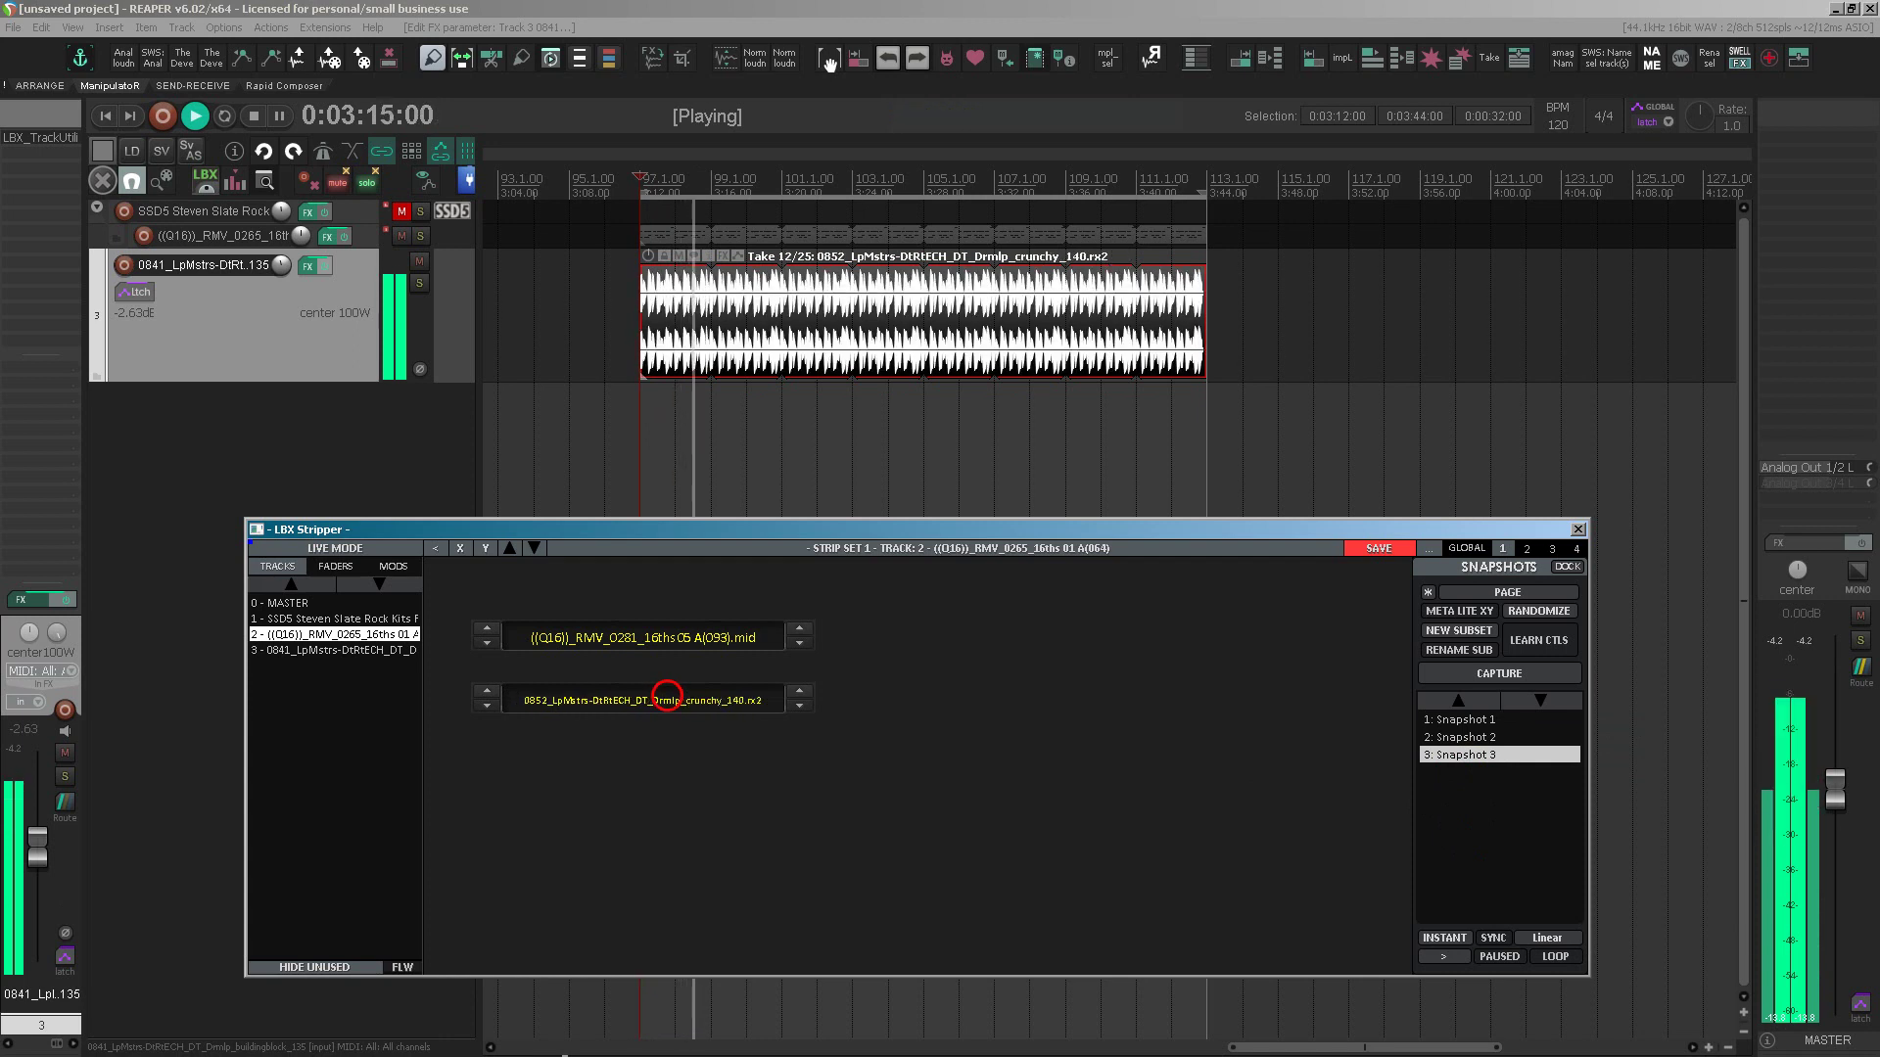
right_click(1445, 759)
click(1498, 866)
click(1459, 723)
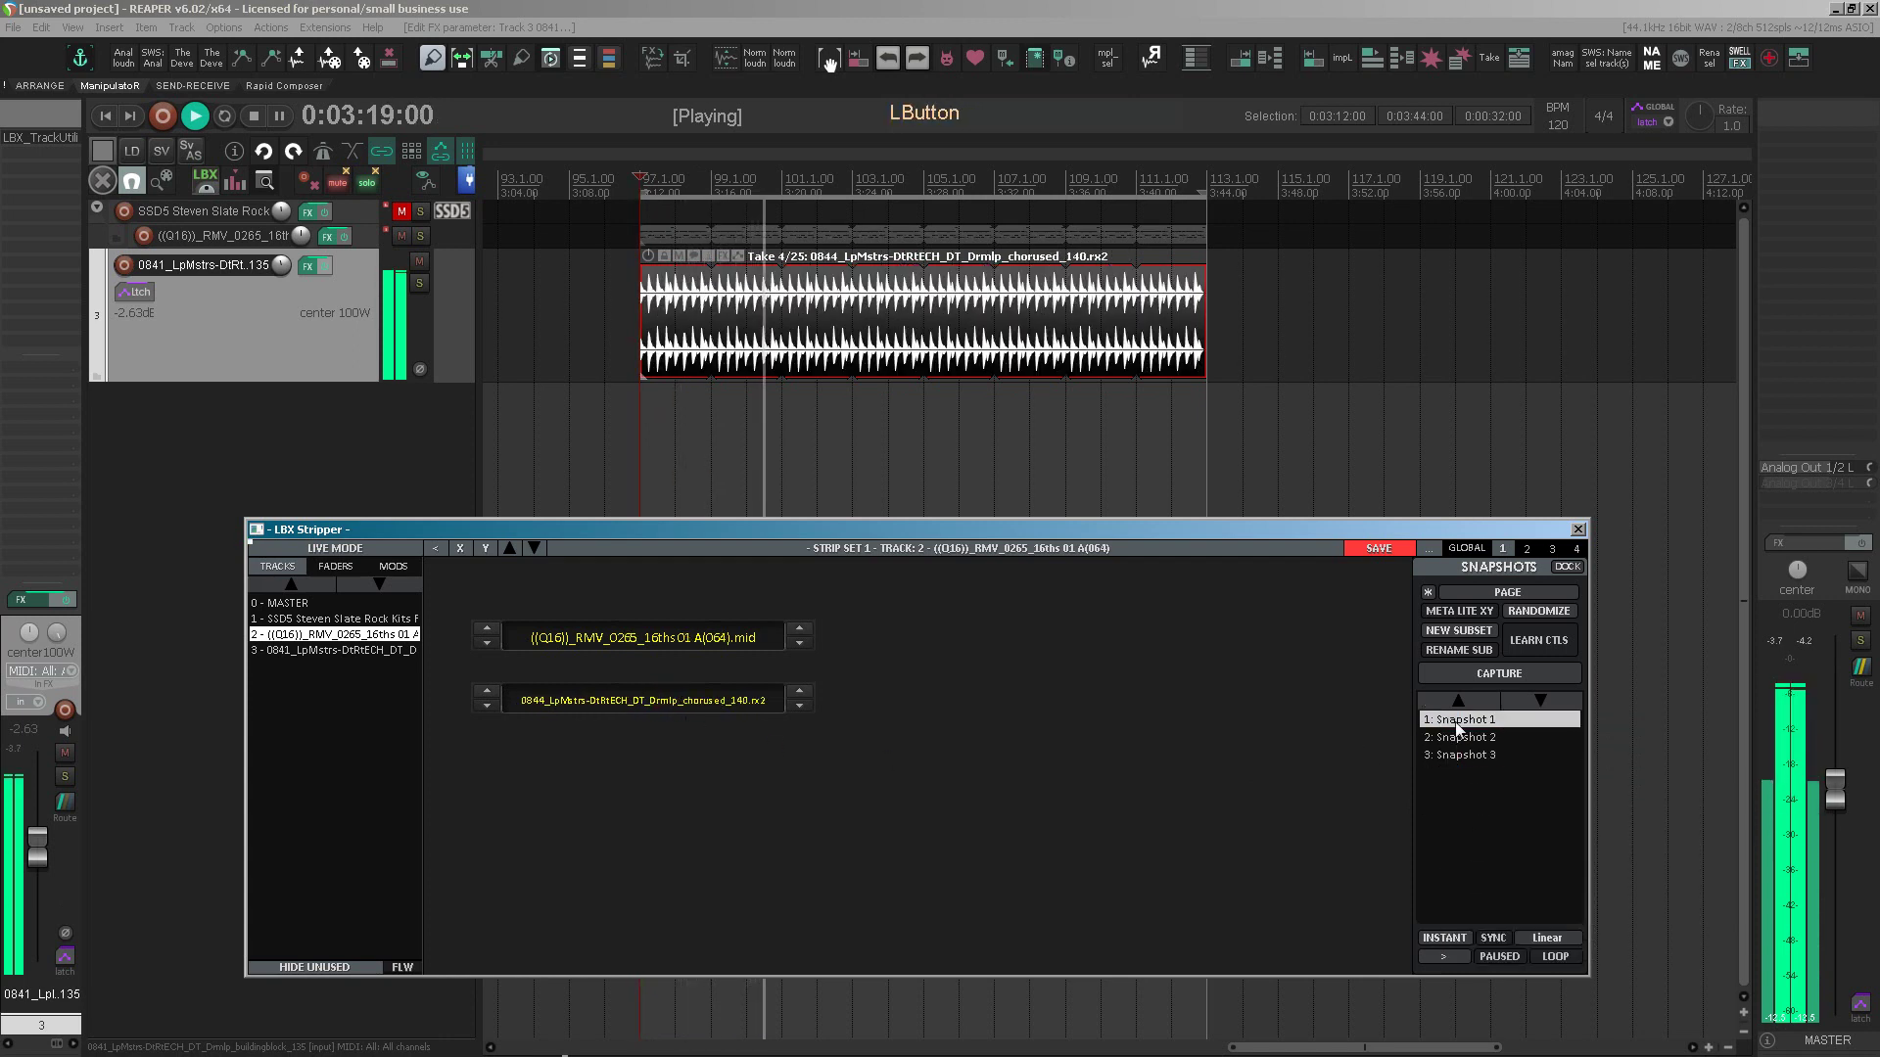
click(1461, 739)
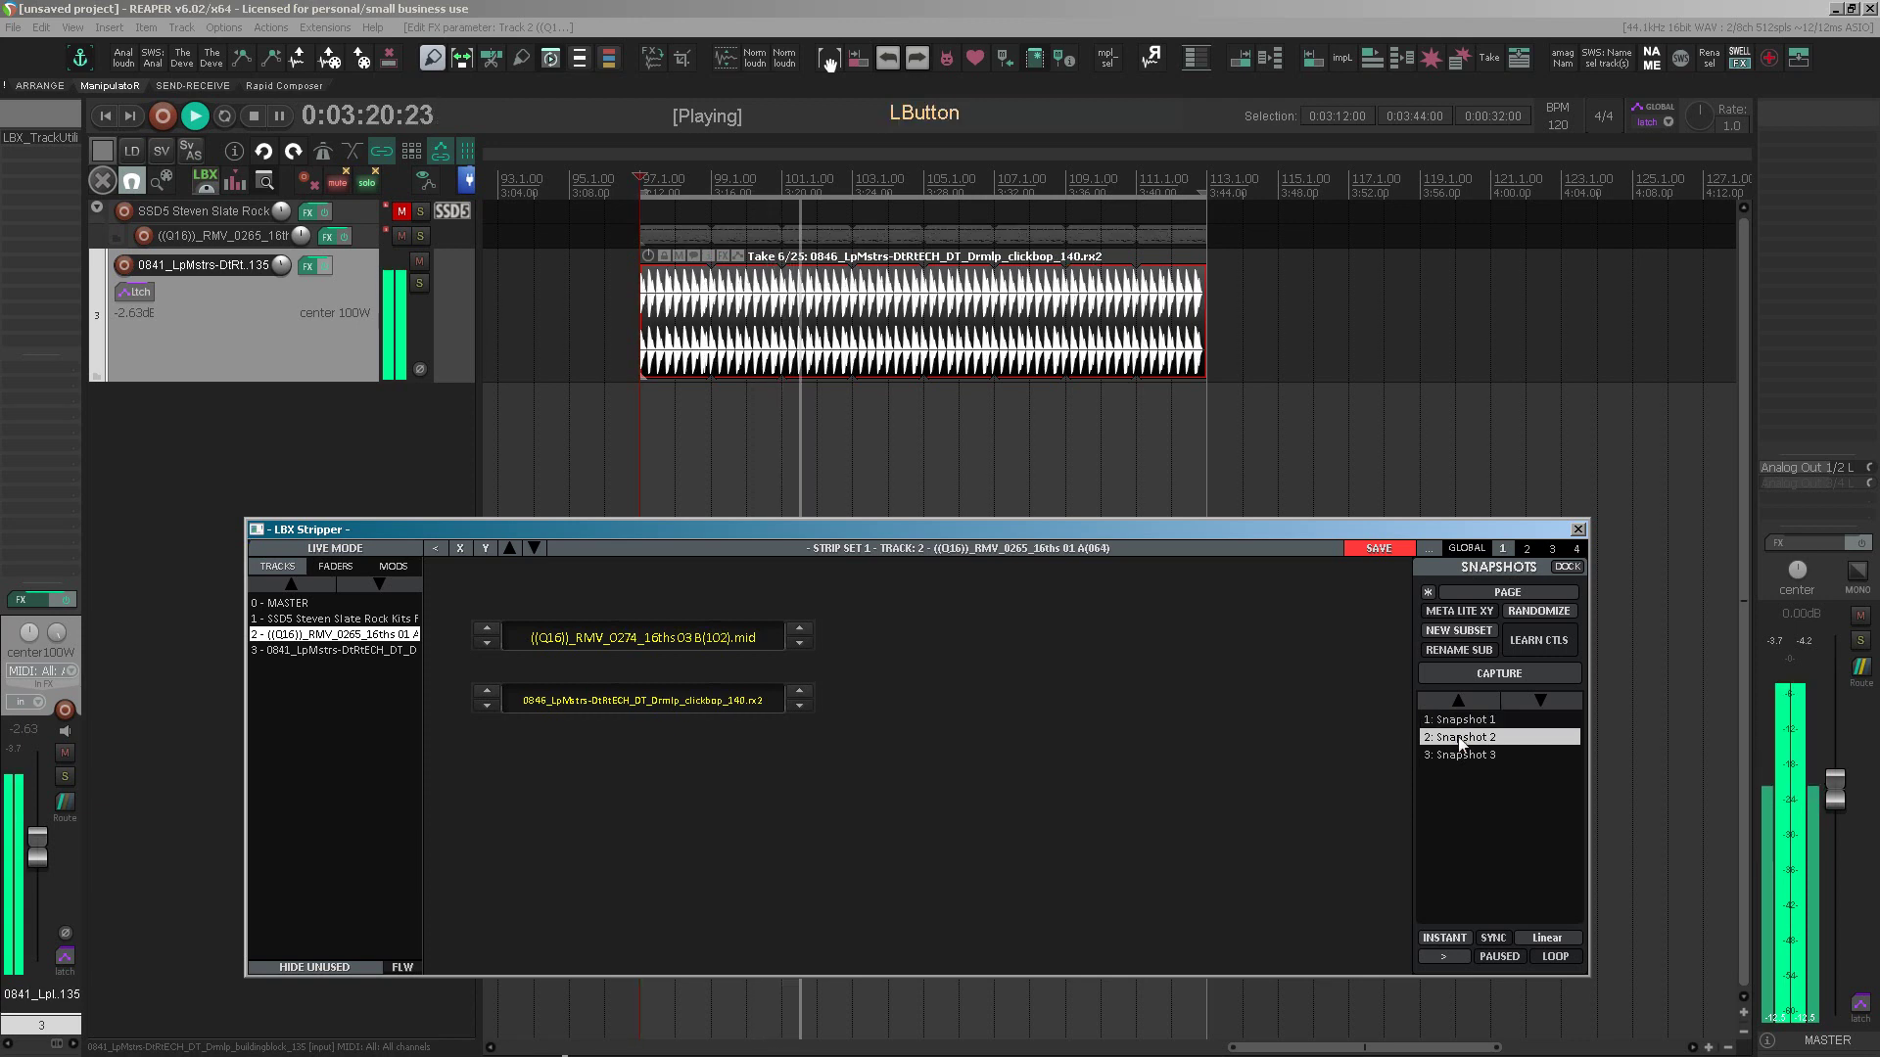
click(1447, 753)
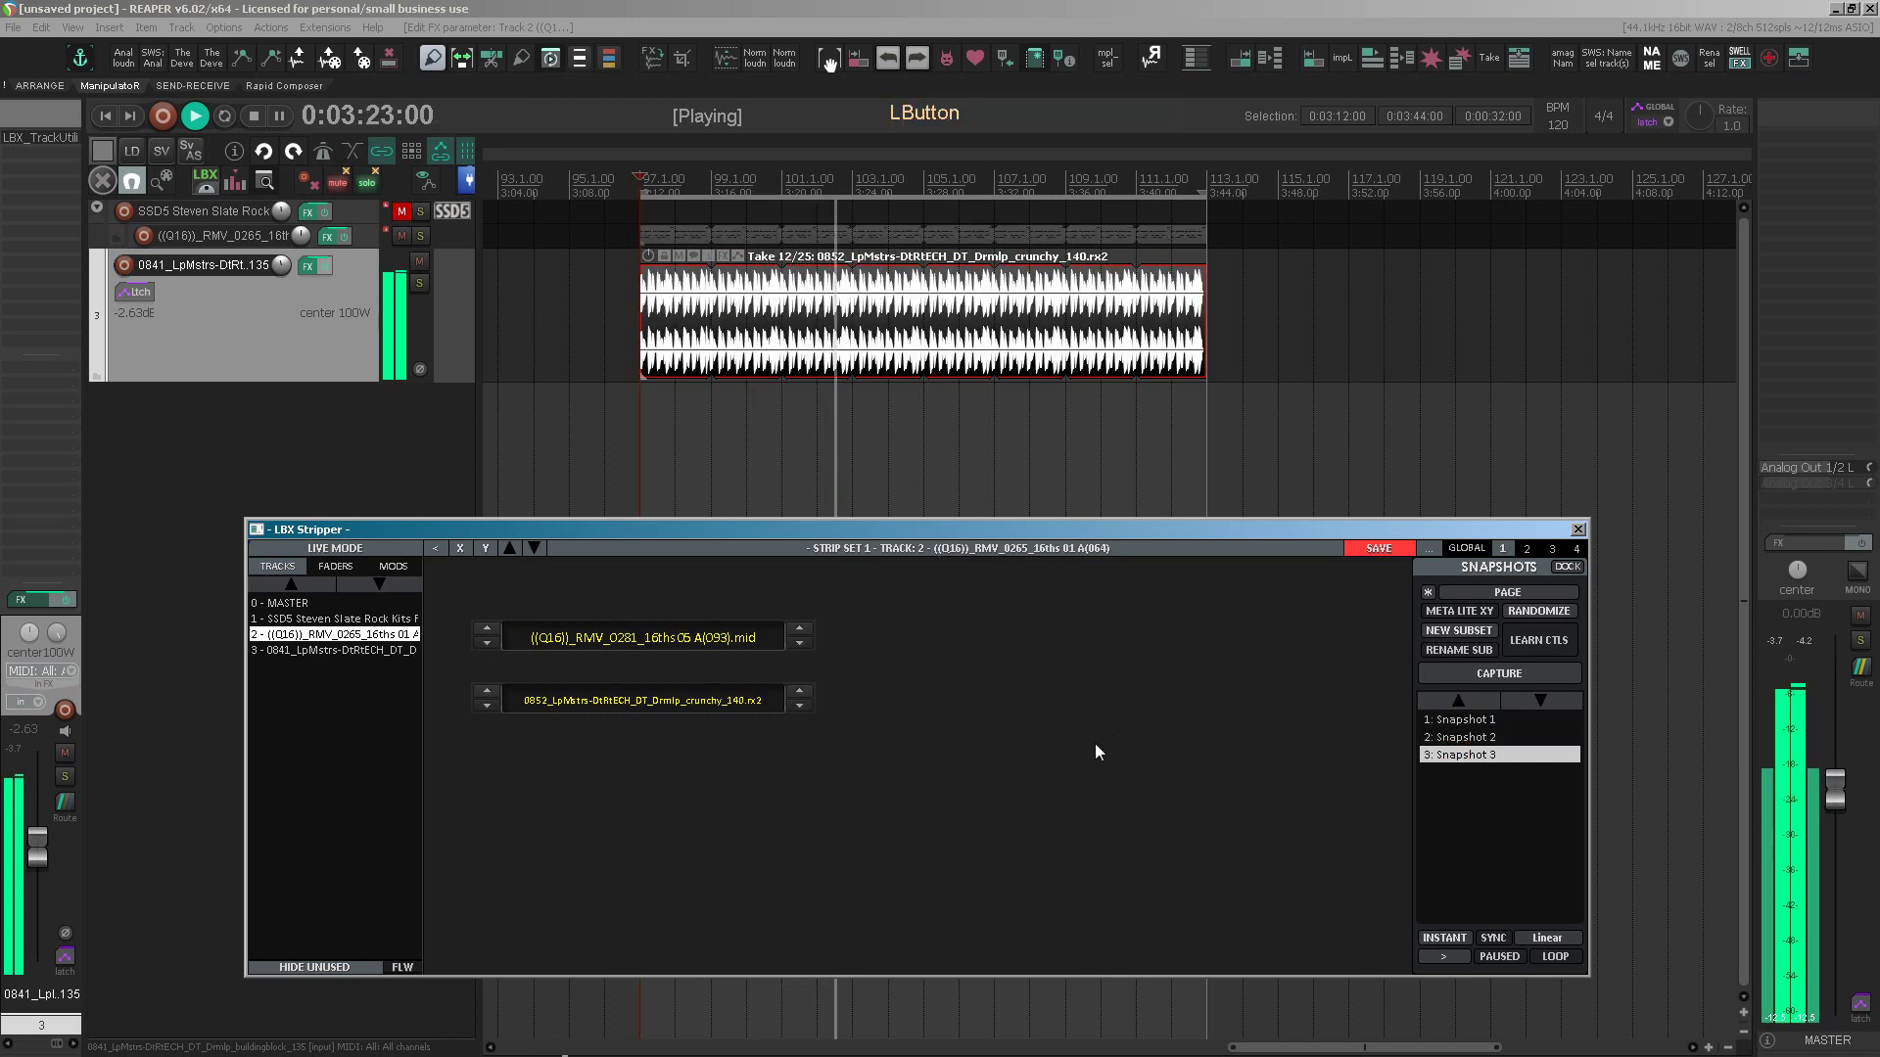
- Stop playback and scroll the project tempo up to 132 BPM
key(space)
scroll(1564, 127, up, 9)
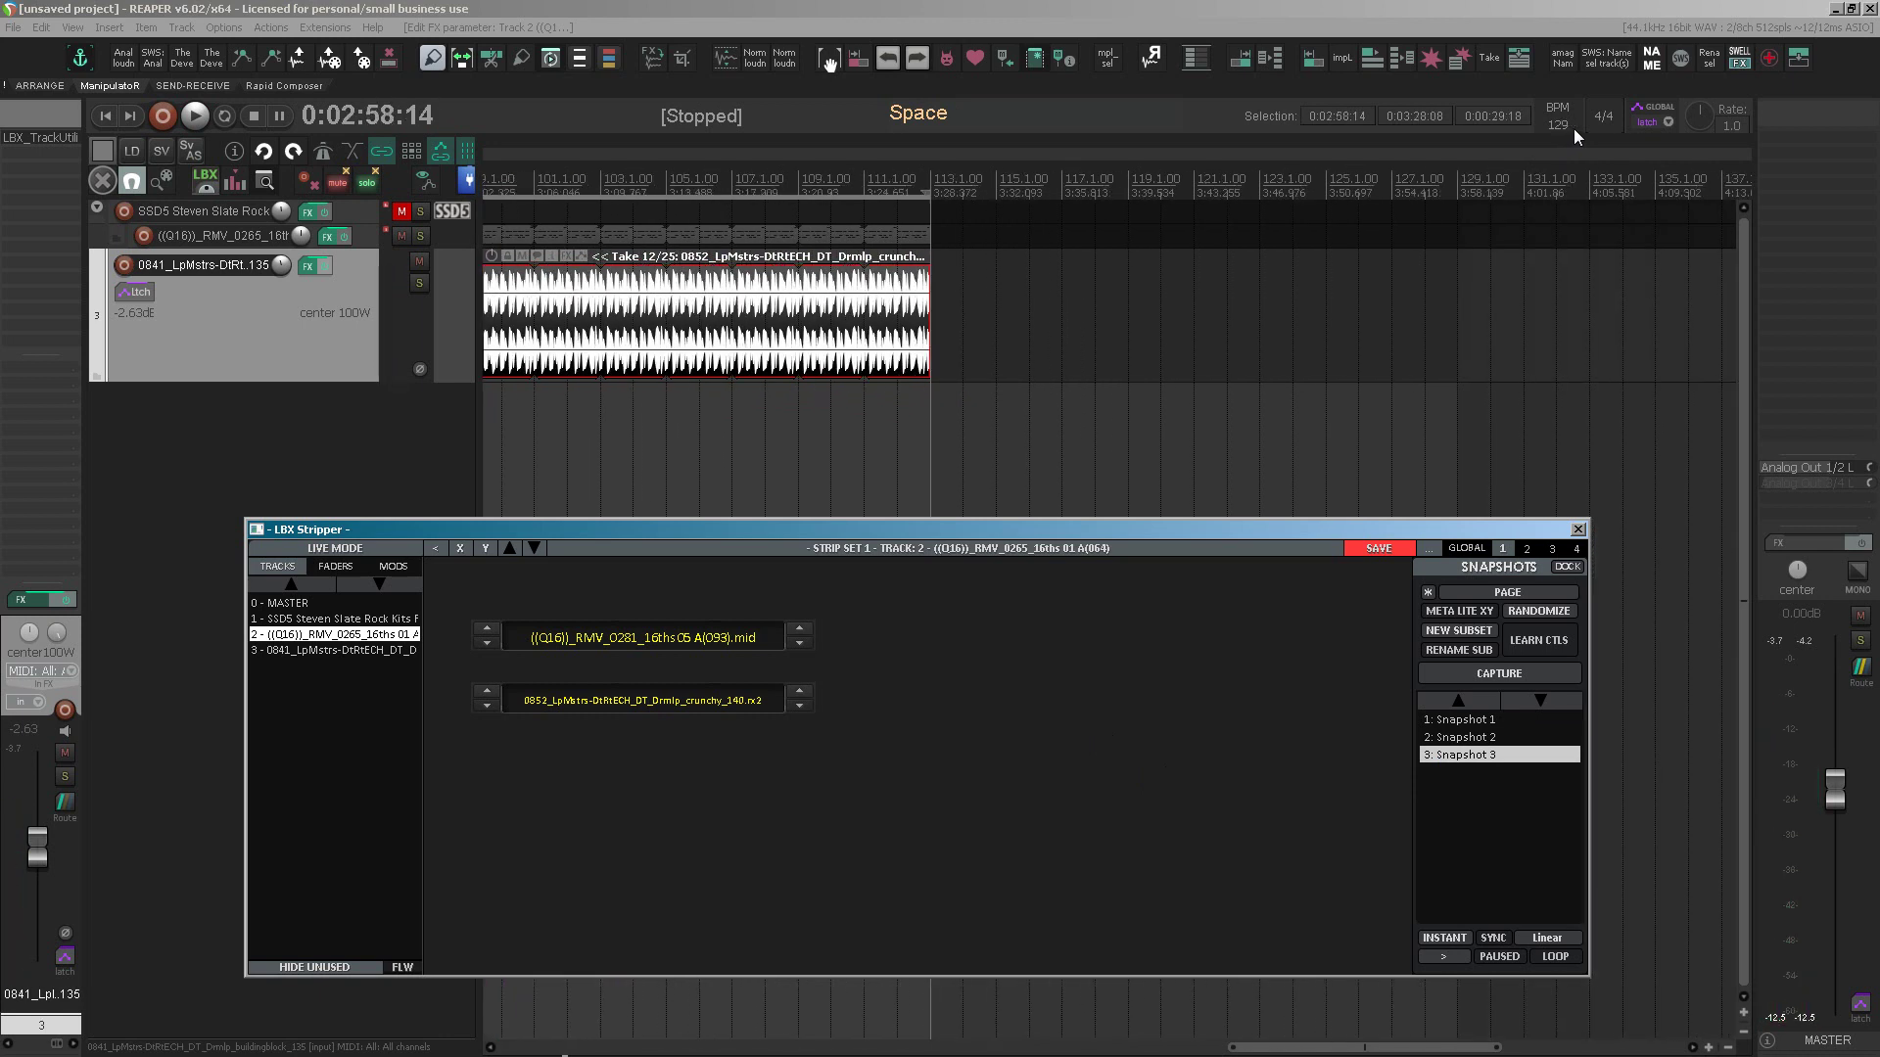
scroll(1572, 128, up, 3)
scroll(1478, 260, down, 3)
scroll(754, 366, down, 3)
- Move both drum items to bar 161 and loop-play bars 161 to 177
drag(960, 425, 813, 285)
key(Escape)
scroll(668, 324, down, 1)
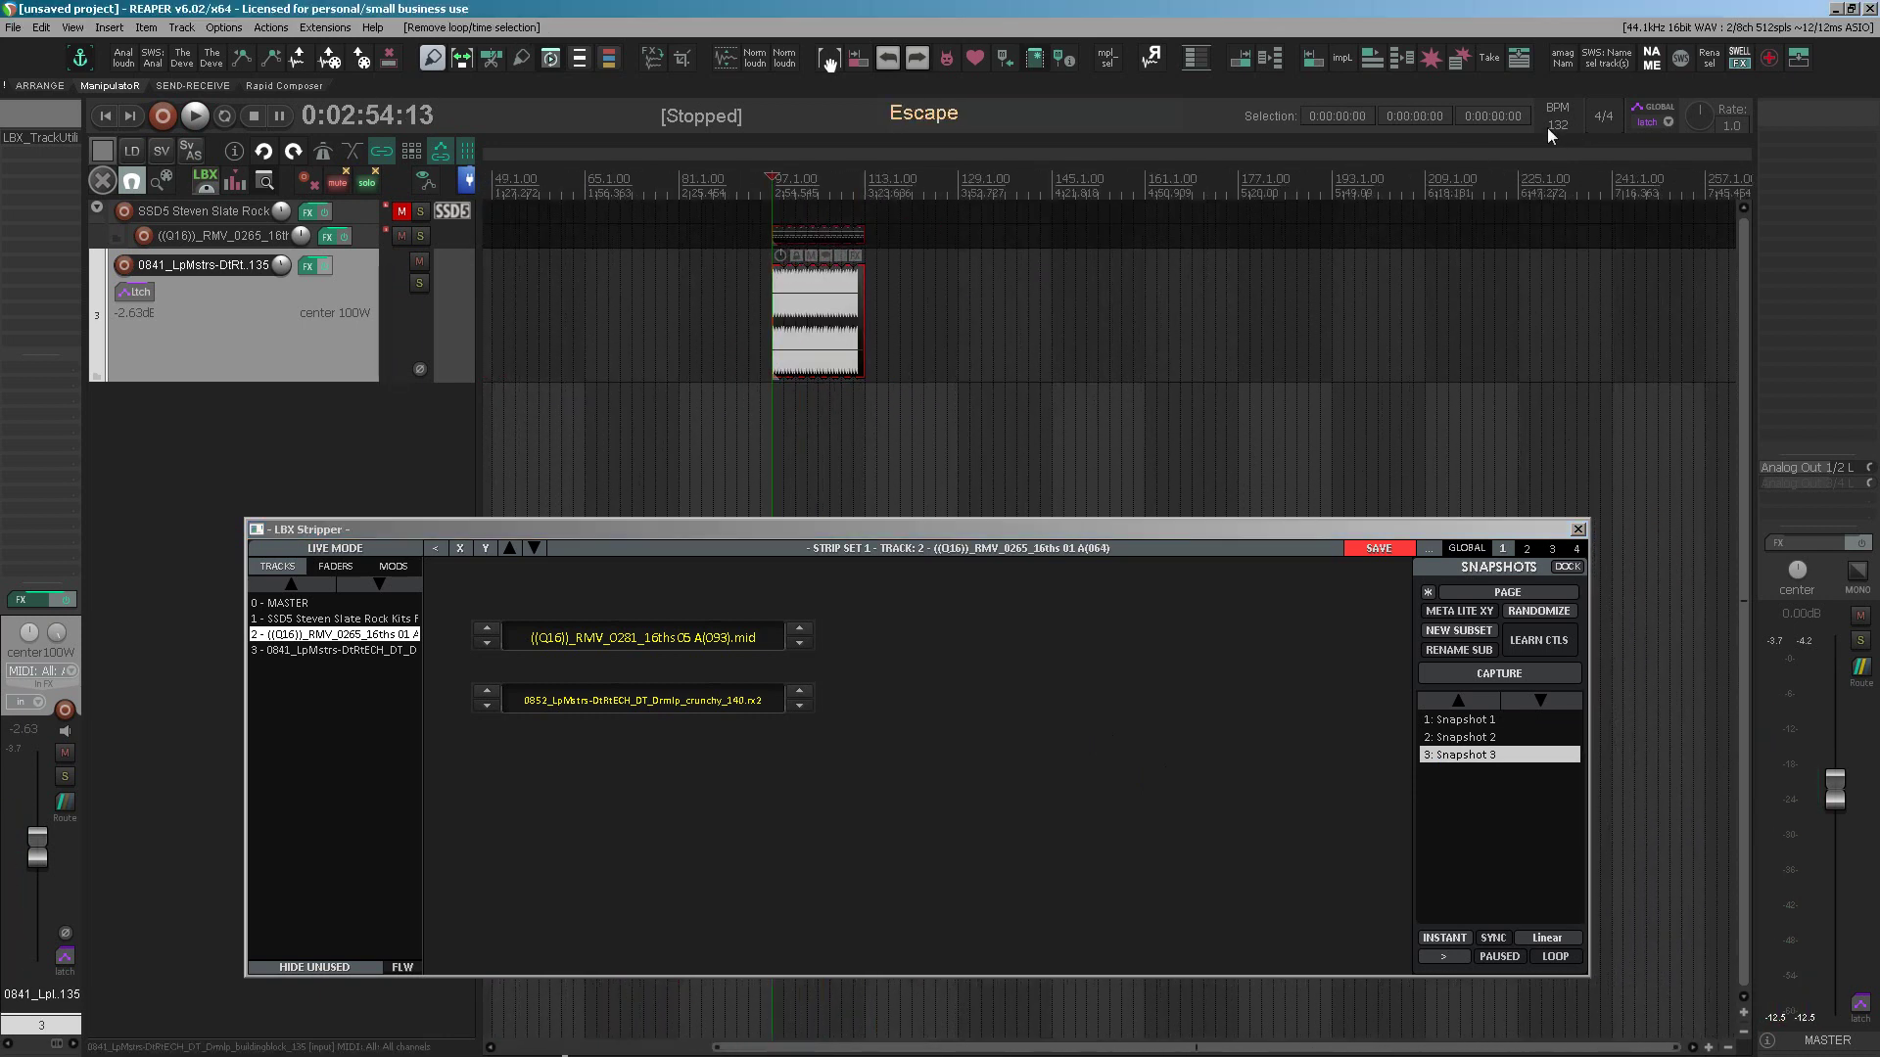
click(39, 86)
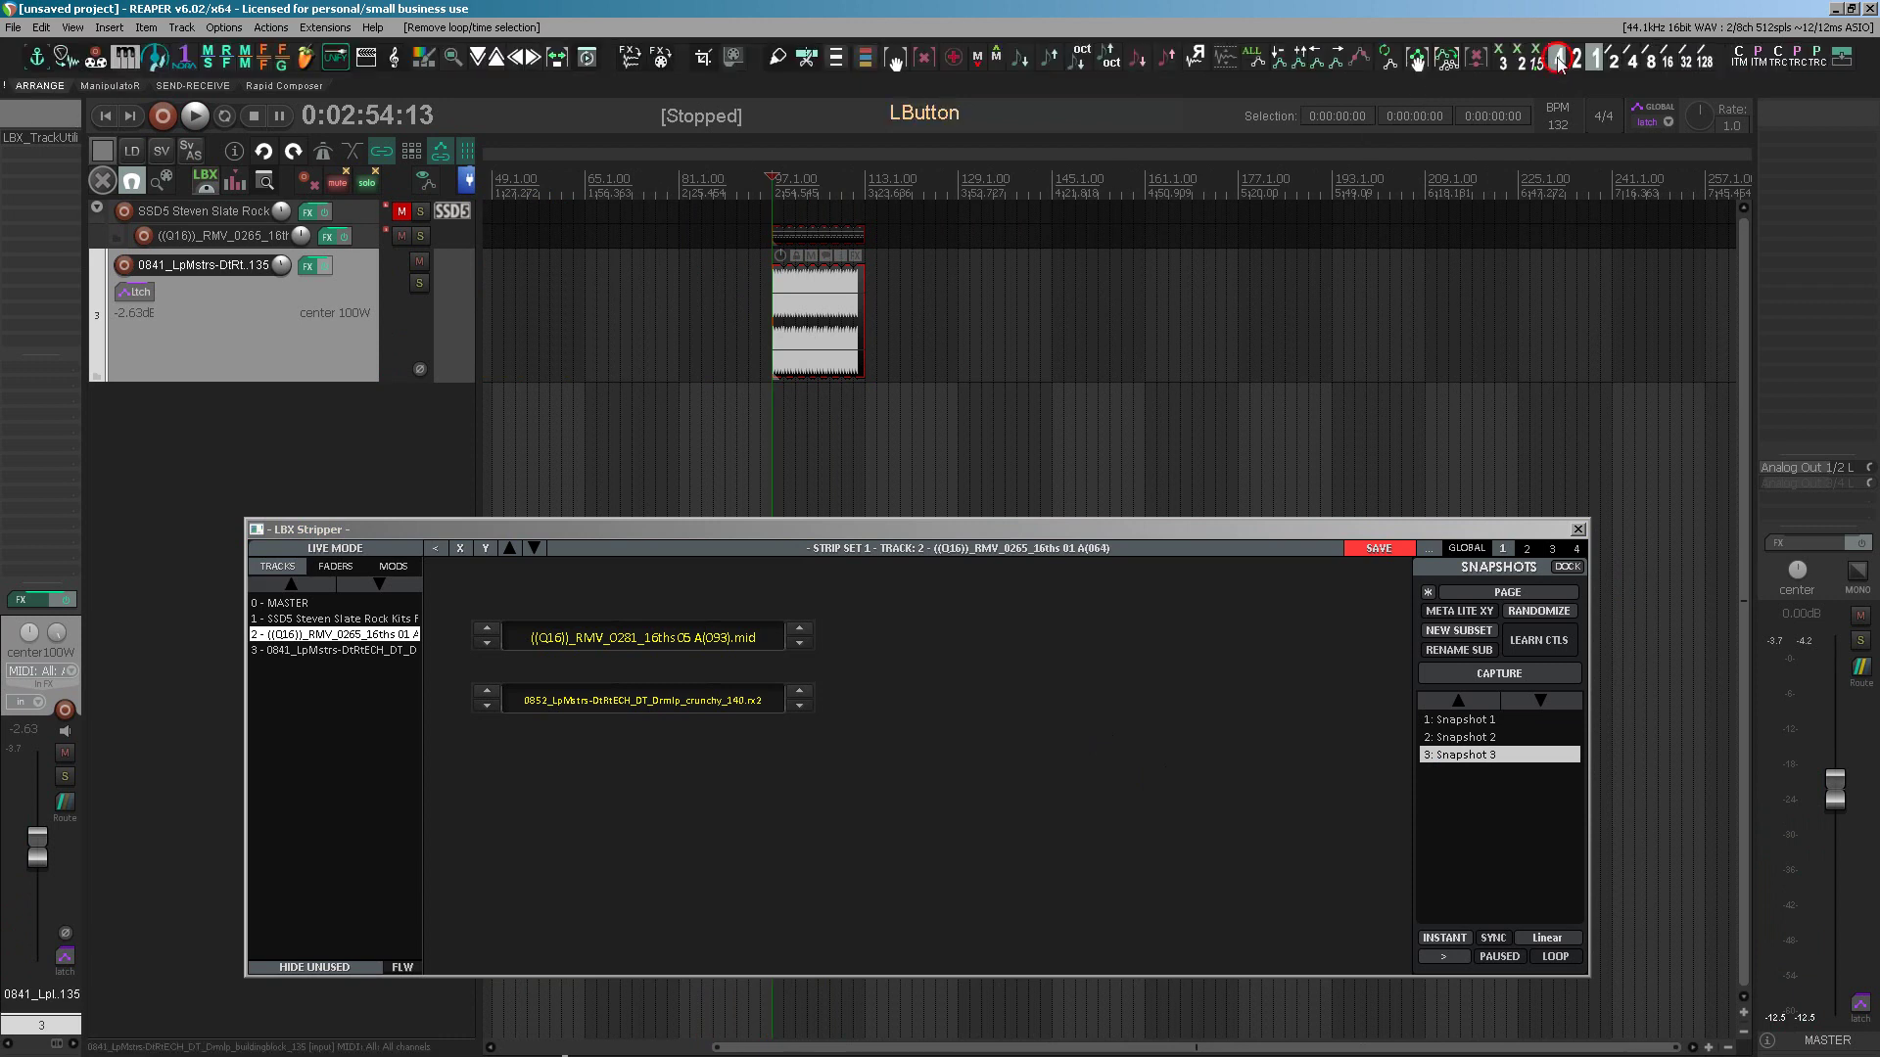
click(1523, 59)
drag(837, 340, 1192, 315)
drag(1146, 416, 1260, 404)
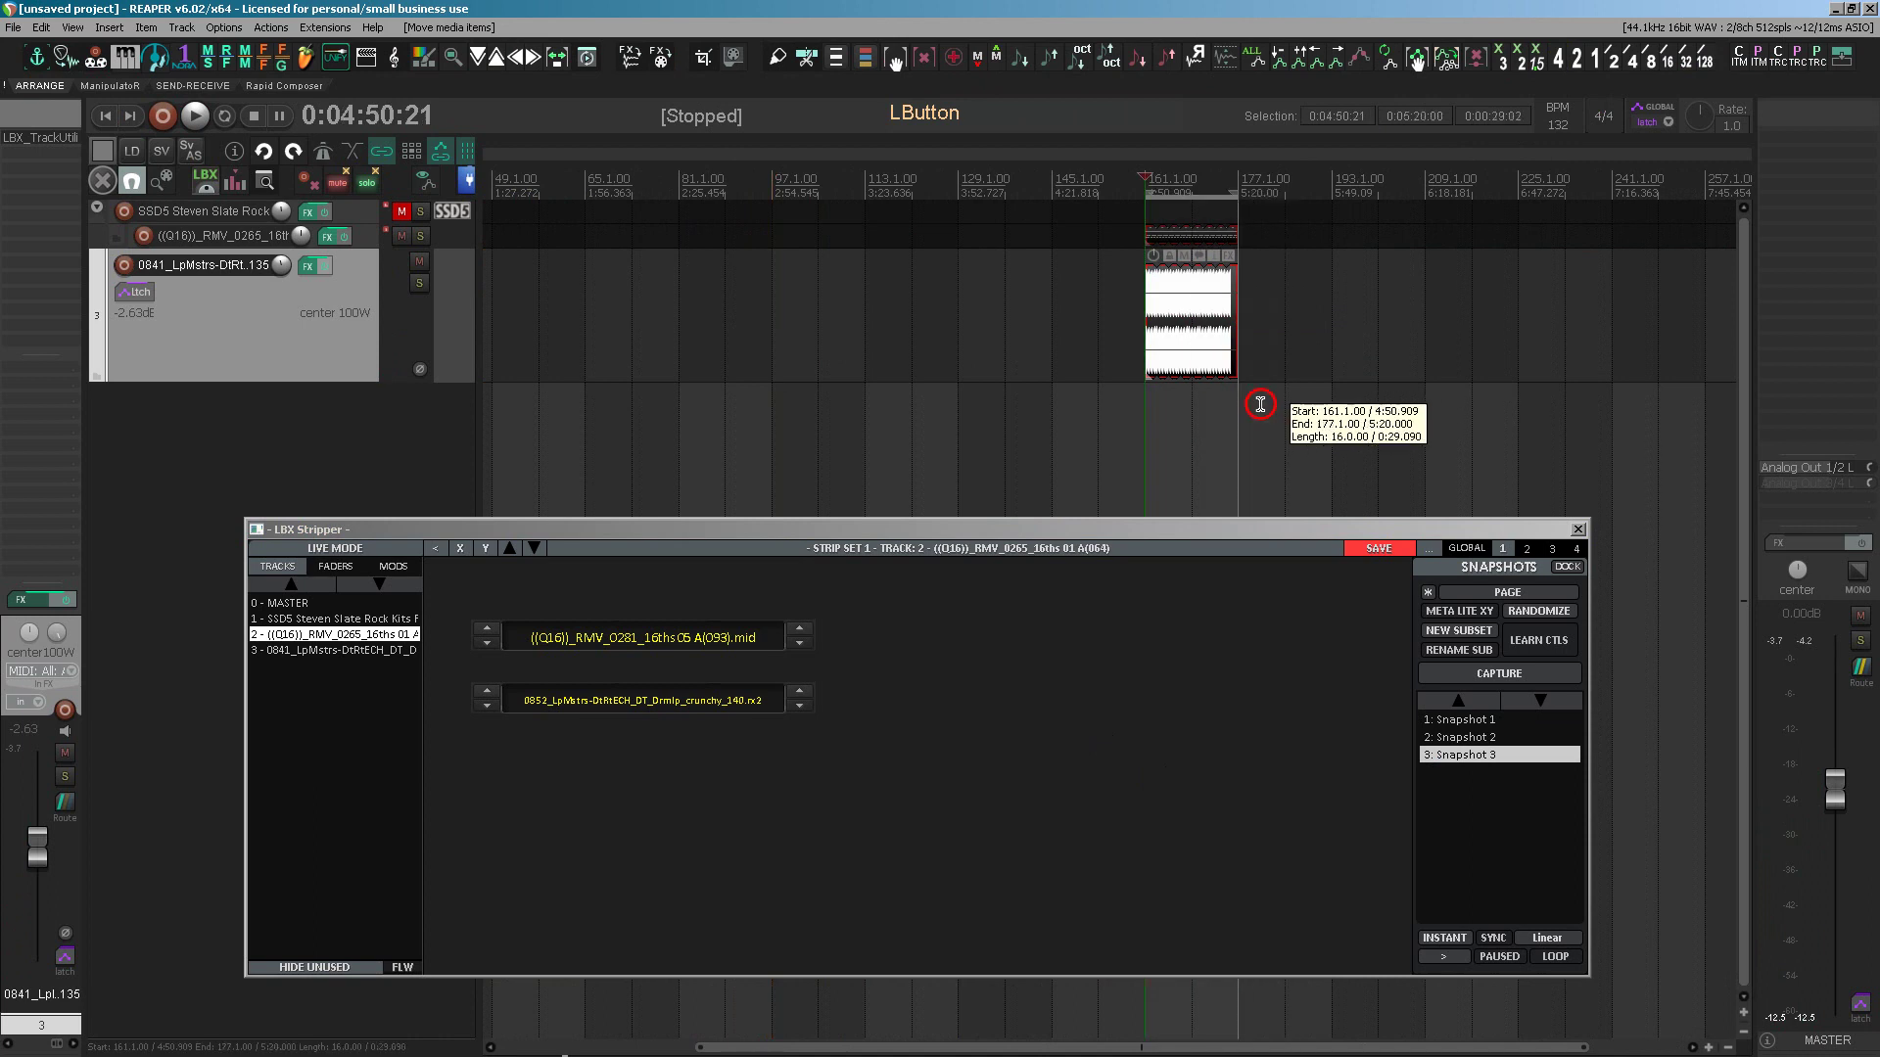
key(space)
scroll(1273, 343, up, 3)
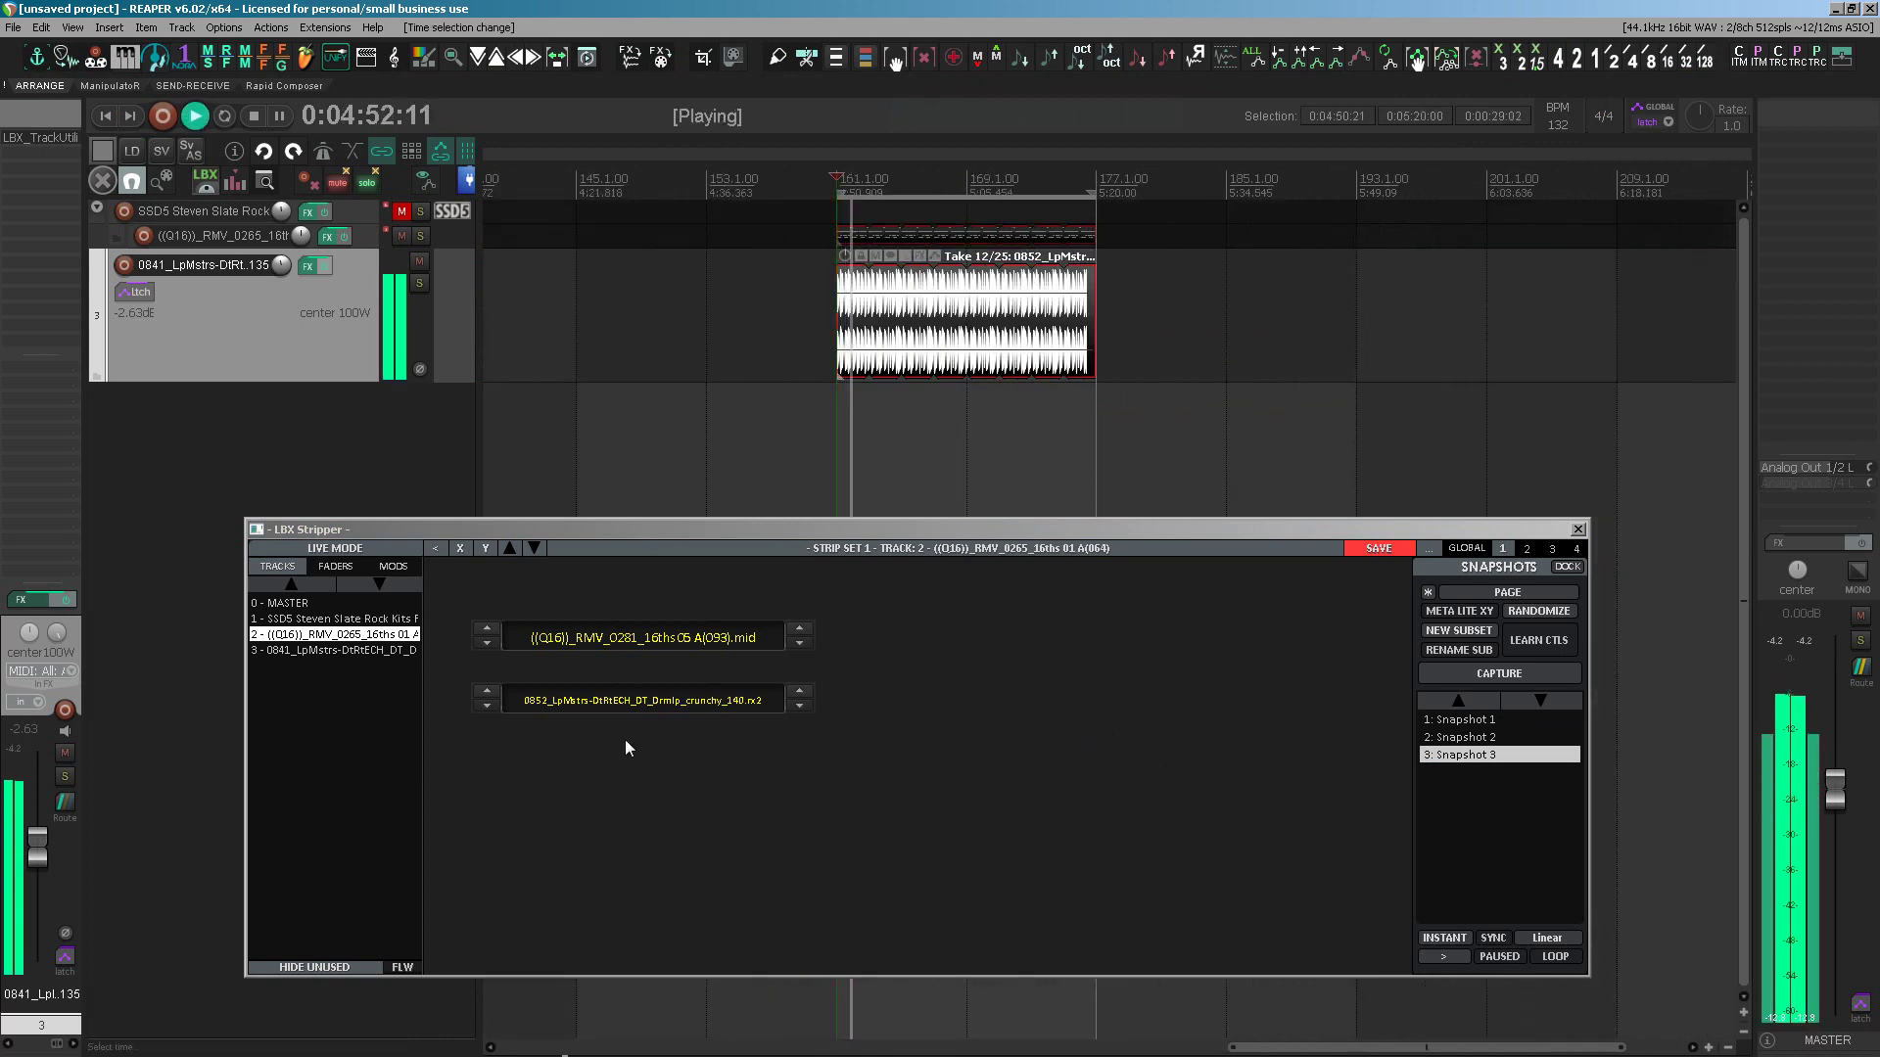
- Recall Snapshots 2, 1, 2 and 3 during playback, then stop
click(1451, 742)
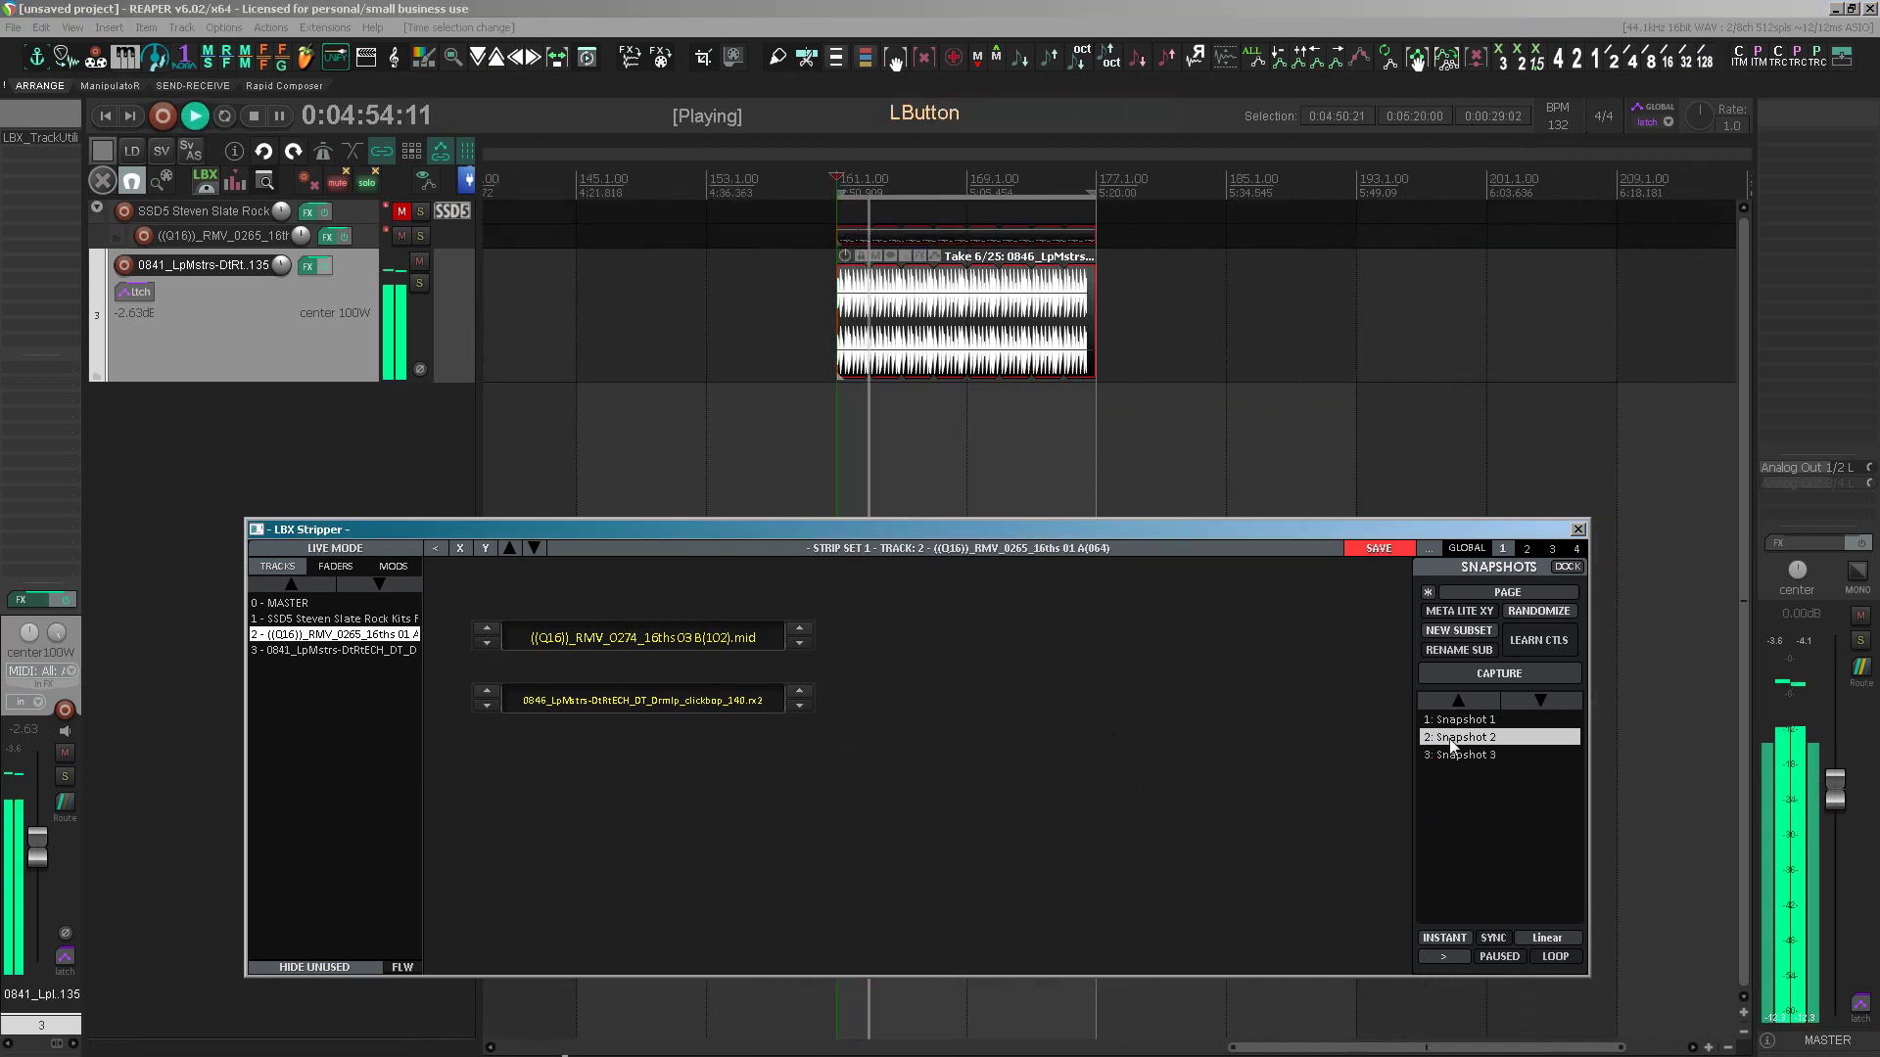
click(1455, 721)
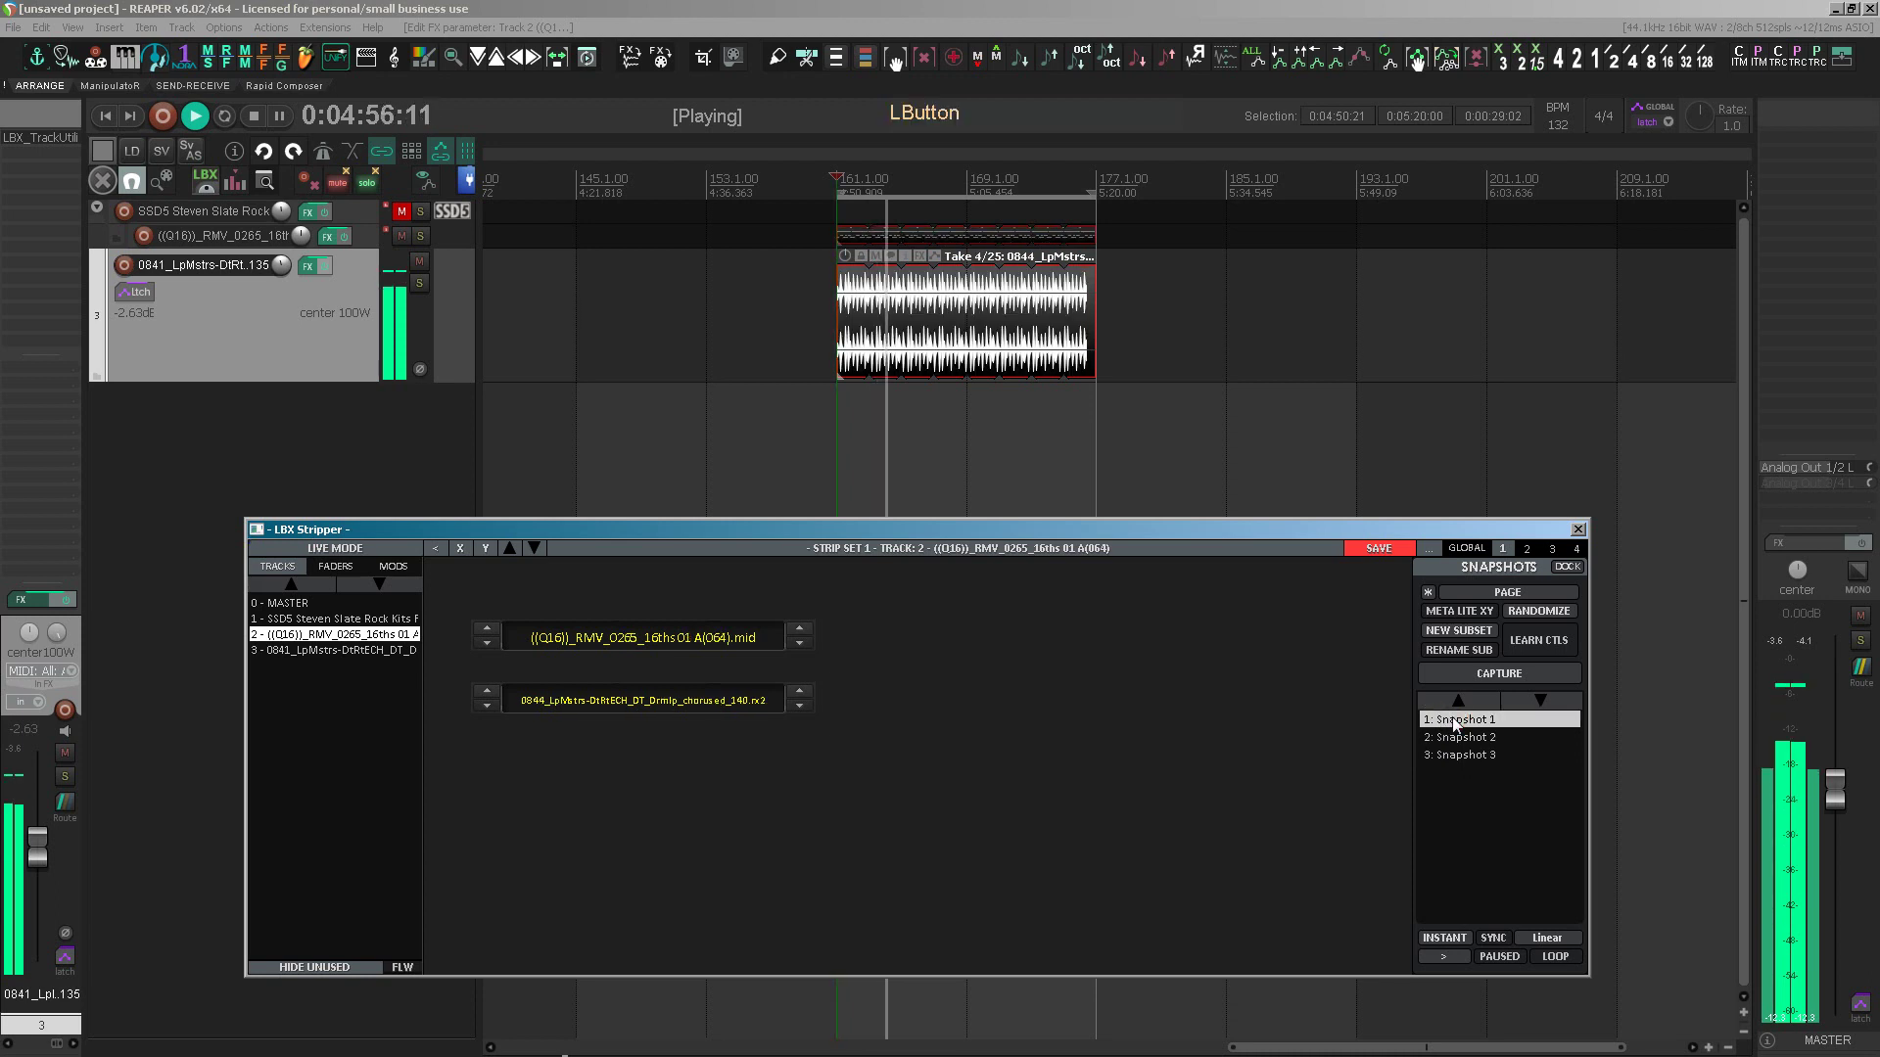
click(1458, 737)
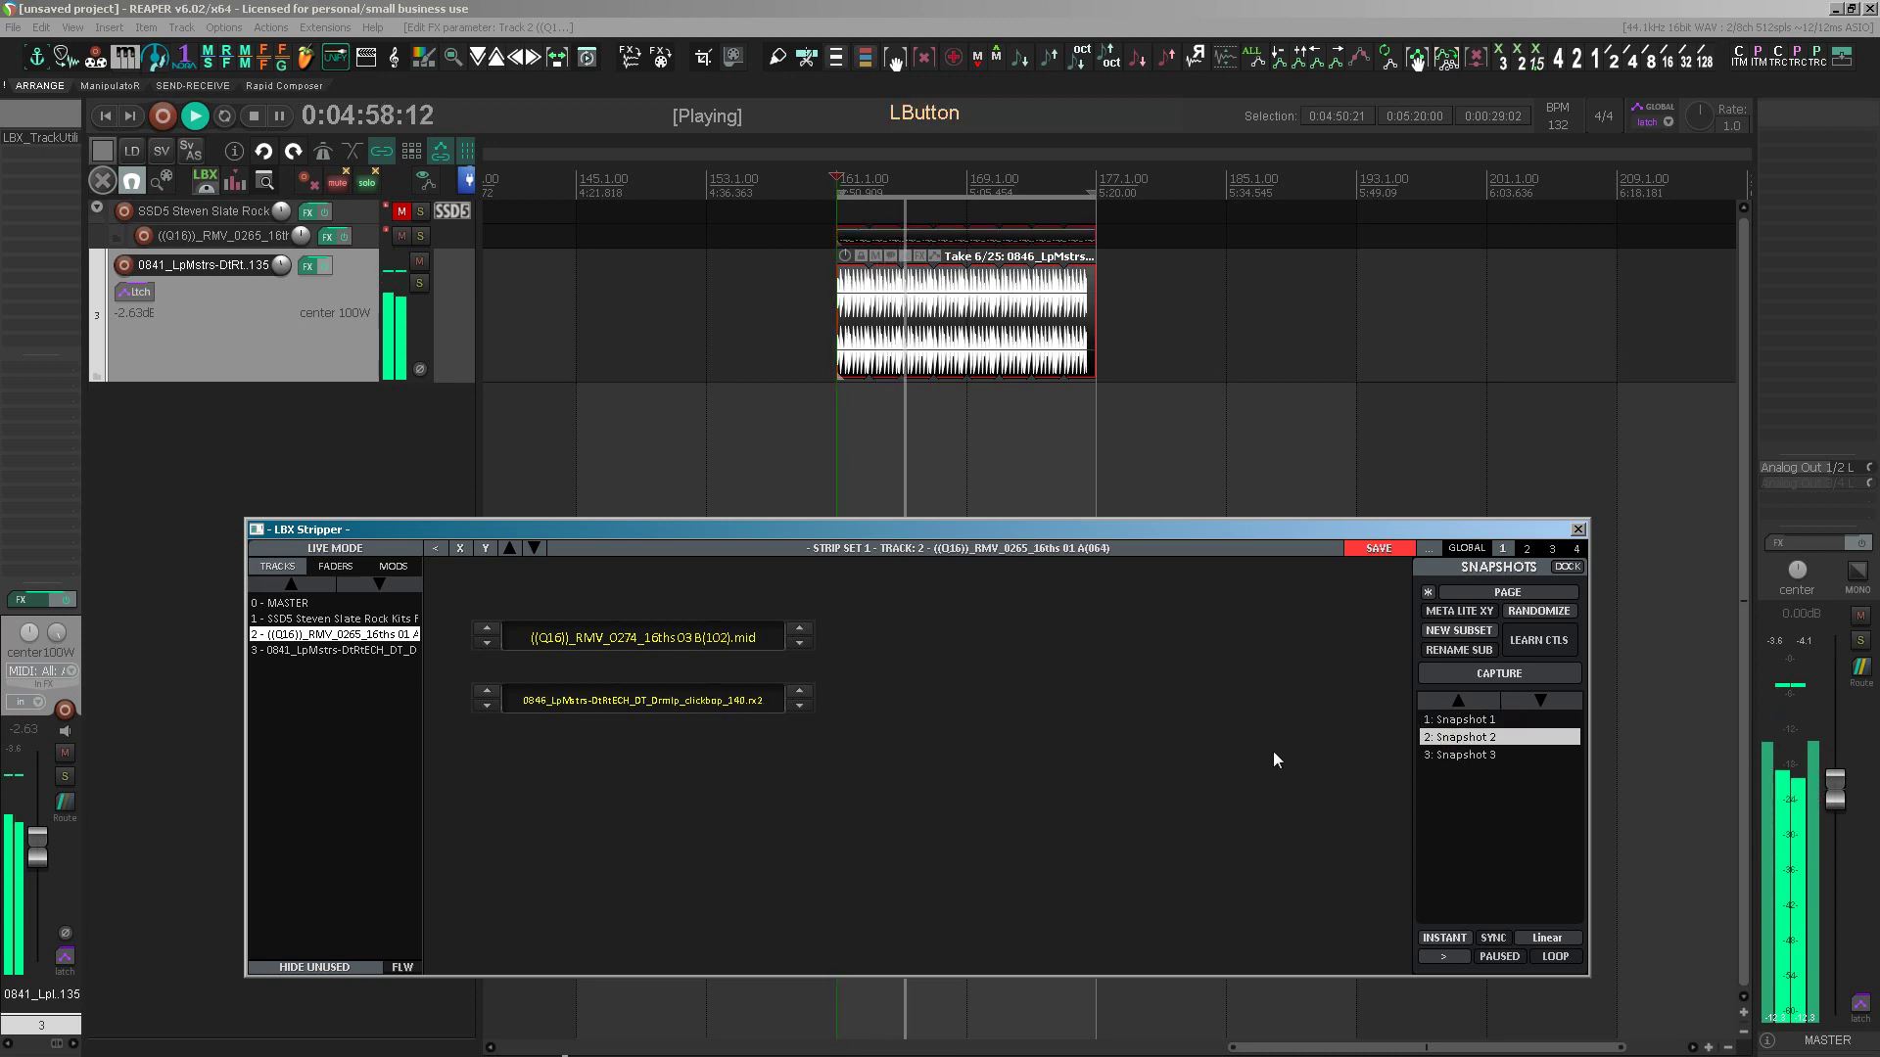
click(1448, 753)
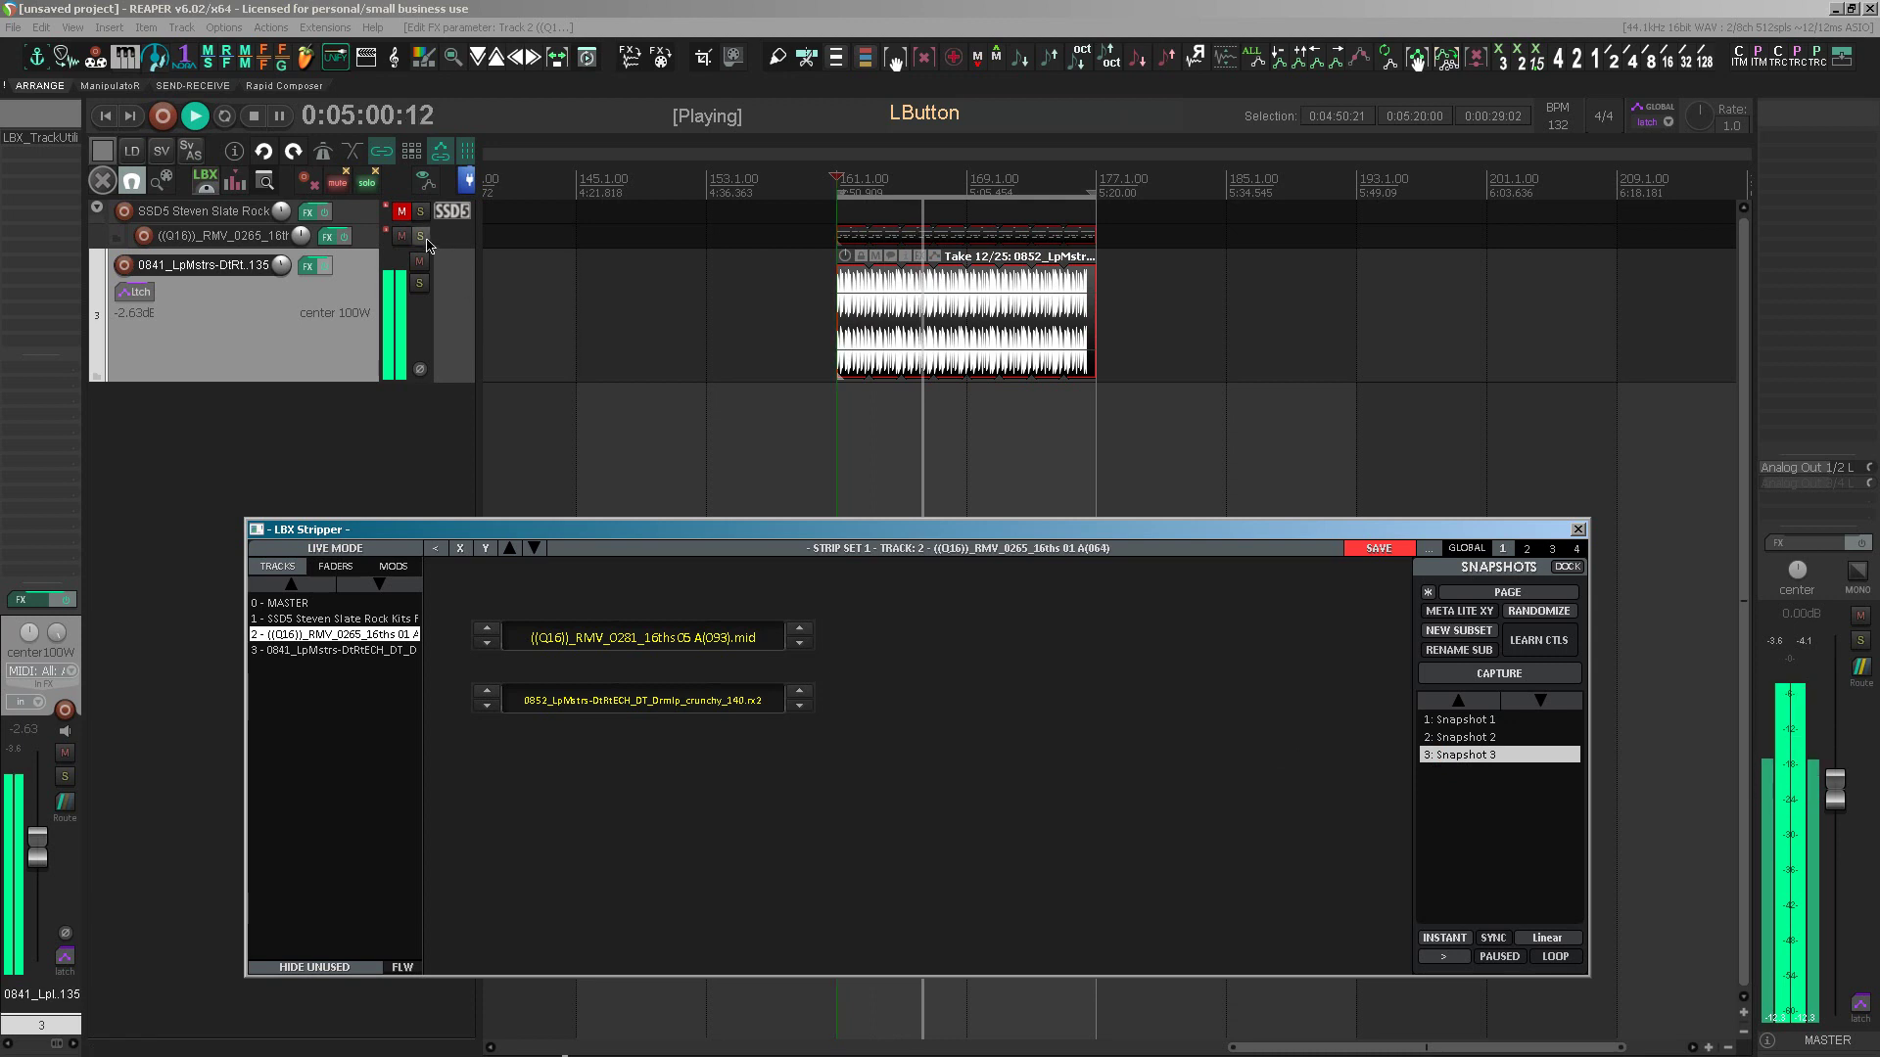
key(space)
- Mute the REX loop track and hear the MIDI drums alone across Snapshots 2, 1 and 3
click(401, 212)
click(403, 236)
click(401, 237)
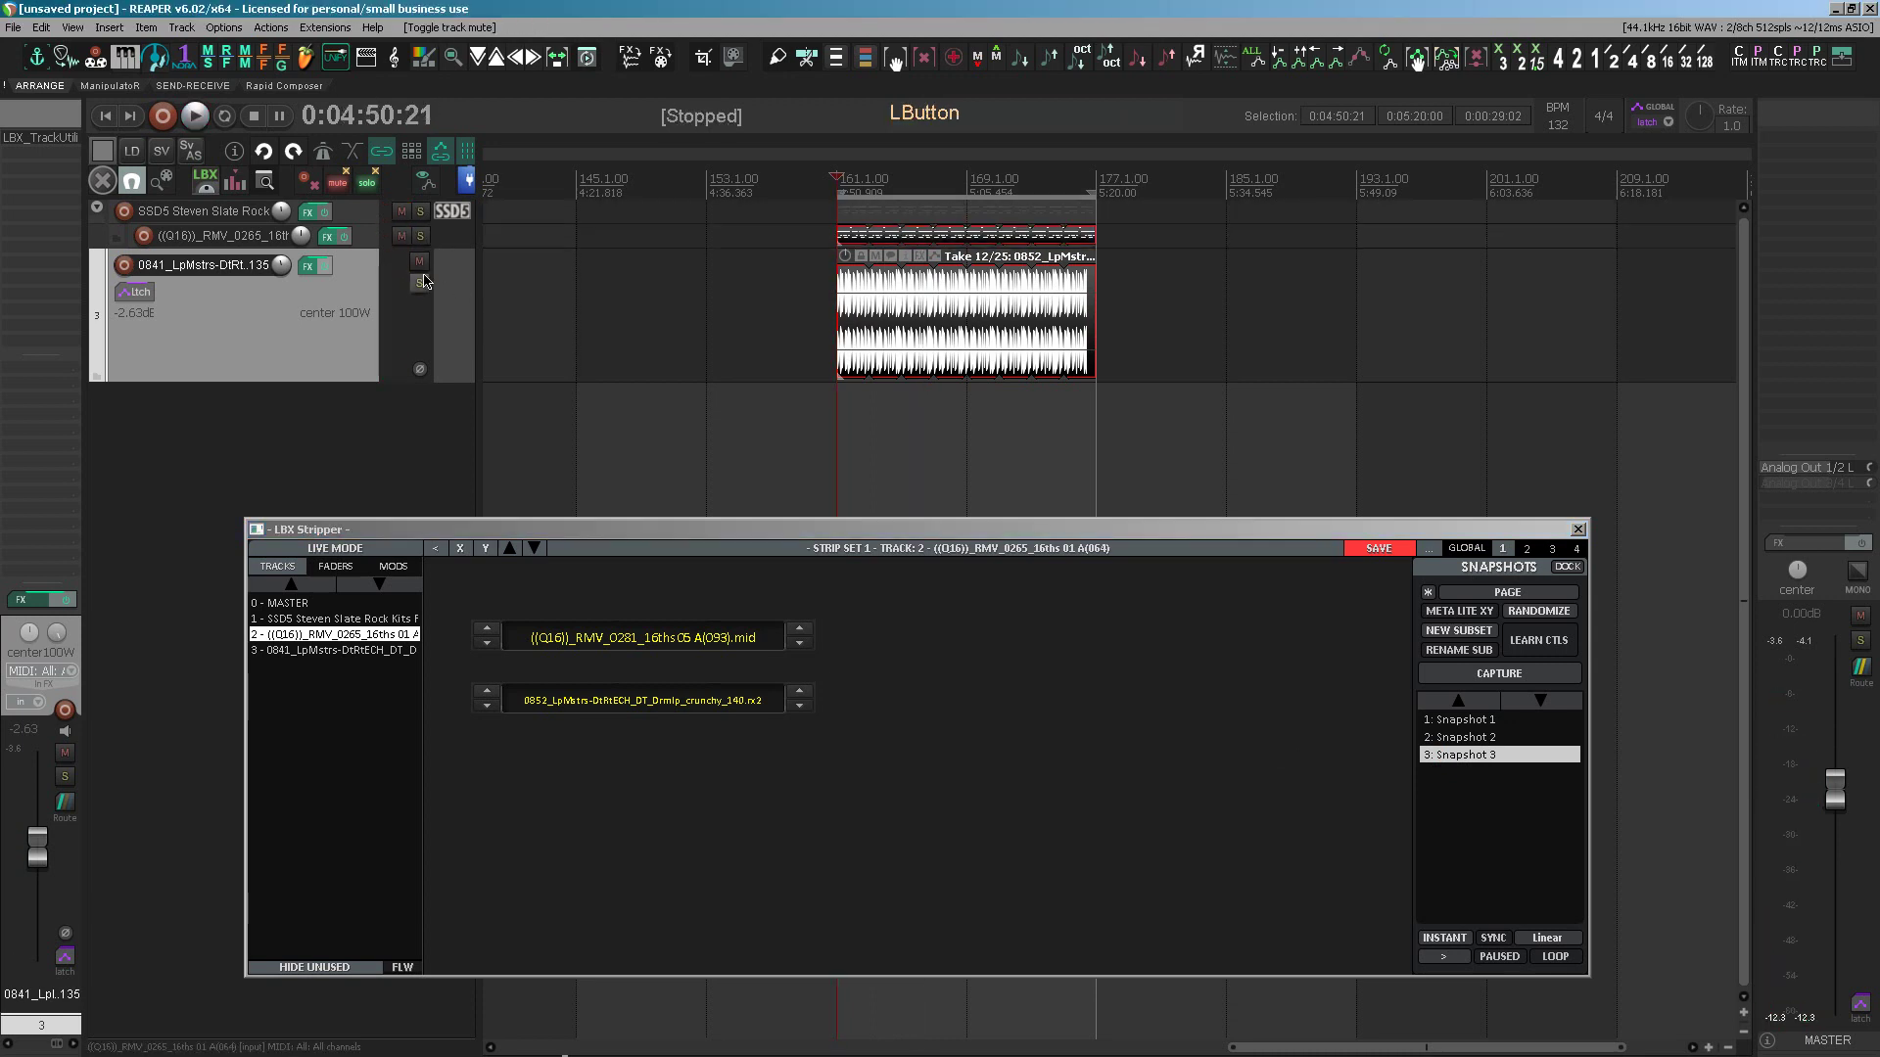
click(419, 261)
key(space)
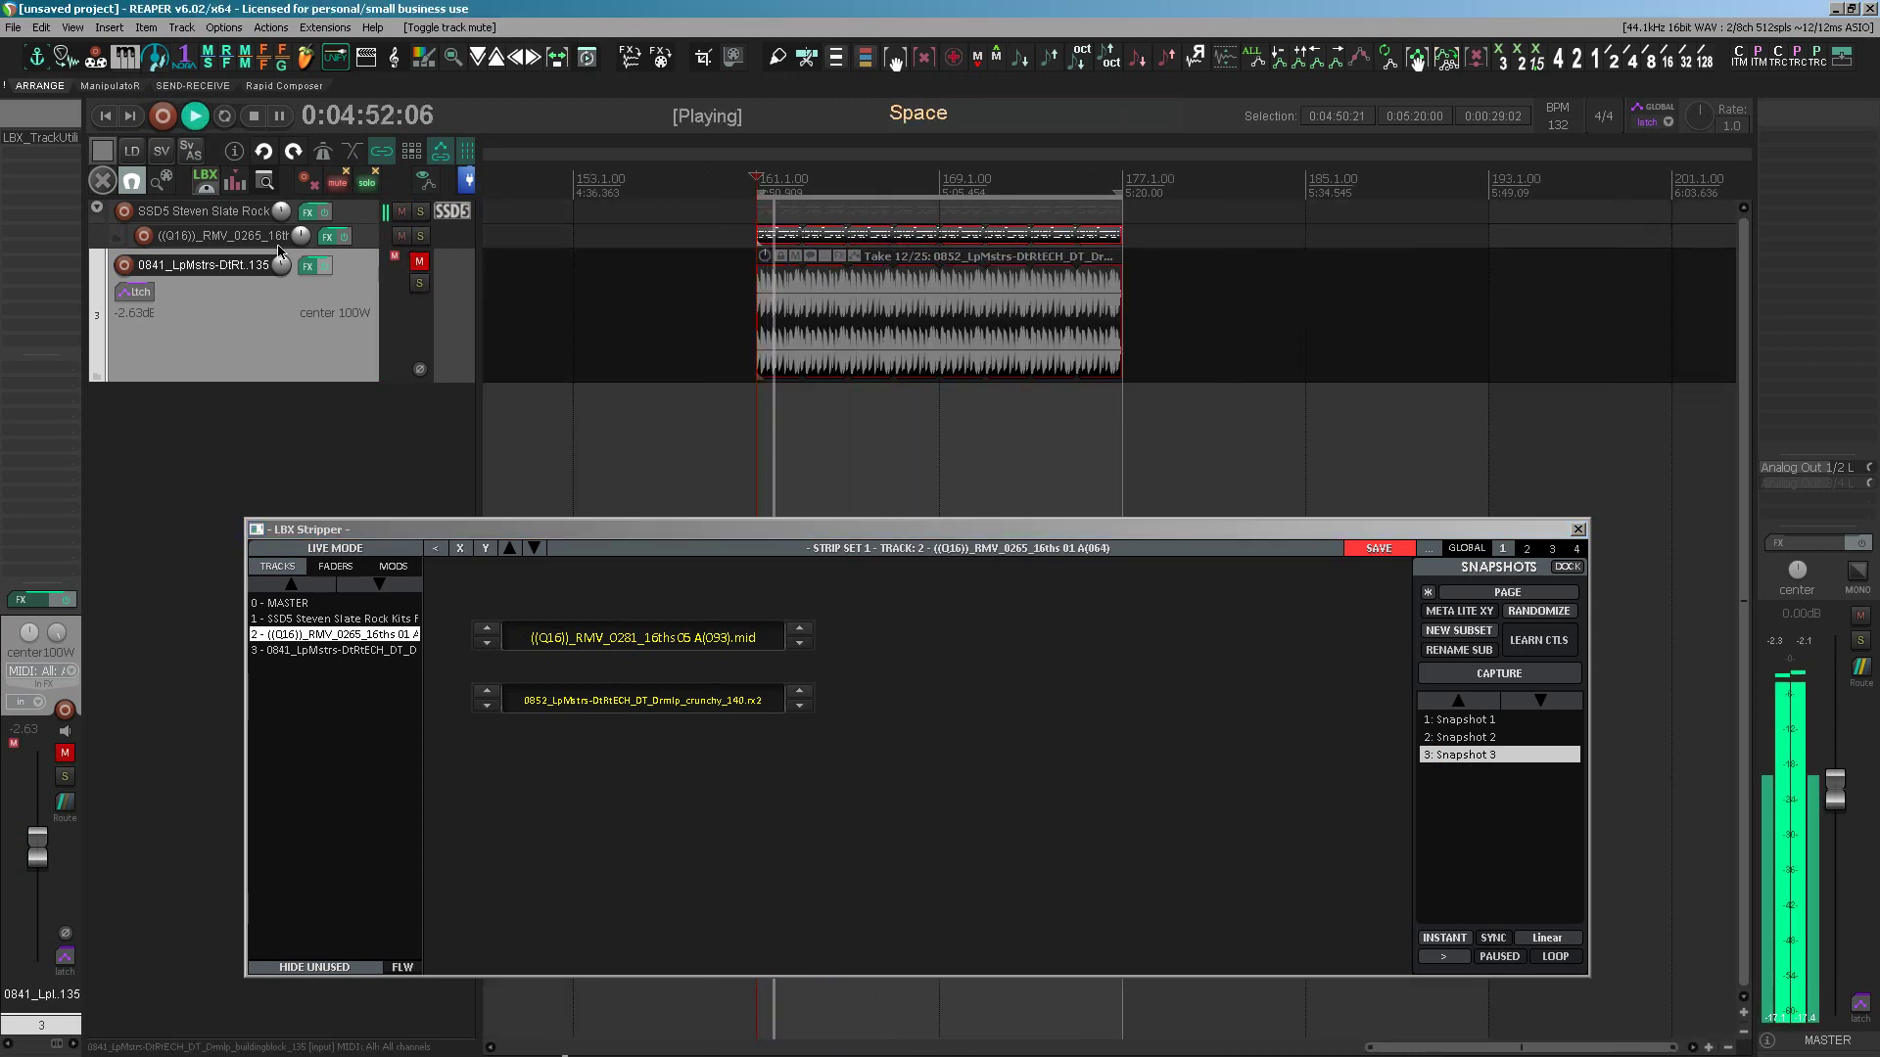
click(1468, 739)
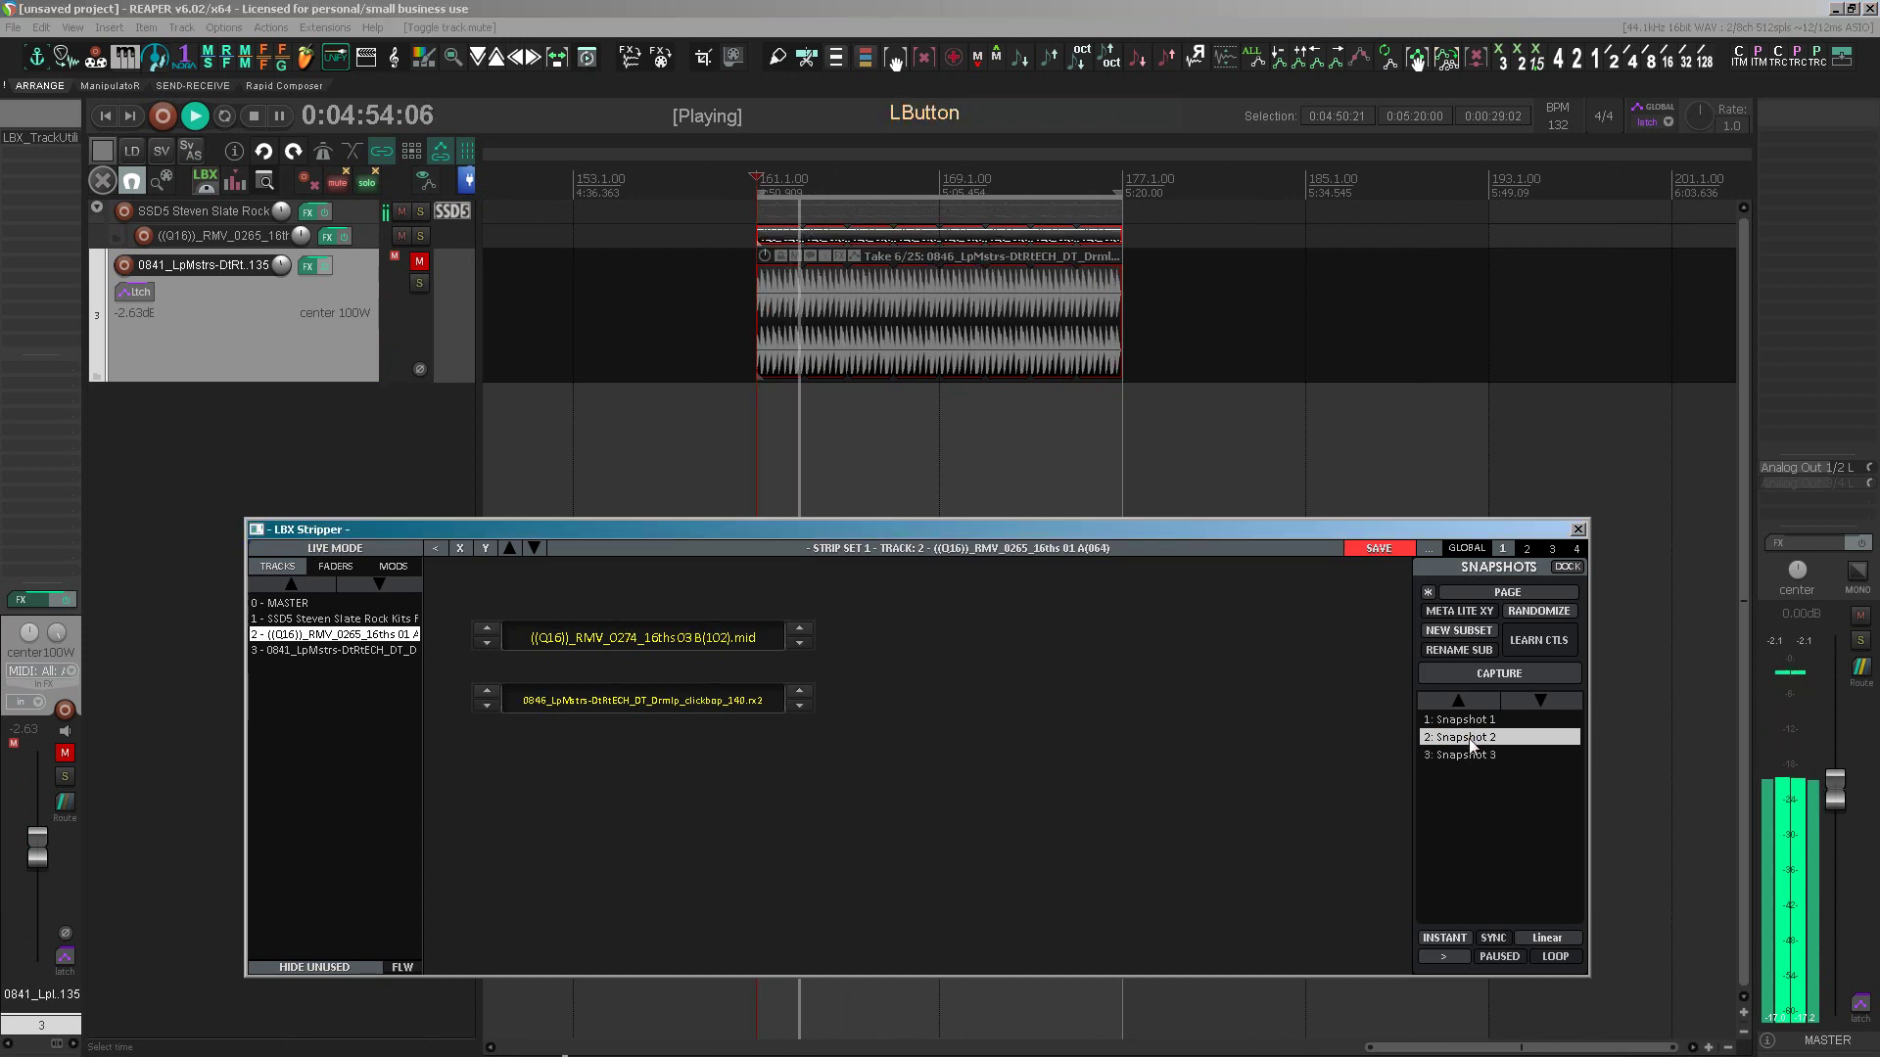
click(1455, 722)
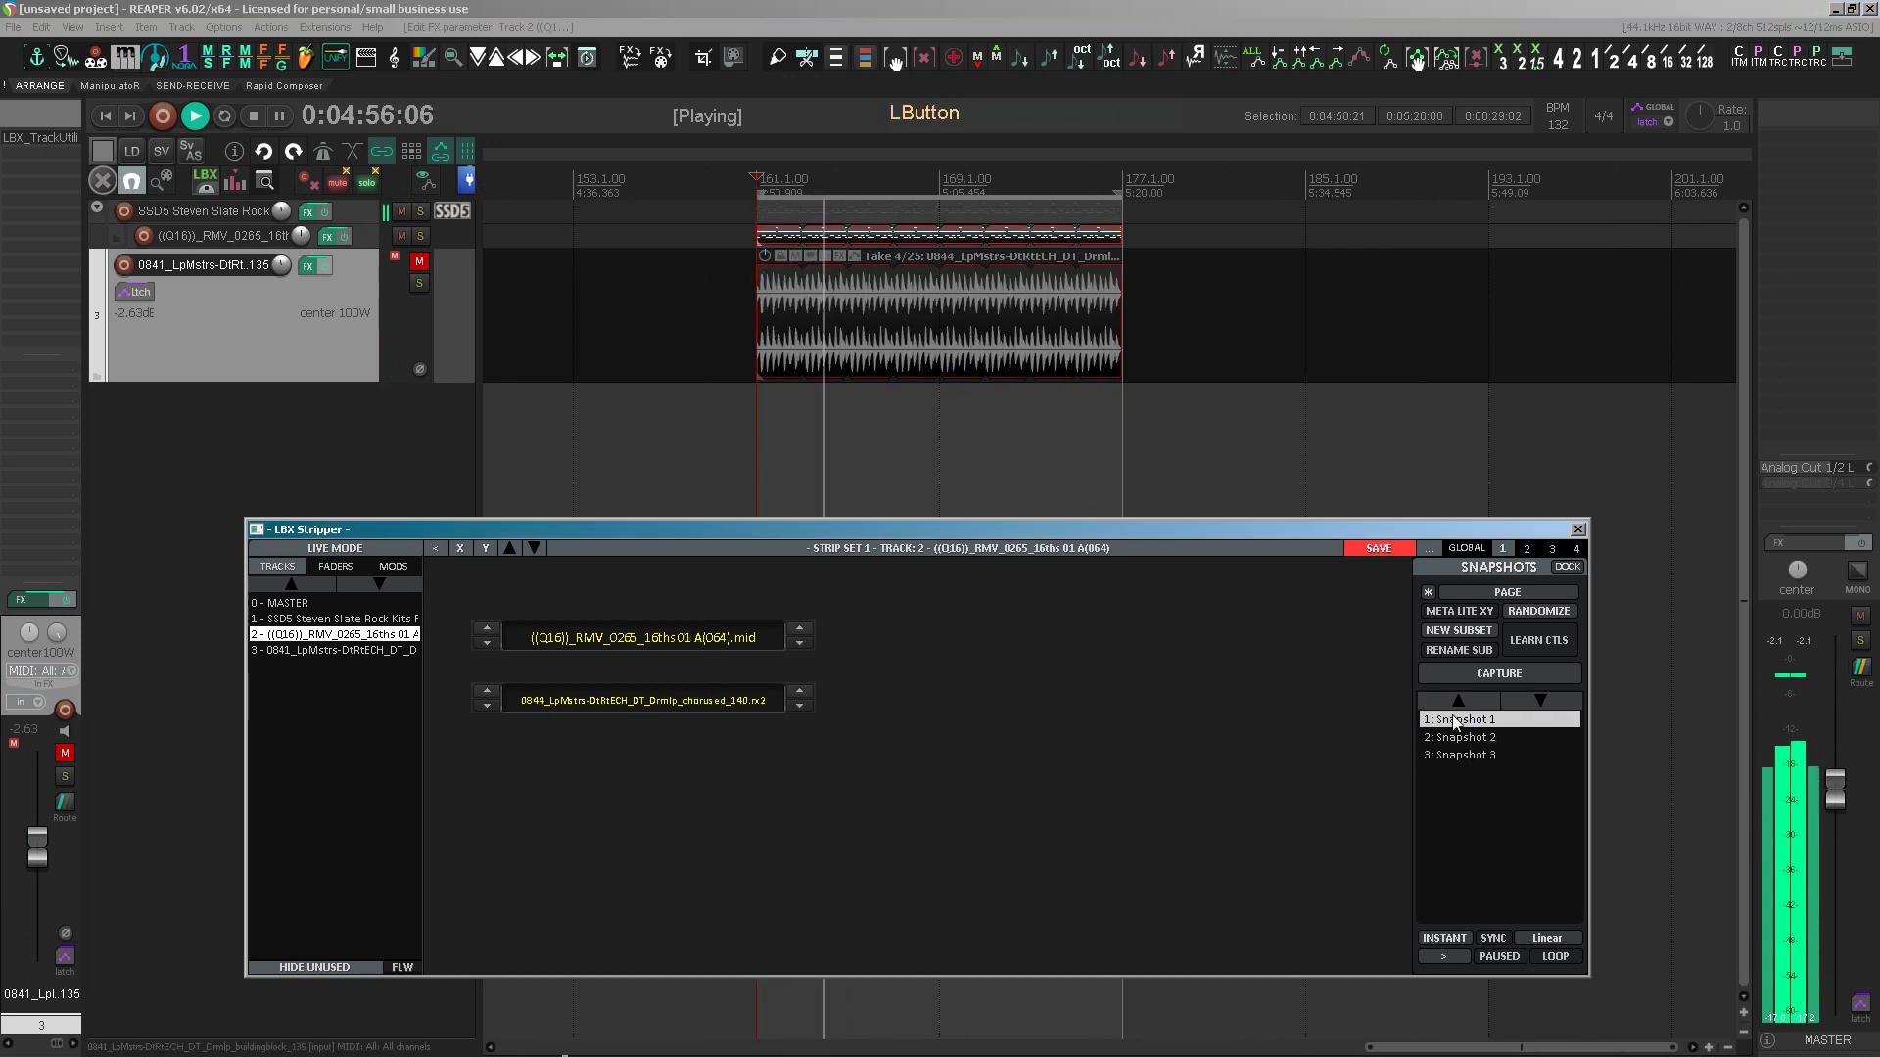
click(1456, 756)
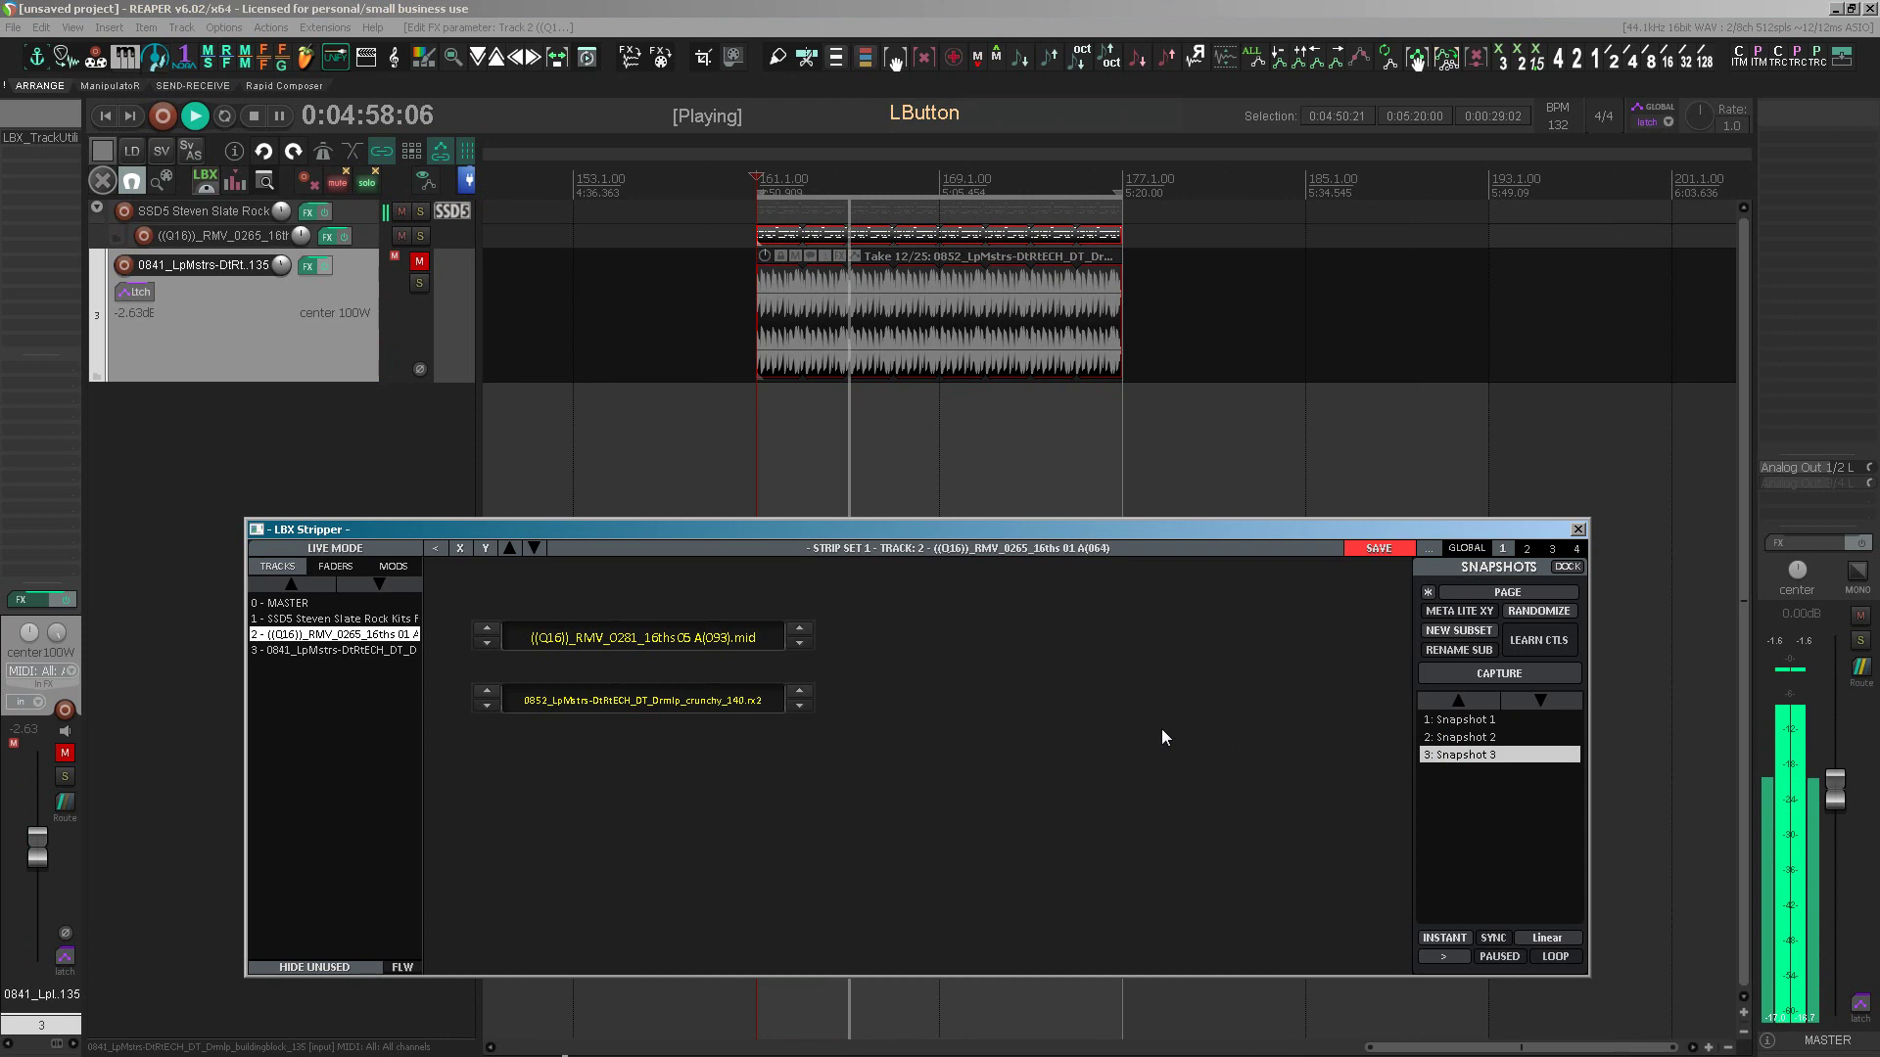
scroll(969, 377, down, 3)
key(space)
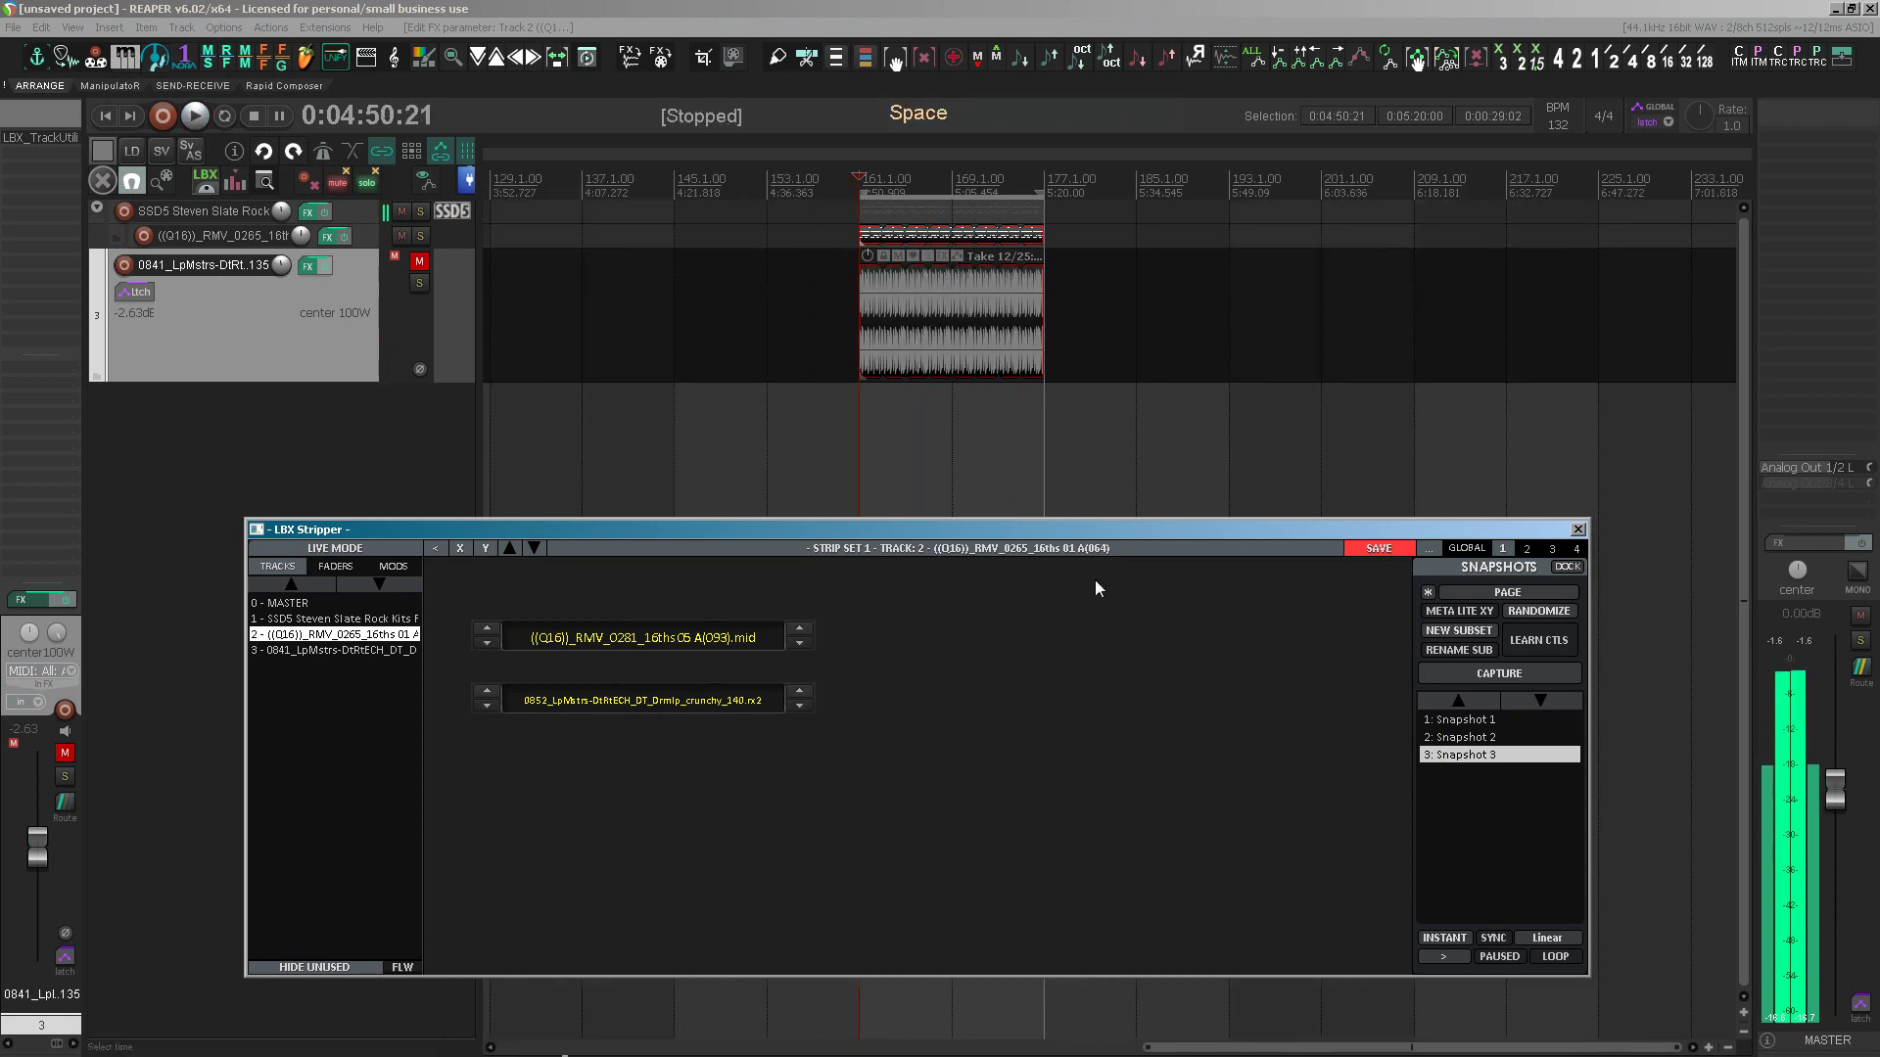
- Mute the SSD5 track to hear the REX loops alone on Snapshots 2 and 1, then show the Notepad summary
click(396, 213)
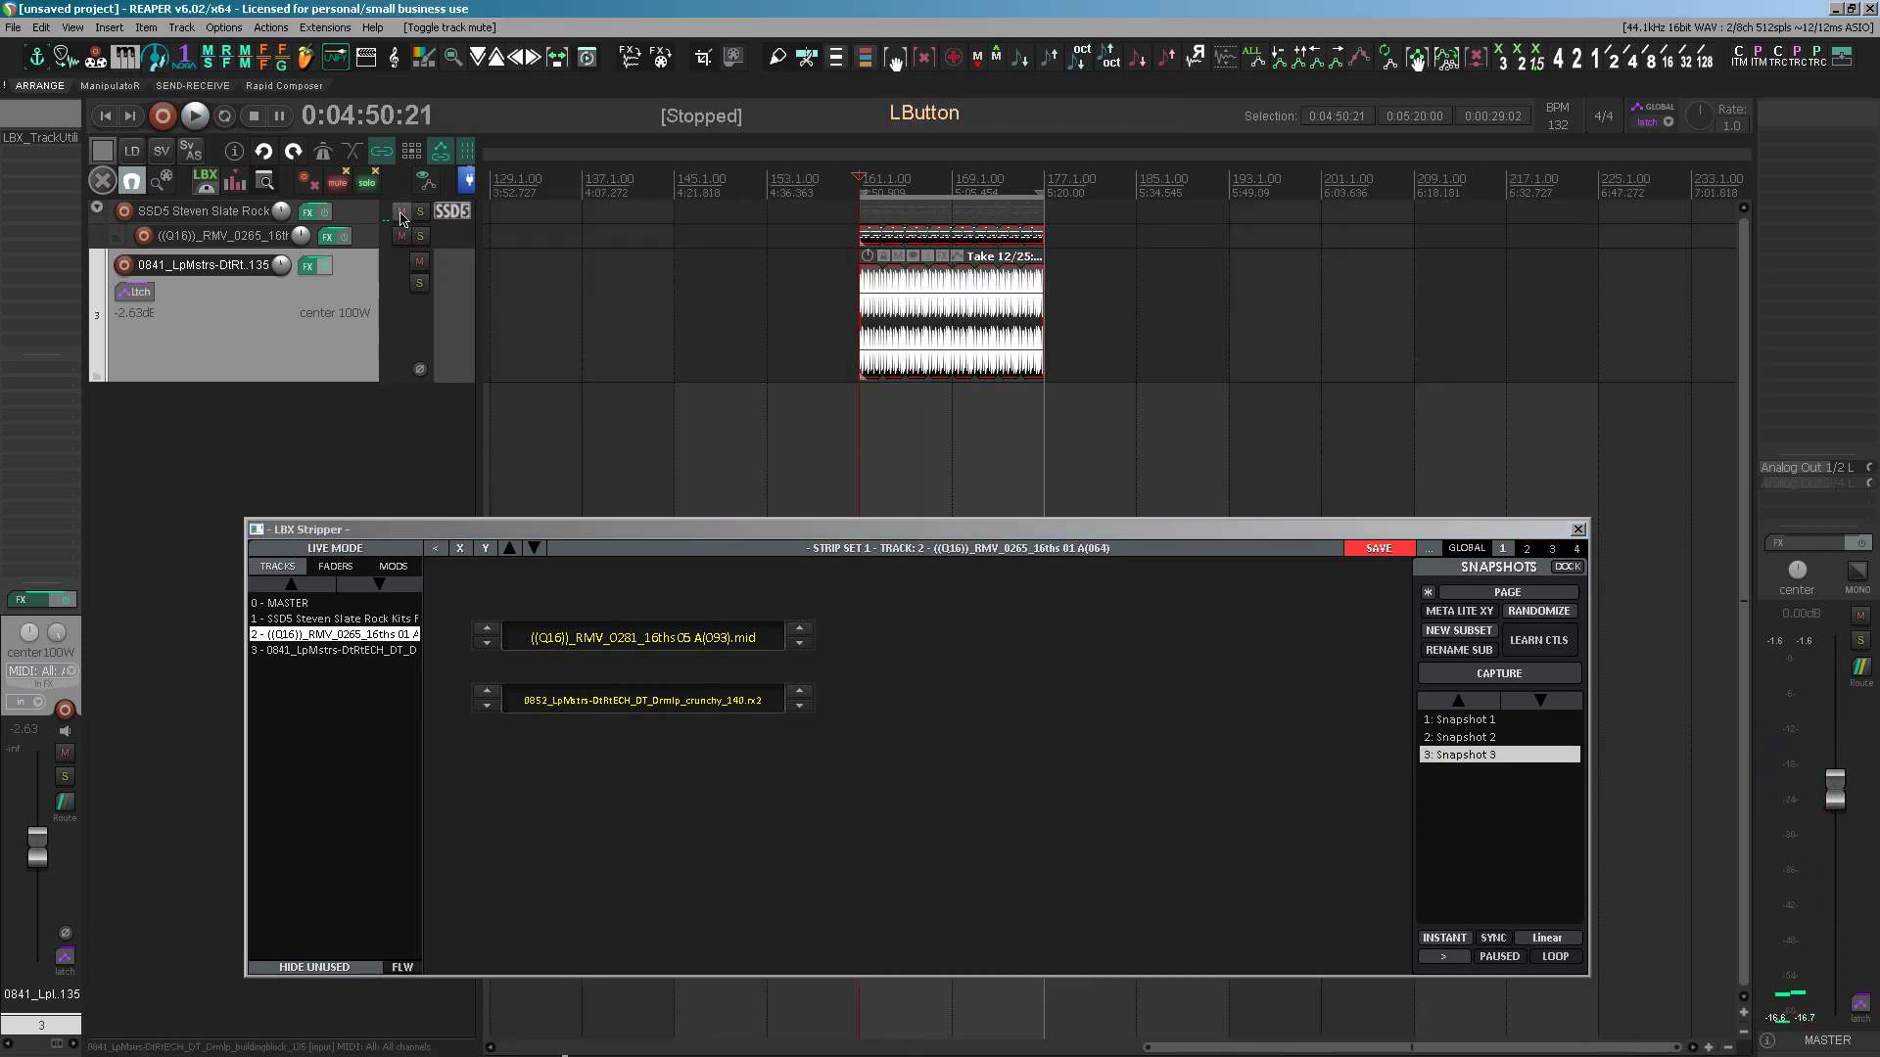
click(402, 214)
key(space)
click(1461, 736)
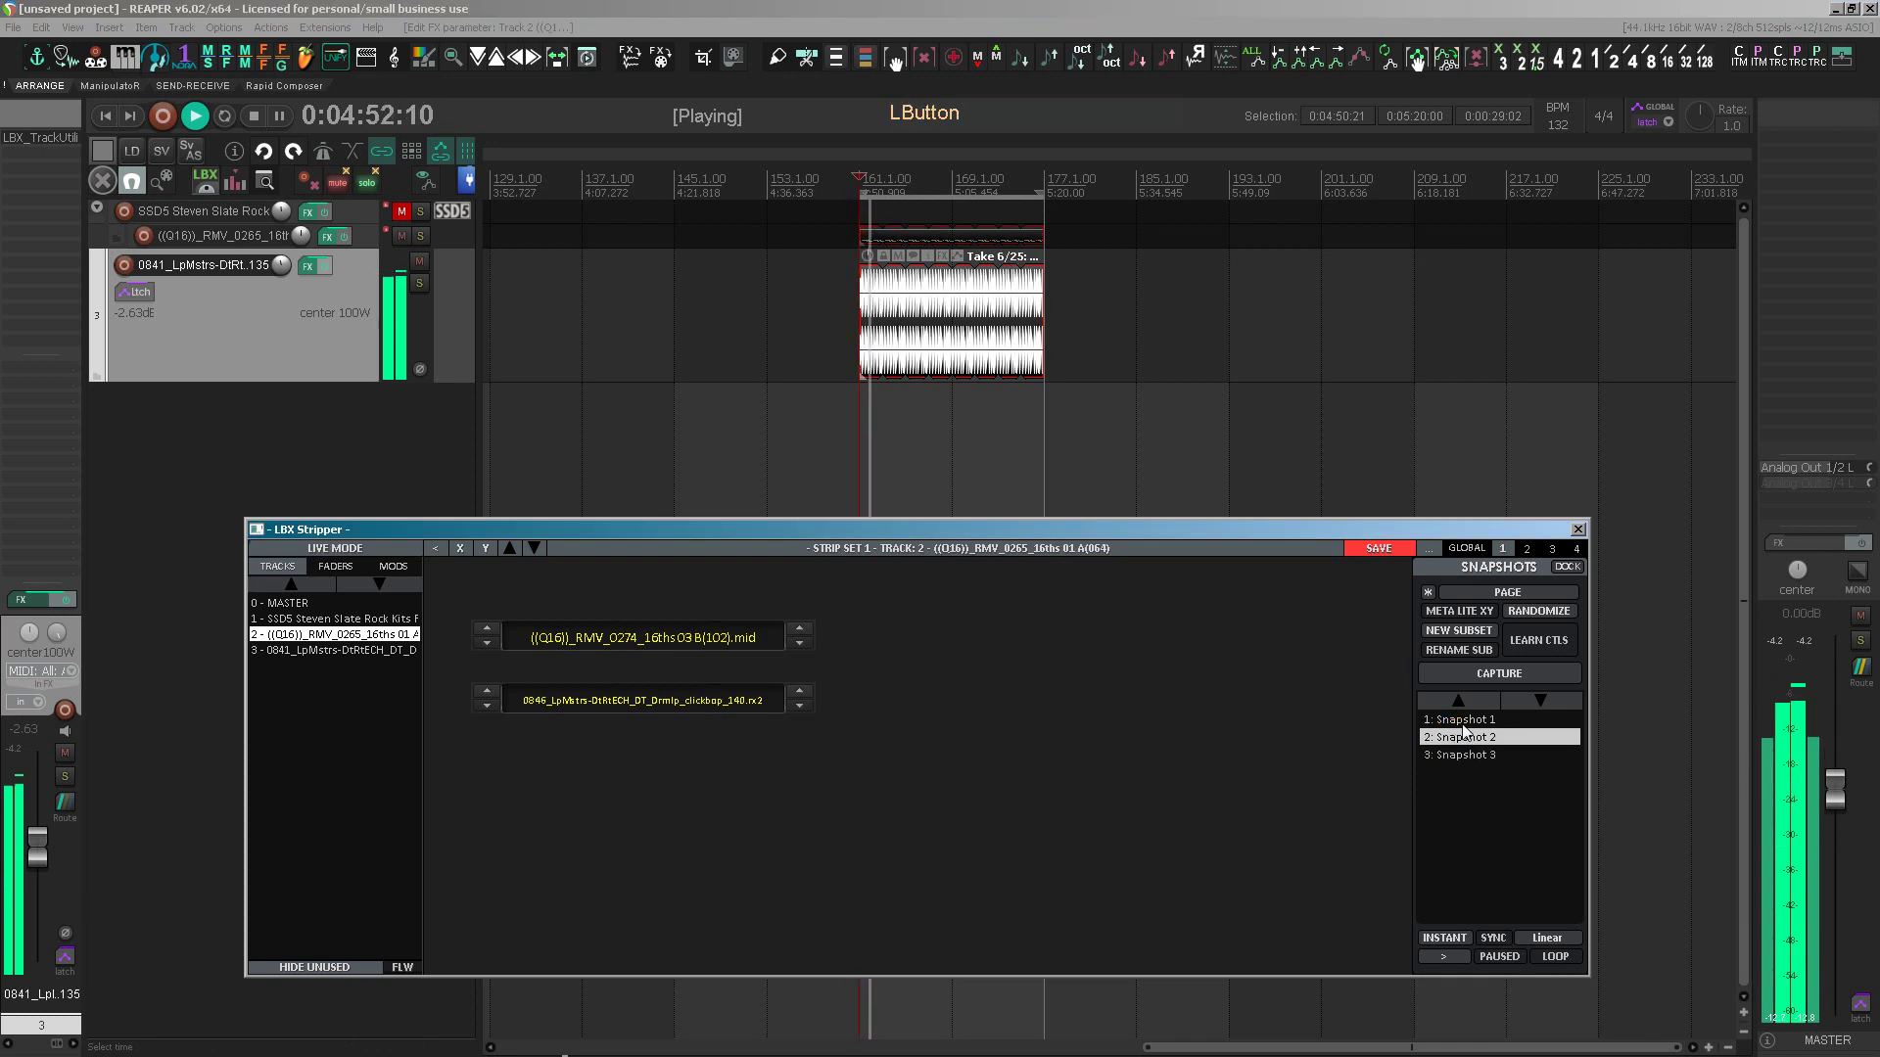
click(1462, 720)
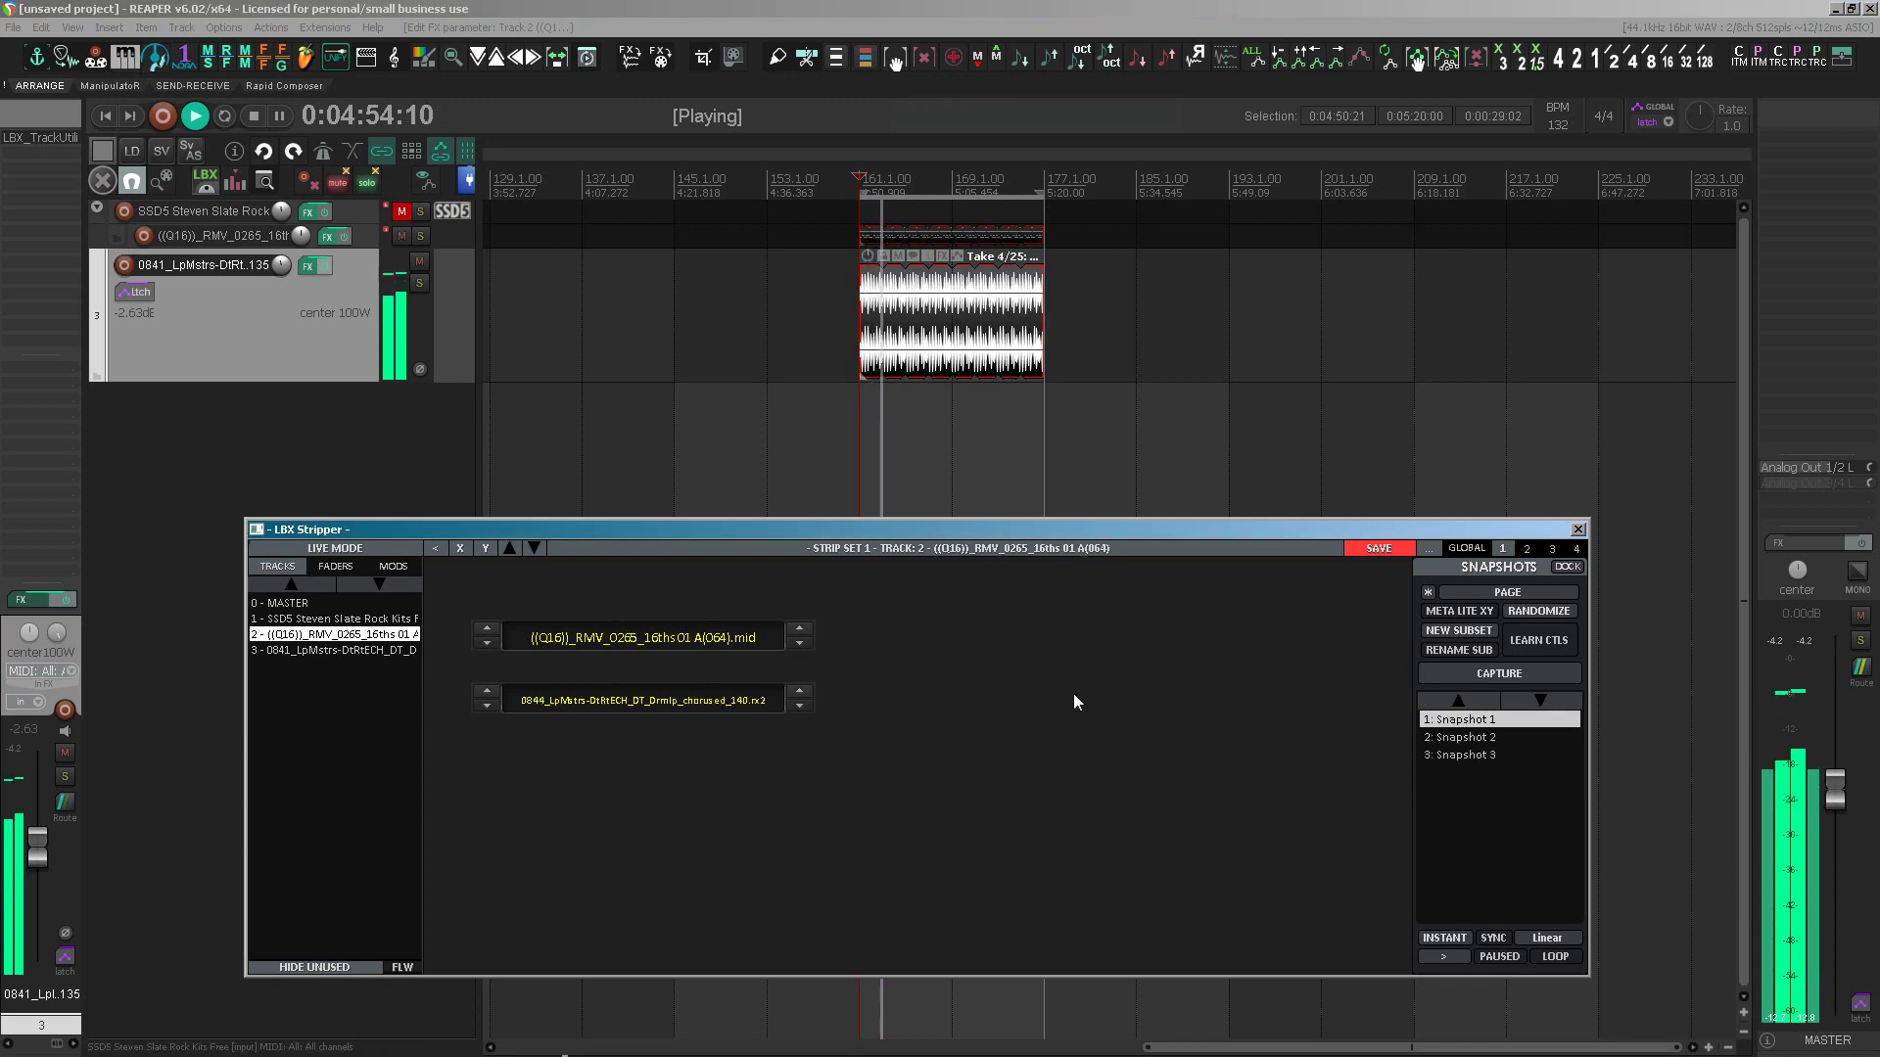
key(space)
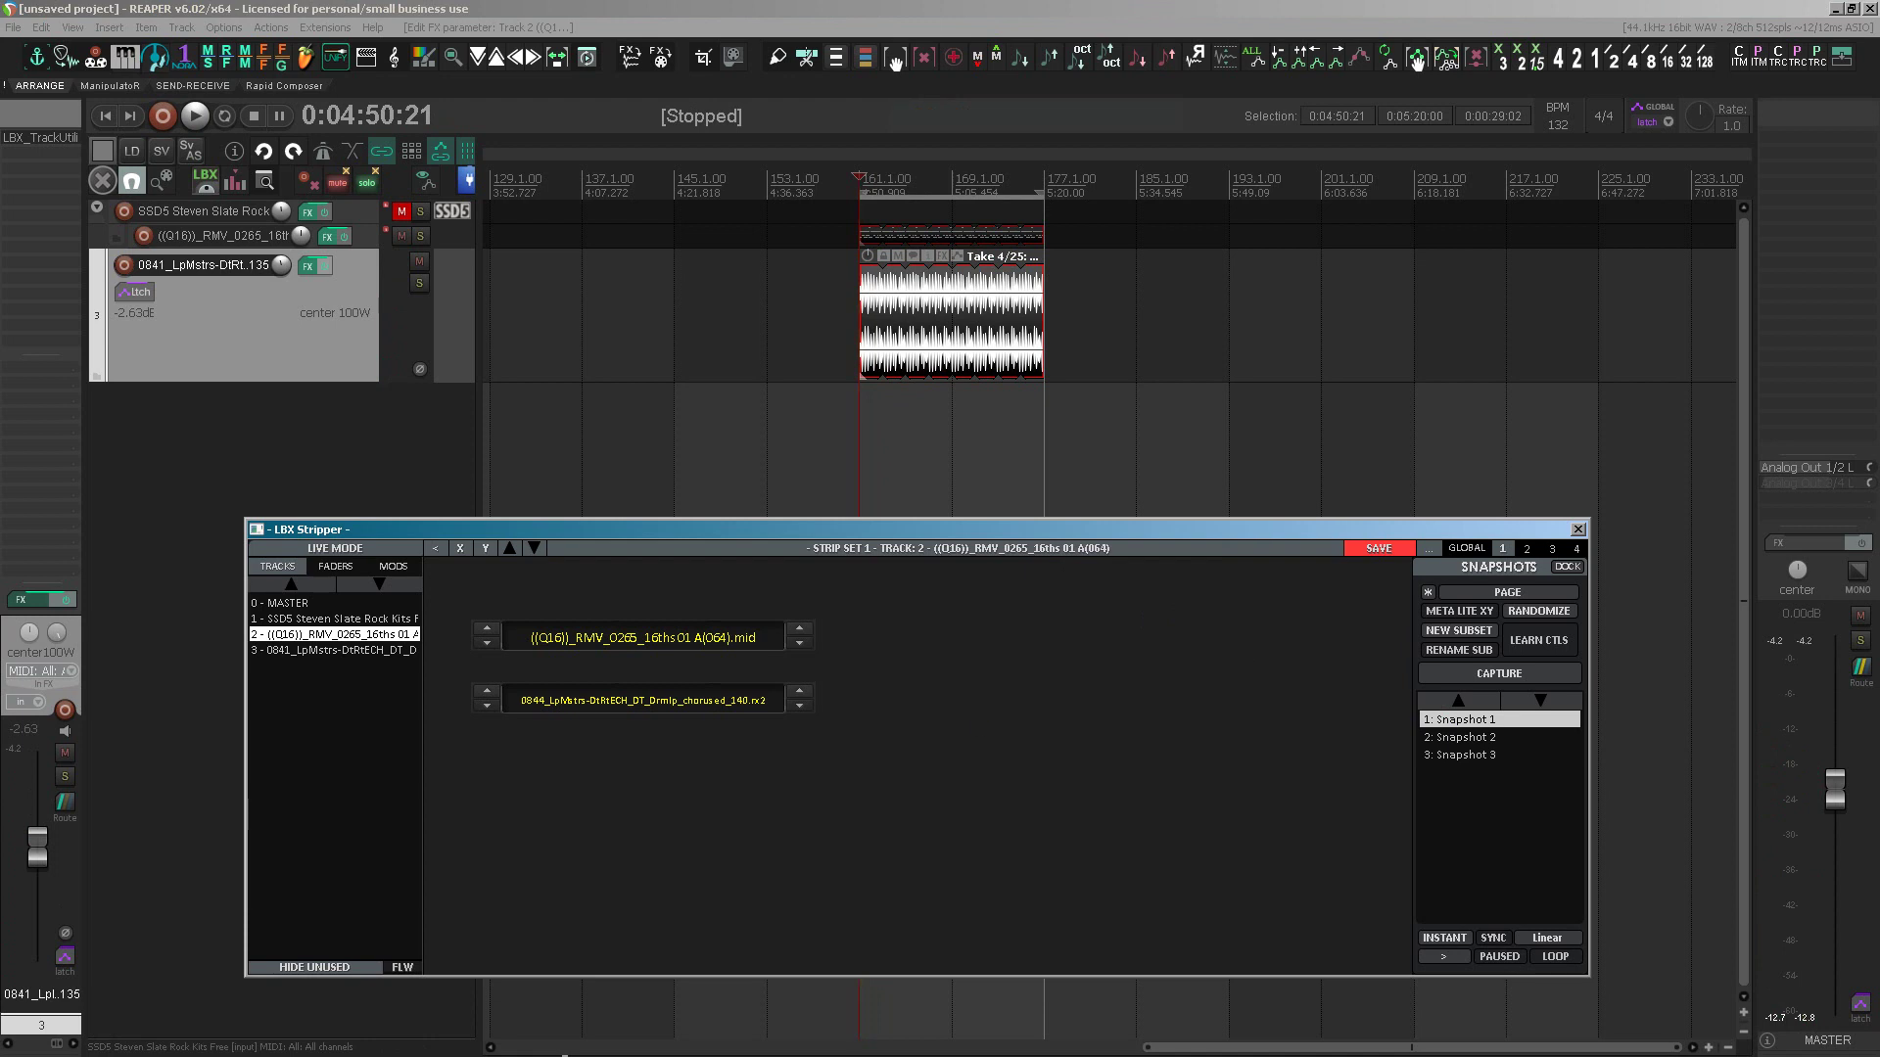
click(565, 1055)
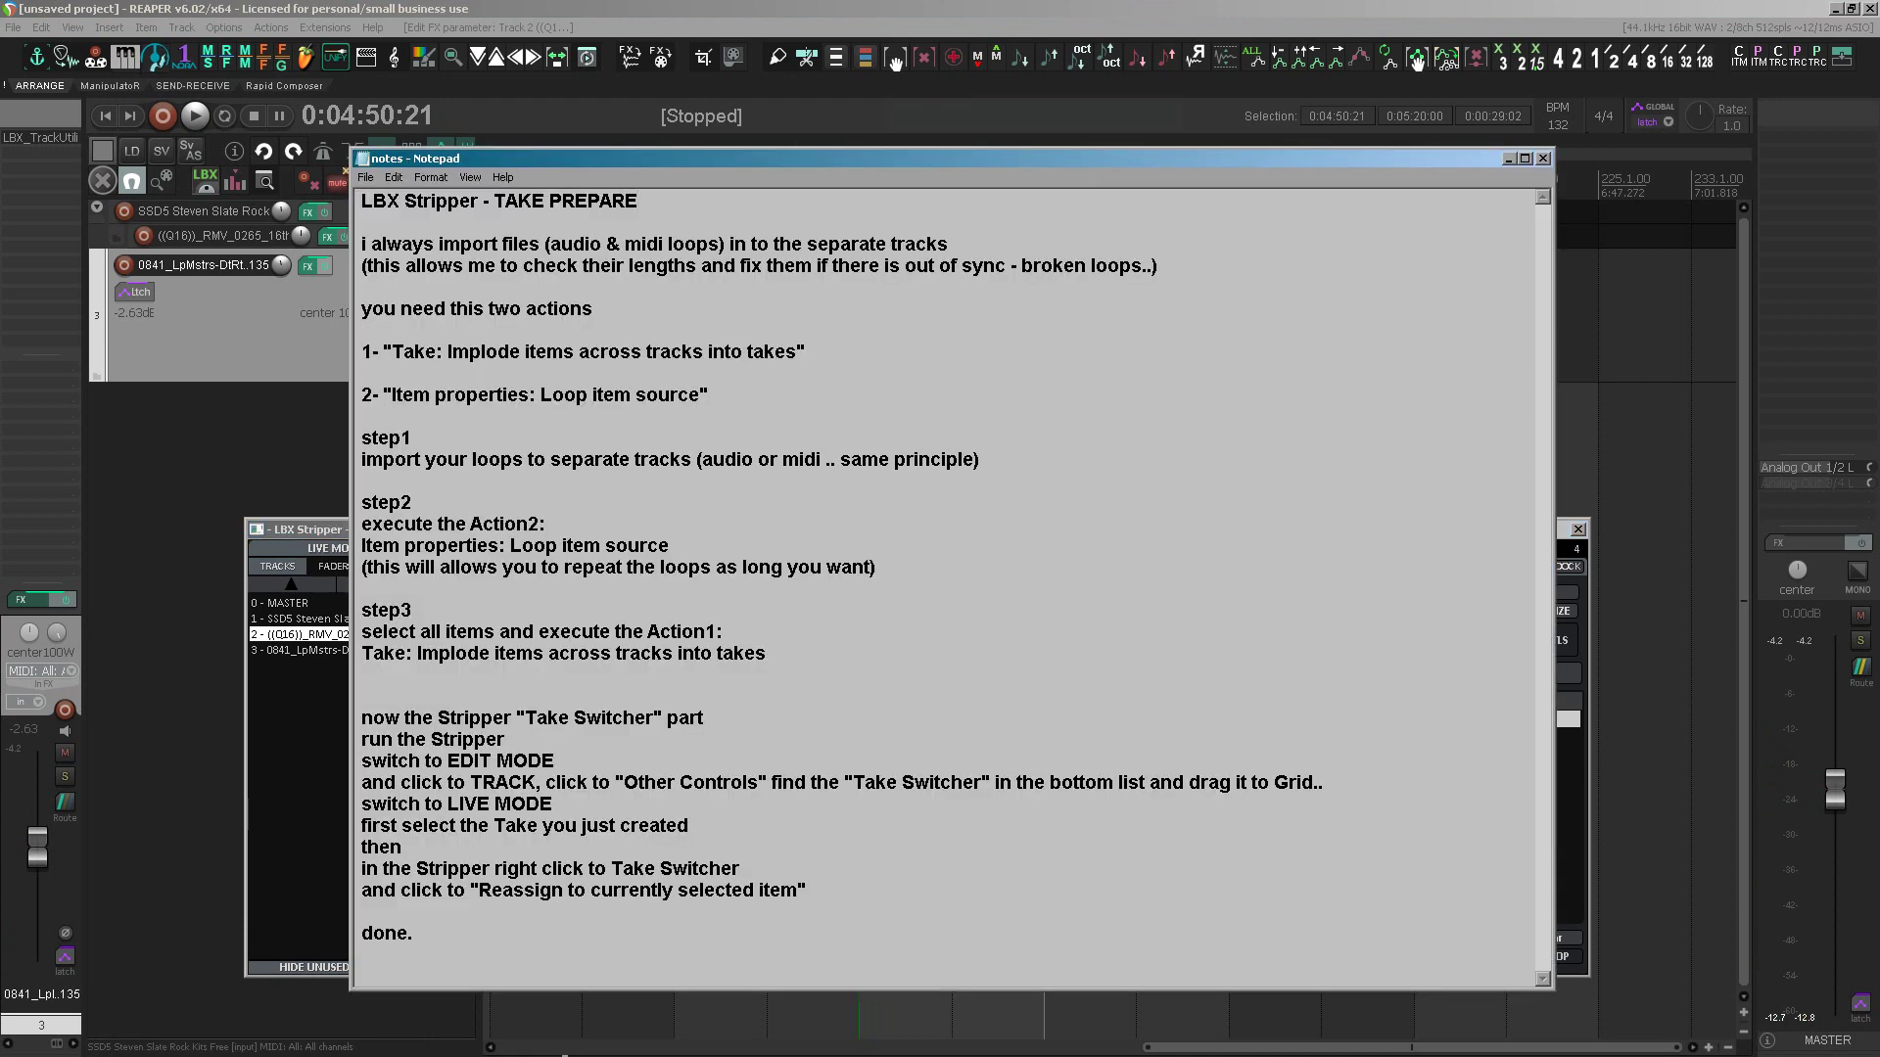